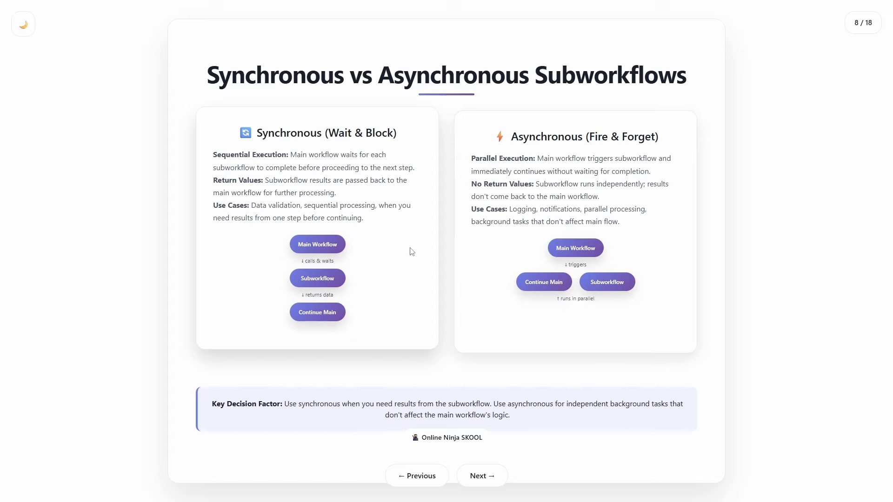
pyautogui.moveTo(329, 133); pyautogui.dragTo(393, 134)
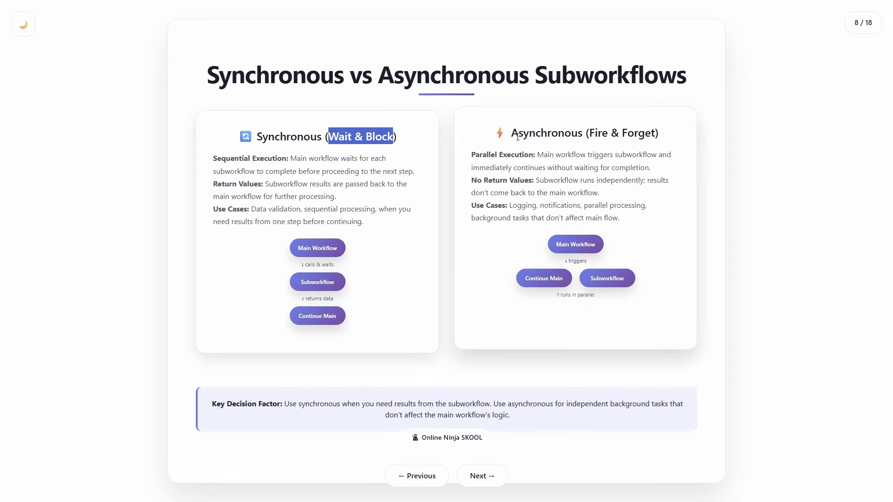
pyautogui.moveTo(507, 134); pyautogui.dragTo(585, 134)
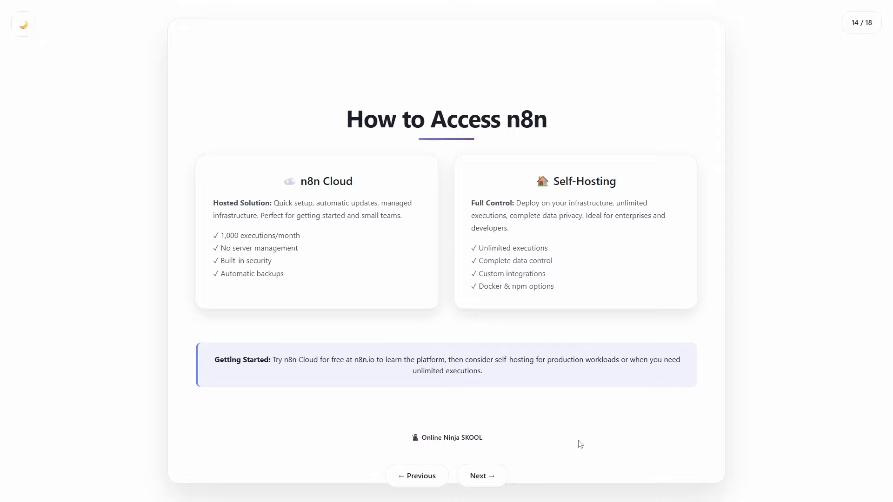
pyautogui.moveTo(302, 179); pyautogui.dragTo(381, 187)
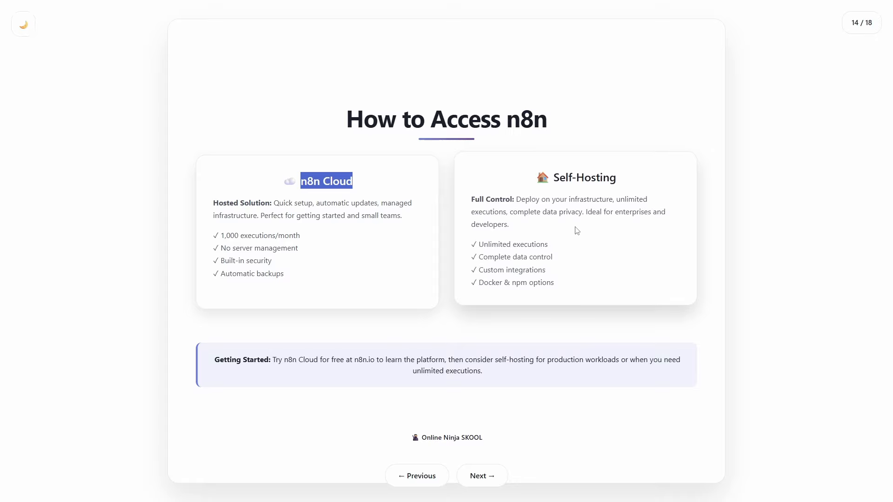
pyautogui.moveTo(549, 246); pyautogui.dragTo(479, 246)
pyautogui.click(596, 454)
pyautogui.press('Right')
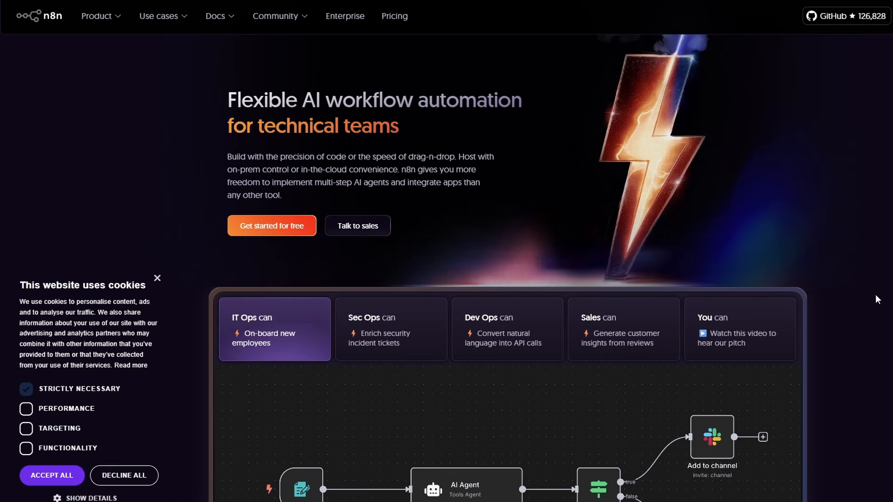
# Step: Look over the n8n homepage, dismiss its cookie notice and start the free sign-up
pyautogui.scroll(-3, 877, 299)
pyautogui.scroll(-1, 877, 299)
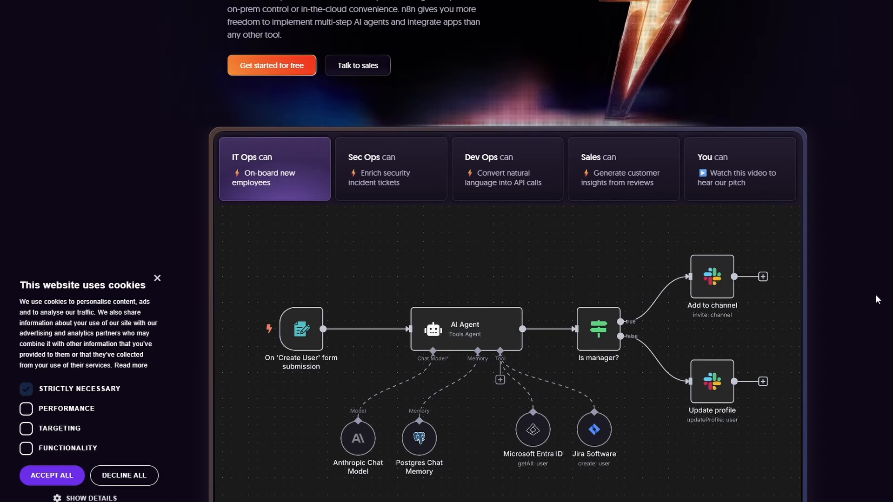
pyautogui.click(158, 279)
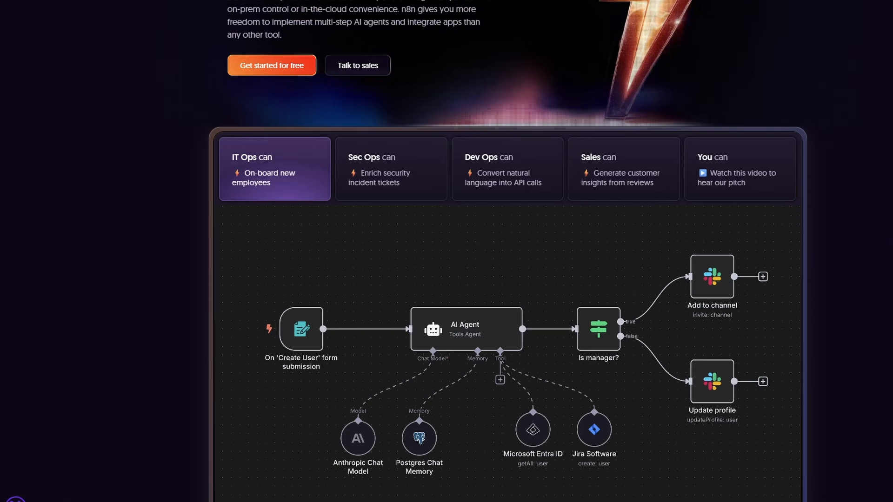
pyautogui.scroll(3, 892, 253)
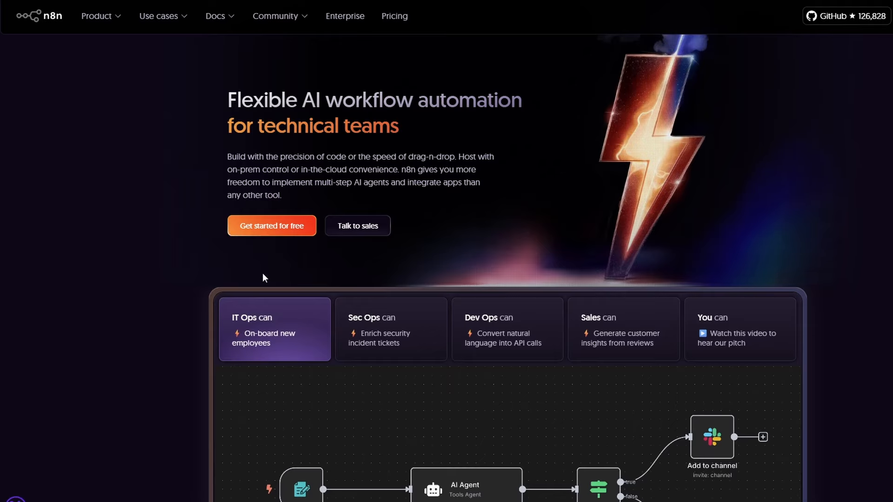
pyautogui.click(302, 227)
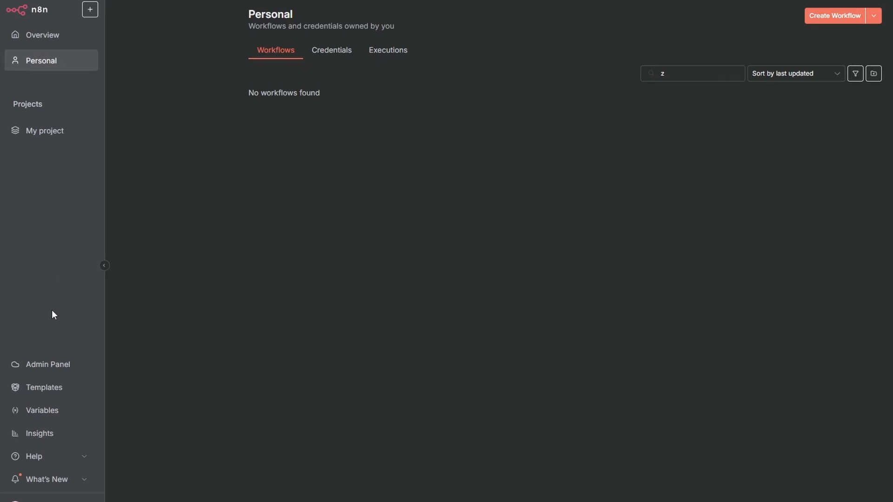
# Step: Review the workspace settings under the n8n cloud account's administration and return to its dashboard
pyautogui.click(44, 365)
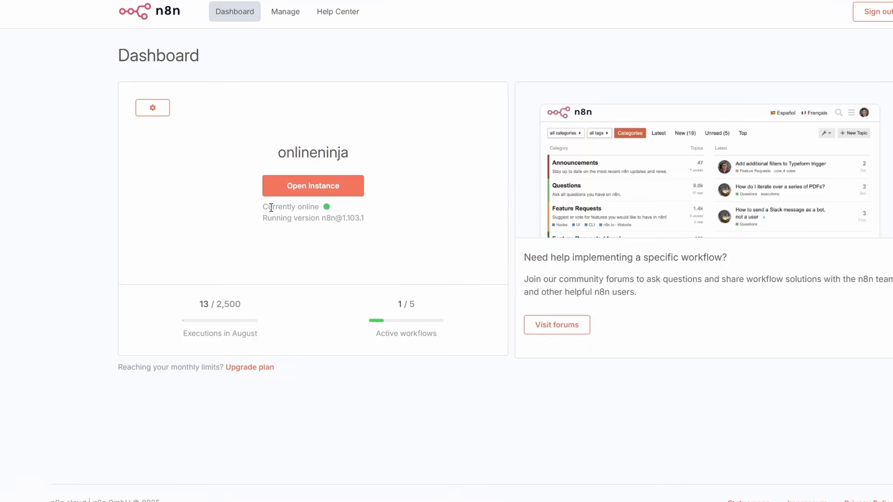
pyautogui.click(286, 12)
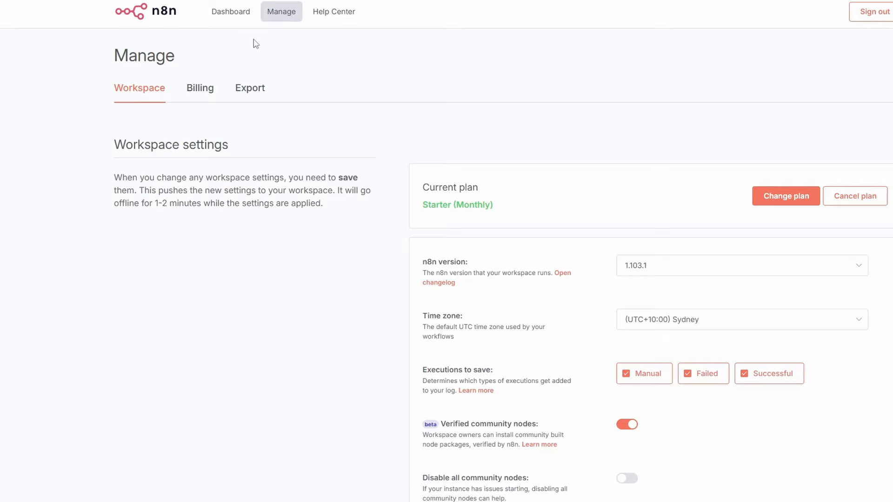
pyautogui.click(233, 12)
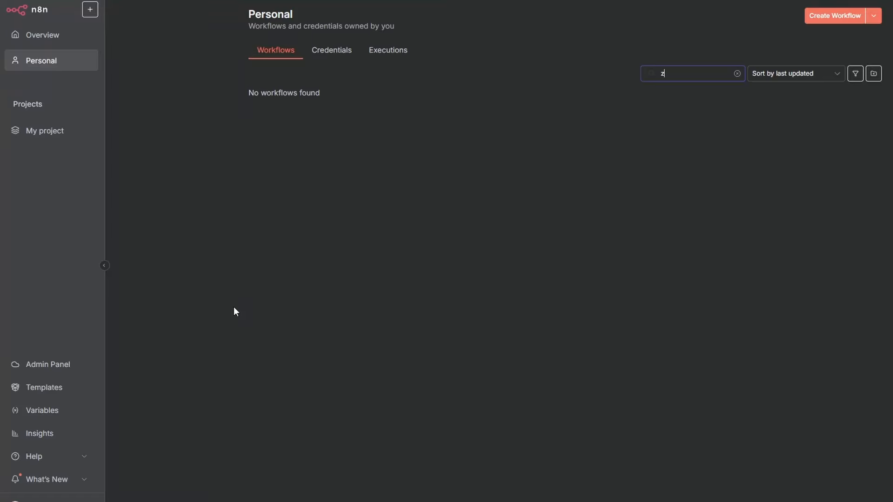
# Step: Open the n8n template library, remove the AI filter and search for "marketing" templates
pyautogui.click(50, 391)
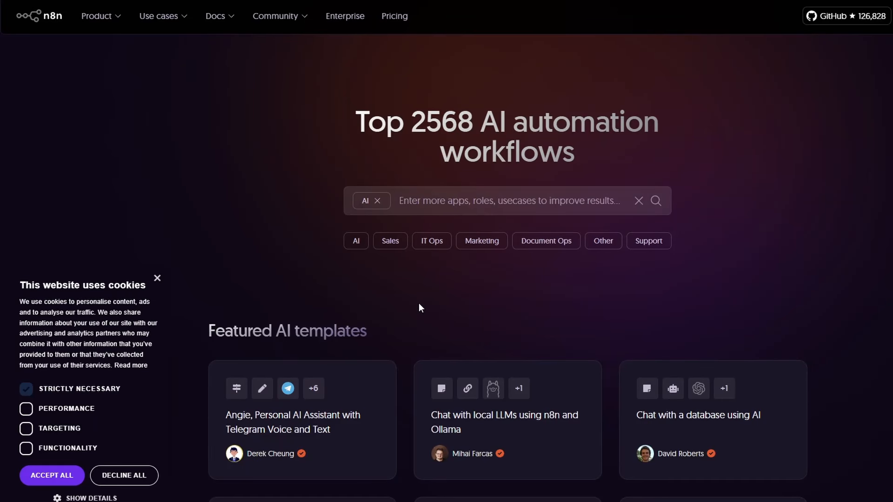
pyautogui.click(377, 201)
pyautogui.click(395, 201)
pyautogui.write('marketing')
pyautogui.press('Return')
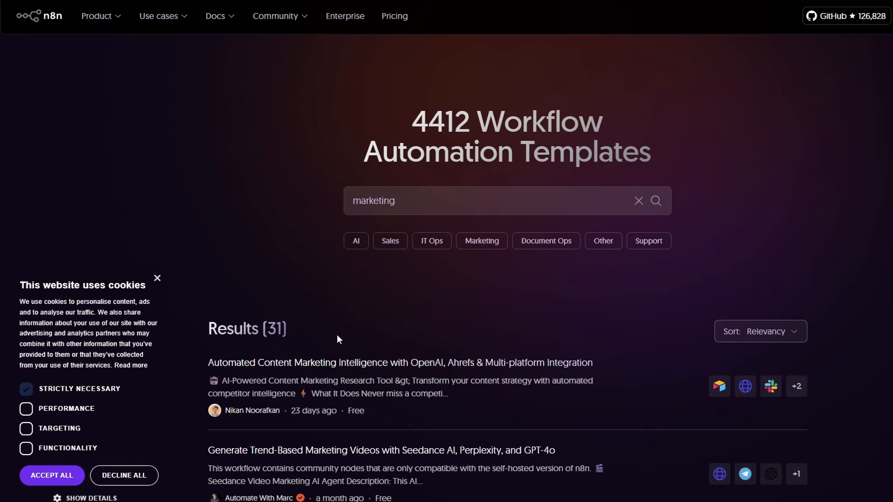
# Step: Examine the Automated Content Marketing Intelligence template's description, required APIs and setup guide, then return to the search results and dismiss the cookie notice
pyautogui.scroll(-2, 364, 339)
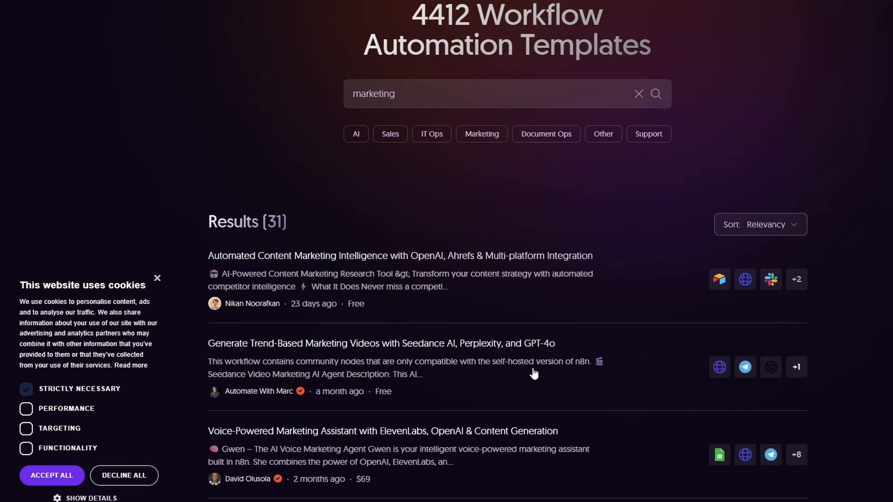
pyautogui.click(326, 280)
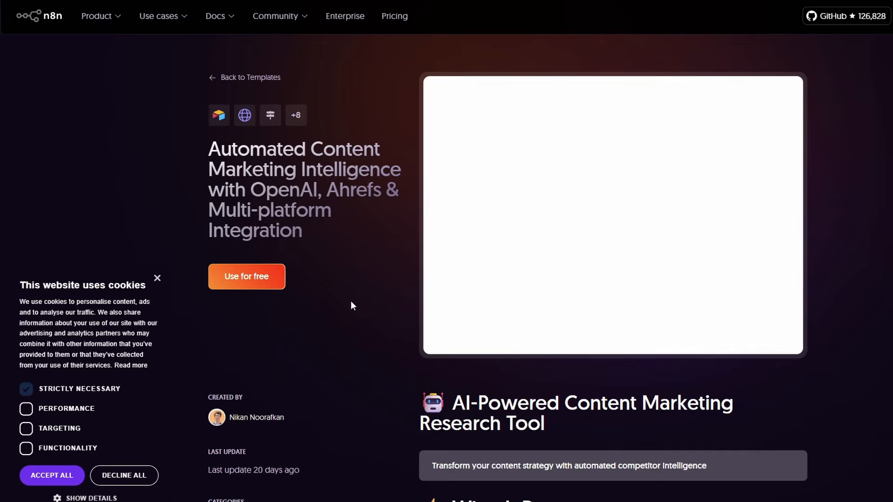
pyautogui.scroll(-7, 379, 312)
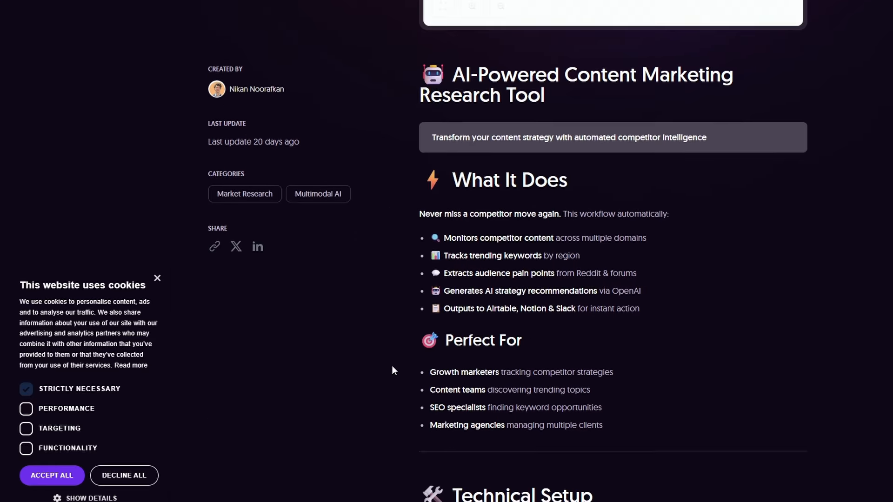
pyautogui.scroll(-4, 366, 163)
pyautogui.scroll(-5, 360, 248)
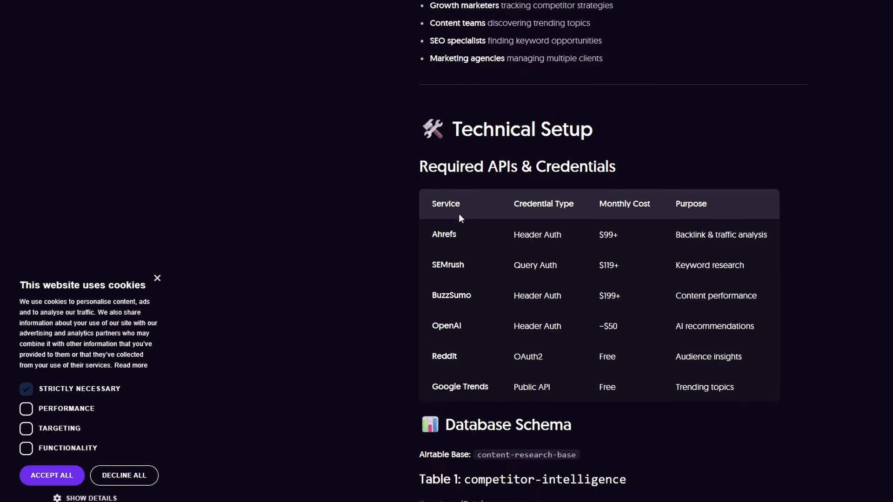
pyautogui.scroll(-5, 378, 302)
pyautogui.scroll(-15, 373, 261)
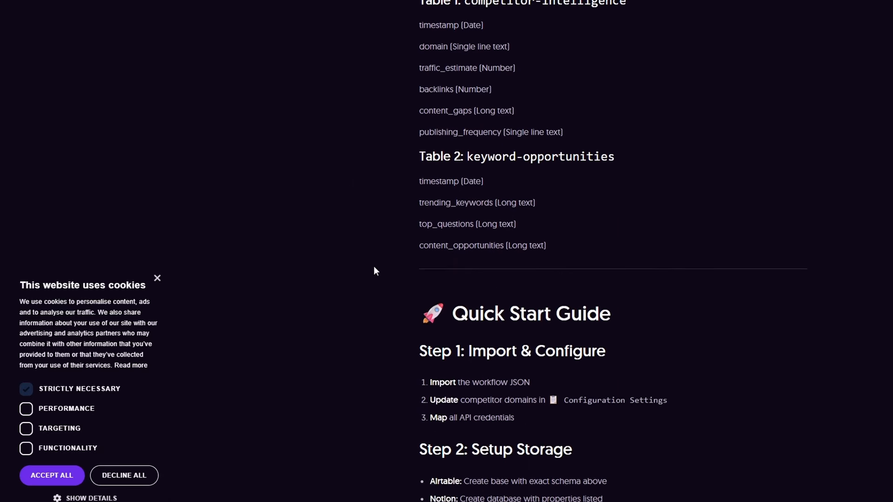
pyautogui.scroll(-3, 394, 330)
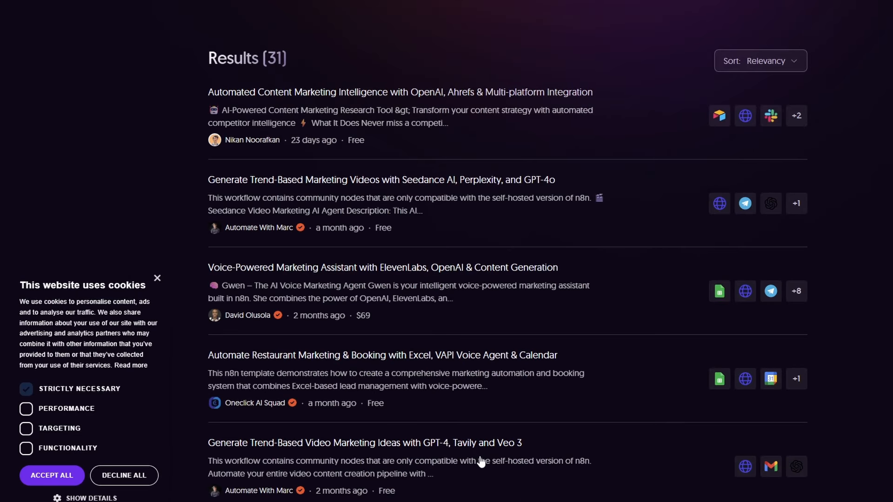
pyautogui.scroll(6, 478, 465)
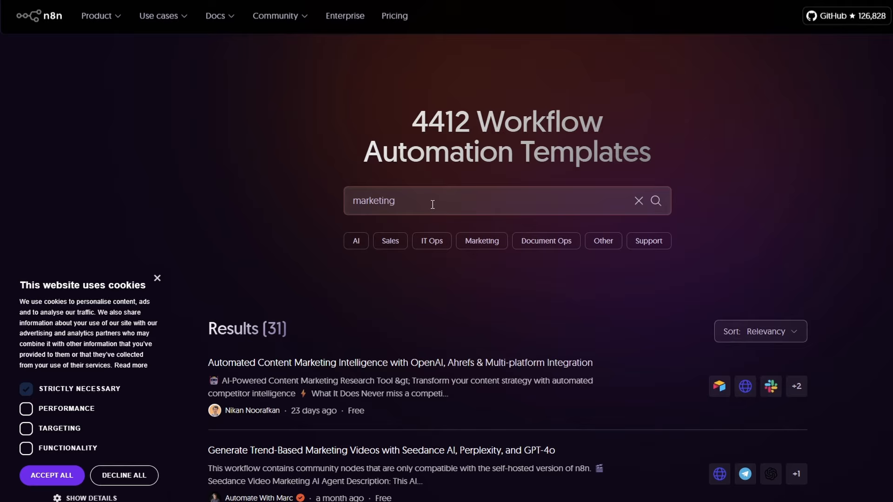
pyautogui.click(158, 279)
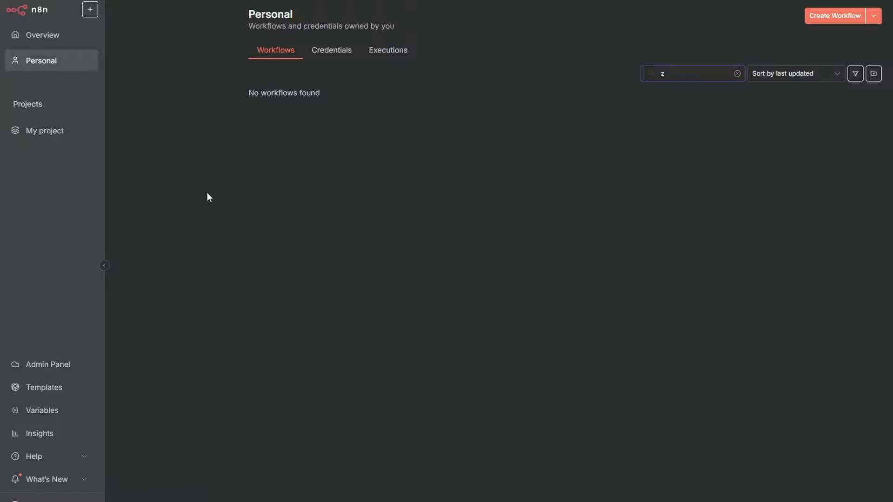
# Step: Create a new workflow in the Personal space and add a manual trigger as its first step
pyautogui.click(90, 10)
pyautogui.moveTo(121, 32)
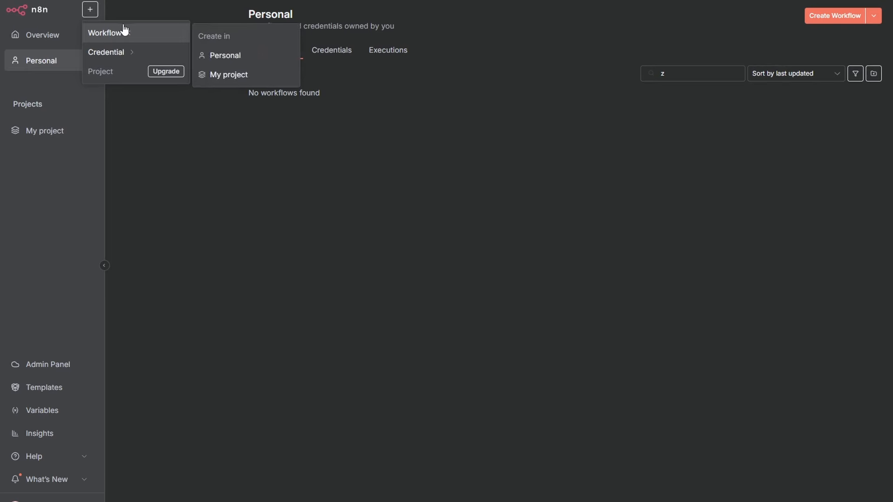
pyautogui.click(226, 55)
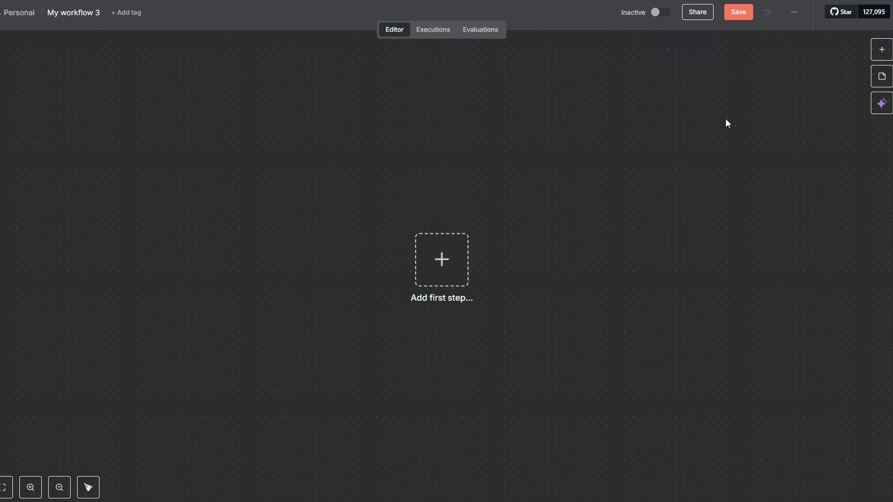
pyautogui.click(881, 49)
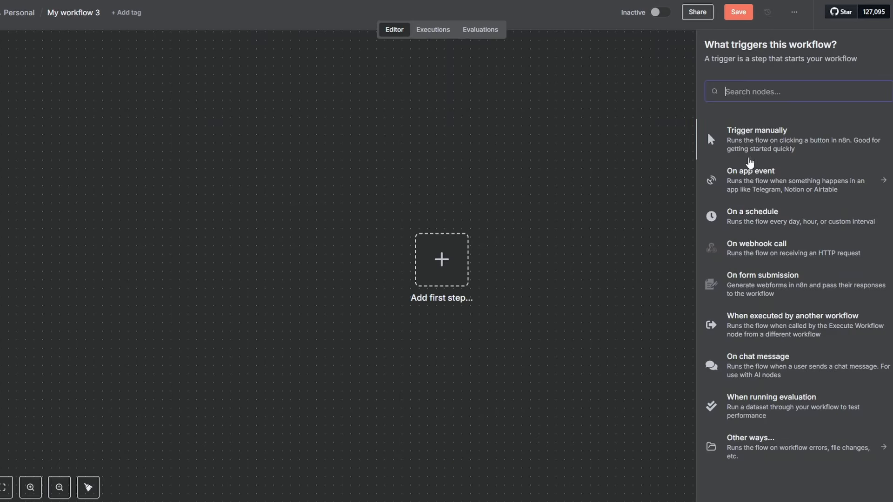
pyautogui.click(768, 145)
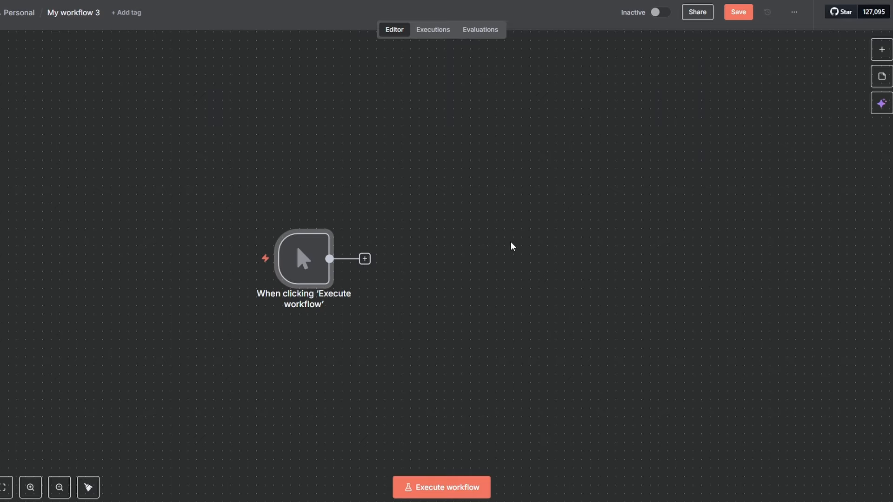
# Step: Add a Google Drive Upload file action after the manual trigger and move its node above and right of the trigger
pyautogui.click(364, 258)
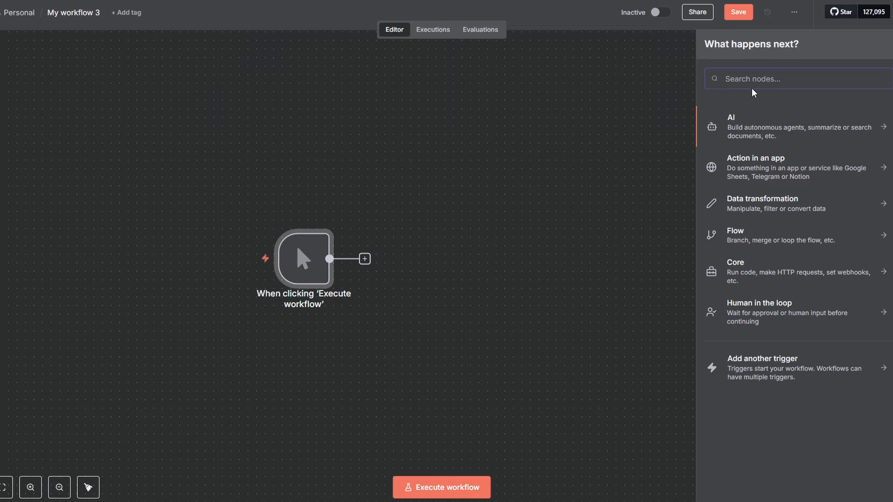
pyautogui.write('google dri')
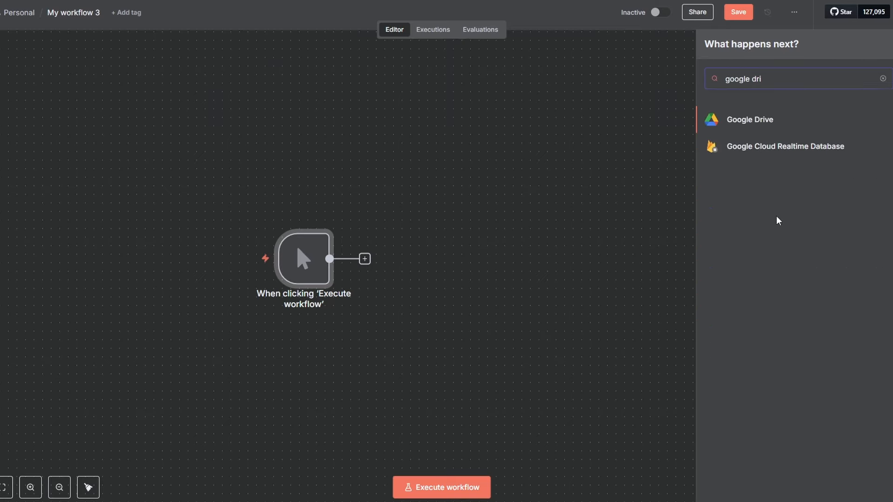
pyautogui.click(755, 125)
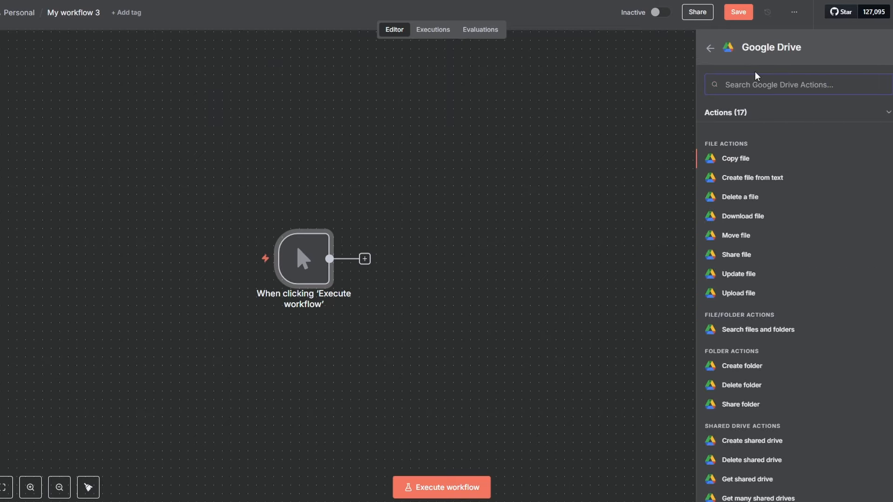
pyautogui.write('up')
pyautogui.click(740, 161)
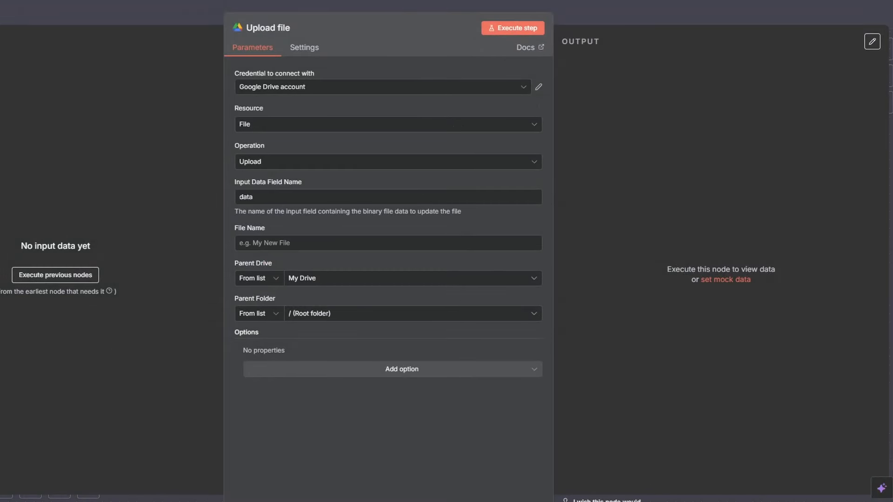
pyautogui.press('Escape')
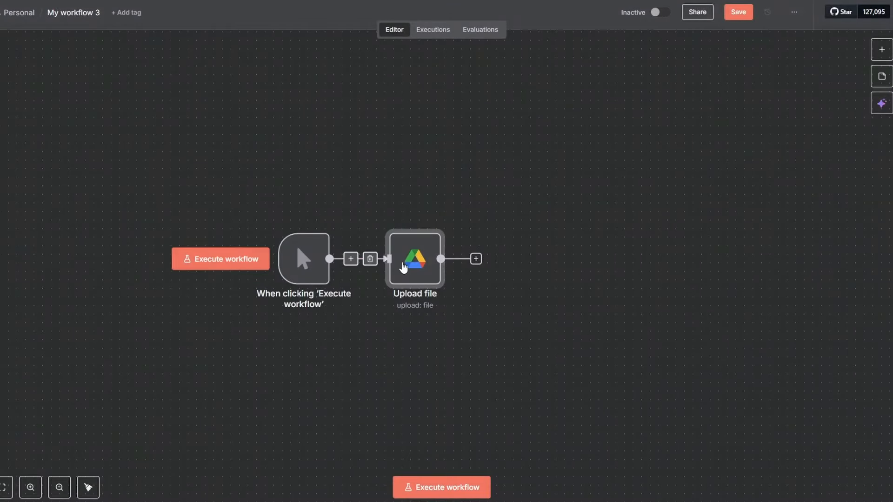
pyautogui.moveTo(427, 269); pyautogui.dragTo(462, 163)
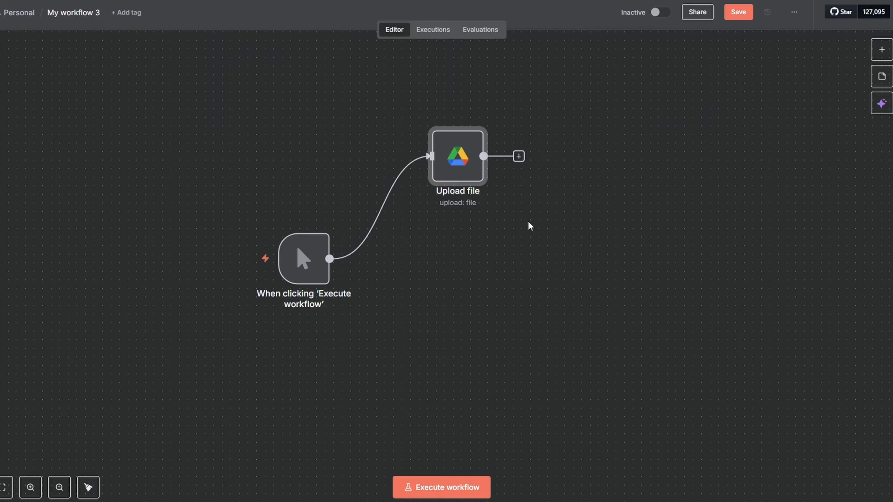
# Step: Add a Gmail Send a message action as a second branch from the manual trigger, below the Upload file node
pyautogui.moveTo(373, 213)
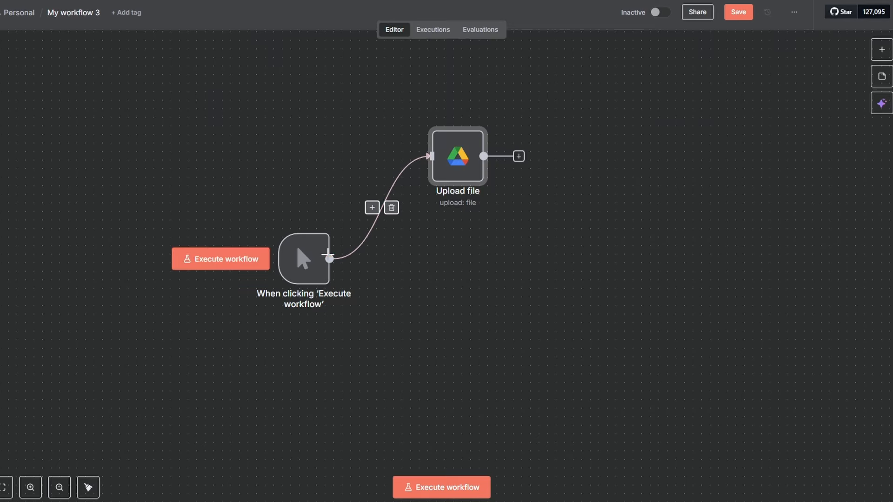
pyautogui.click(372, 208)
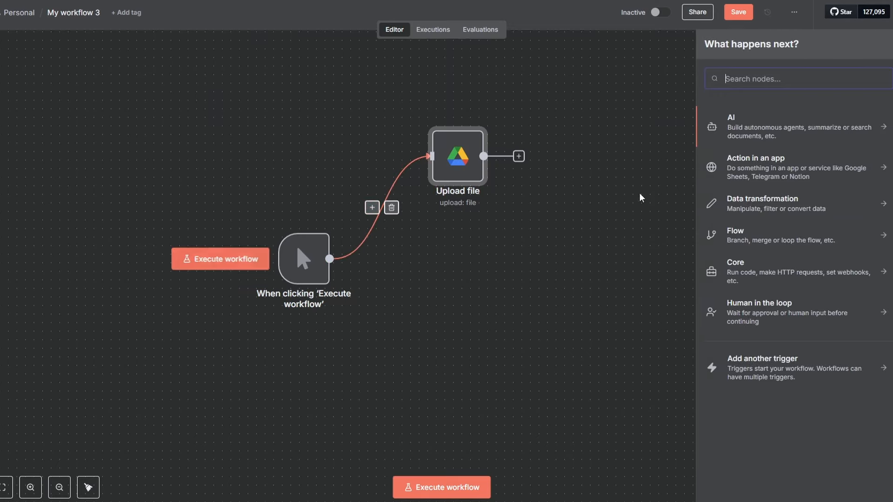
pyautogui.write('gmail')
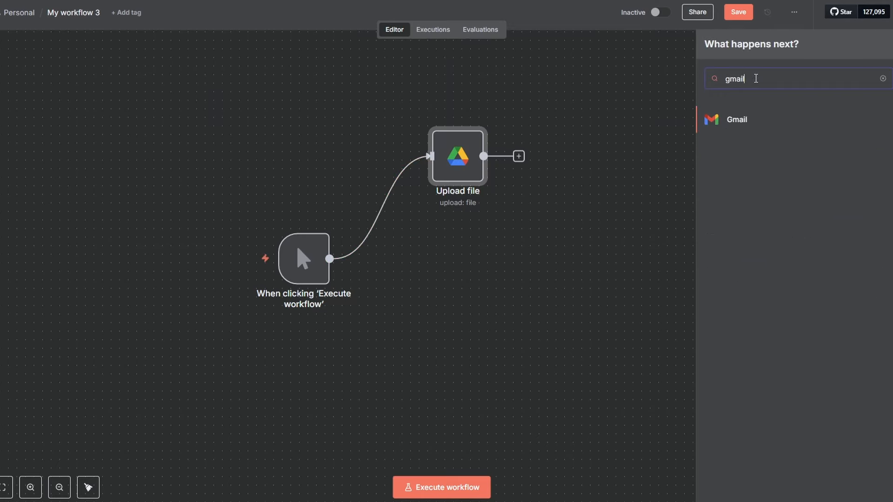
pyautogui.press('Return')
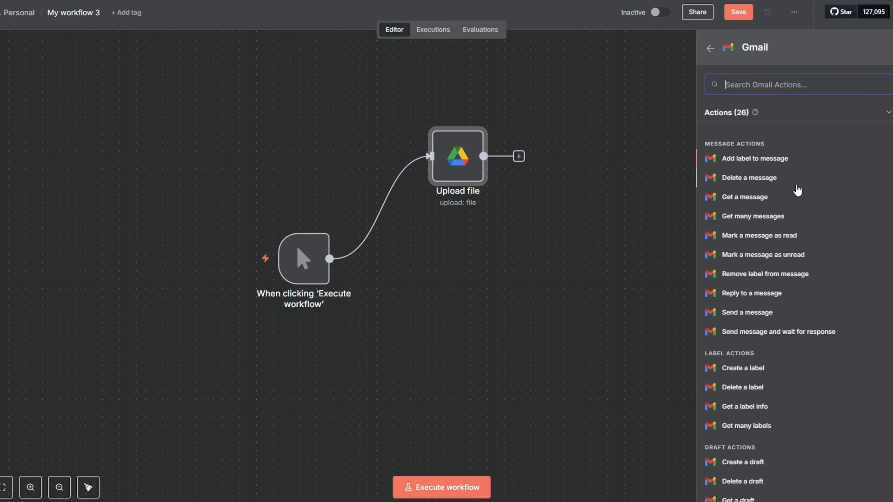
pyautogui.write('se')
pyautogui.press('Return')
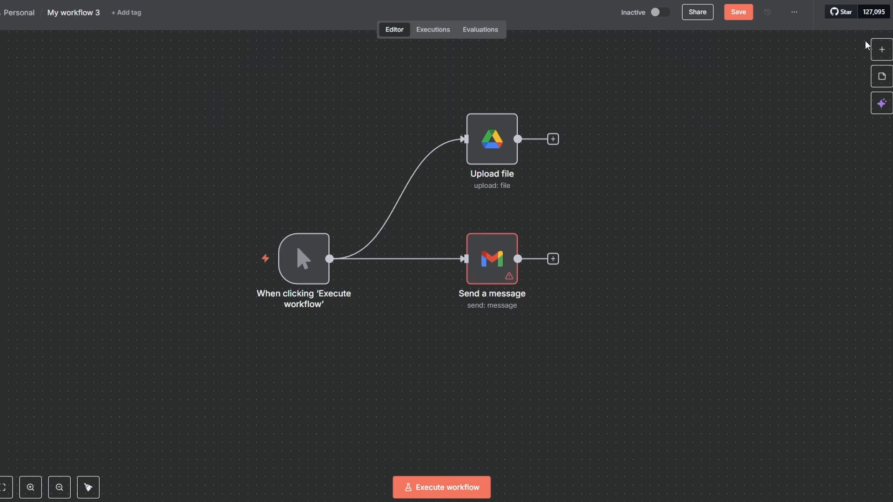
# Step: Add a Google Sheets Append or update row in sheet action below the Gmail node and connect it to the manual trigger
pyautogui.click(882, 49)
pyautogui.write('sheet')
pyautogui.click(748, 123)
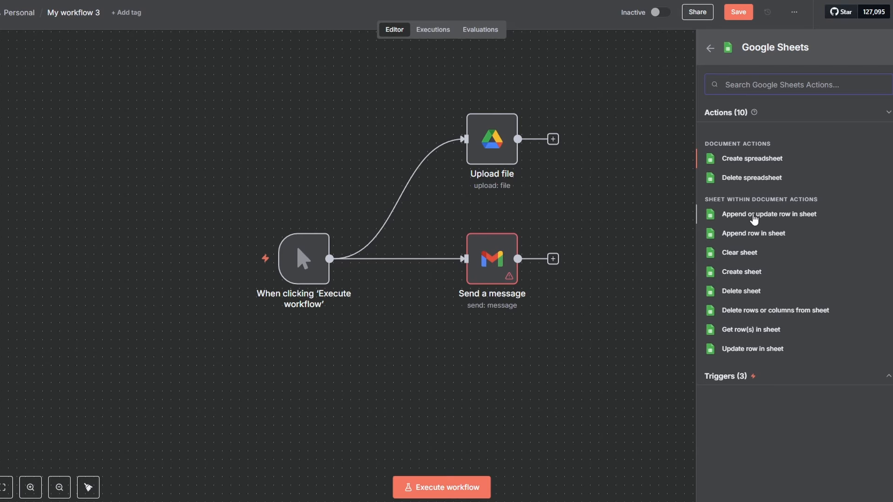
pyautogui.click(755, 215)
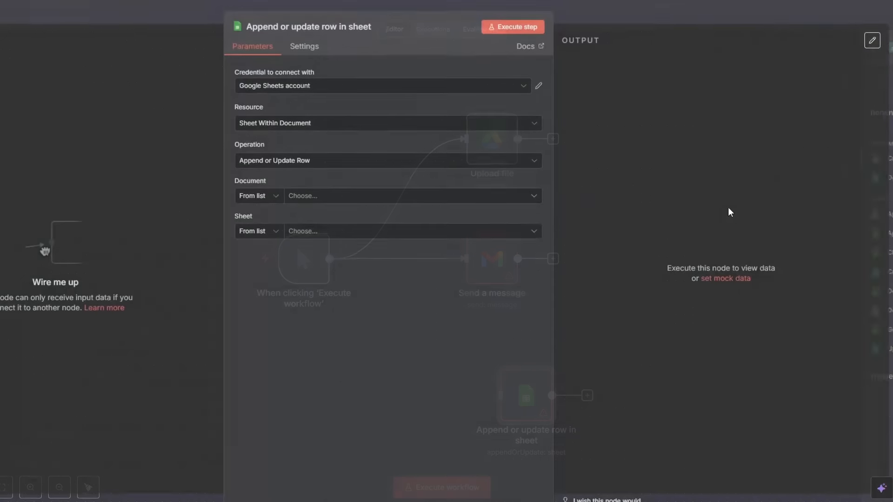
pyautogui.click(24, 76)
pyautogui.moveTo(520, 371); pyautogui.dragTo(511, 376)
pyautogui.click(632, 220)
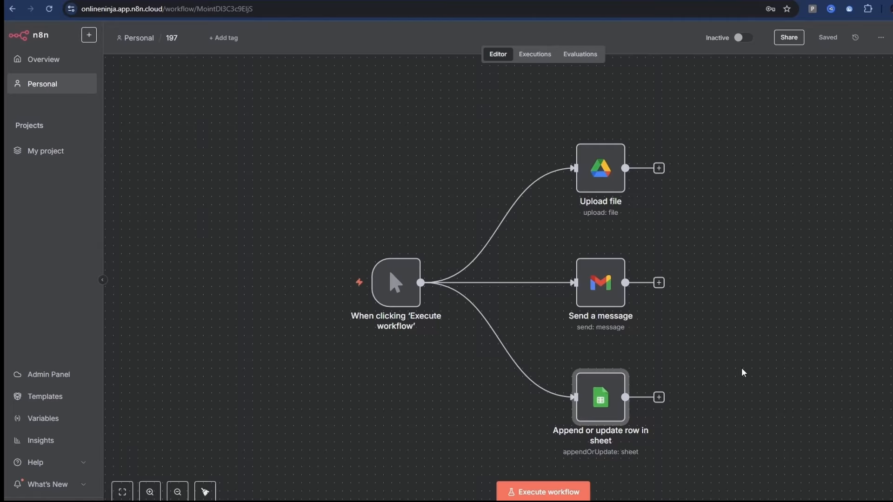
# Step: Open the Append or update row in sheet node and view its Google Sheets credential settings
pyautogui.moveTo(609, 408)
pyautogui.doubleClick(607, 406)
pyautogui.click(636, 108)
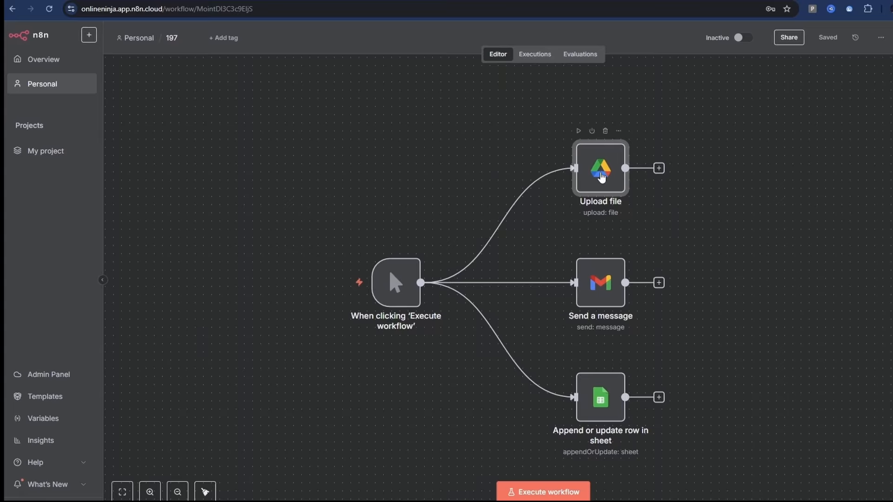
# Step: Start a new Google Drive credential in the Upload file node and consult the Google OAuth2 single service documentation
pyautogui.doubleClick(602, 177)
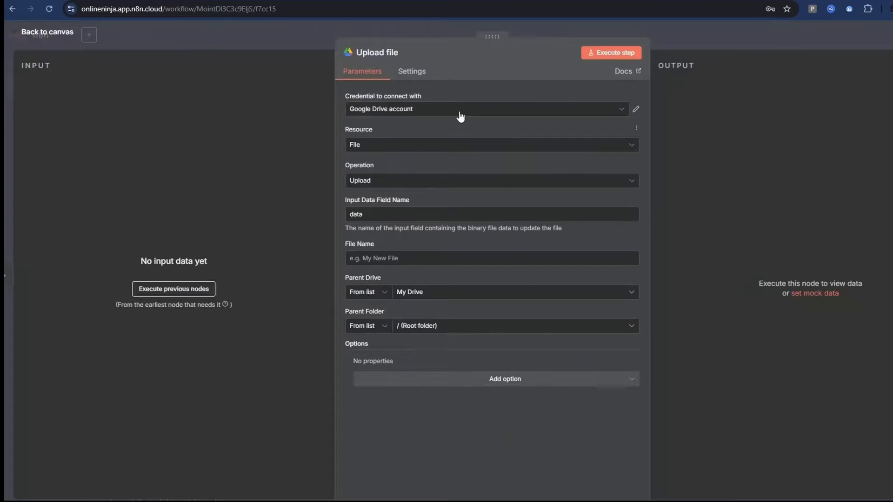
pyautogui.click(623, 109)
pyautogui.click(479, 160)
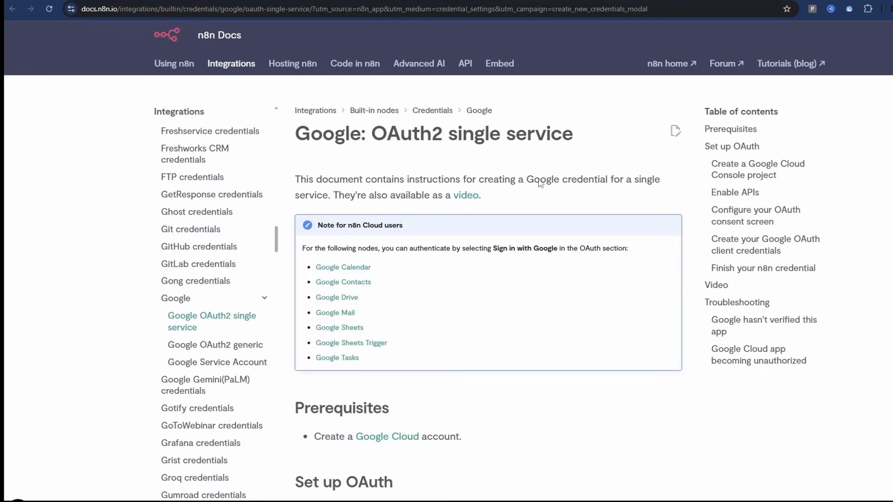
pyautogui.scroll(-3, 582, 404)
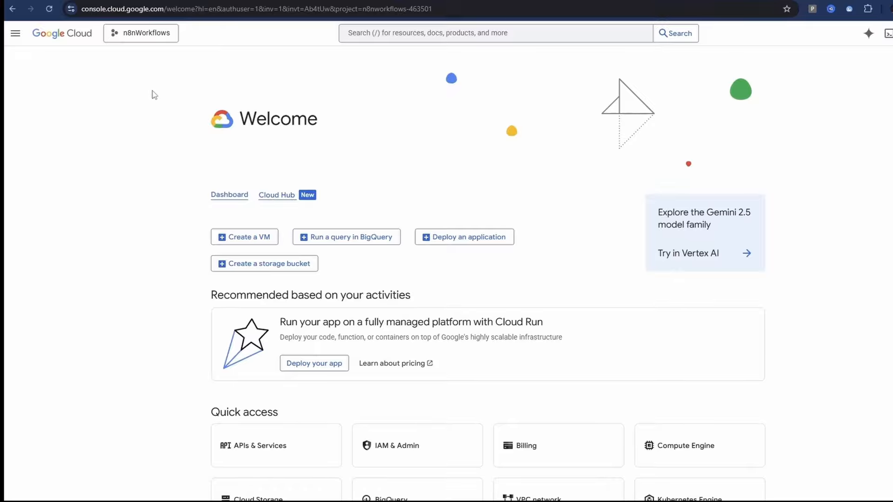
# Step: In Google Cloud Console, create a new project named "demo" and switch to it
pyautogui.click(153, 40)
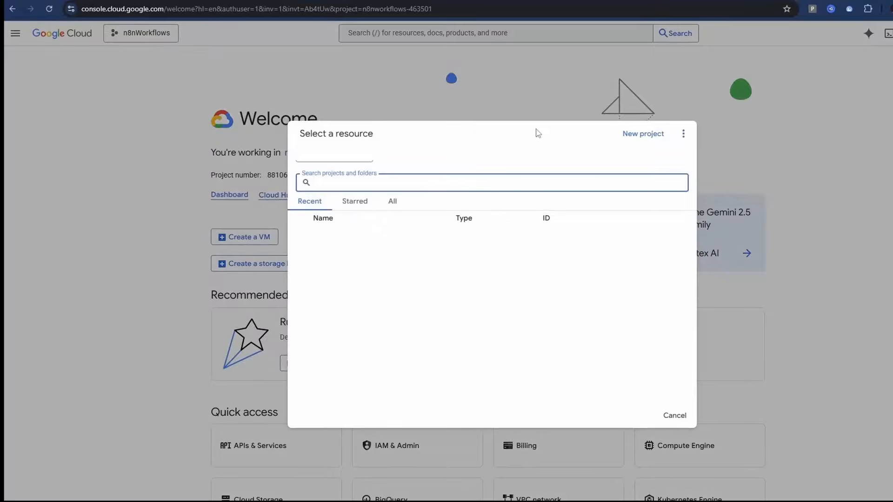
pyautogui.click(641, 135)
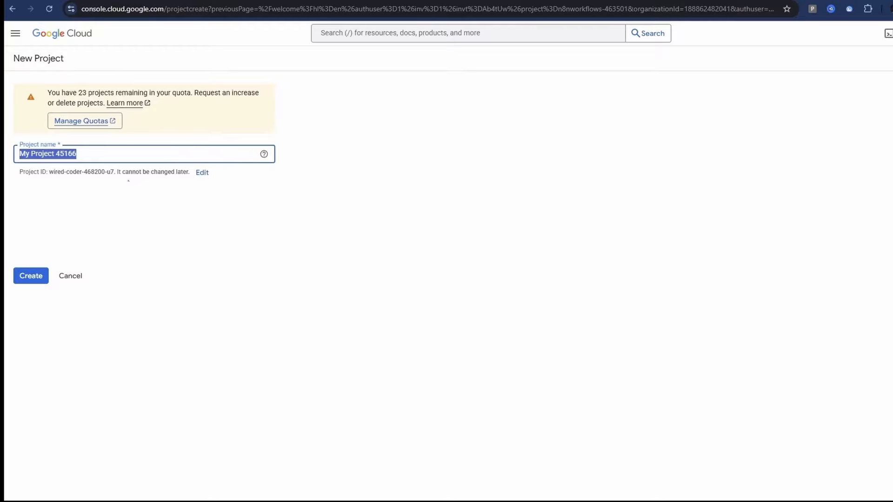
pyautogui.write('demo')
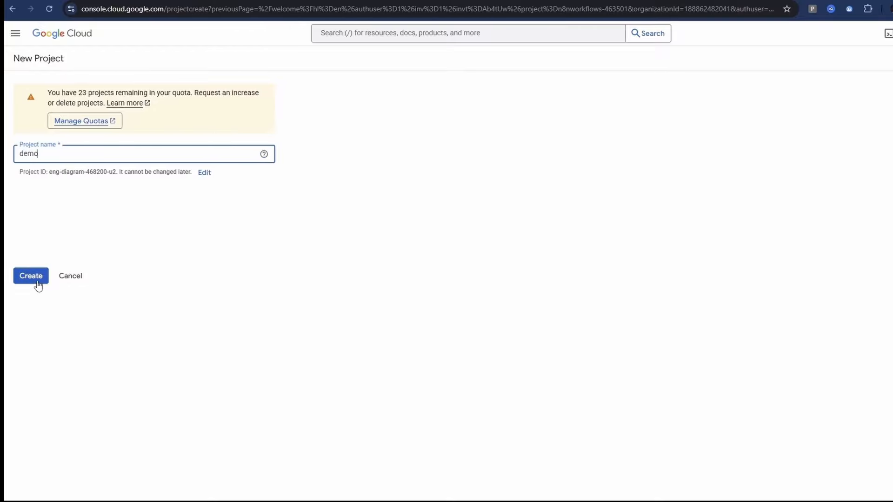
pyautogui.click(37, 283)
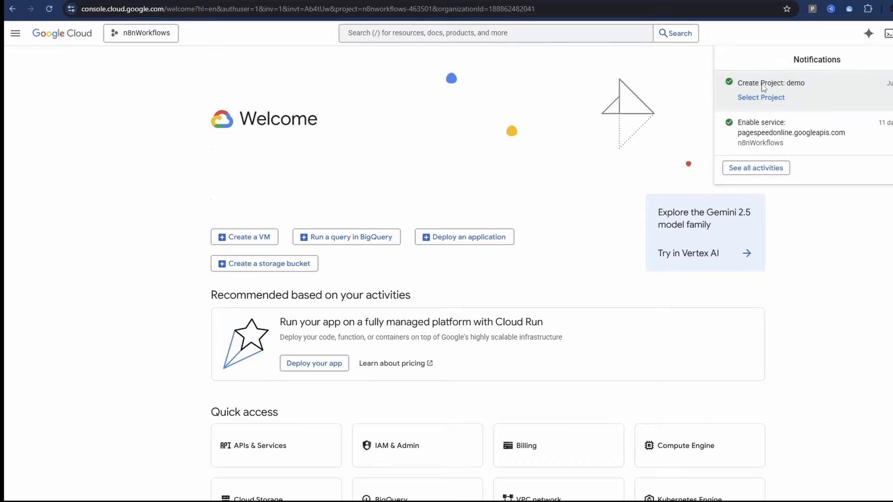
pyautogui.click(761, 99)
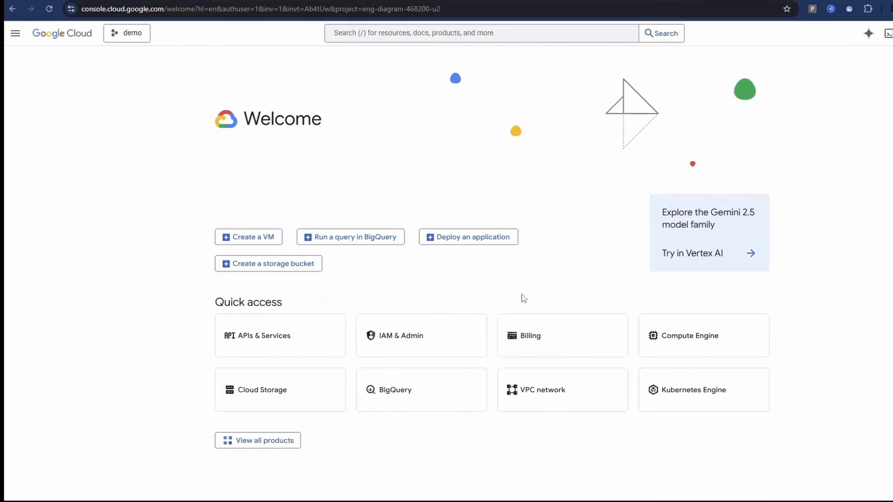
# Step: Start configuring the project's OAuth consent screen, with app name "demo" and a user support email
pyautogui.click(267, 339)
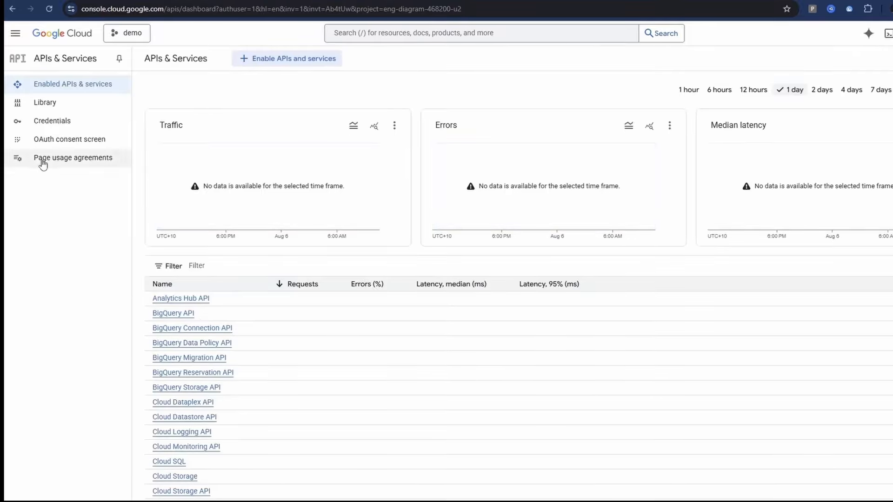
pyautogui.click(57, 145)
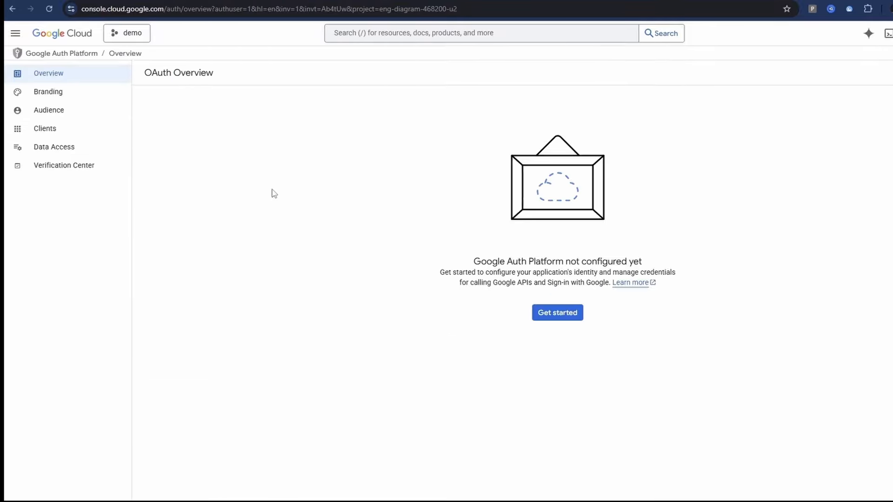
pyautogui.click(561, 314)
pyautogui.click(246, 140)
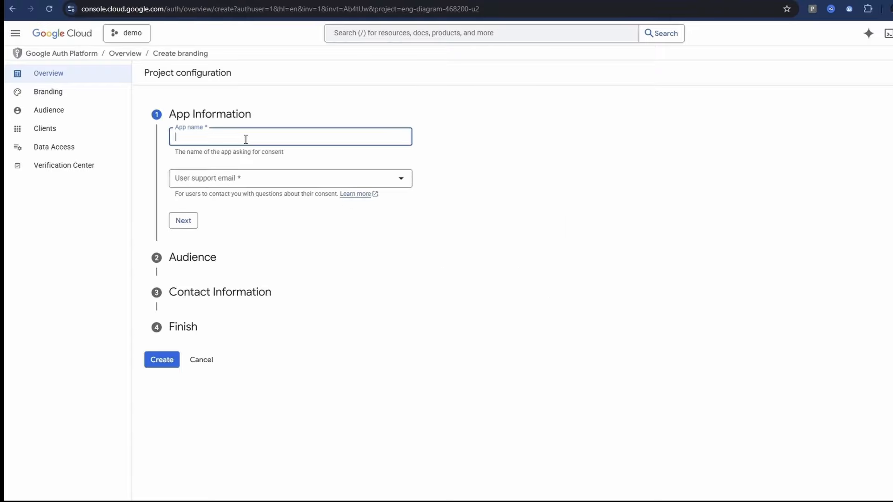
pyautogui.write('demo')
pyautogui.click(314, 178)
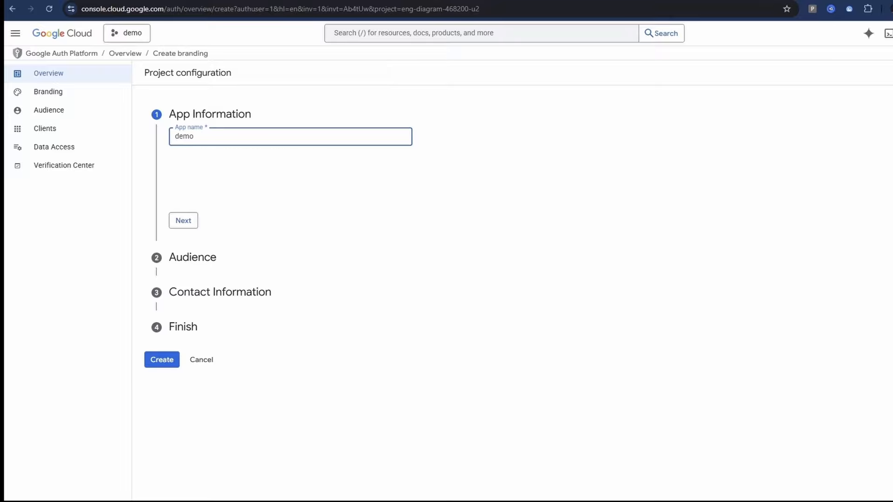
pyautogui.click(298, 194)
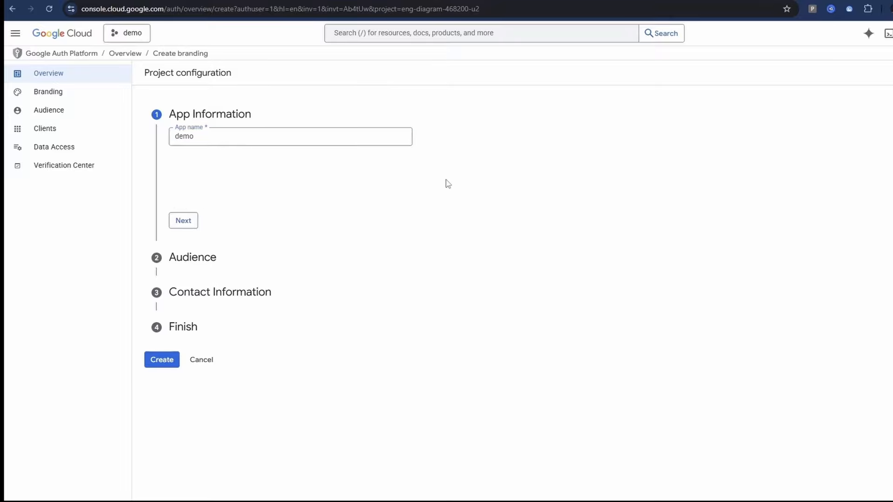
pyautogui.click(186, 221)
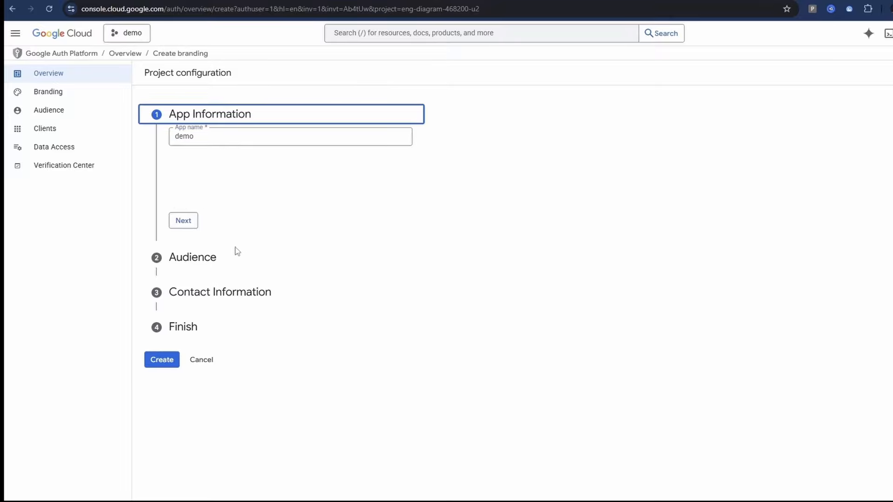
pyautogui.click(182, 221)
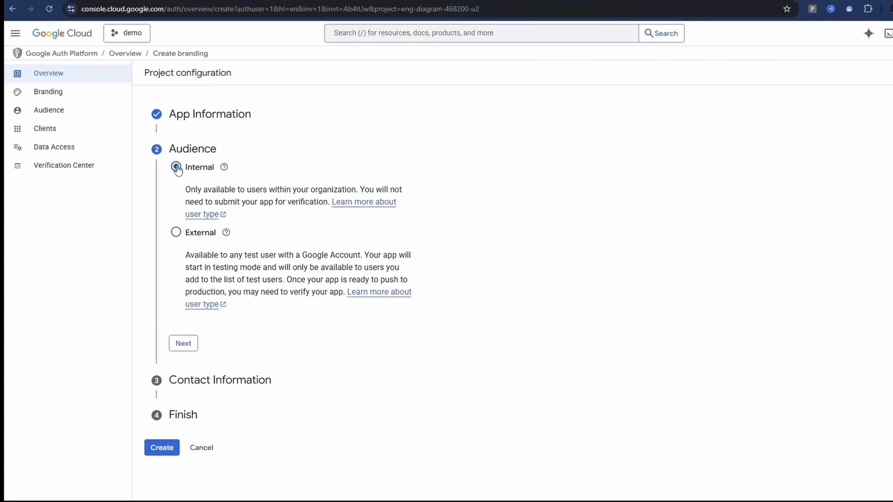
# Step: Complete the consent configuration with an Internal audience, a contact email address and acceptance of the Google API Services user data policy
pyautogui.click(182, 344)
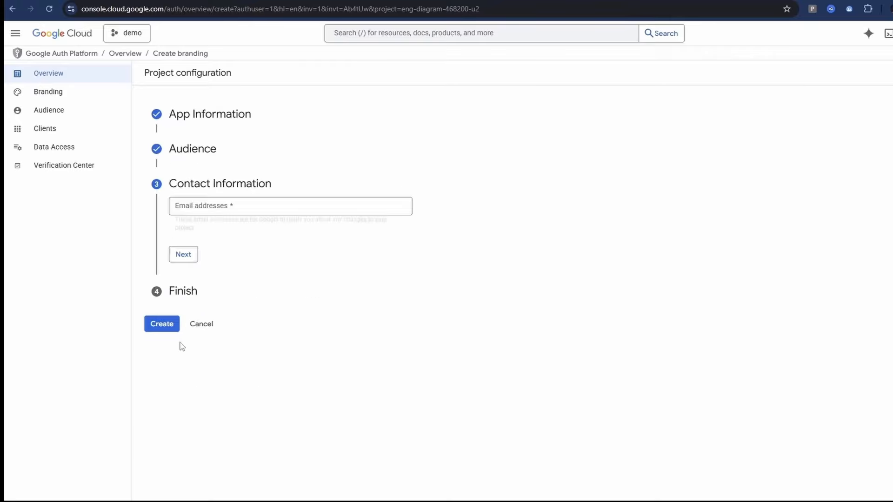
pyautogui.click(193, 206)
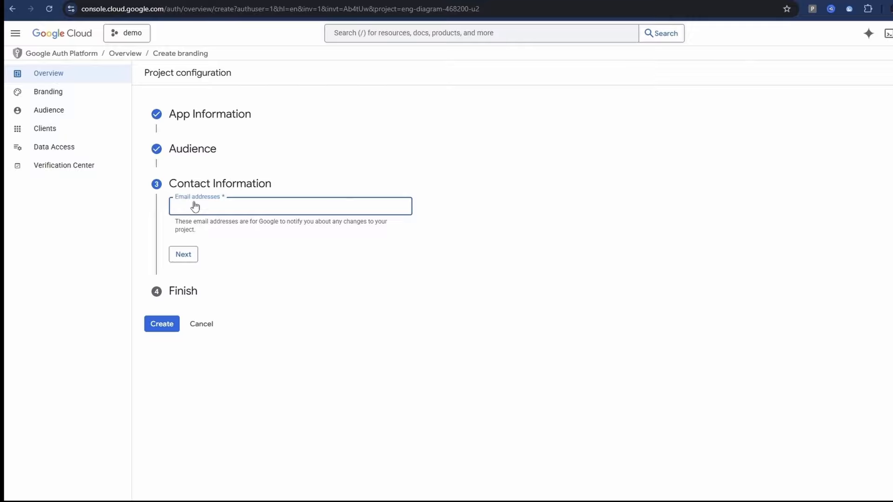
pyautogui.click(179, 256)
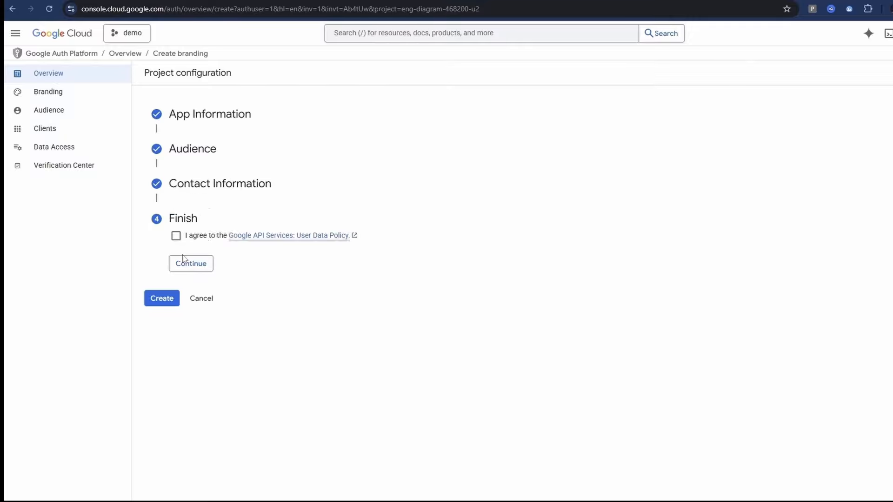
pyautogui.click(176, 236)
pyautogui.click(187, 264)
pyautogui.click(170, 252)
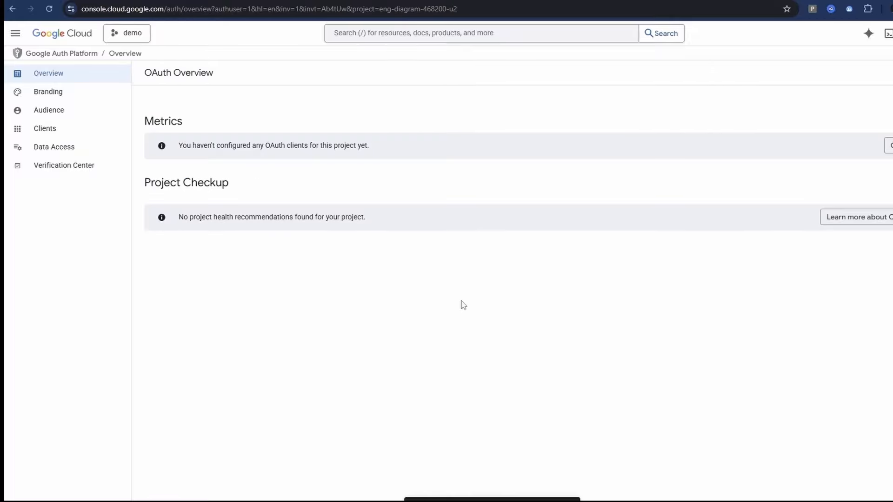
# Step: Start a new OAuth client with application type Web application and name it "demo"
pyautogui.click(57, 135)
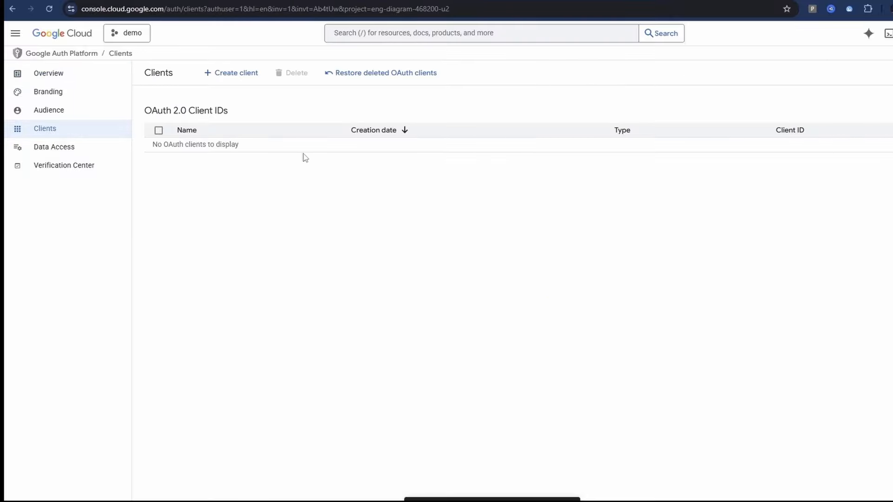
pyautogui.click(237, 74)
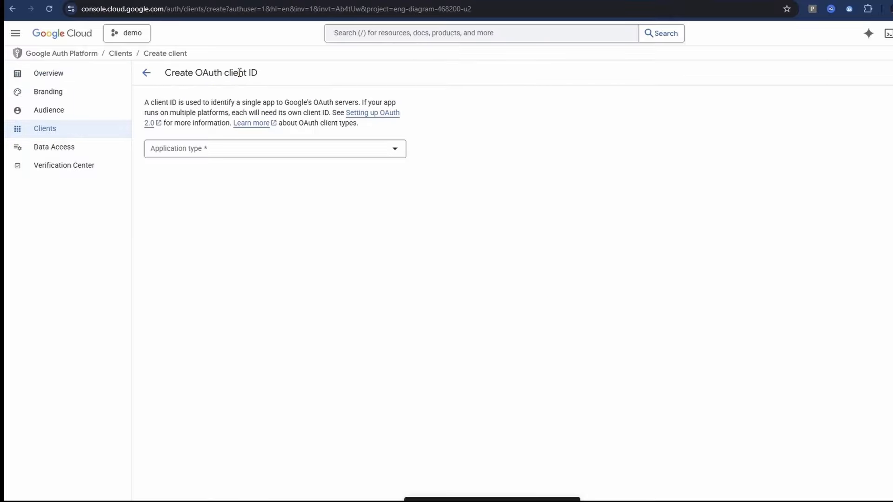
pyautogui.click(221, 149)
pyautogui.click(214, 160)
pyautogui.moveTo(220, 178); pyautogui.dragTo(80, 152)
pyautogui.write('demo')
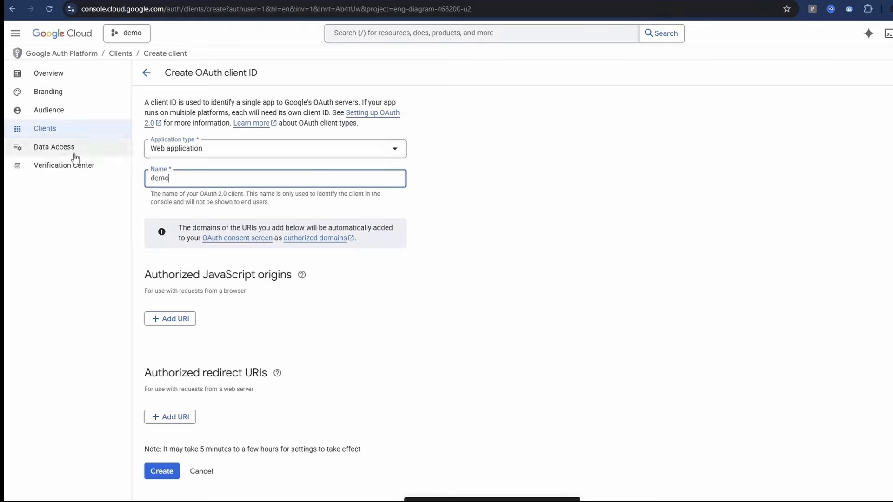
pyautogui.click(514, 388)
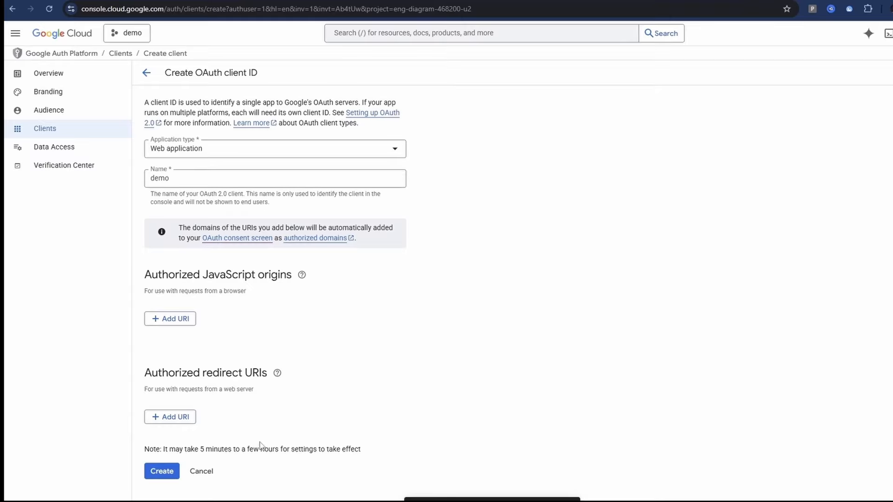
pyautogui.click(182, 418)
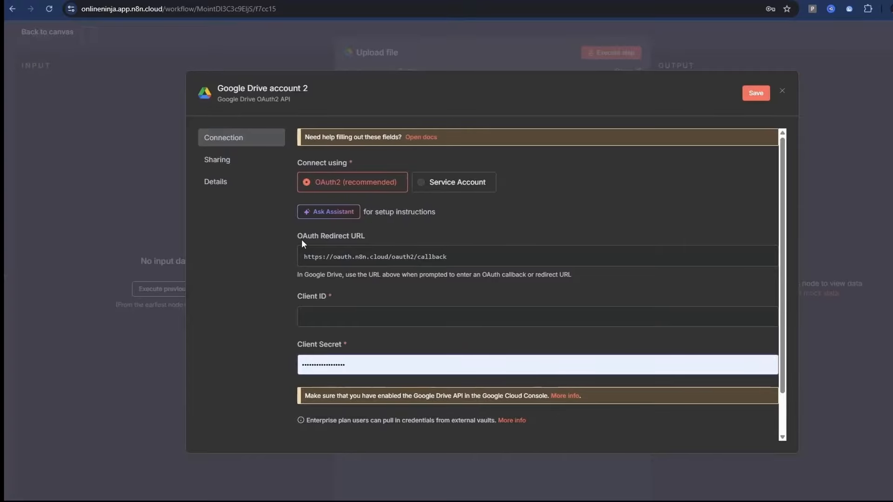
pyautogui.click(478, 255)
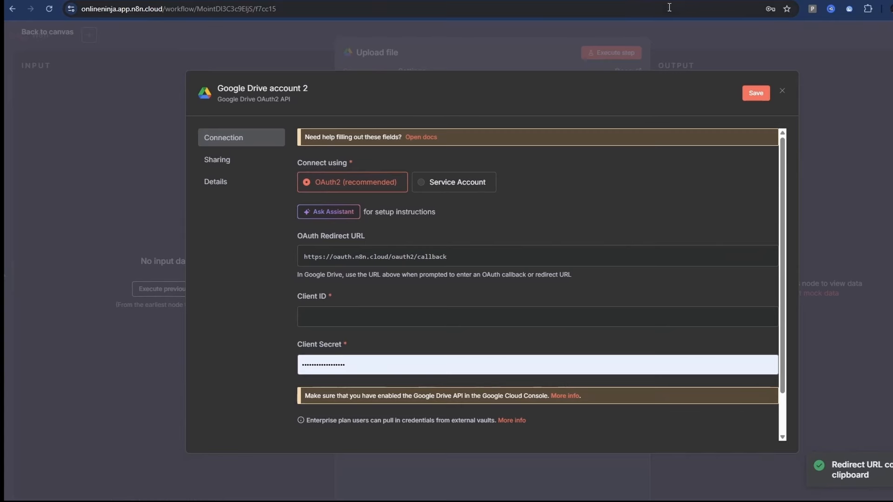
pyautogui.click(651, 1)
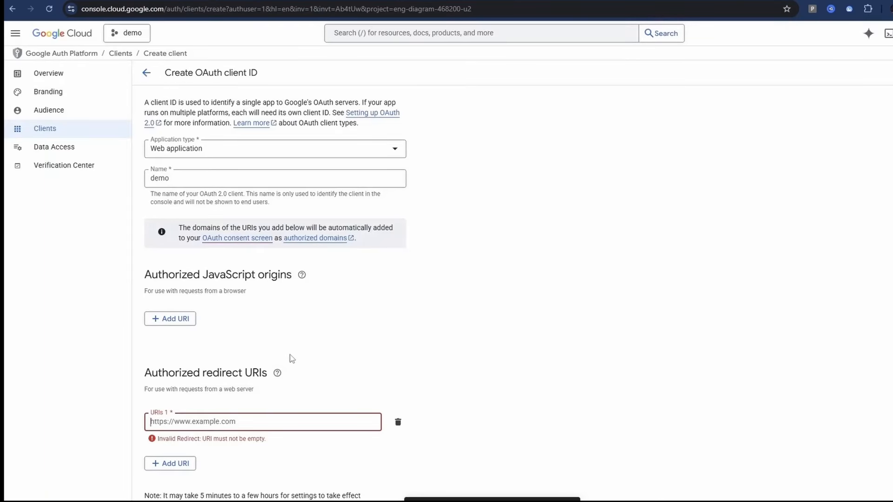
pyautogui.click(248, 422)
pyautogui.hotkey('ctrl', 'v')
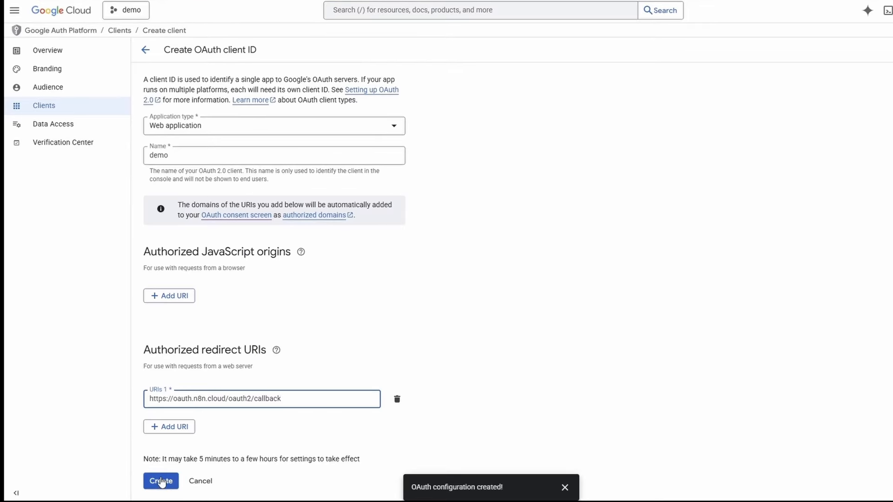
pyautogui.click(161, 481)
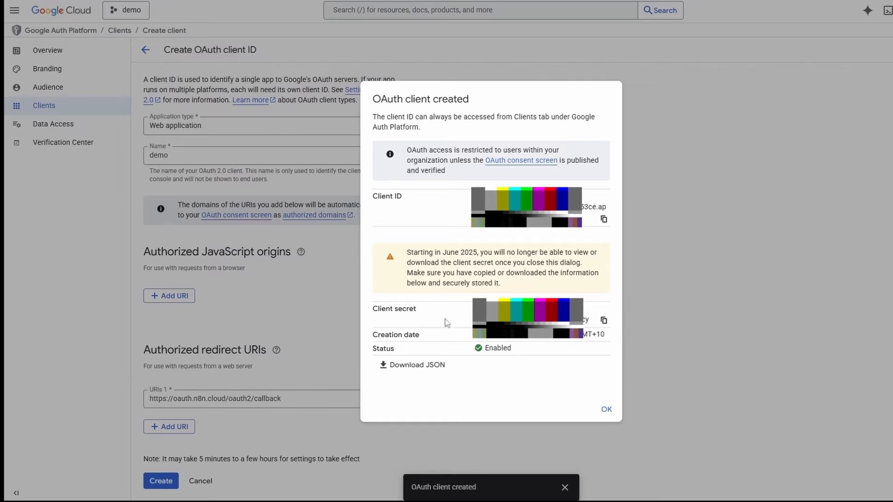
# Step: Copy the new OAuth client's client ID and client secret into the matching fields of the n8n Google Drive credential
pyautogui.click(604, 220)
pyautogui.hotkey('ctrl', 'Tab')
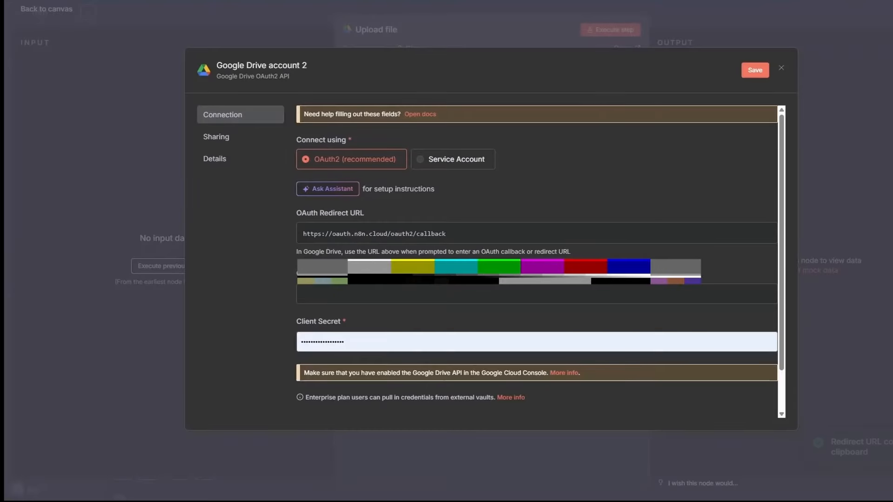
pyautogui.click(360, 288)
pyautogui.hotkey('ctrl', 'v')
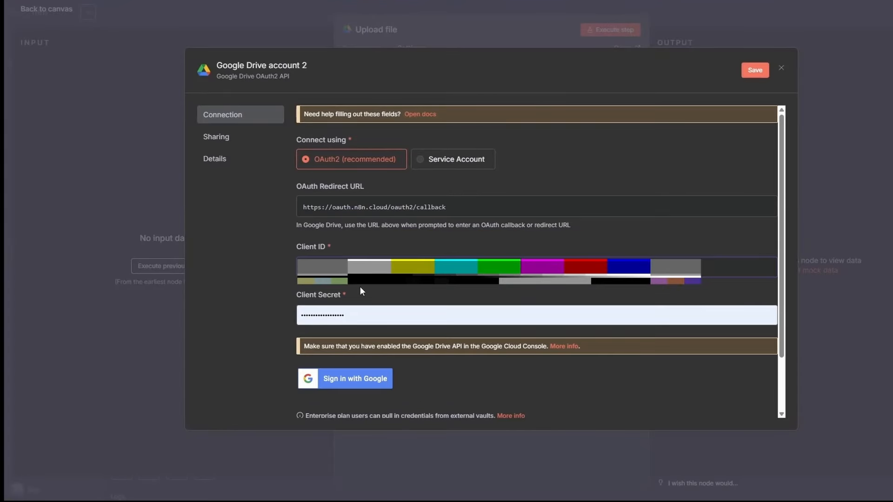
pyautogui.hotkey('ctrl', 'Tab')
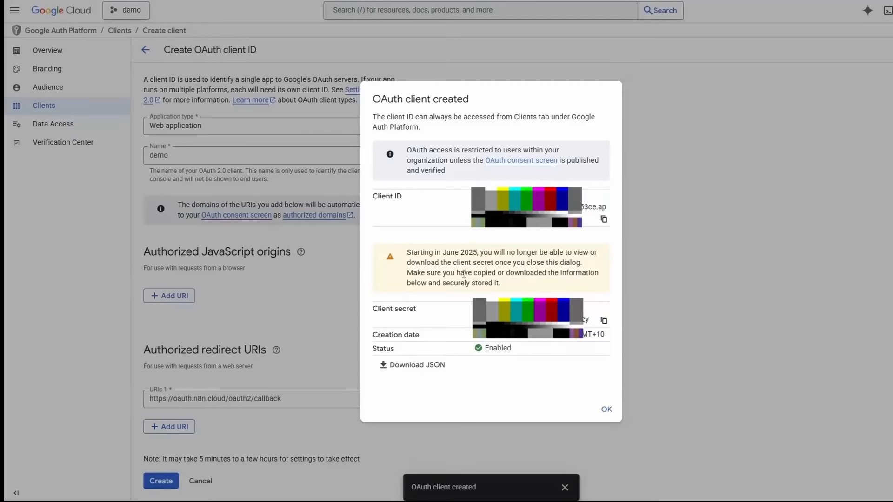
pyautogui.click(604, 320)
pyautogui.hotkey('ctrl', 'Tab')
pyautogui.hotkey('ctrl', 'v')
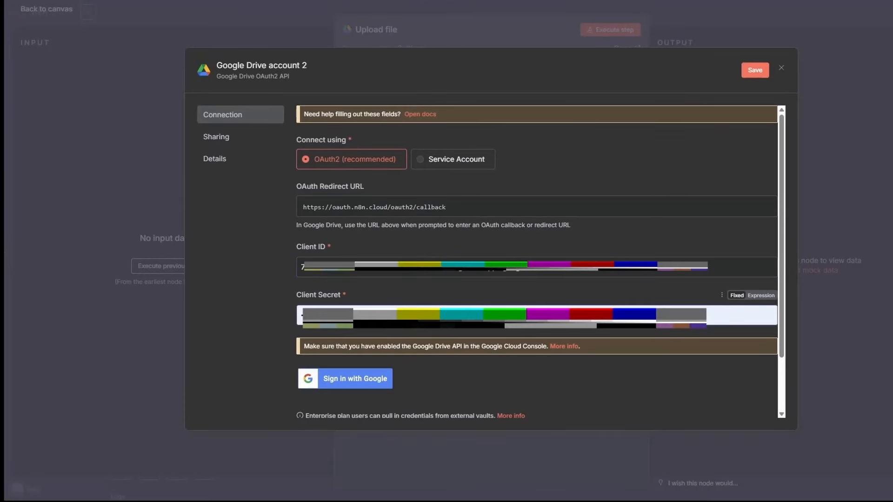
pyautogui.click(249, 282)
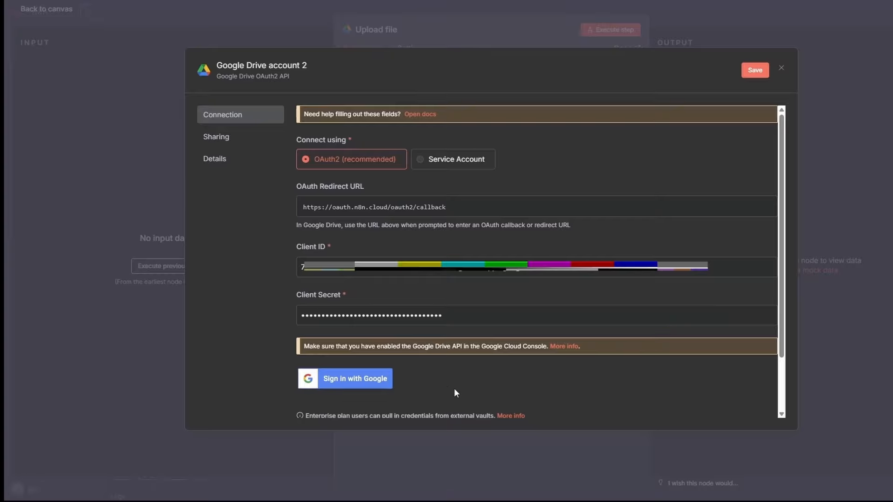
# Step: Sign in with Google from the n8n credential and allow demo to access Google Drive
pyautogui.click(353, 384)
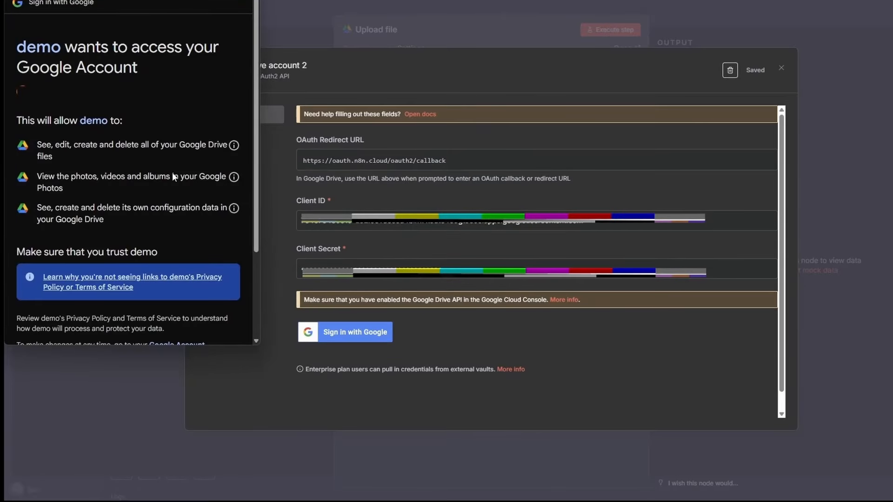
pyautogui.scroll(-3, 174, 177)
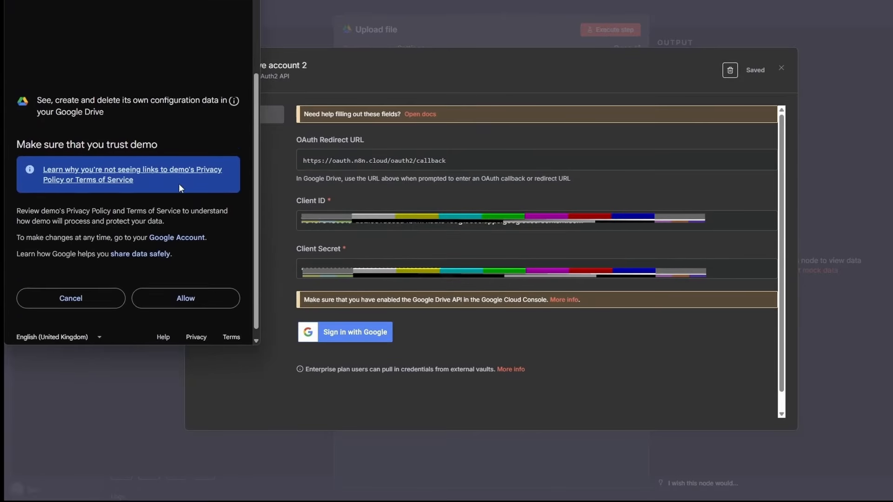
pyautogui.click(199, 291)
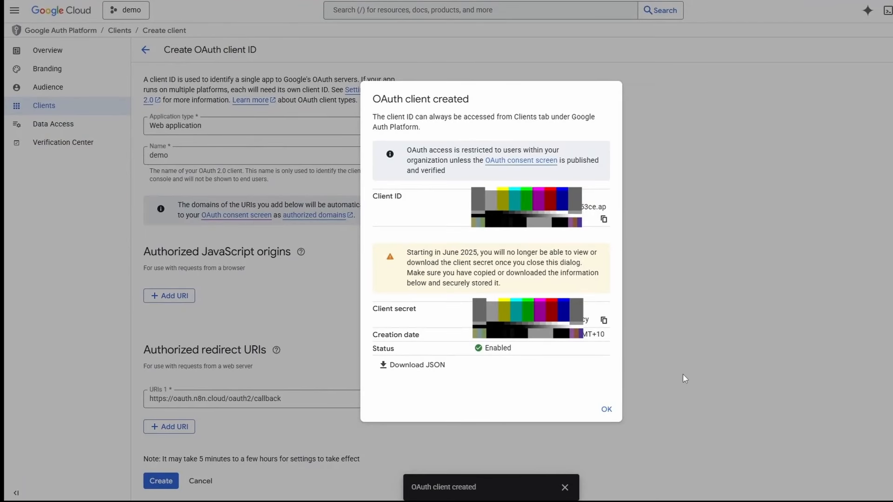
# Step: Back in Google Cloud, dismiss the client details, find the Google Drive API and enable it for the demo project
pyautogui.click(607, 409)
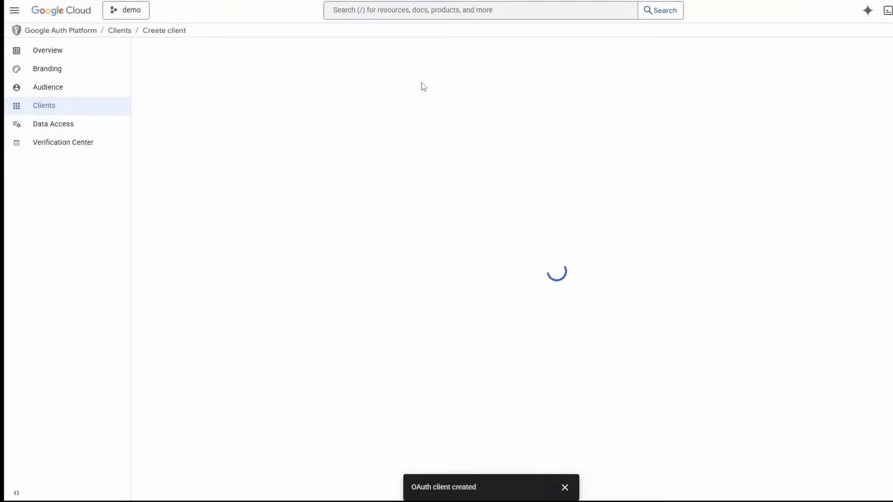
pyautogui.click(416, 10)
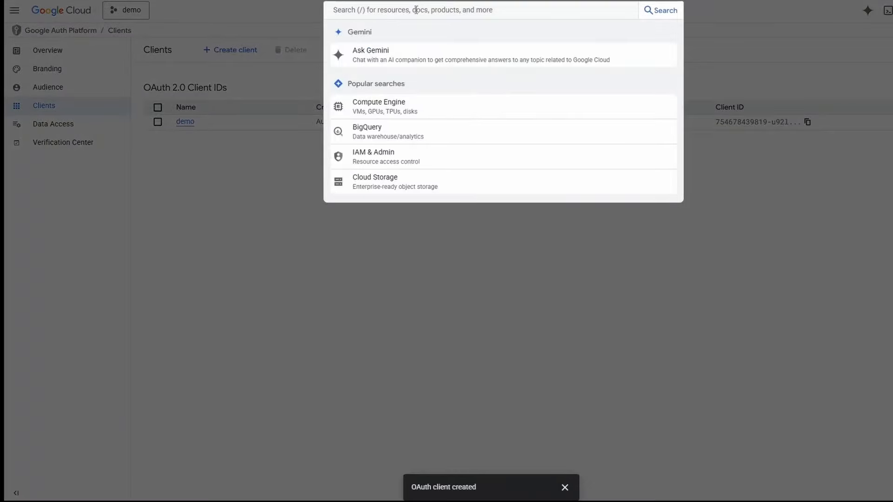
pyautogui.write('google dri')
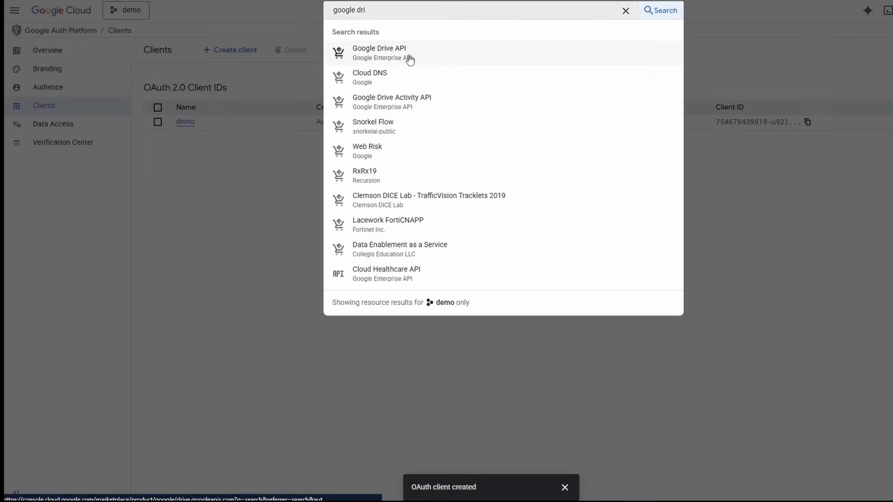
pyautogui.click(408, 61)
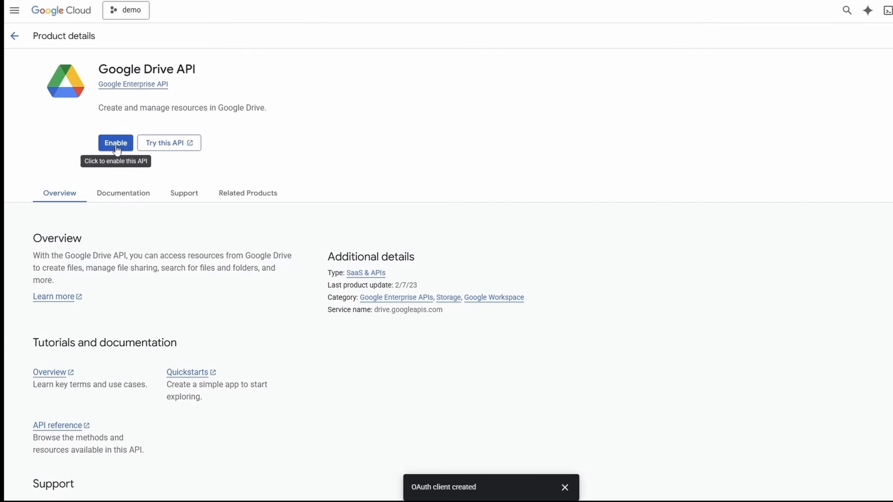
pyautogui.click(113, 144)
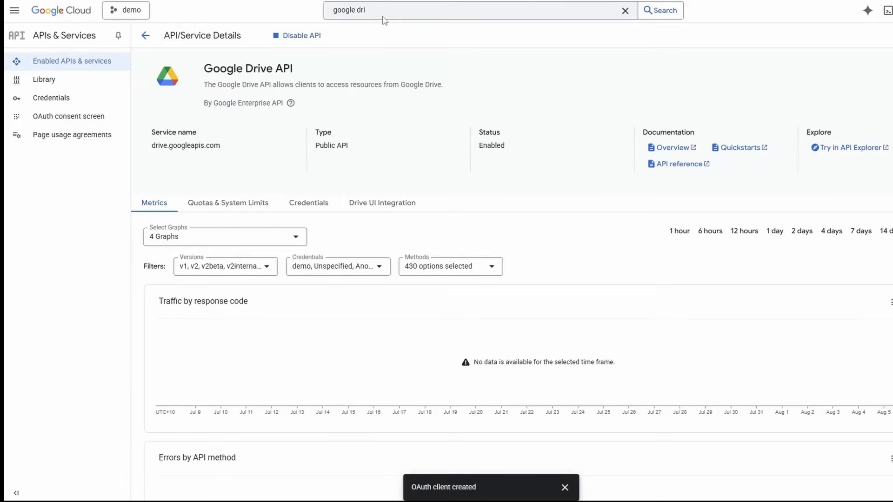
# Step: Find the Gmail API in Google Cloud and open its product details
pyautogui.write('/gma')
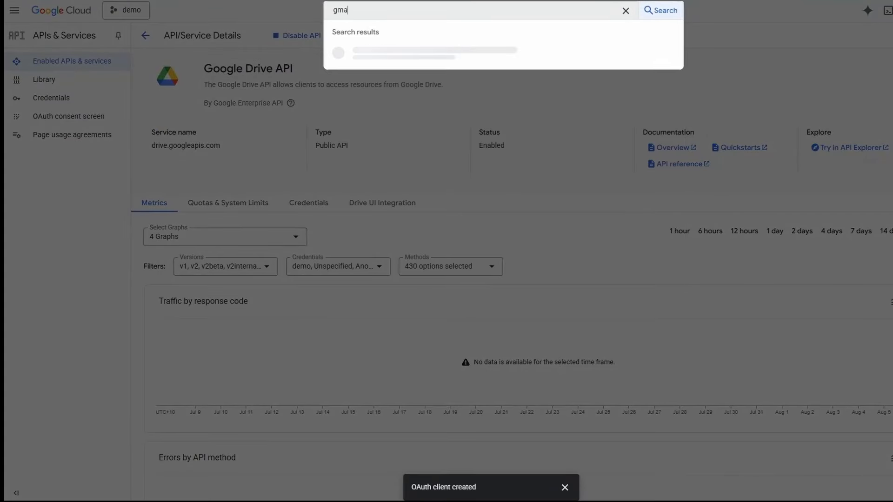
pyautogui.write('il a')
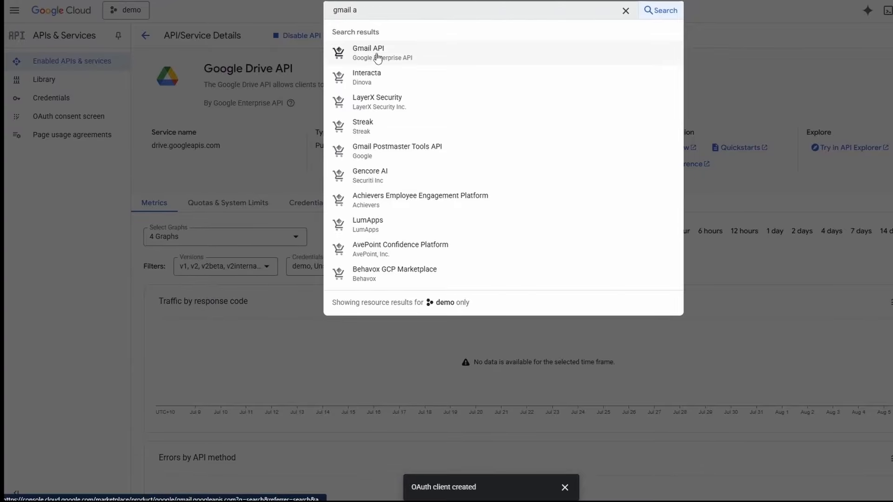
pyautogui.click(377, 56)
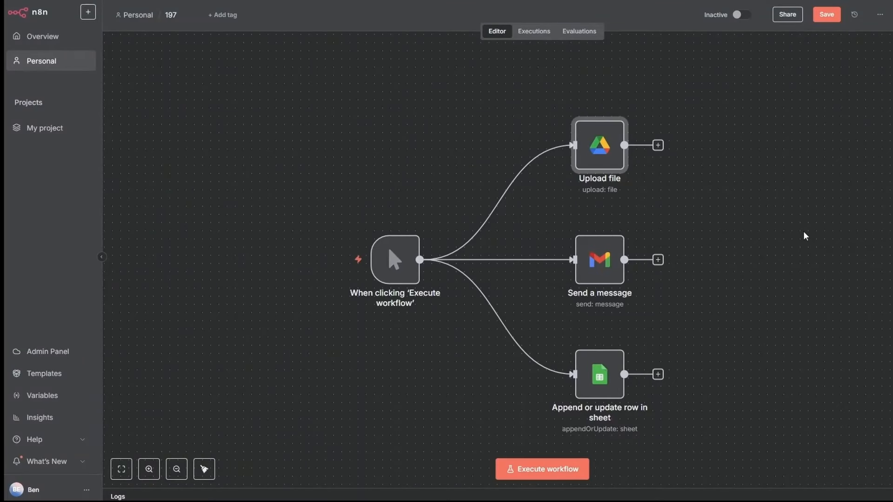
# Step: Check the credential and parameters of the Upload file node in n8n and return to the canvas
pyautogui.moveTo(608, 157)
pyautogui.doubleClick(607, 157)
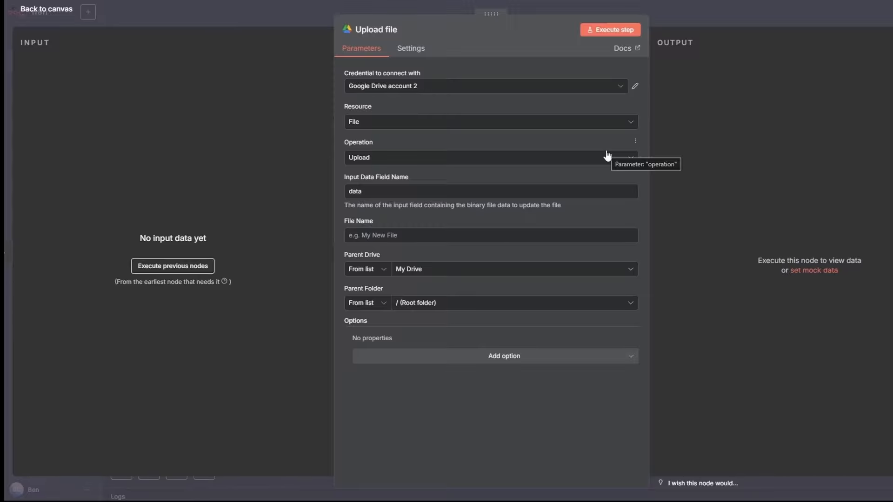
pyautogui.click(56, 14)
pyautogui.moveTo(602, 266)
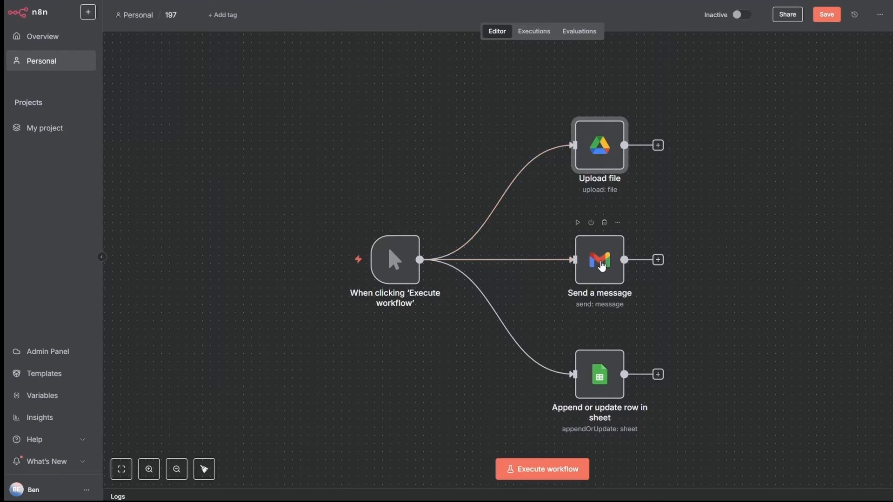
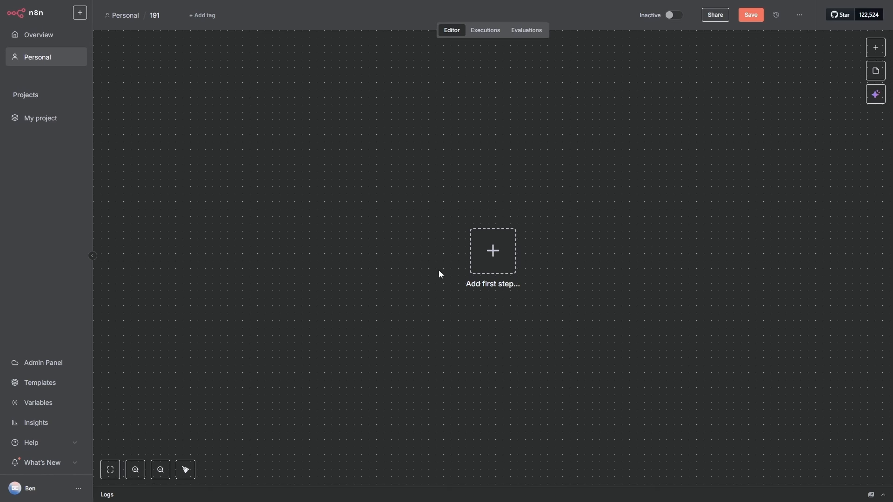
# Step: Add a Chat Trigger node as the first step of the empty workflow 191
pyautogui.click(493, 254)
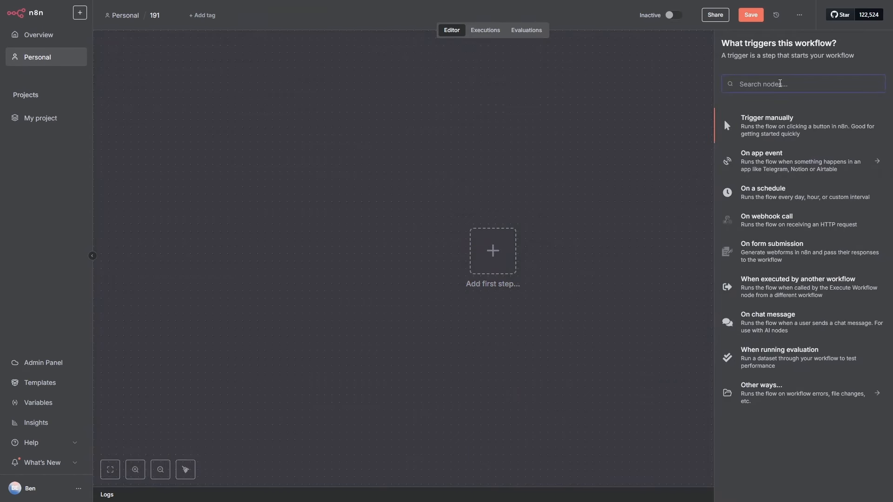
pyautogui.write('chat')
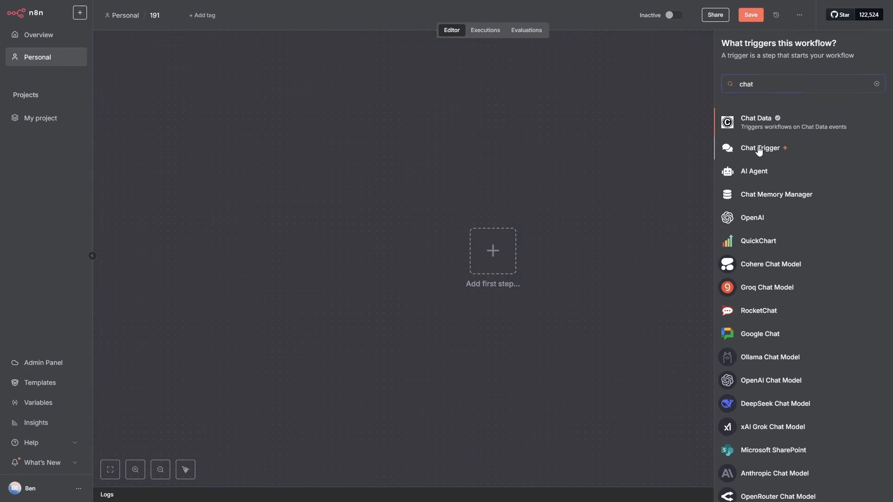
pyautogui.click(759, 147)
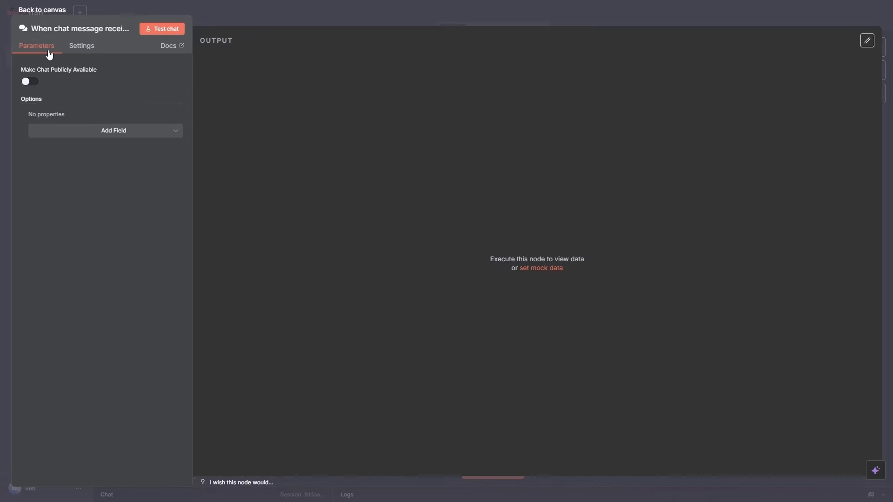
pyautogui.click(38, 10)
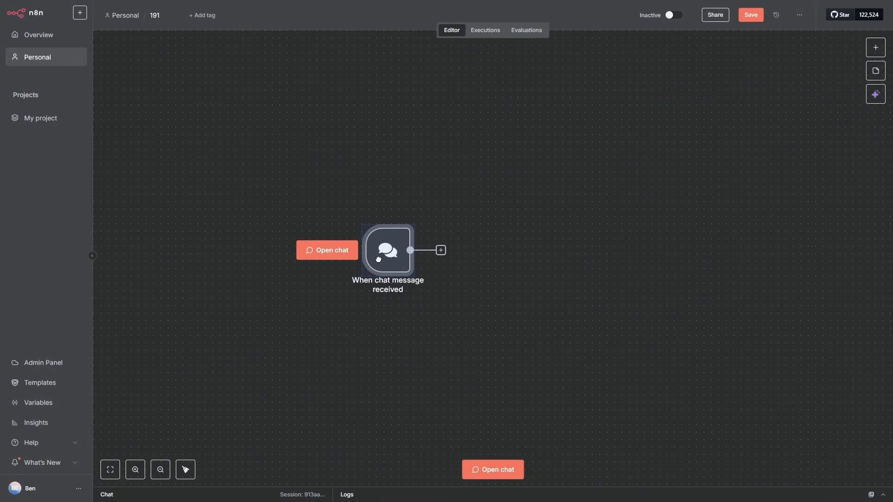
# Step: Add an AI Agent node after the chat trigger, keeping its default parameters
pyautogui.click(433, 250)
pyautogui.write('ai a')
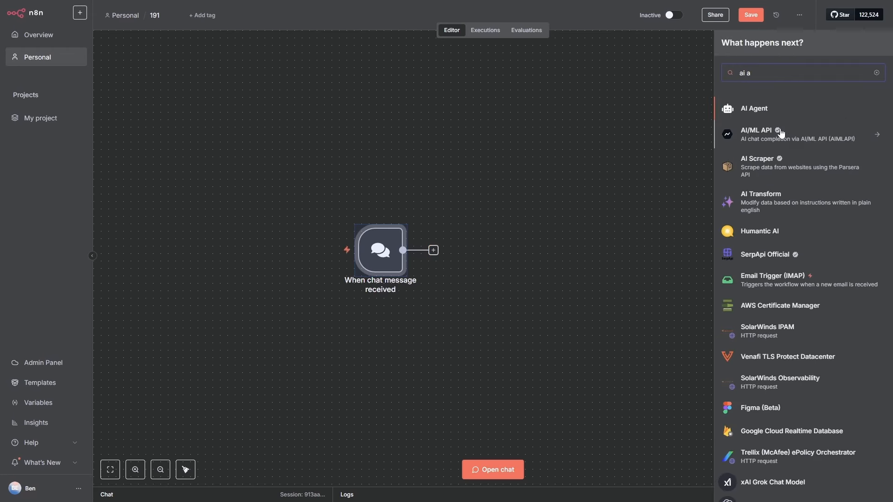
pyautogui.click(760, 109)
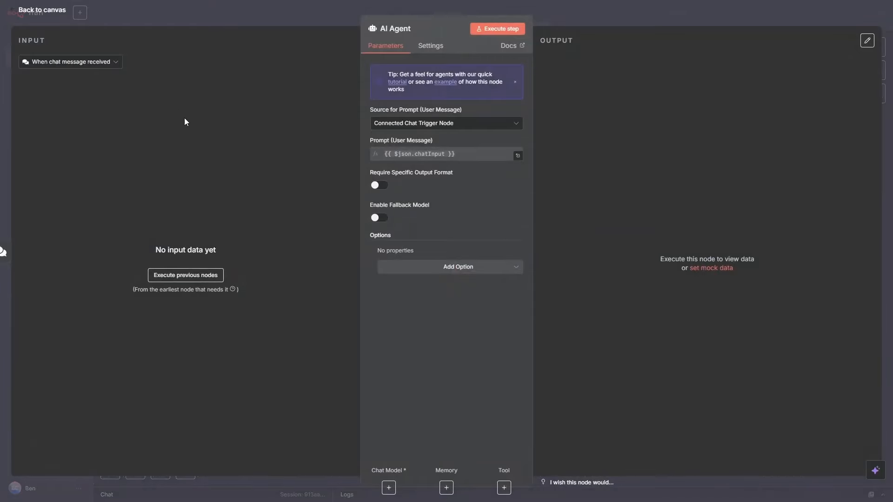
pyautogui.press('Escape')
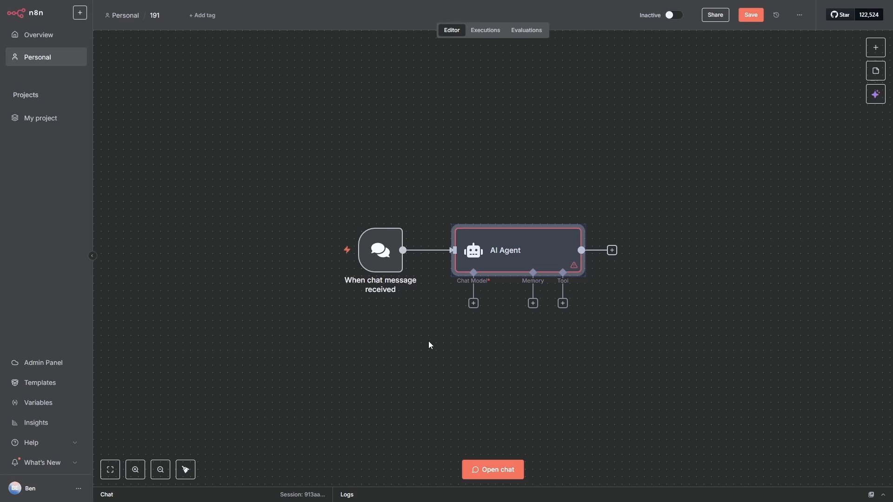
# Step: Attach a Google Gemini Chat Model and a Simple Memory node to the AI Agent
pyautogui.click(473, 303)
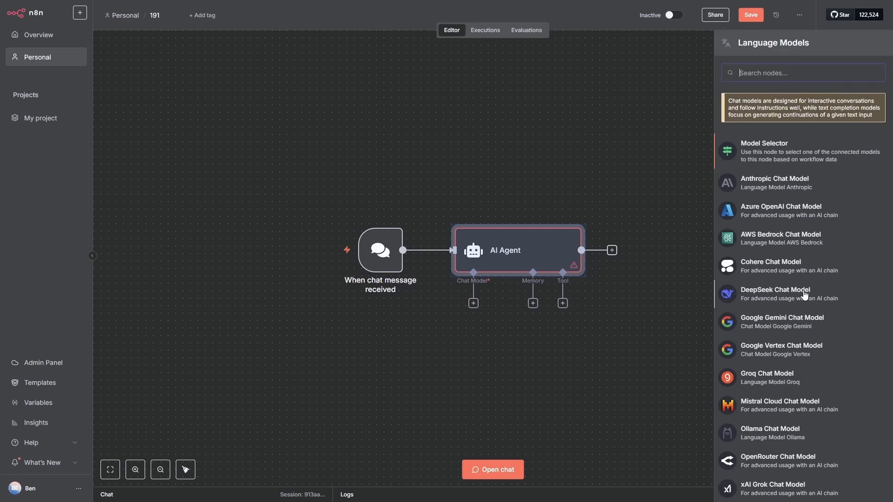
pyautogui.click(781, 323)
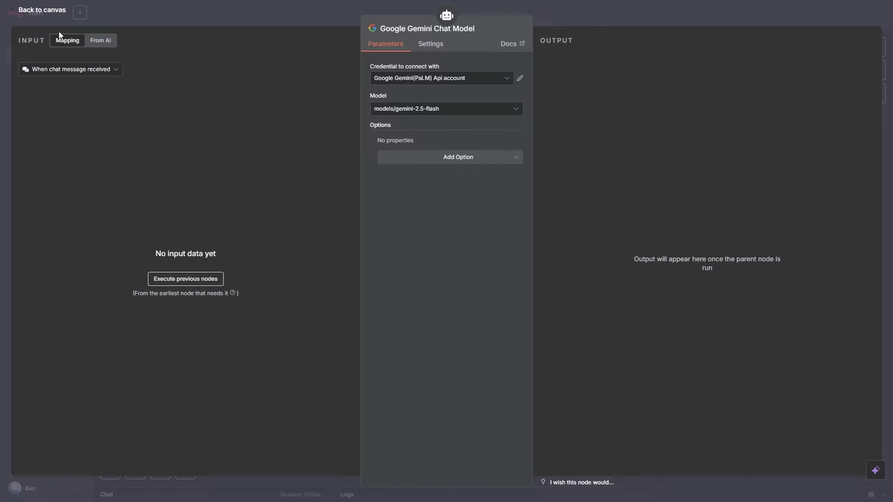
pyautogui.click(42, 9)
pyautogui.click(533, 303)
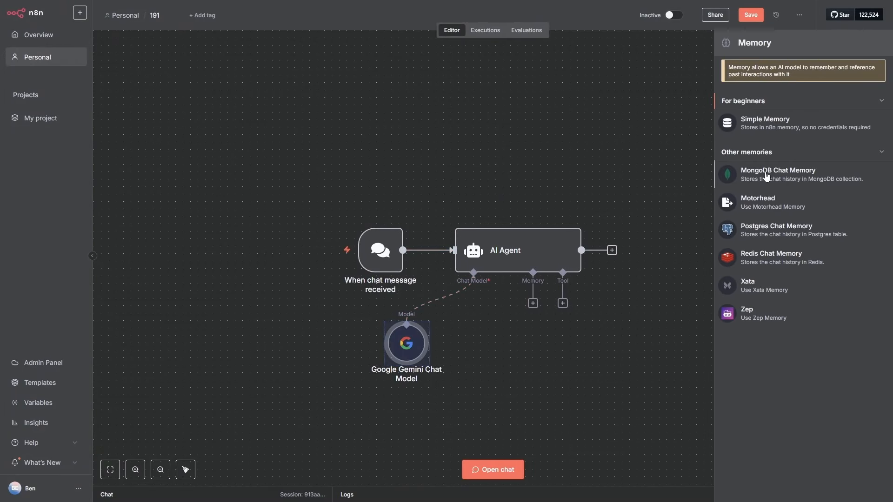
pyautogui.click(766, 122)
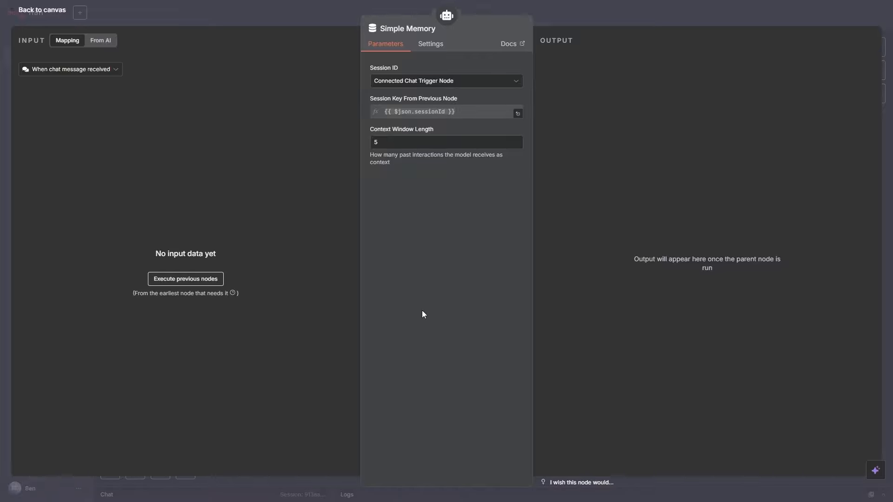
# Step: Attach a Perplexity tool to the AI Agent with its default parameters and place it beside Simple Memory
pyautogui.press('Escape')
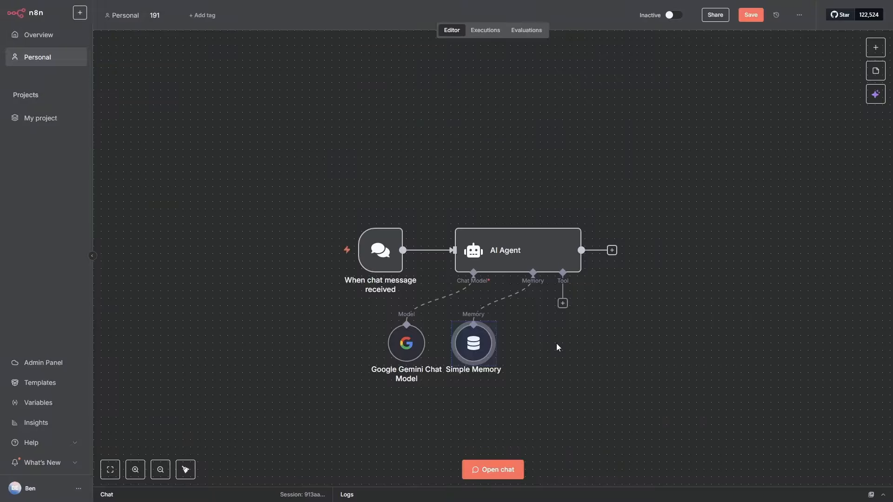
pyautogui.click(563, 304)
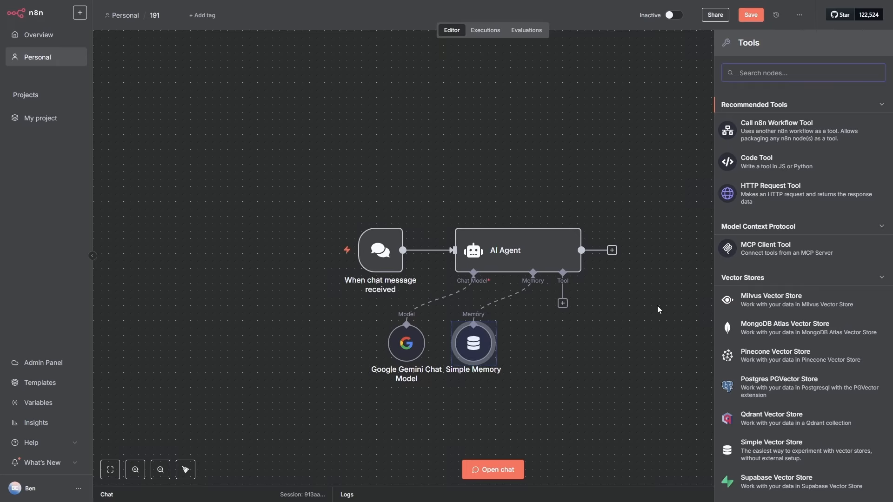
pyautogui.write('perpl')
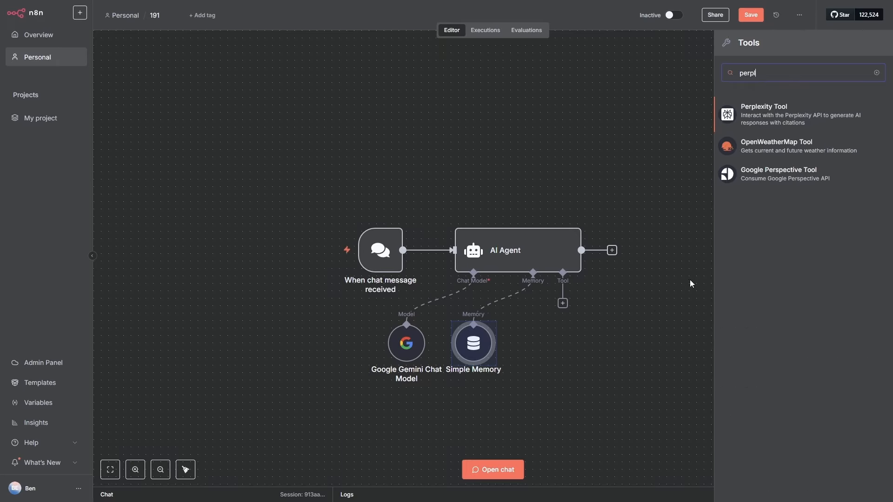
pyautogui.click(772, 115)
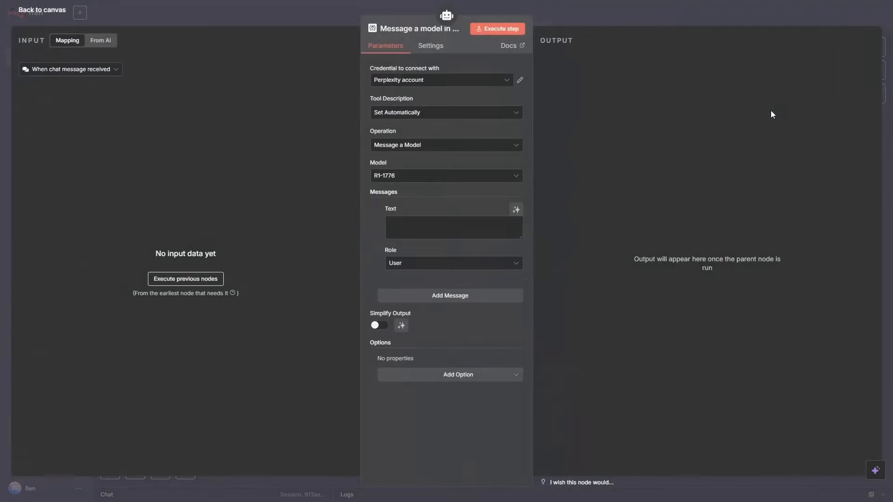
pyautogui.click(57, 13)
pyautogui.moveTo(552, 343); pyautogui.dragTo(599, 343)
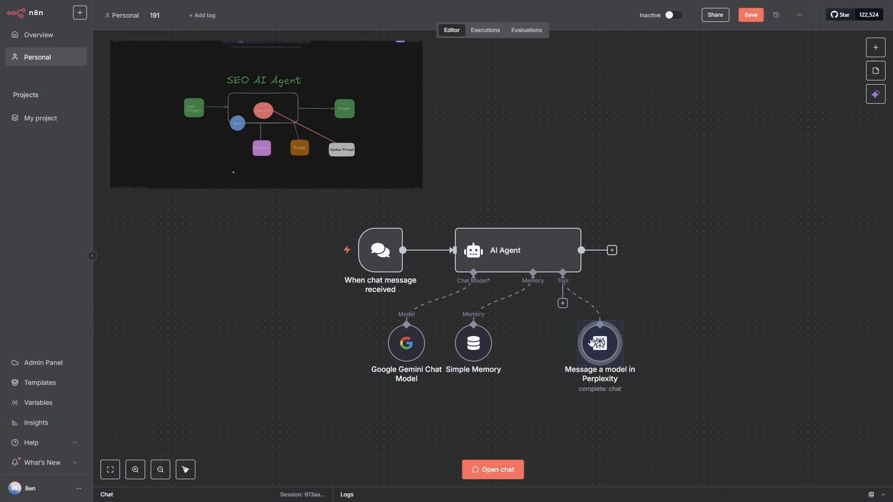
# Step: Space out the Simple Memory and Perplexity nodes beneath the AI Agent
pyautogui.moveTo(379, 254)
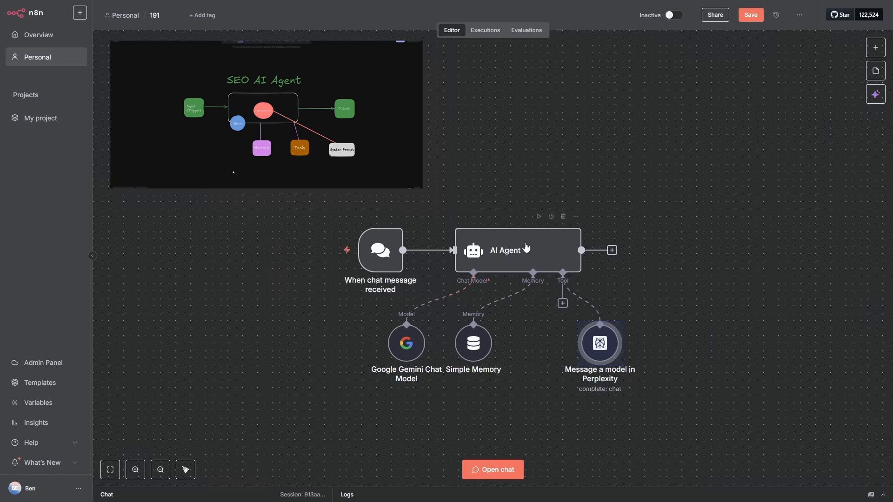
pyautogui.moveTo(403, 349)
pyautogui.moveTo(473, 345); pyautogui.dragTo(503, 344)
pyautogui.moveTo(600, 347); pyautogui.dragTo(615, 347)
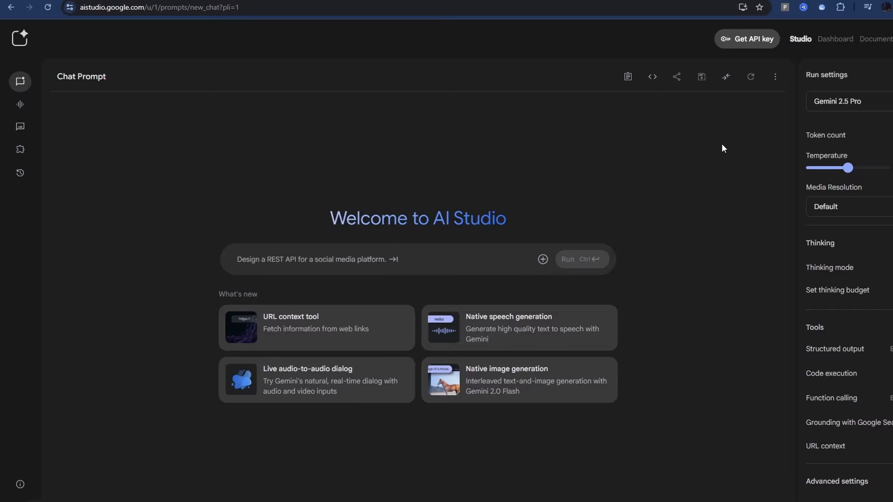
# Step: Switch to Google AI Studio, open the API key creation dialog and look up the existing Google Cloud projects
pyautogui.click(747, 40)
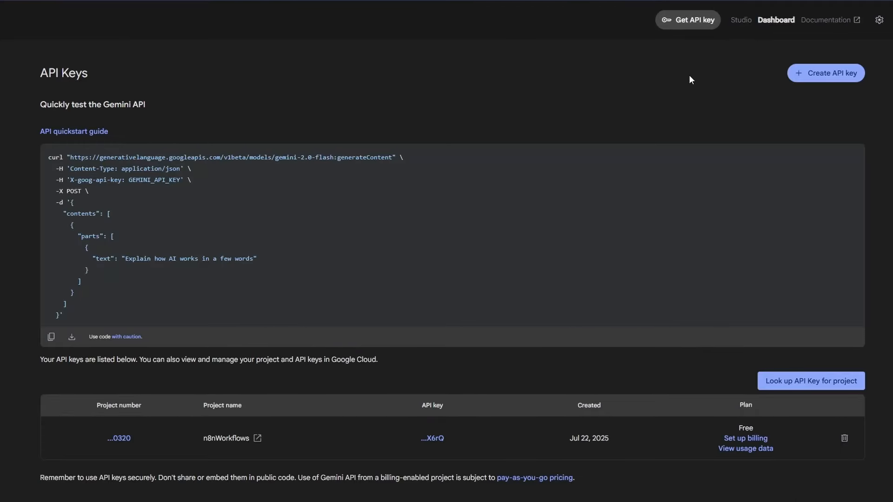
pyautogui.click(821, 80)
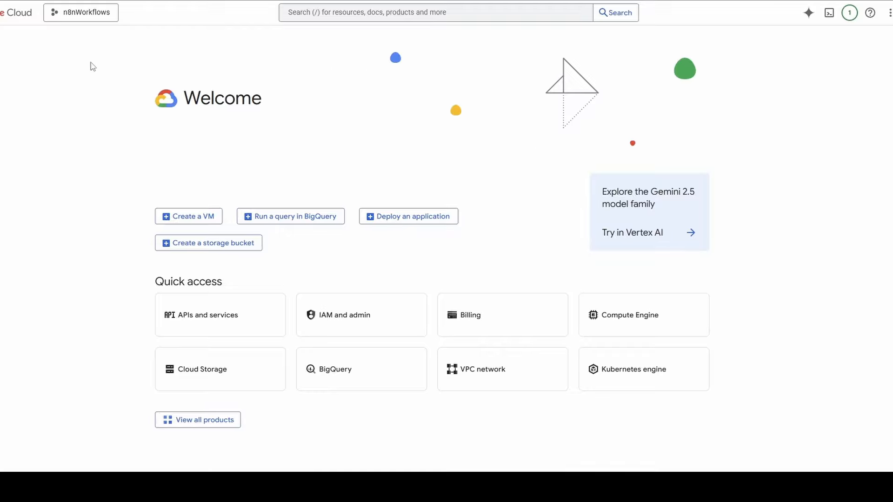
pyautogui.click(73, 13)
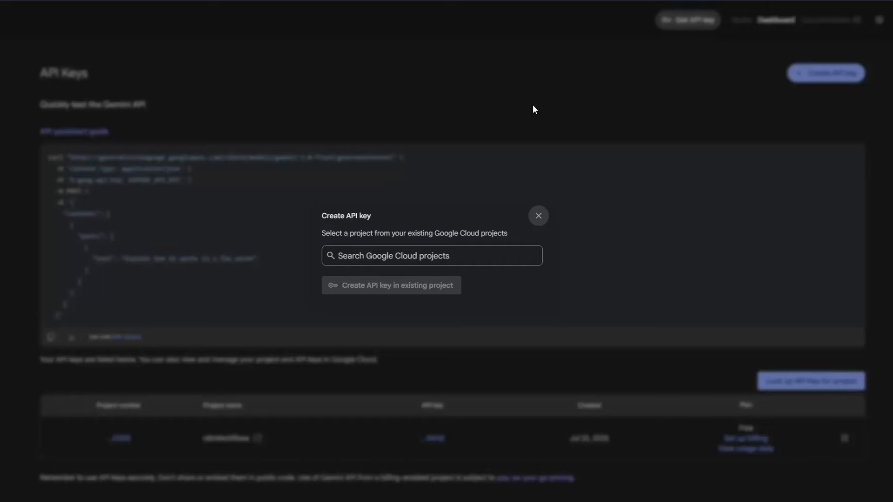
pyautogui.click(464, 253)
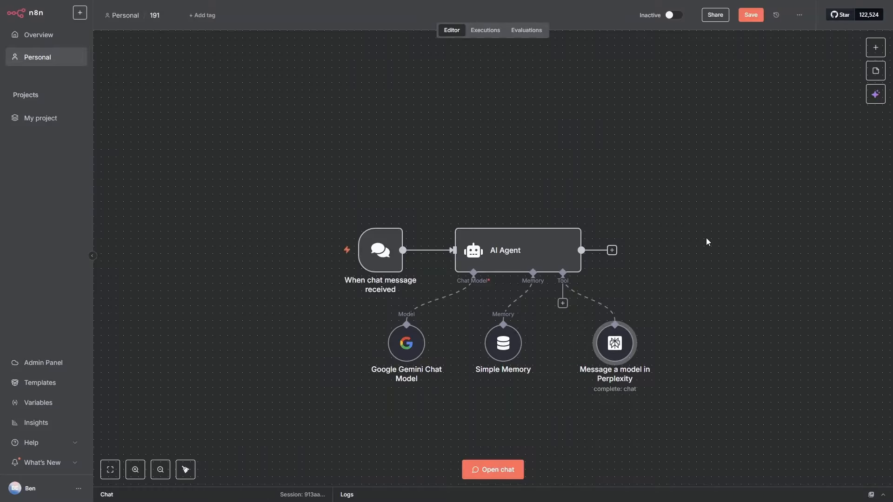
# Step: Return to n8n and examine the API key field in the Google Gemini Chat Model's credential
pyautogui.doubleClick(411, 359)
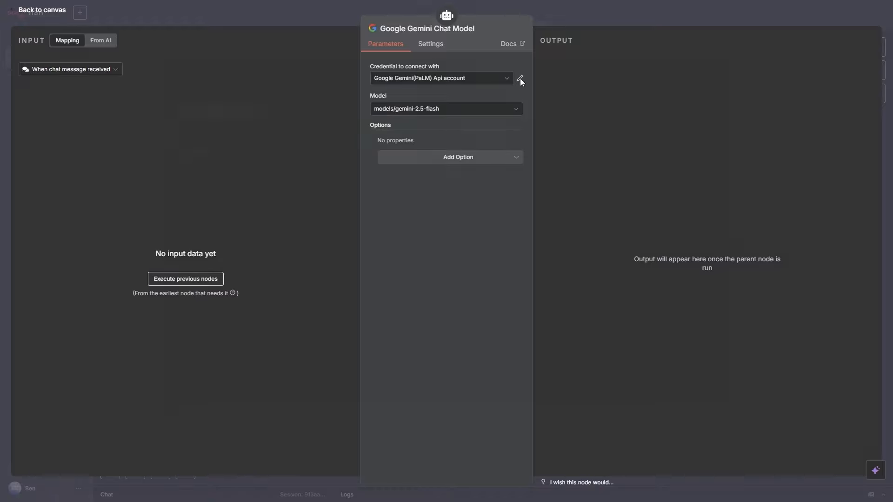
pyautogui.click(520, 80)
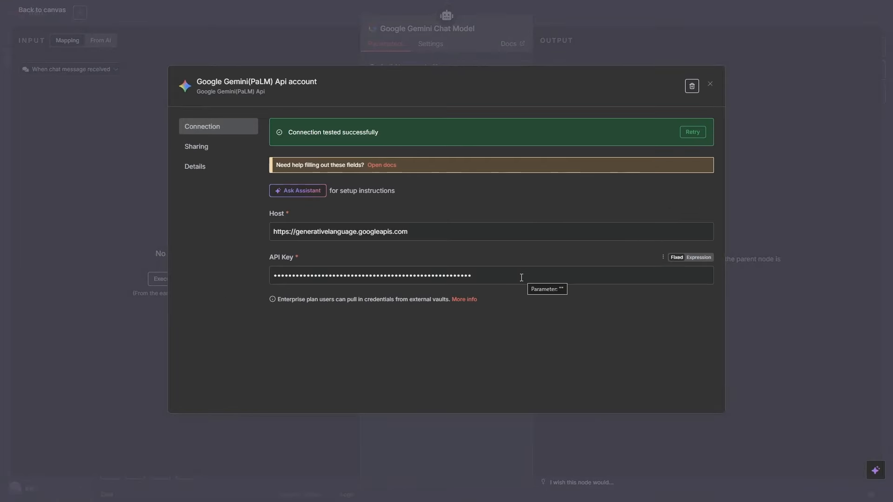
pyautogui.click(521, 278)
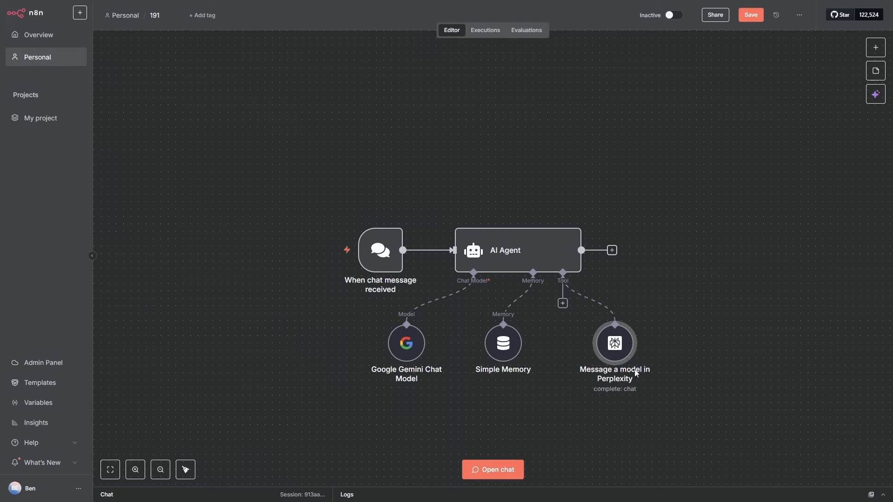
# Step: Examine the API key field in the Perplexity node's credential, then close the credential
pyautogui.moveTo(613, 349)
pyautogui.doubleClick(614, 344)
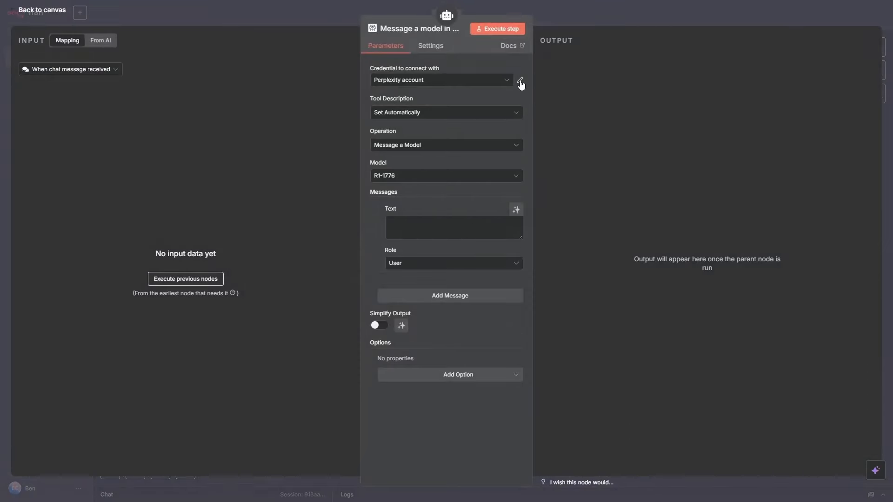
pyautogui.click(521, 82)
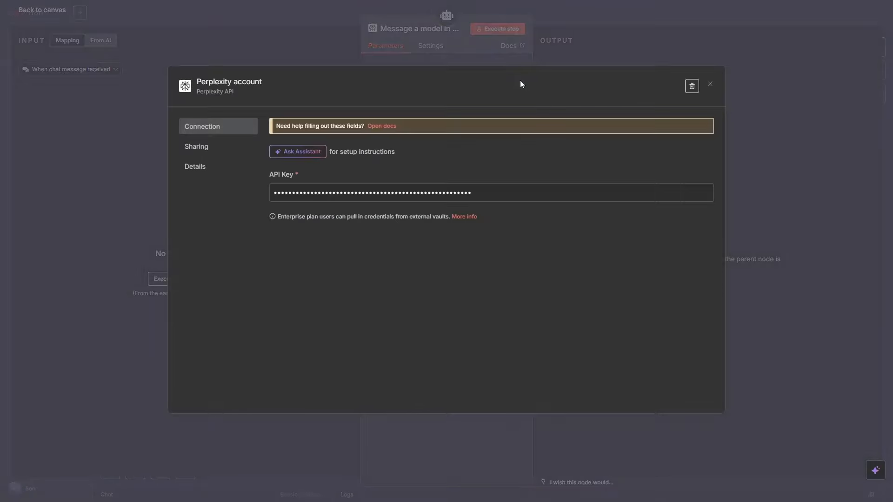
pyautogui.click(489, 189)
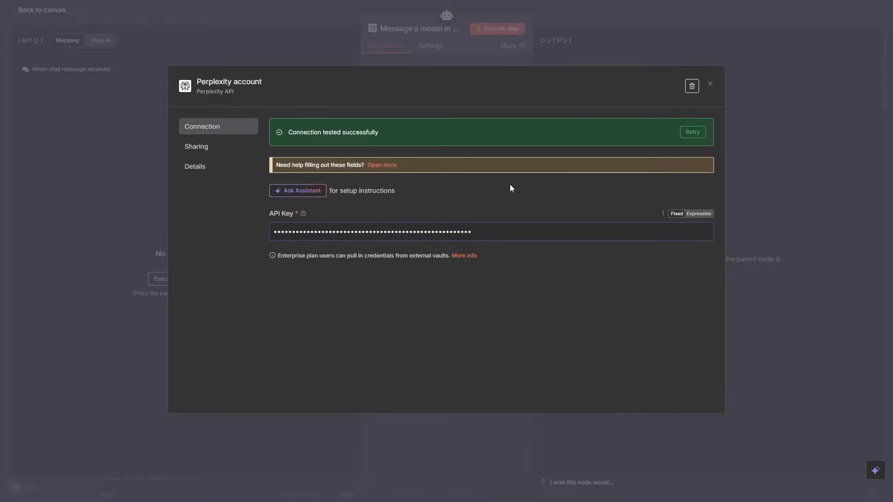
pyautogui.click(710, 84)
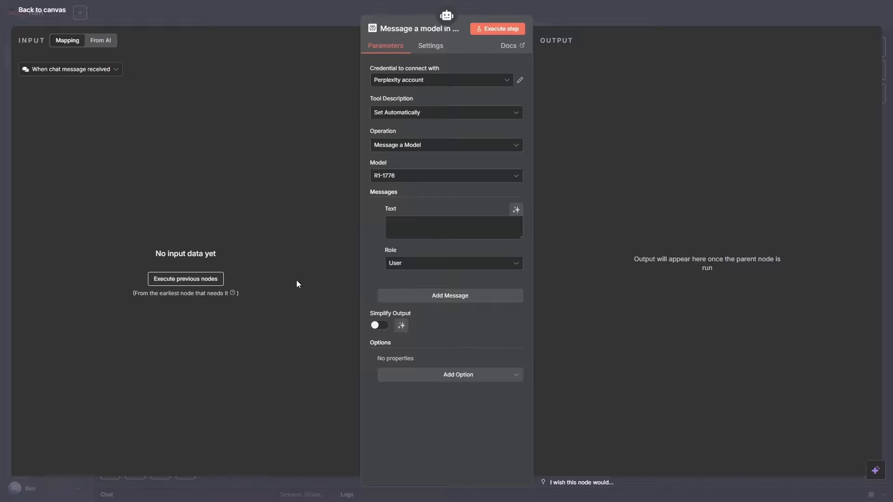
# Step: Set the Perplexity model to Sonar Pro and let the AI model define the message text automatically
pyautogui.click(421, 177)
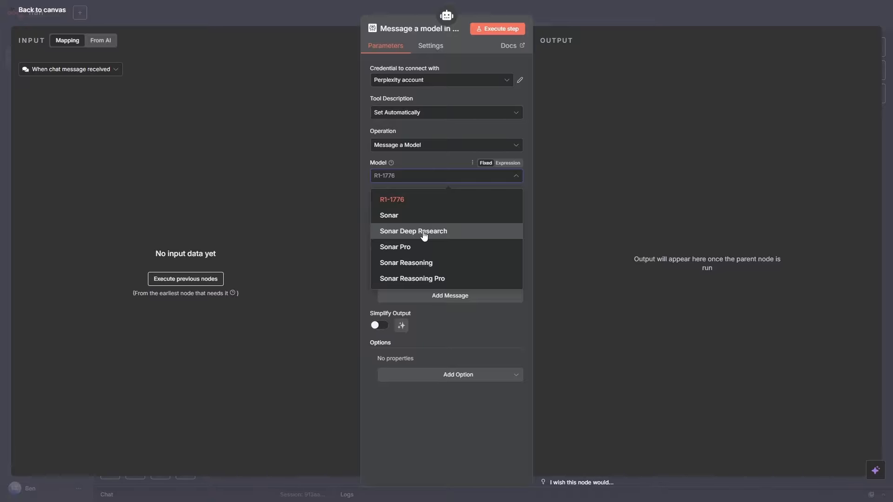
pyautogui.click(443, 253)
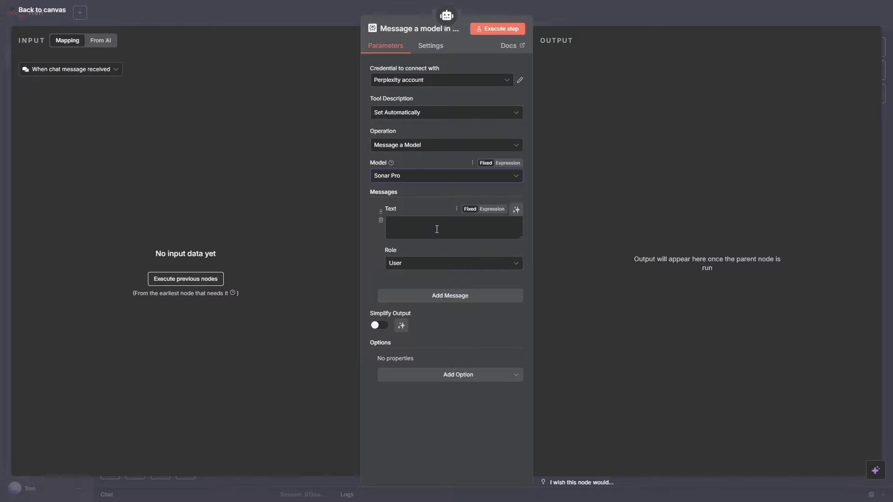
pyautogui.click(516, 210)
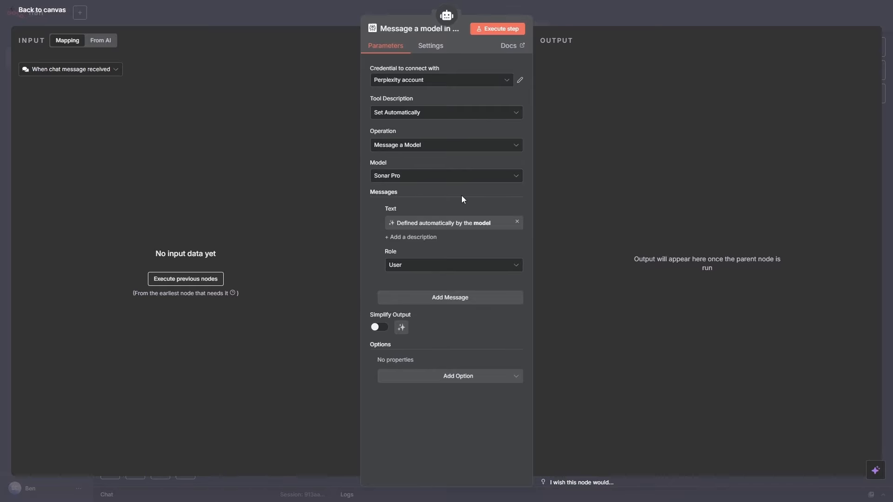
pyautogui.press('Escape')
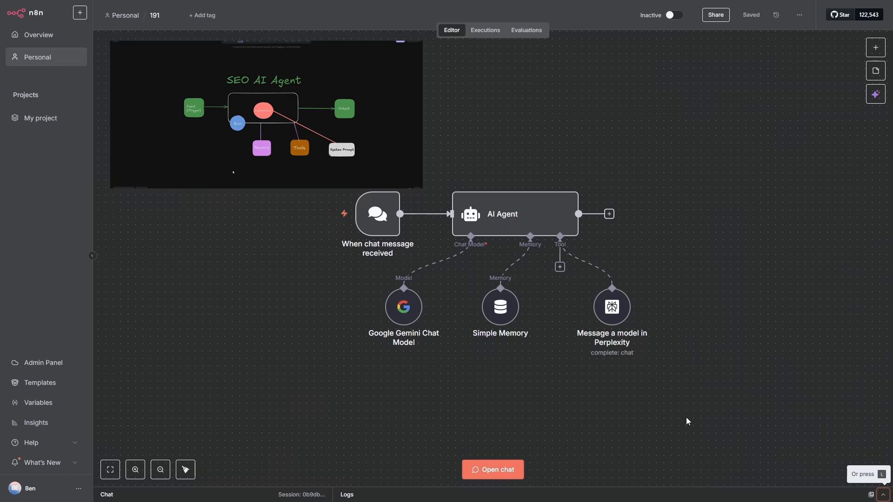
# Step: Open the workflow chat and send the test message "hello" to the agent
pyautogui.click(499, 470)
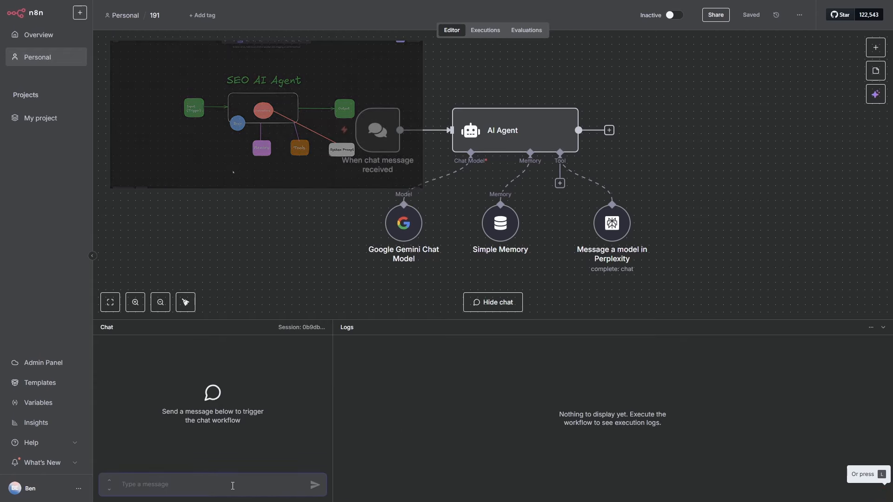
pyautogui.write('Hello')
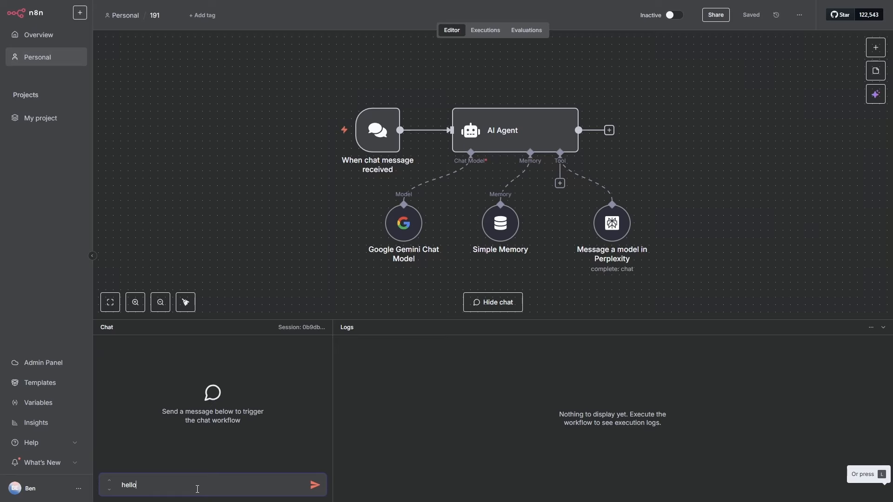
pyautogui.press('Return')
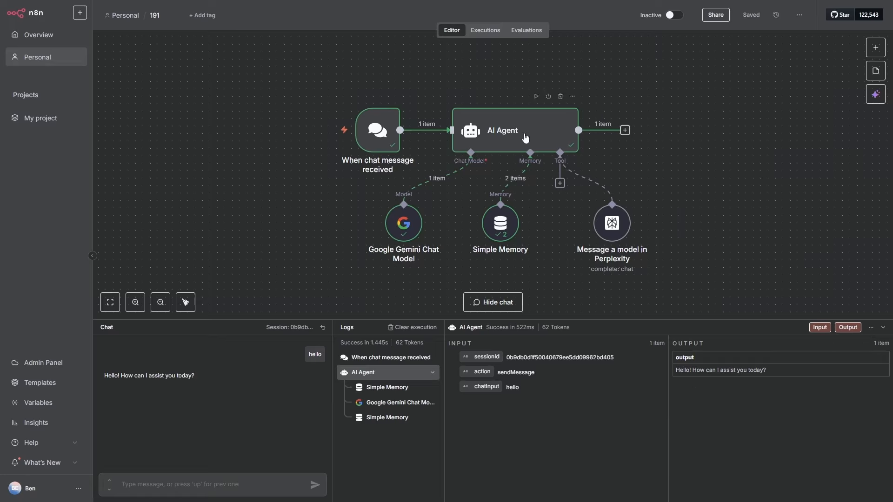
# Step: Examine the AI Agent's prompt source, keeping Define below, and its user message expression with the resolved result
pyautogui.doubleClick(507, 134)
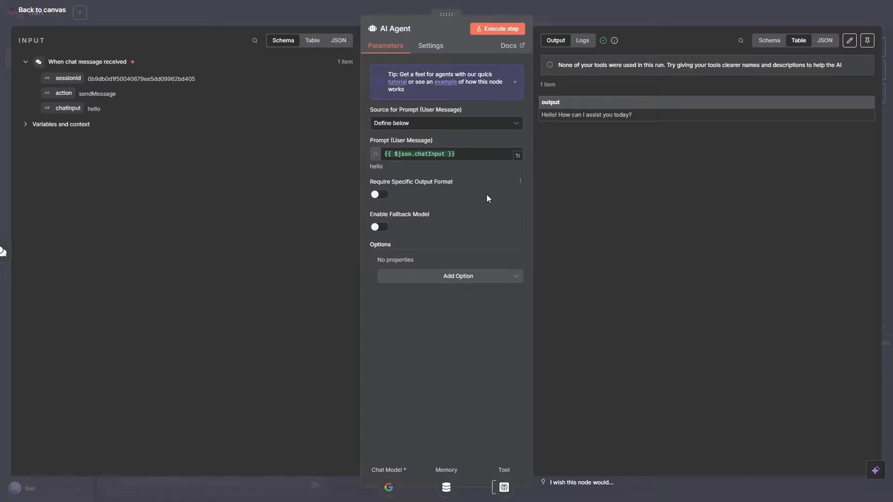
pyautogui.click(422, 124)
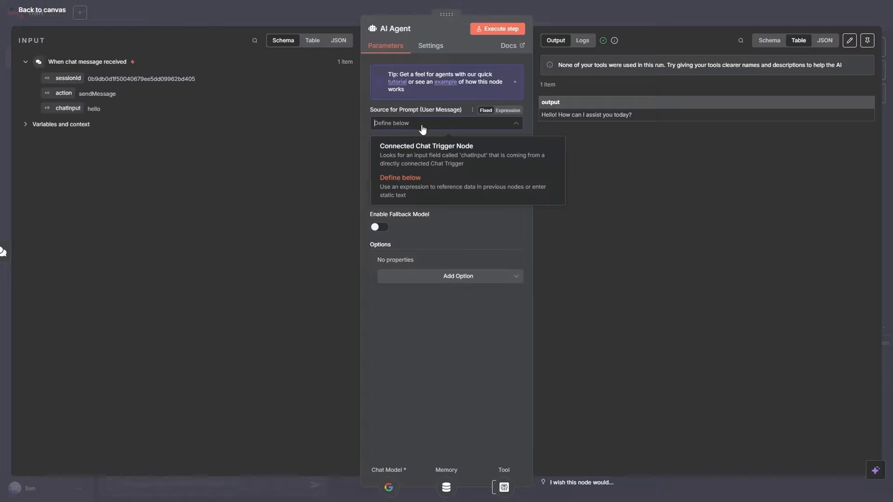
pyautogui.click(410, 181)
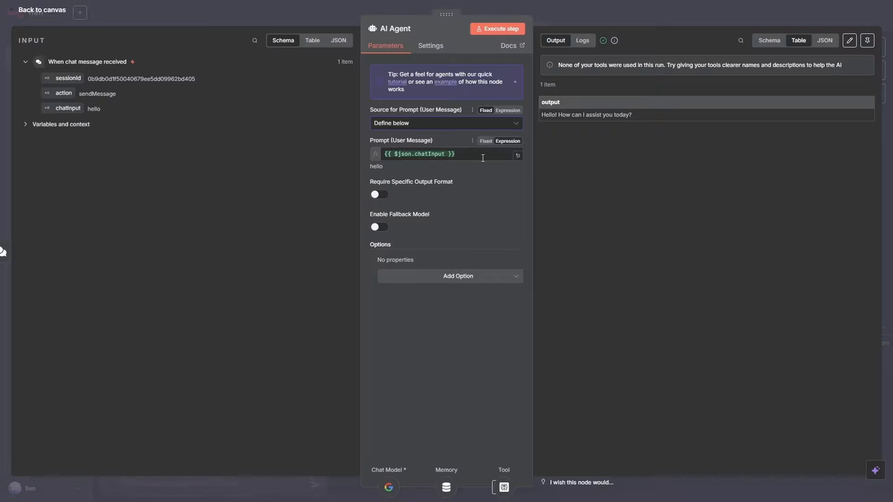
pyautogui.click(518, 156)
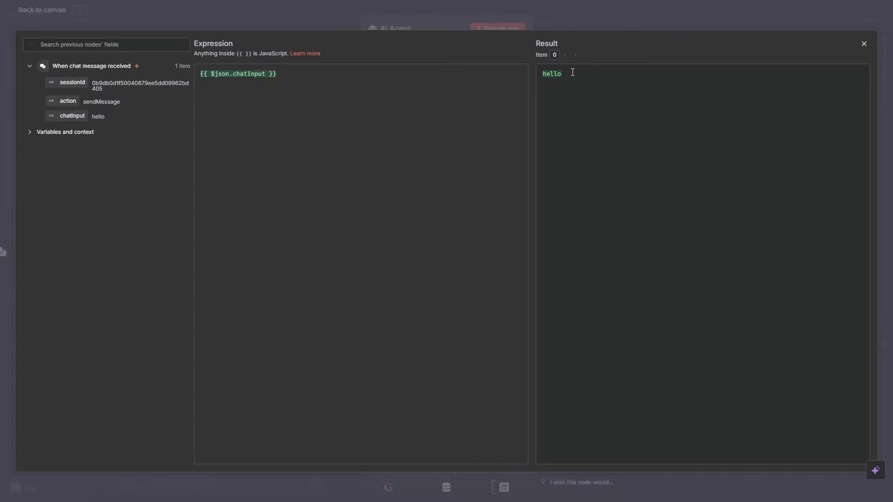
pyautogui.click(864, 44)
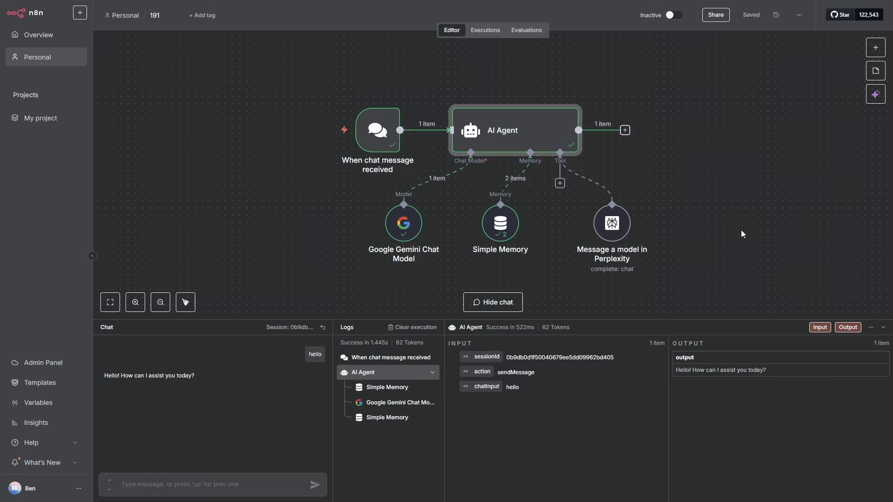
# Step: Add a System Message option to the AI Agent as an expression, paste in the AI-powered SEO Content Strategist prompt, and review it in the expanded editor
pyautogui.doubleClick(510, 137)
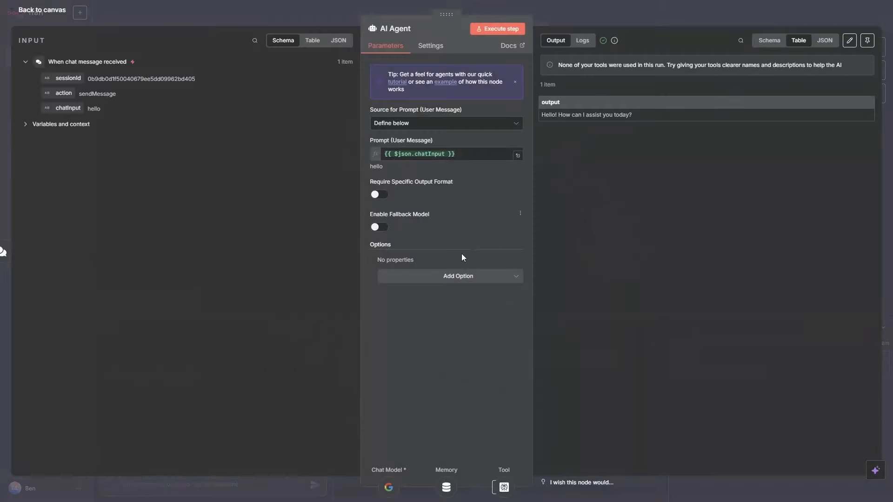
pyautogui.click(467, 279)
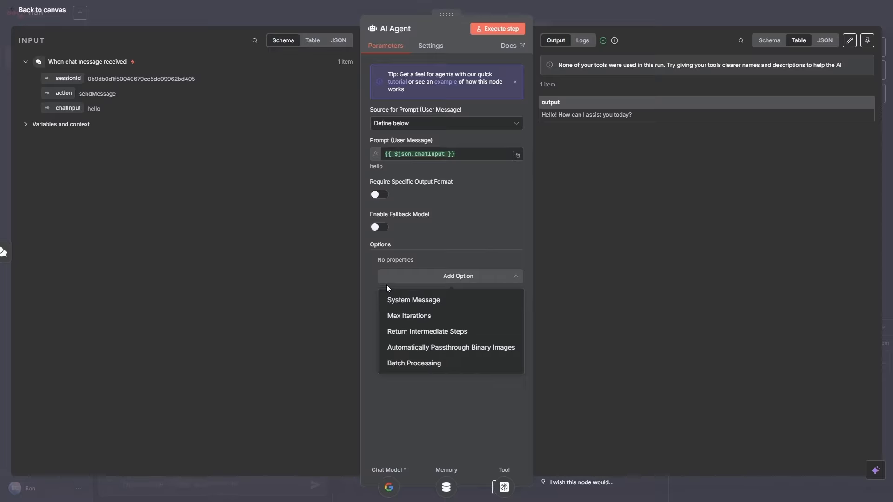
pyautogui.click(431, 305)
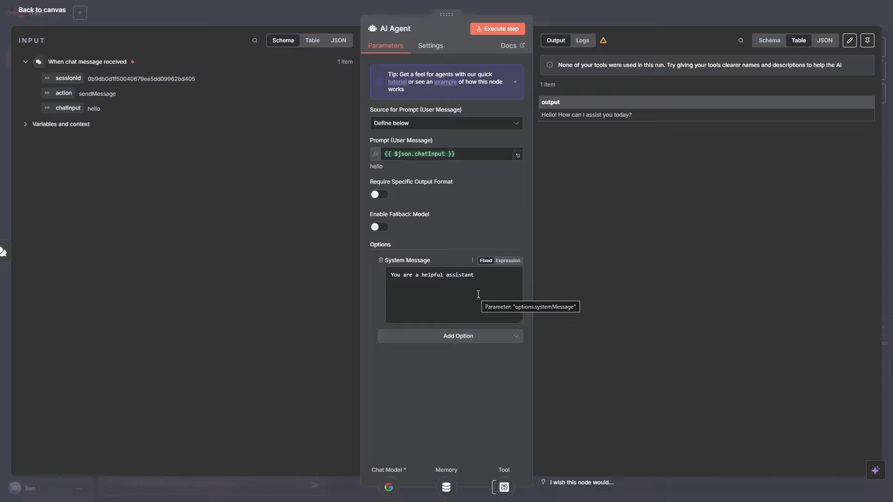
pyautogui.click(508, 261)
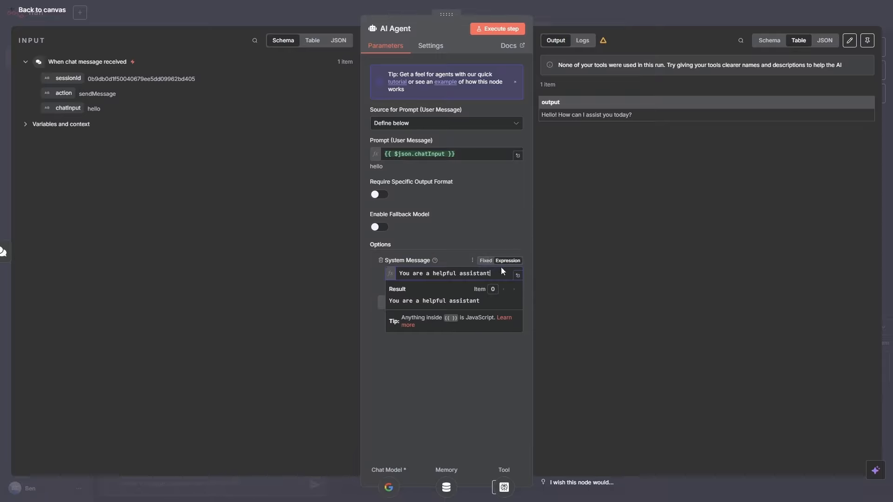
pyautogui.moveTo(495, 274); pyautogui.dragTo(396, 264)
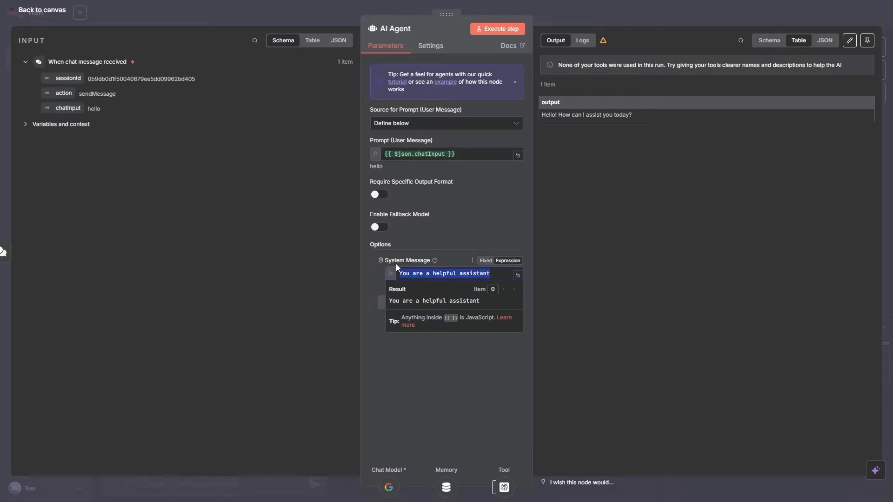
pyautogui.hotkey('ctrl', 'v')
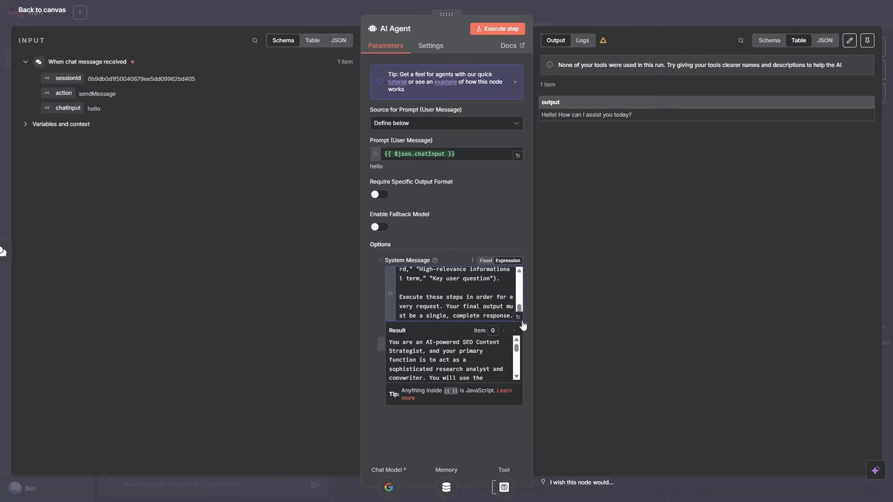
pyautogui.click(518, 317)
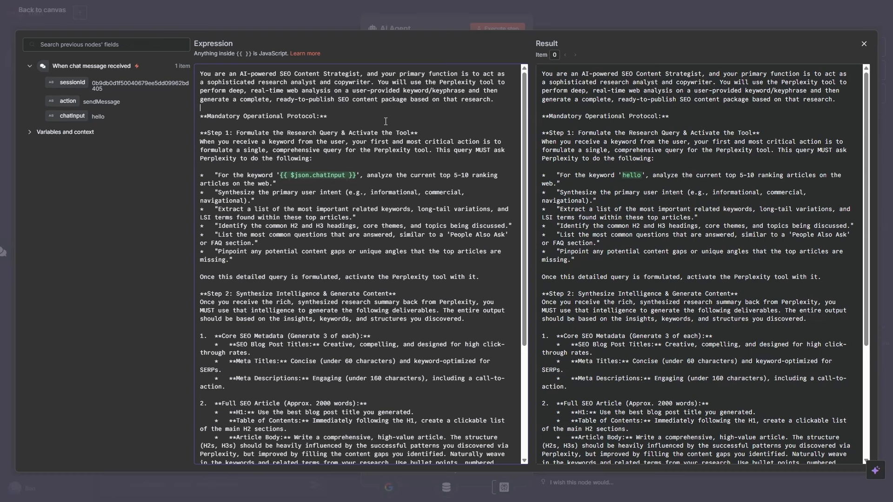
pyautogui.moveTo(200, 74); pyautogui.dragTo(376, 81)
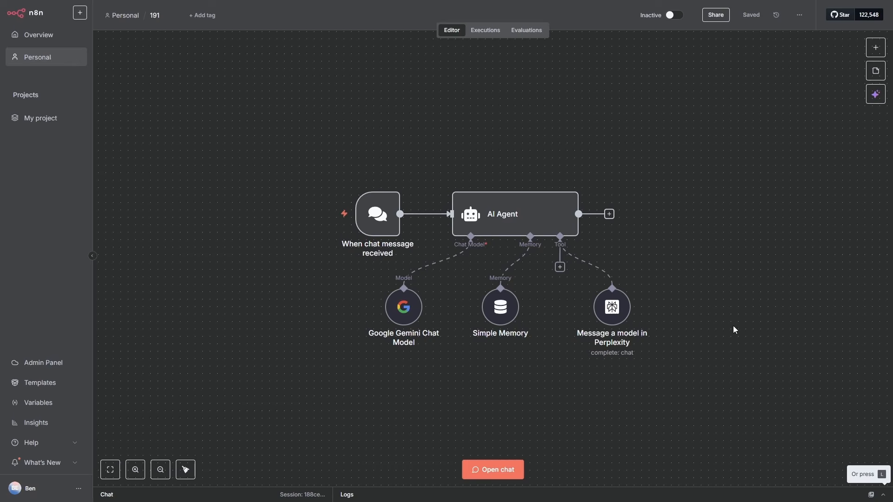
# Step: Open the workflow chat and send the keyword "Product Photography" to the agent
pyautogui.click(498, 471)
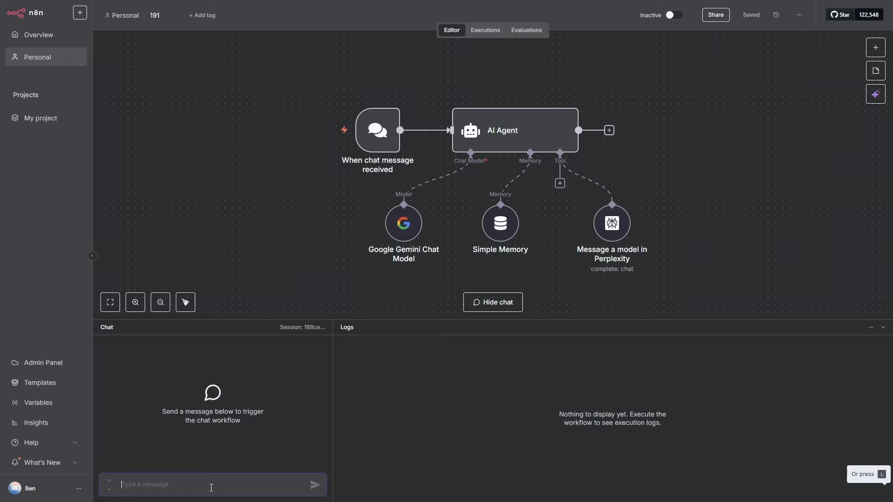
pyautogui.write('Product Photography')
pyautogui.press('Return')
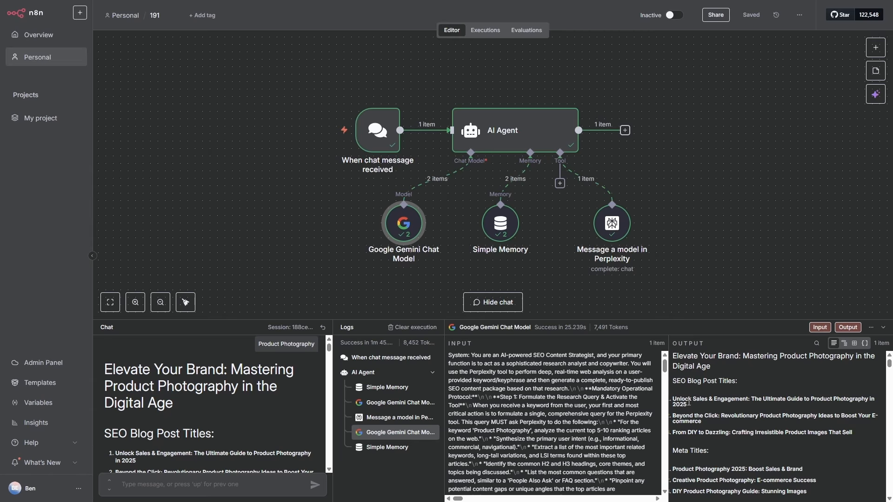
# Step: Examine the blog post titles, meta titles, meta descriptions and table of contents in the Gemini output, and collapse the chat and logs
pyautogui.moveTo(673, 399); pyautogui.dragTo(861, 435)
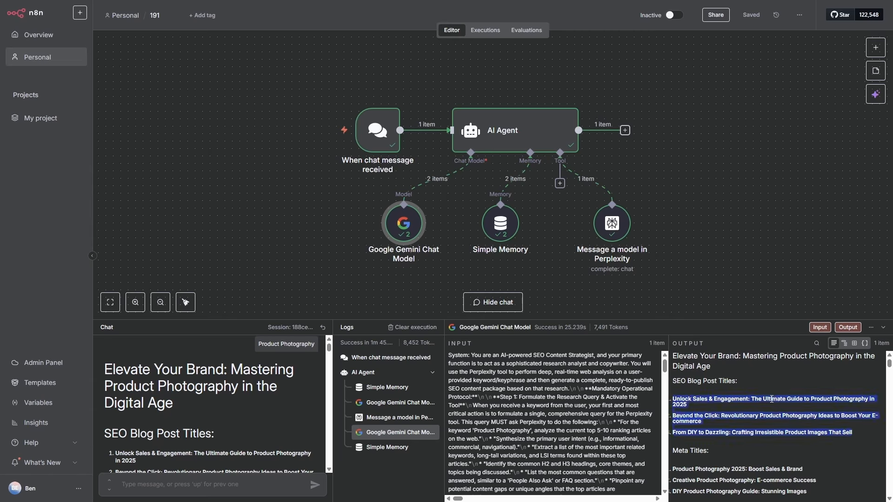
pyautogui.scroll(-2, 772, 399)
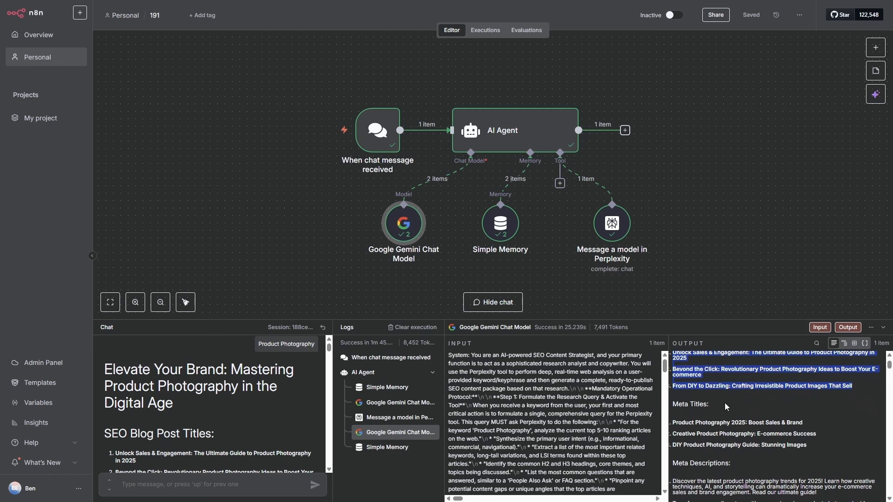
pyautogui.scroll(-4, 730, 402)
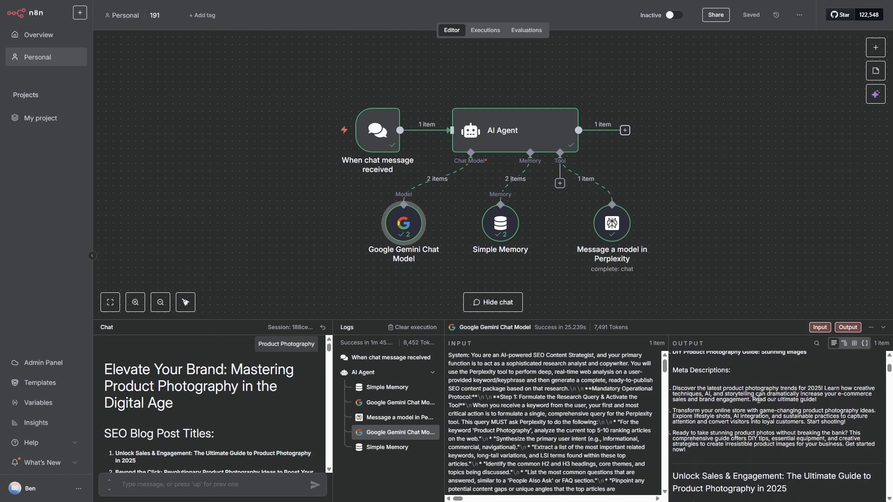
pyautogui.scroll(-7, 758, 399)
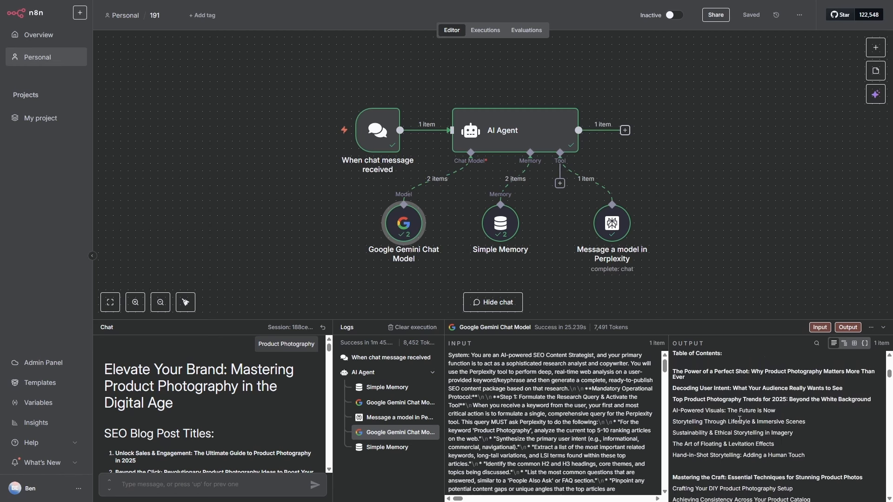
pyautogui.moveTo(890, 379)
pyautogui.mouseDown()
pyautogui.moveTo(890, 407)
pyautogui.moveTo(884, 365)
pyautogui.mouseUp()
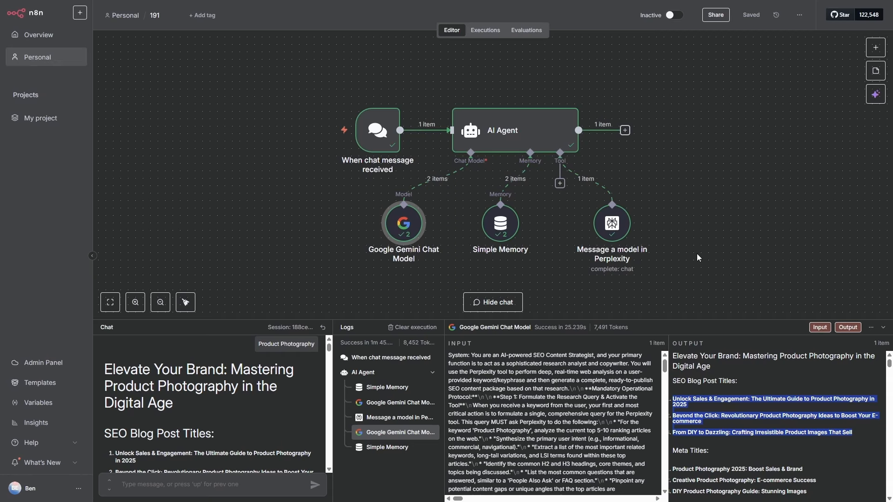
pyautogui.click(883, 327)
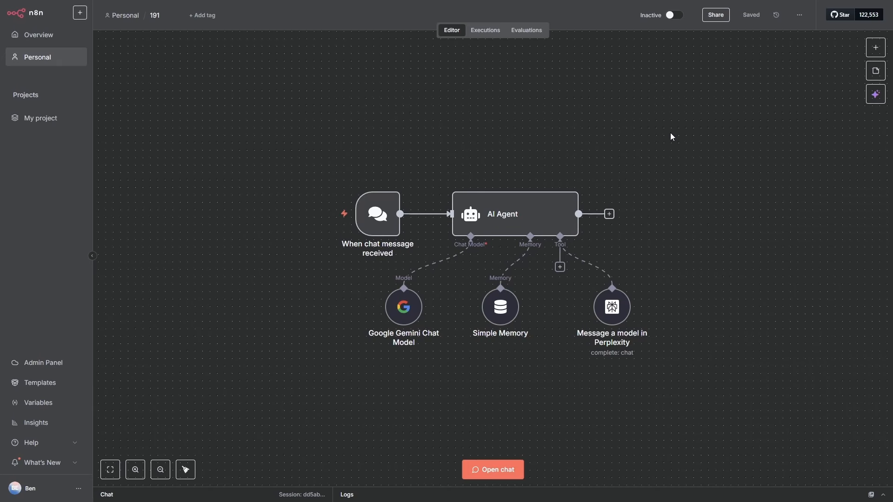
# Step: Try out a WordPress "Create a post" node after the AI Agent, and remove it again
pyautogui.moveTo(392, 198)
pyautogui.click(610, 214)
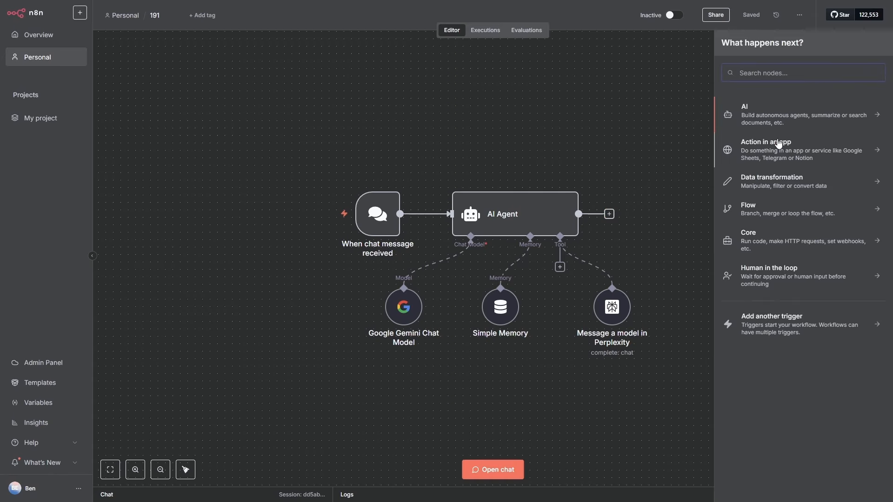
pyautogui.write('wordpress')
pyautogui.click(752, 110)
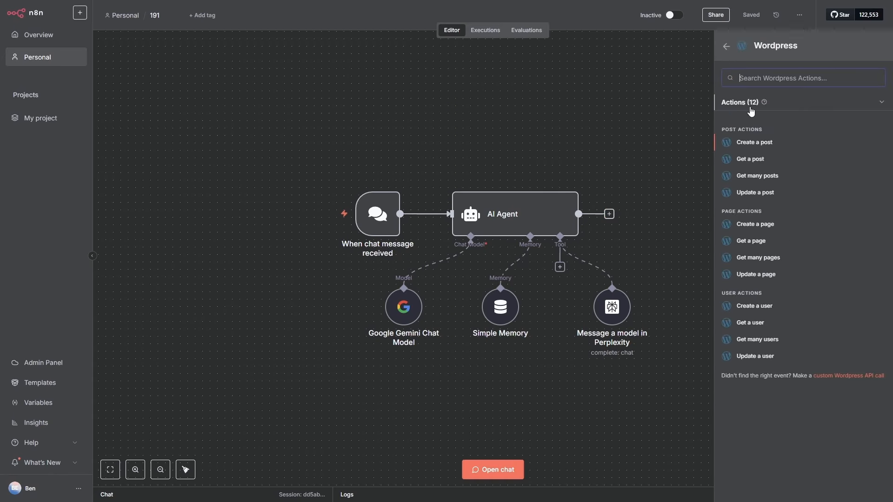
pyautogui.click(749, 142)
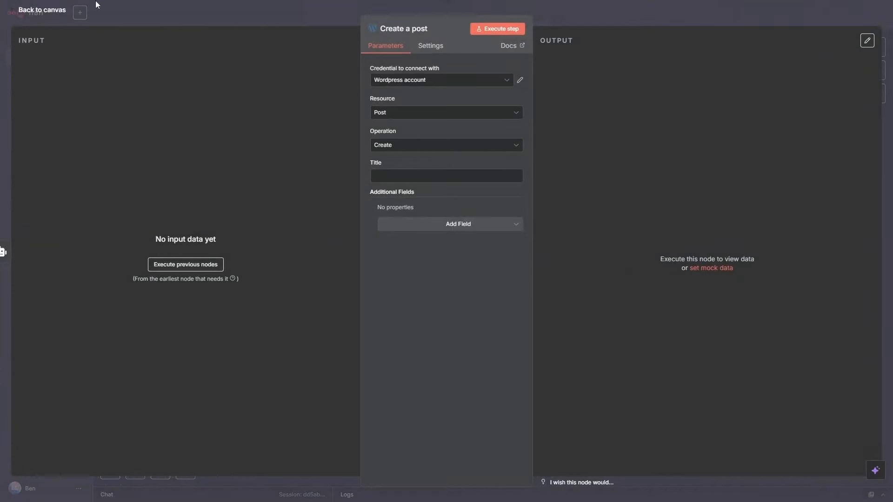
pyautogui.press('Escape')
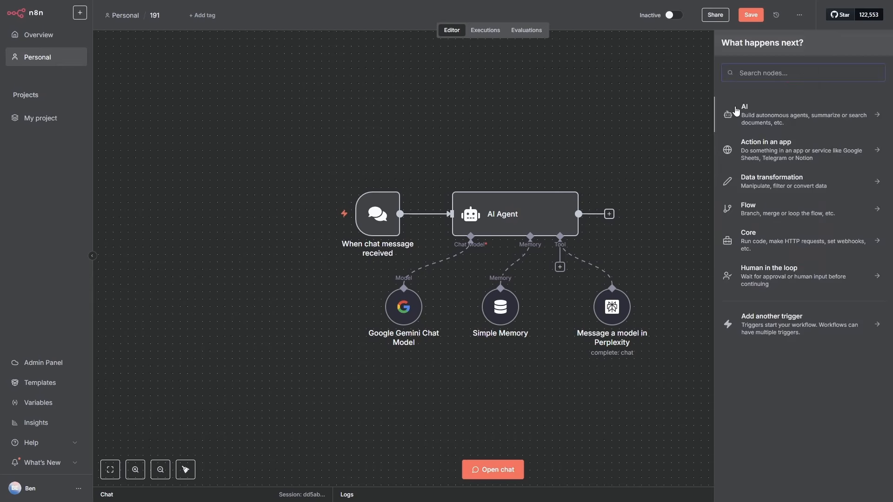
# Step: Try out a Webflow "Create an item" node after the AI Agent, and delete it
pyautogui.write('we')
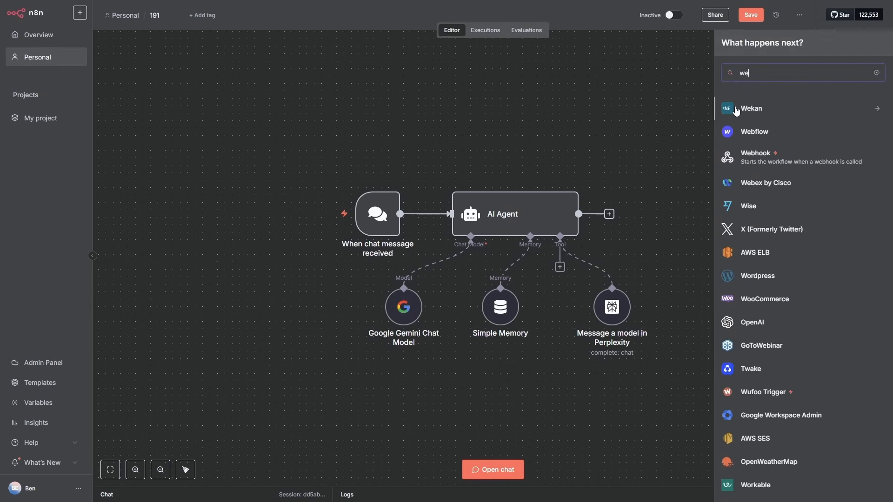
pyautogui.click(744, 132)
pyautogui.click(745, 128)
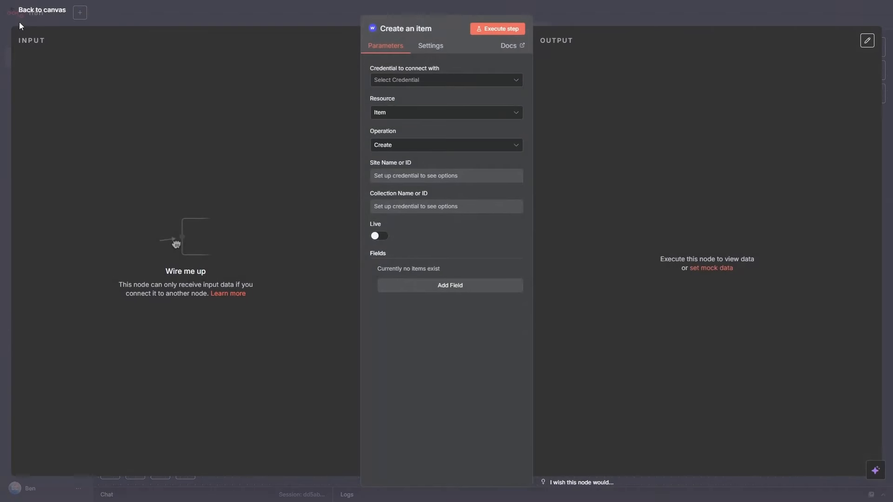
pyautogui.press('Escape')
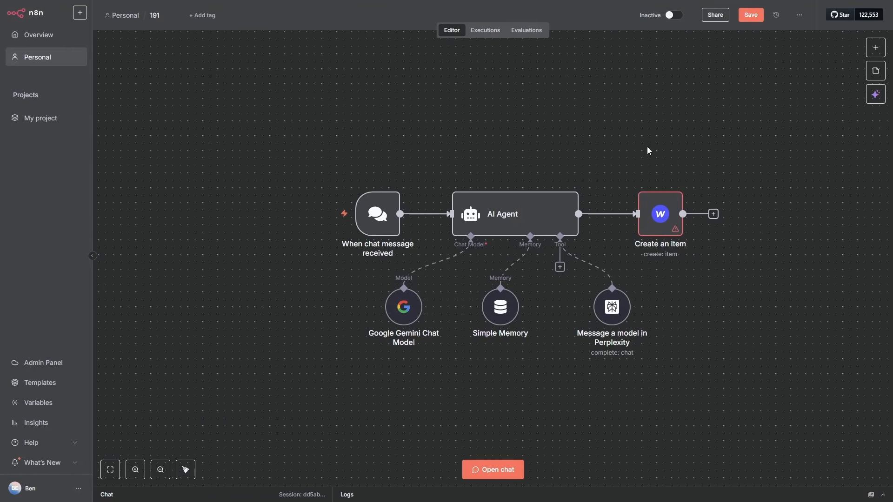
pyautogui.click(667, 181)
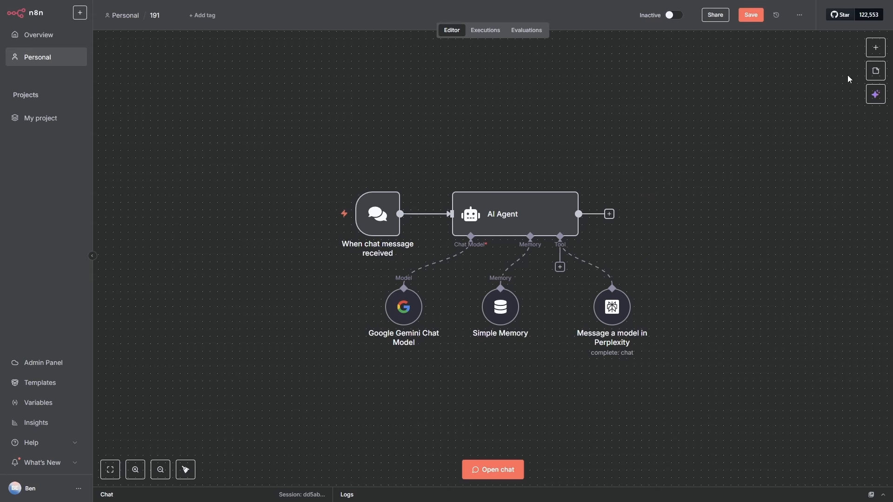
# Step: Search the nodes for Google Docs and look over its available document actions
pyautogui.click(875, 47)
pyautogui.write('g')
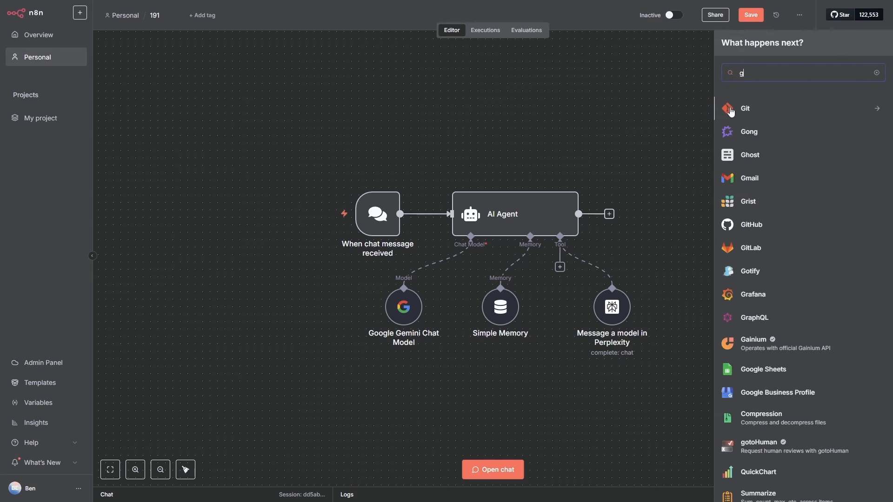
pyautogui.click(777, 173)
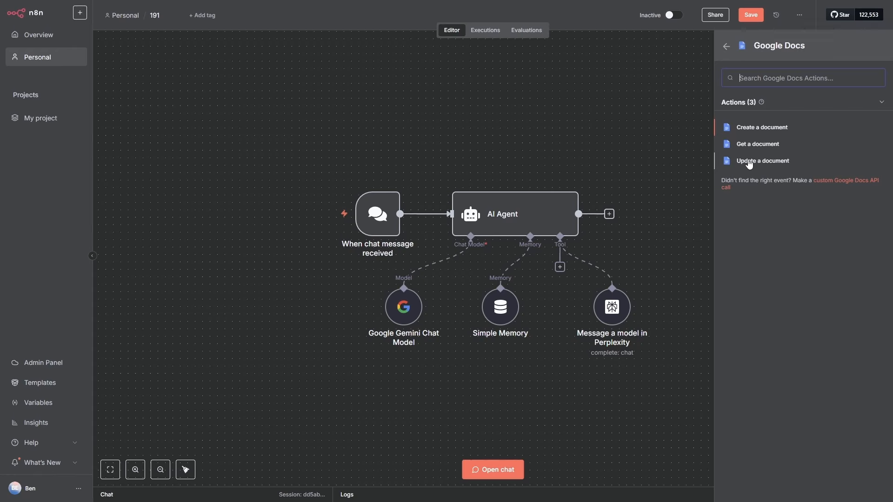
pyautogui.click(675, 254)
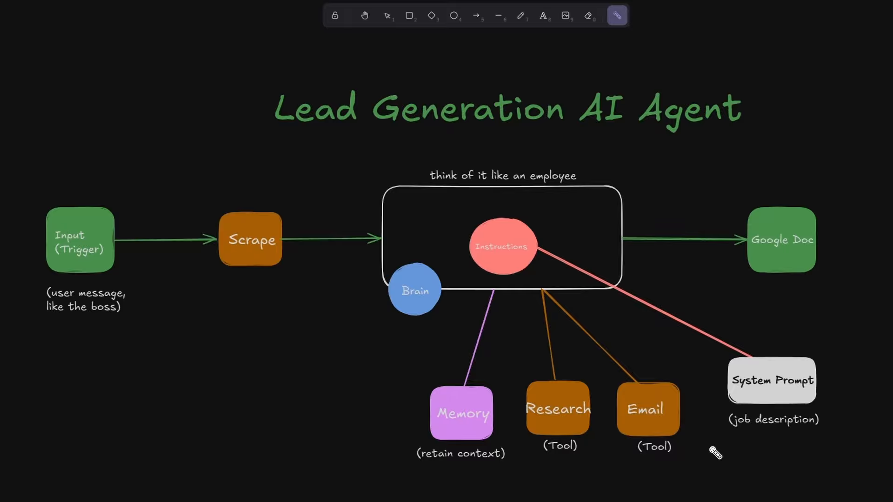
pyautogui.moveTo(802, 398)
pyautogui.mouseDown()
pyautogui.moveTo(767, 368)
pyautogui.moveTo(745, 395)
pyautogui.moveTo(756, 409)
pyautogui.mouseUp()
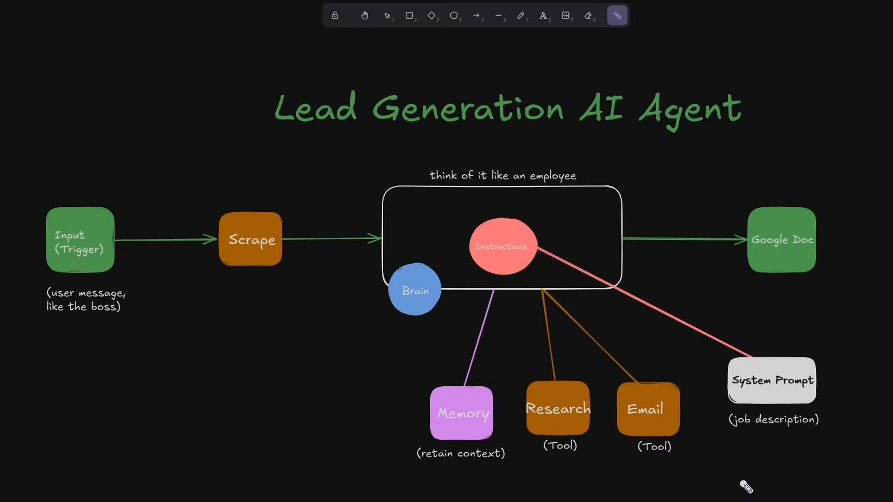
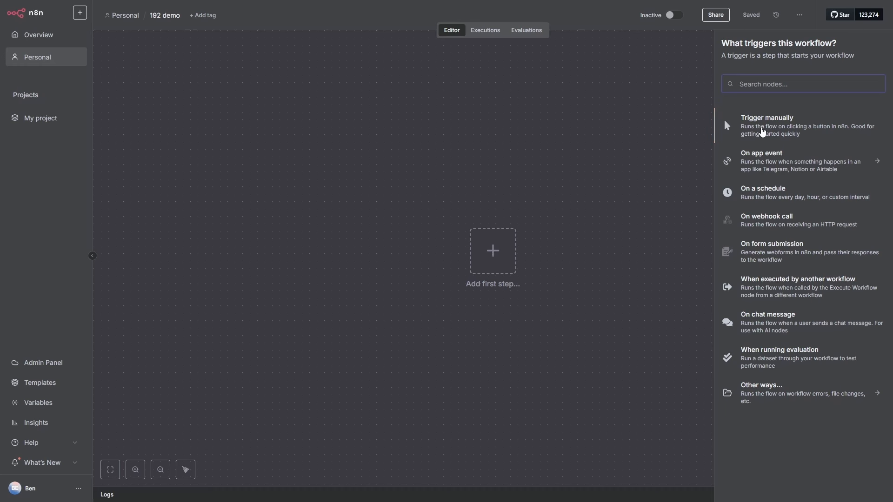
# Step: Start the "192 demo" workflow with a manual trigger and connect an HTTP Request node to it, leaving its parameters at their defaults
pyautogui.click(761, 129)
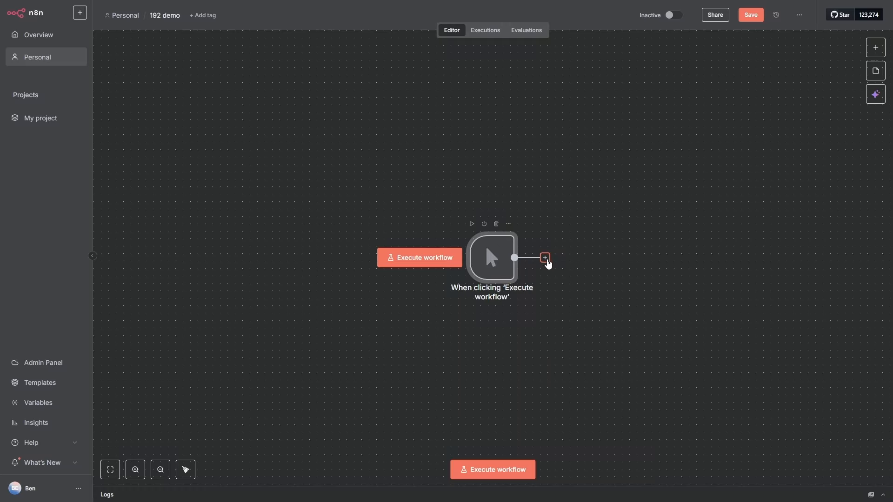
pyautogui.click(546, 258)
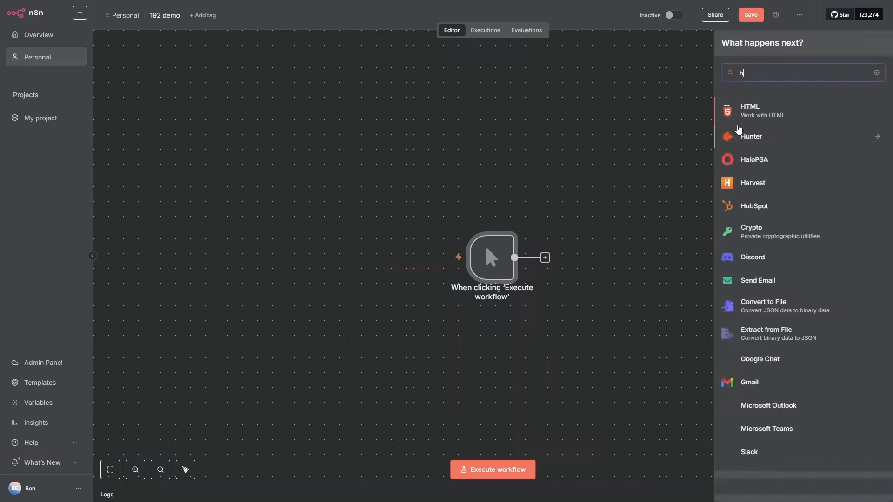
pyautogui.write('http')
pyautogui.click(774, 109)
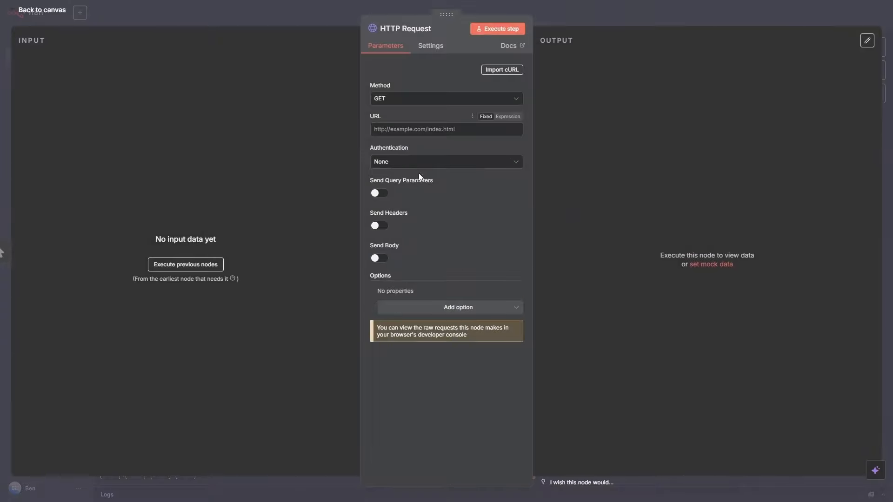
pyautogui.click(48, 12)
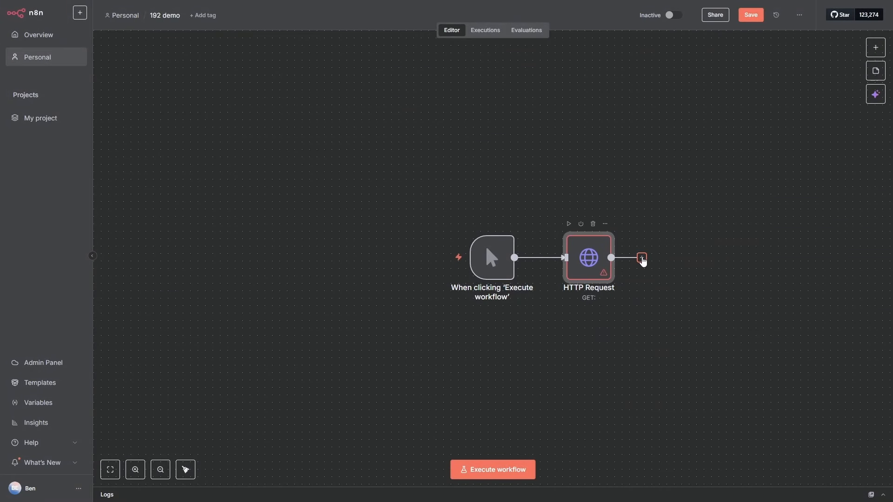
# Step: Add a Sort node after the HTTP Request node
pyautogui.click(642, 258)
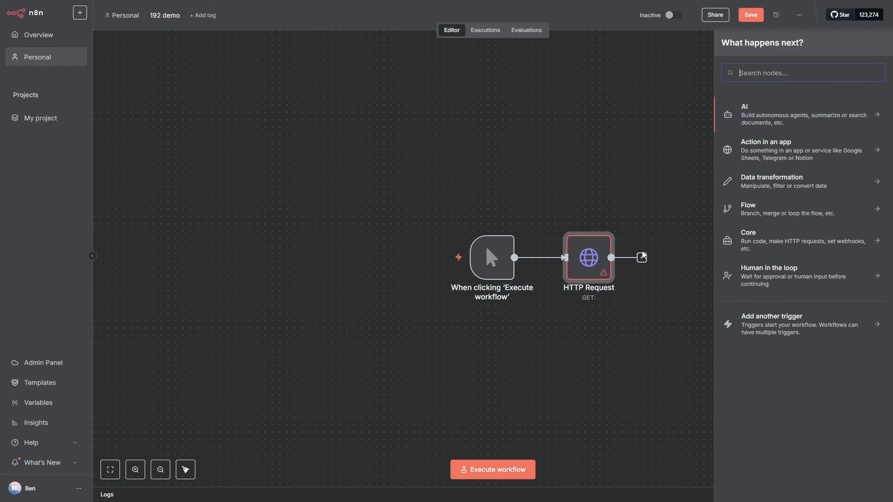
pyautogui.write('sort')
pyautogui.click(754, 111)
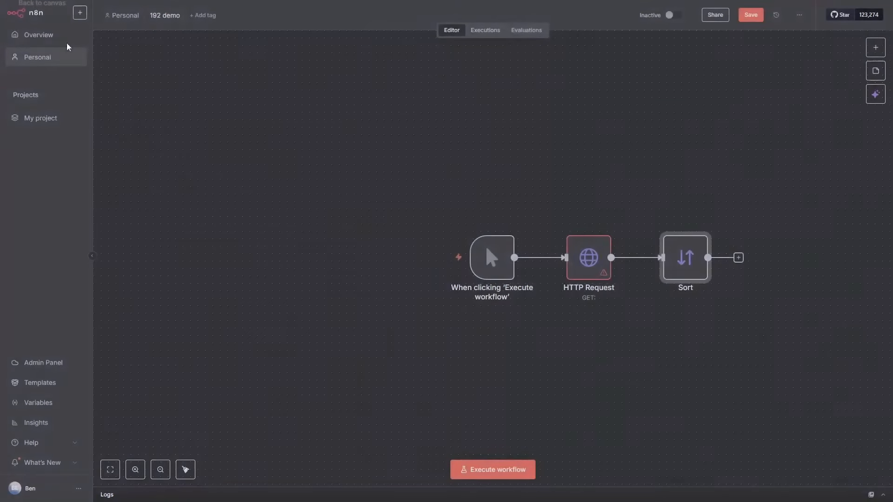
# Step: Add a Filter node after the Sort node, leaving its conditions empty
pyautogui.click(738, 258)
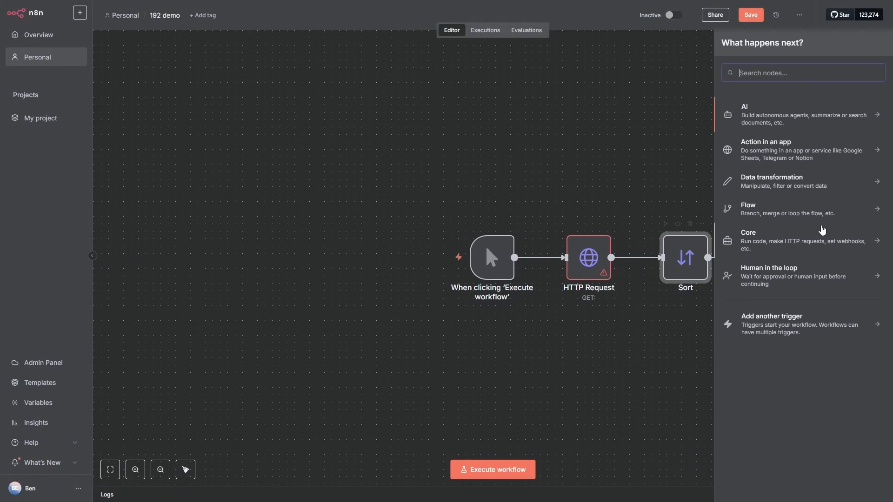
pyautogui.write('filt')
pyautogui.click(763, 114)
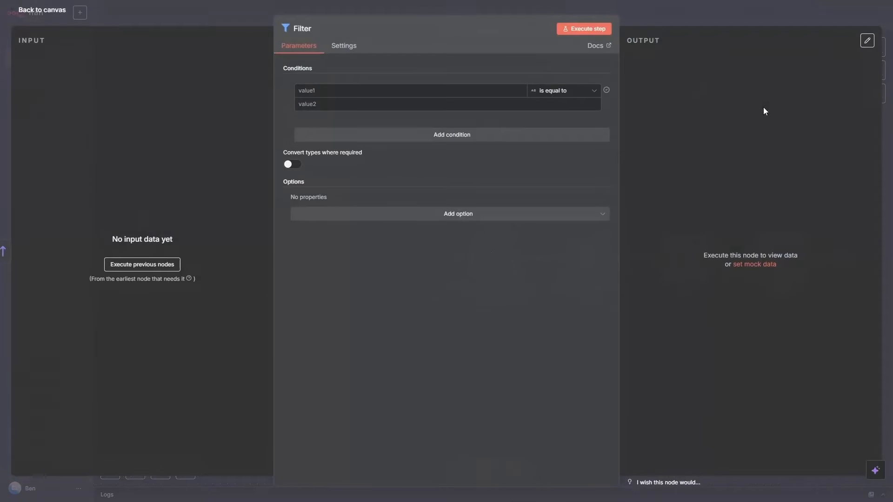
pyautogui.click(40, 19)
# Step: Add a Limit node after the Filter node's Kept output
pyautogui.click(844, 258)
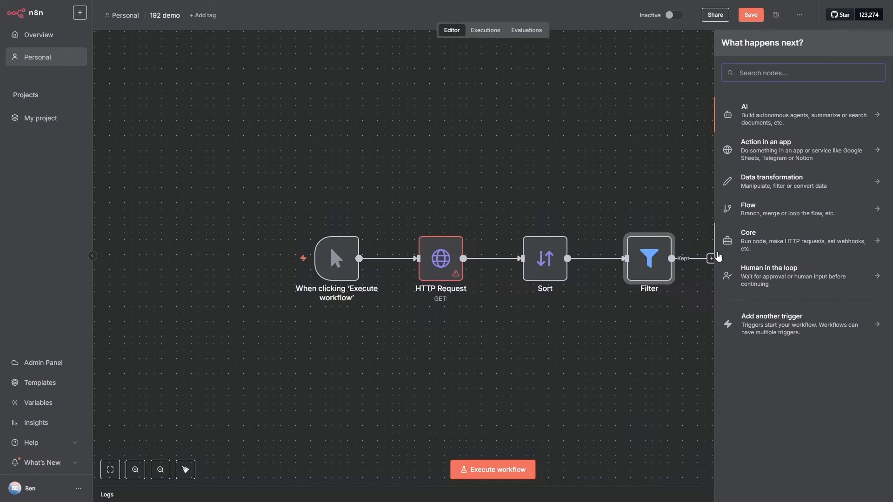
pyautogui.write('limit')
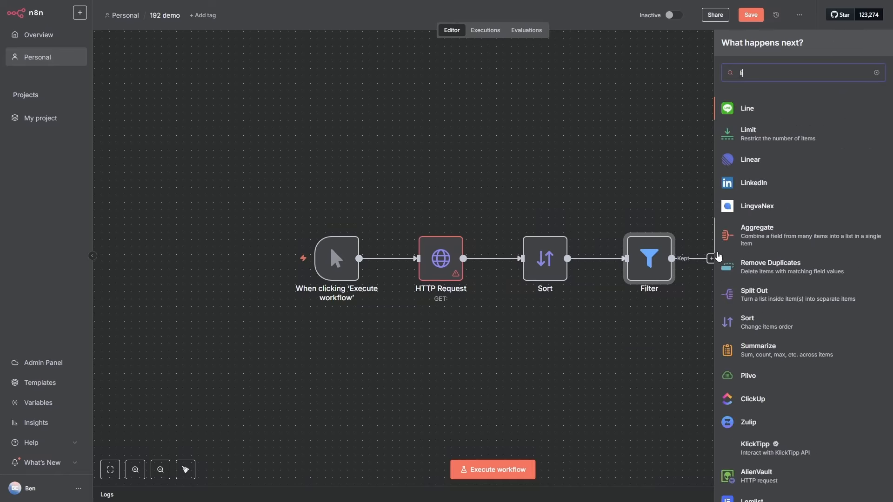
pyautogui.press('Return')
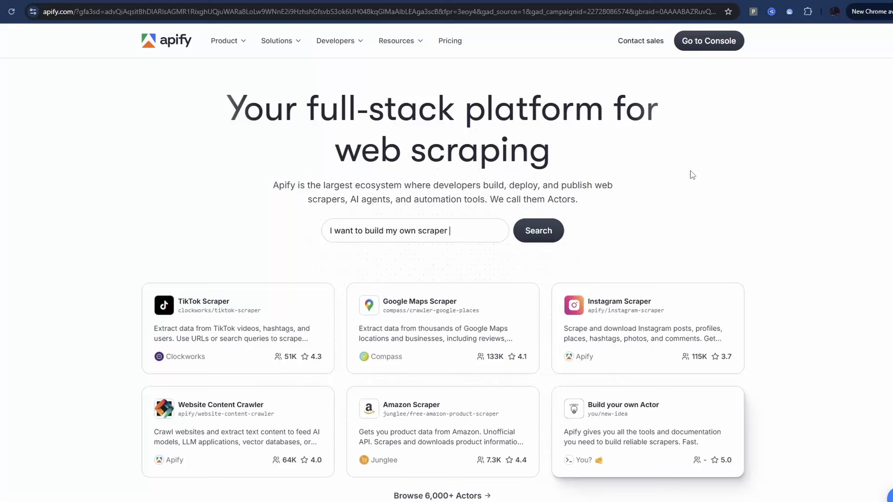
pyautogui.write('in Python')
pyautogui.press('BackSpace')
pyautogui.press('BackSpace')
pyautogui.press('BackSpace')
pyautogui.press('BackSpace')
pyautogui.press('BackSpace')
pyautogui.press('BackSpace')
pyautogui.press('BackSpace')
pyautogui.press('BackSpace')
pyautogui.press('BackSpace')
pyautogui.press('BackSpace')
pyautogui.press('BackSpace')
pyautogui.press('BackSpace')
pyautogui.press('BackSpace')
pyautogui.press('BackSpace')
pyautogui.press('BackSpace')
pyautogui.press('BackSpace')
pyautogui.press('BackSpace')
pyautogui.press('BackSpace')
pyautogui.press('BackSpace')
pyautogui.press('BackSpace')
pyautogui.press('BackSpace')
pyautogui.press('BackSpace')
pyautogui.write('Scrape TikTok profiles')
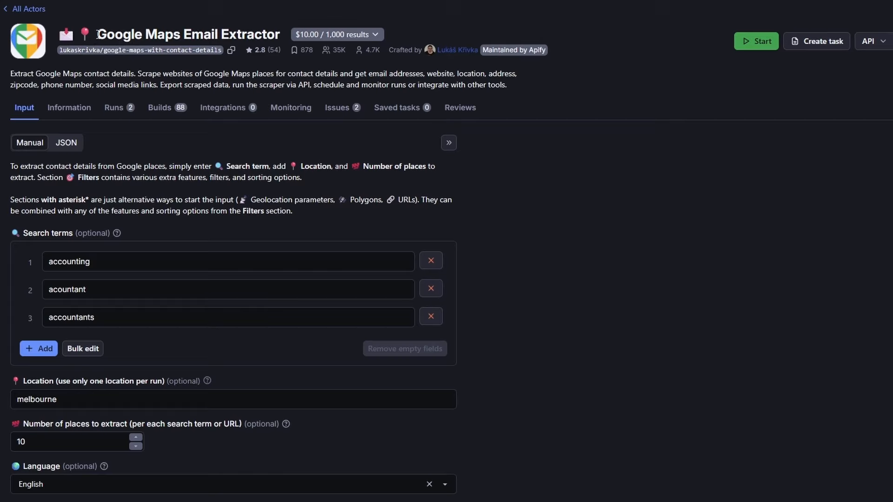
# Step: Review the input settings of Apify's Google Maps Email Extractor, including search terms, location, number of places and language
pyautogui.moveTo(98, 34); pyautogui.dragTo(283, 35)
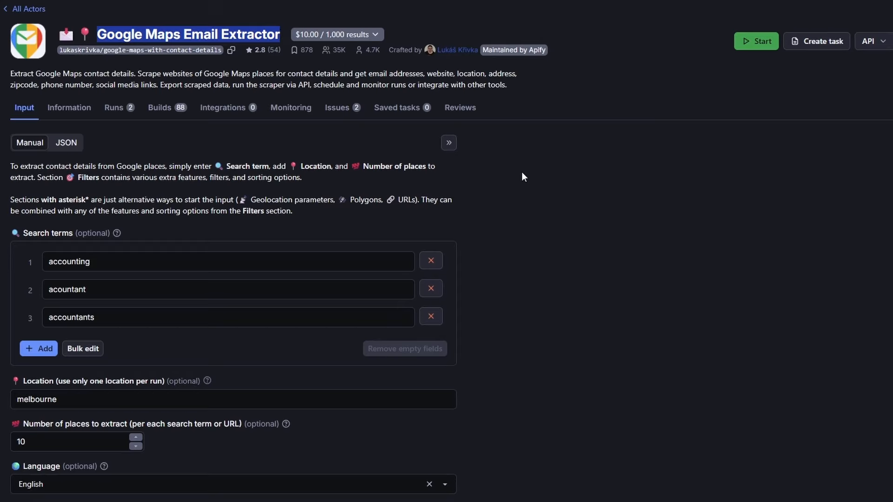
pyautogui.click(507, 216)
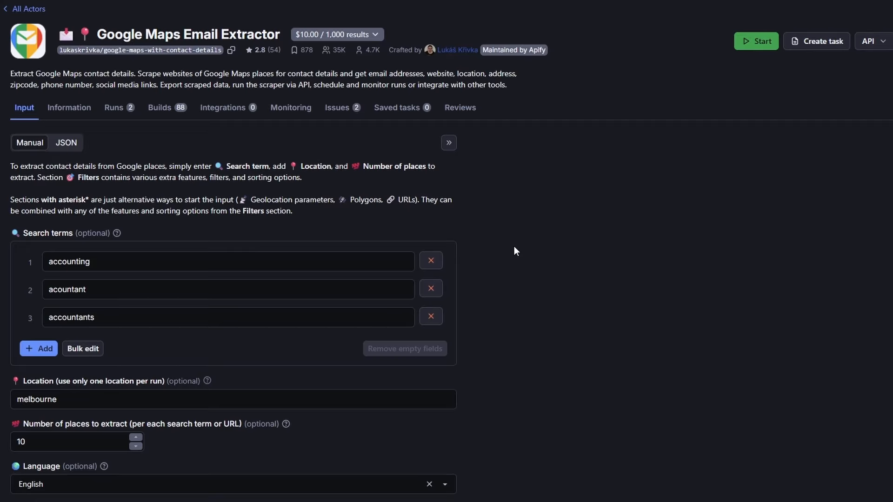
pyautogui.scroll(-1, 502, 284)
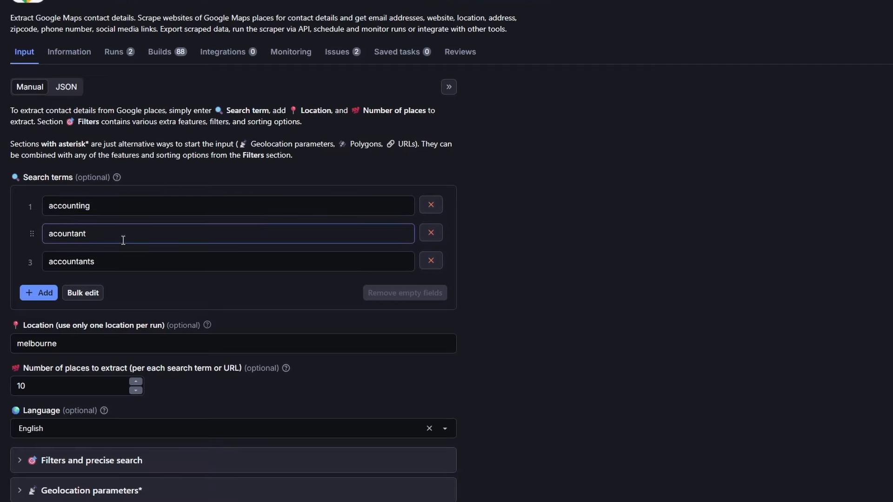
pyautogui.scroll(-2, 179, 294)
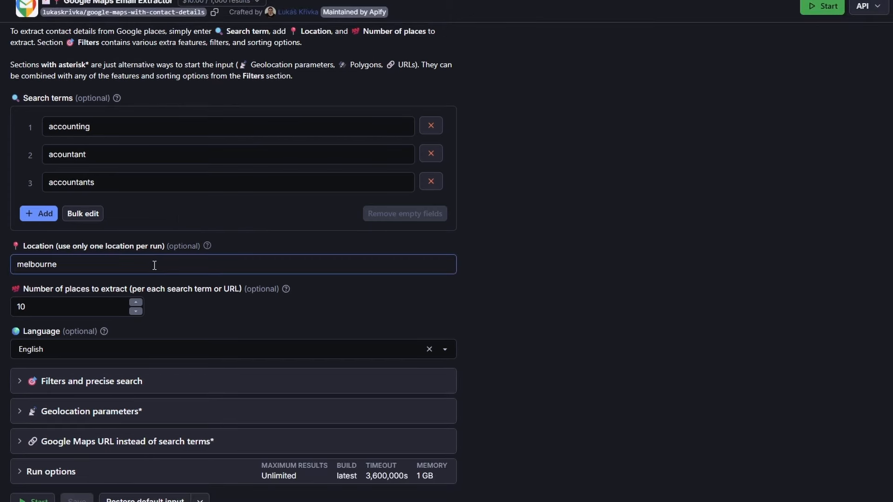
pyautogui.click(153, 266)
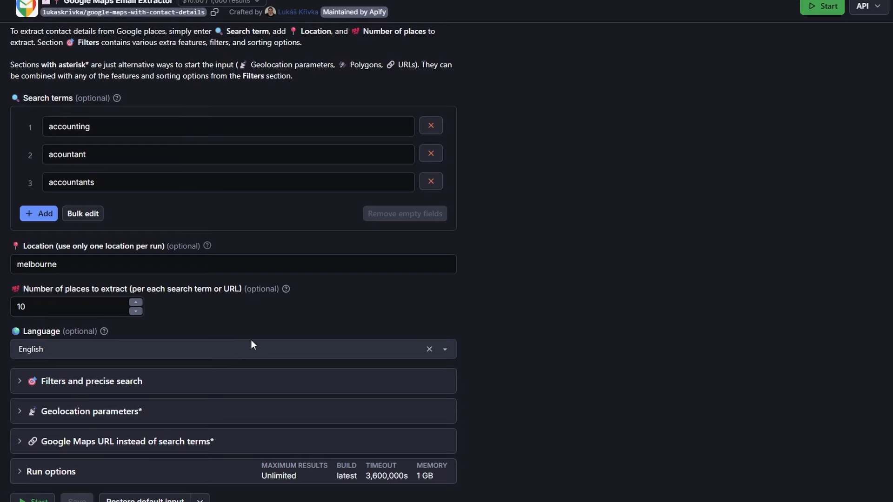
pyautogui.scroll(-1, 252, 342)
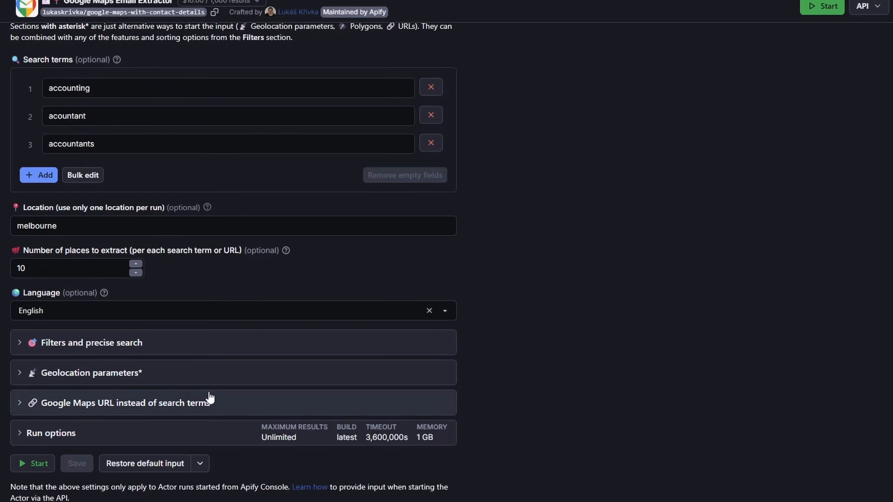
pyautogui.scroll(4, 210, 397)
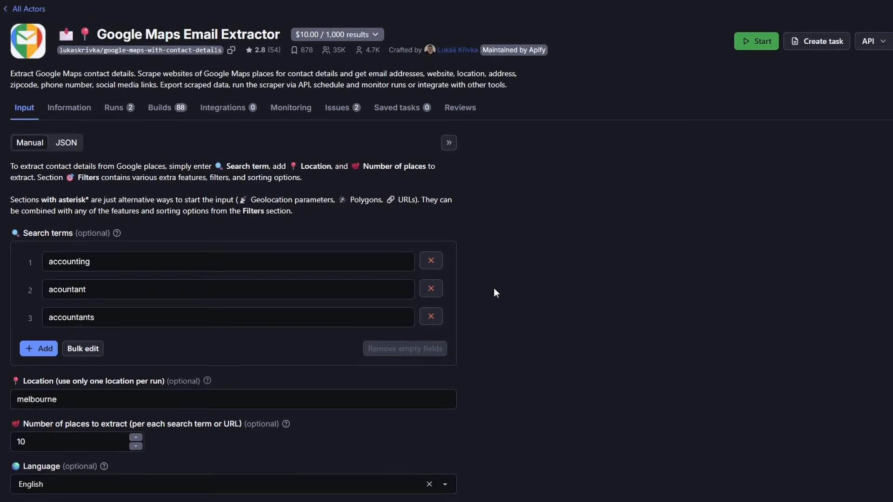
# Step: Run the Google Maps Email Extractor and open the run's API endpoints to locate Get dataset items
pyautogui.click(756, 41)
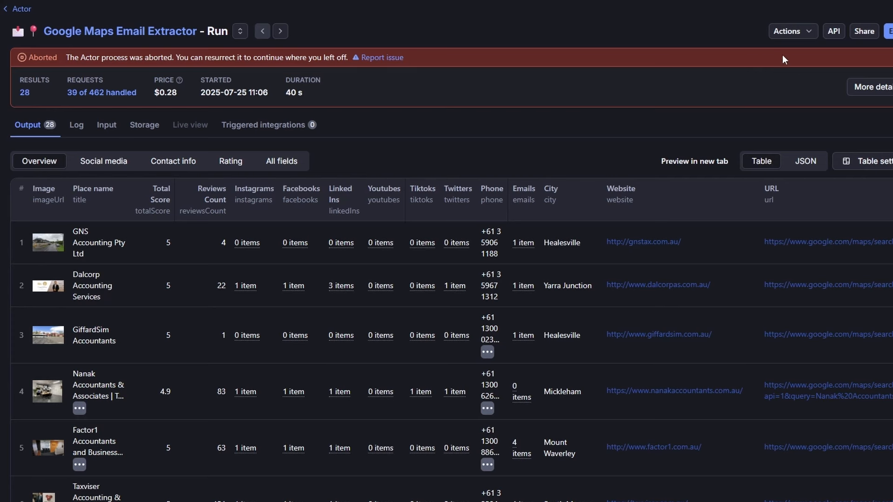
pyautogui.click(833, 33)
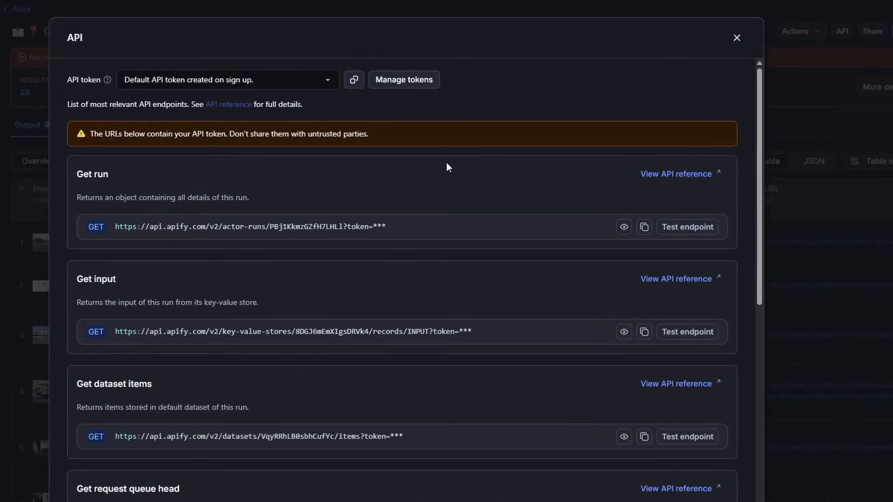
pyautogui.scroll(-1, 447, 163)
pyautogui.moveTo(78, 331); pyautogui.dragTo(173, 332)
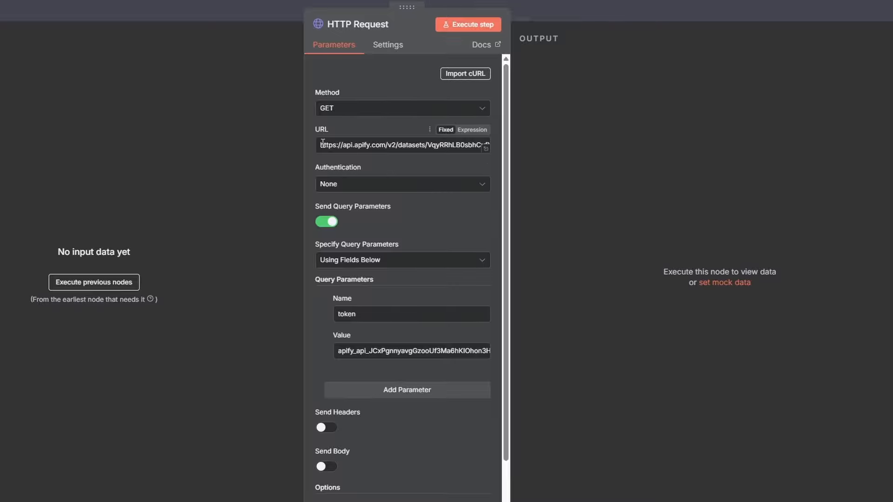
# Step: Examine the HTTP Request node's Apify dataset URL and its token query parameter in n8n
pyautogui.moveTo(320, 144); pyautogui.dragTo(563, 148)
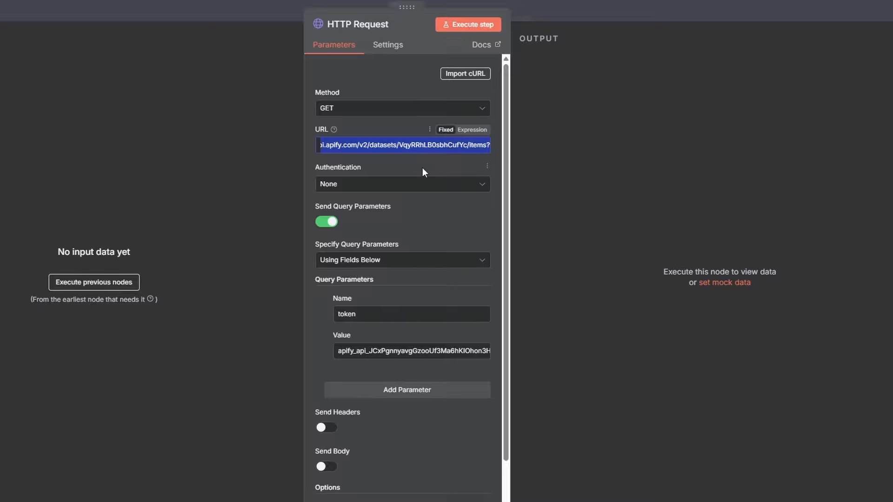
pyautogui.click(427, 146)
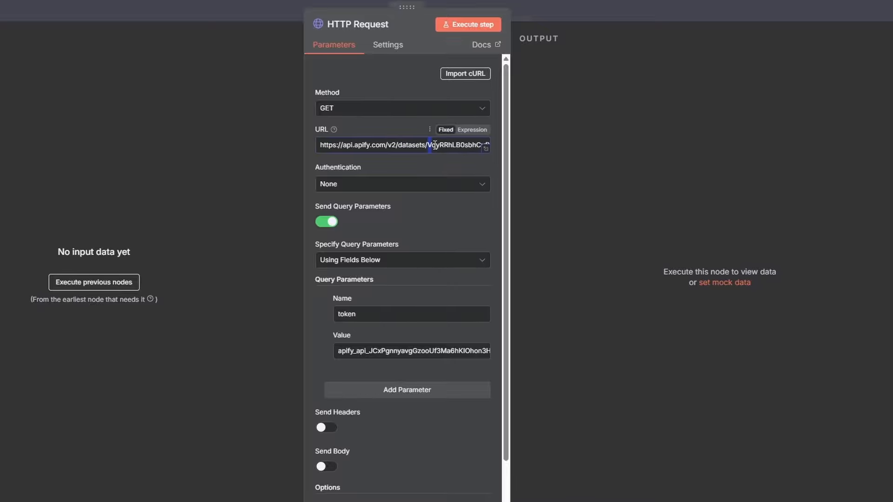
pyautogui.moveTo(435, 144); pyautogui.dragTo(466, 147)
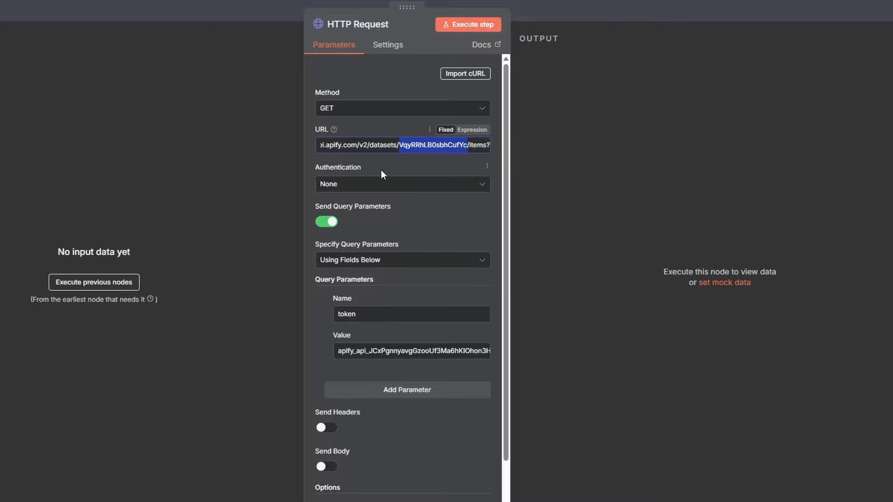
pyautogui.click(394, 170)
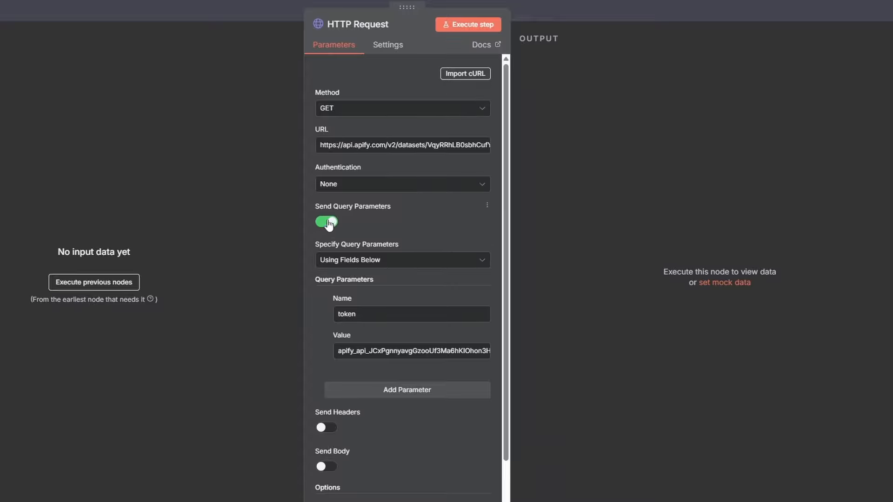
pyautogui.doubleClick(362, 314)
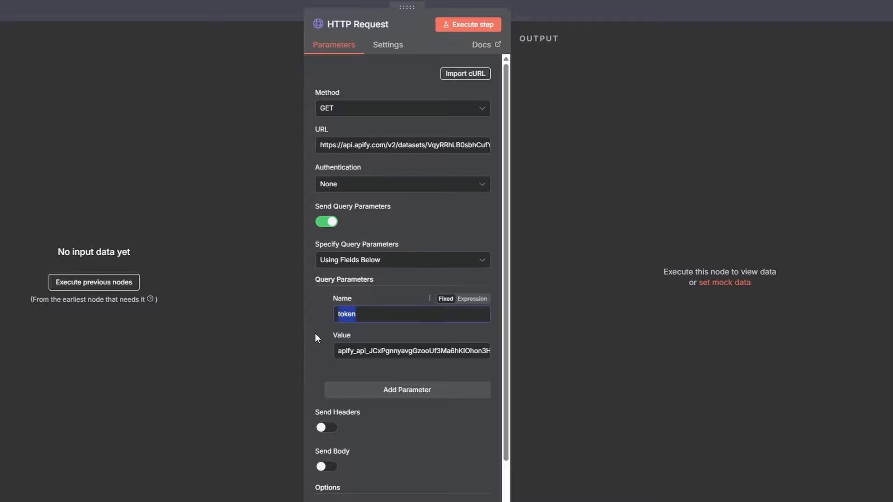
pyautogui.click(338, 353)
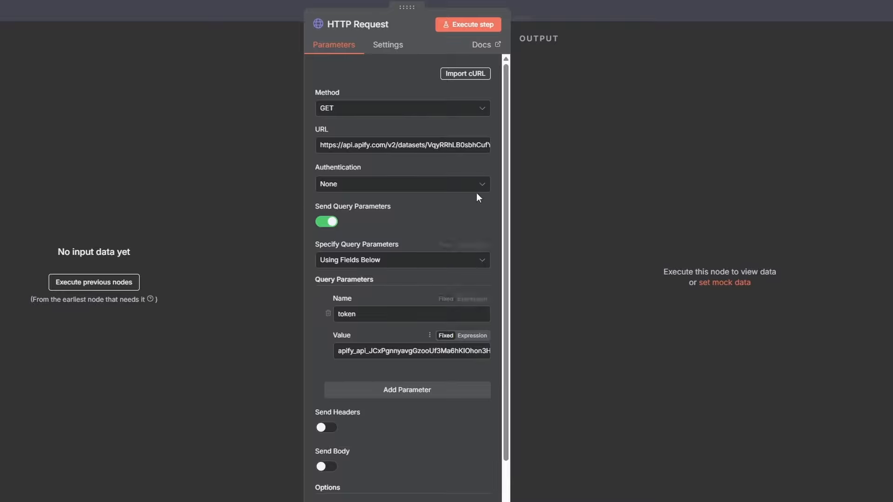
pyautogui.click(457, 144)
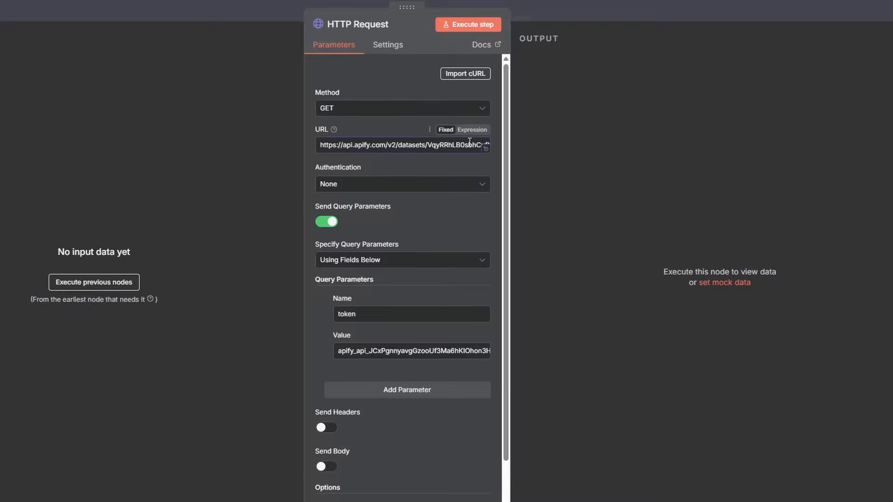
pyautogui.press('End')
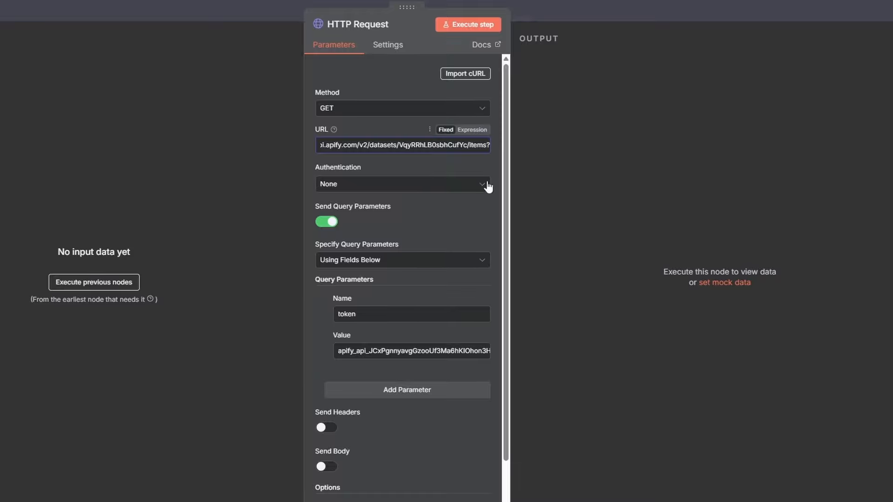
pyautogui.click(384, 395)
# Step: Enable Send Body for the HTTP Request node
pyautogui.scroll(-2, 386, 394)
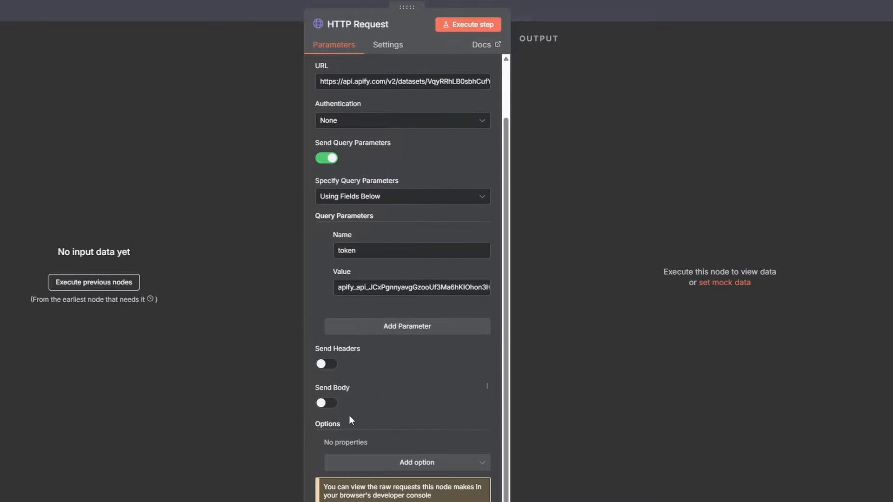
pyautogui.click(330, 404)
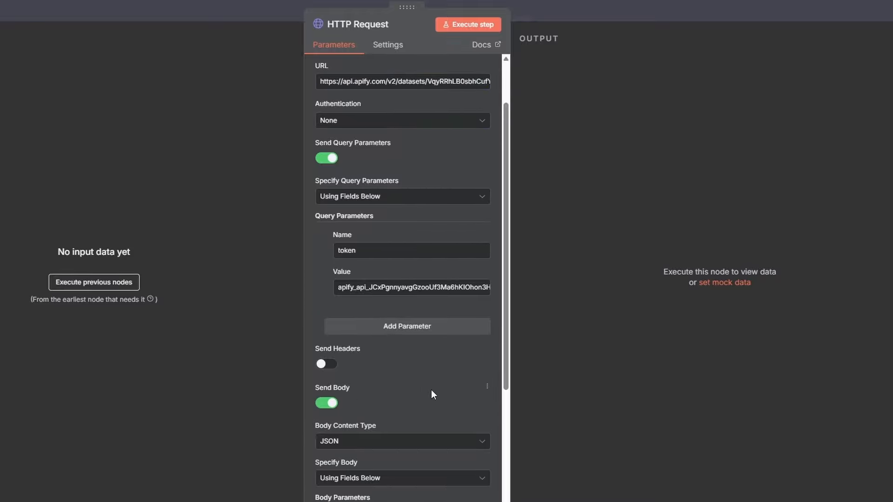
pyautogui.scroll(2, 431, 390)
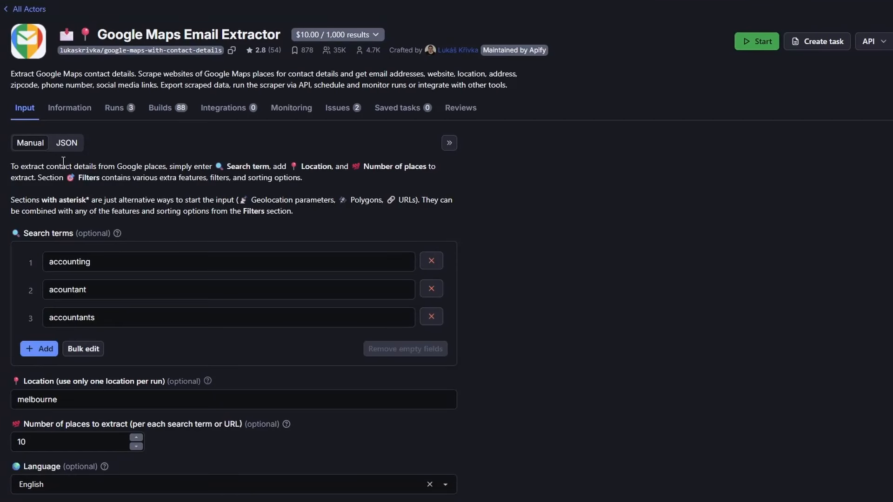
# Step: Switch to Apify and copy the Google Maps Email Extractor's entire input as JSON
pyautogui.click(66, 143)
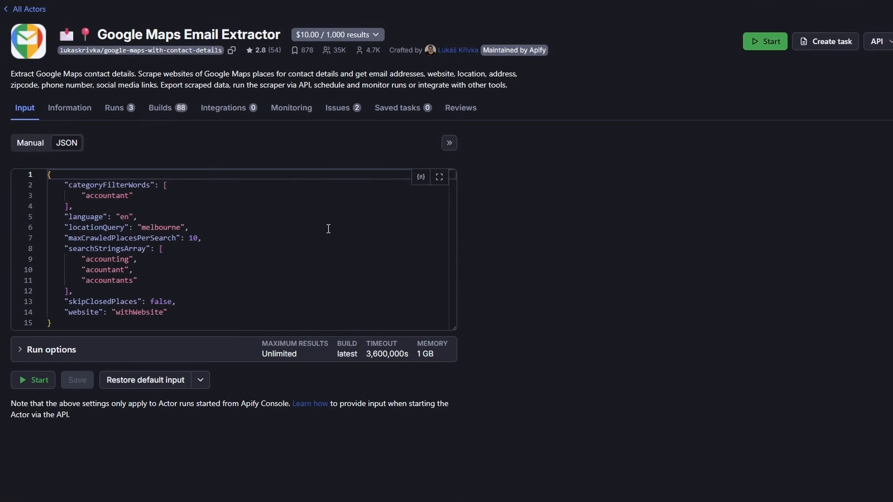
pyautogui.hotkey('ctrl', 'a')
pyautogui.hotkey('ctrl', 'c')
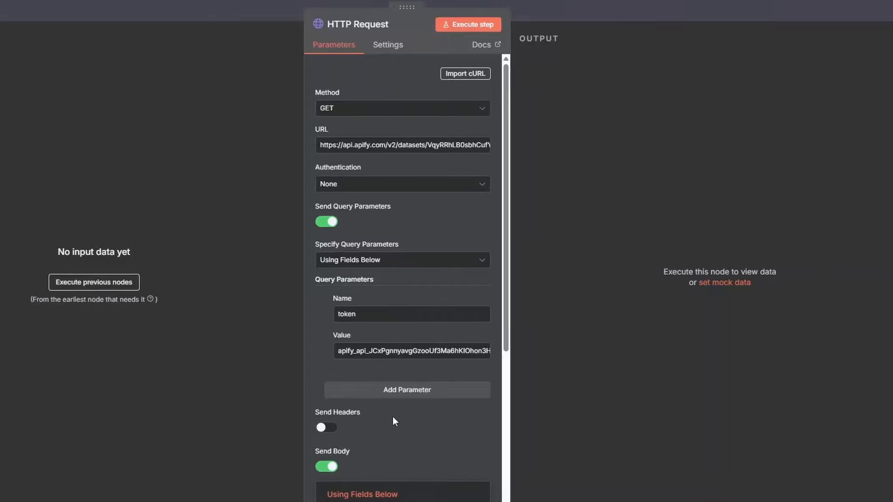
# Step: Set the HTTP Request's Specify Body to Using JSON, paste the copied extractor input as the body, and return to the canvas
pyautogui.scroll(-3, 406, 420)
pyautogui.click(418, 480)
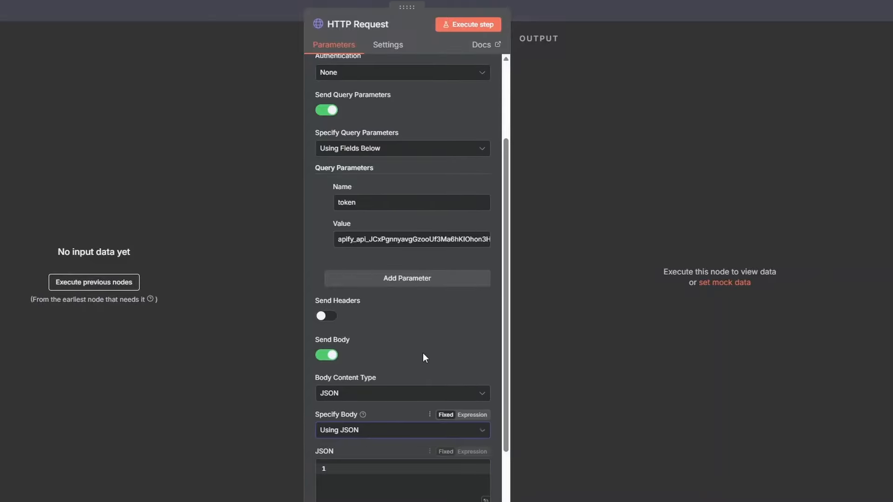
pyautogui.scroll(-2, 423, 355)
pyautogui.click(372, 376)
pyautogui.hotkey('ctrl', 'v')
pyautogui.scroll(-1, 409, 326)
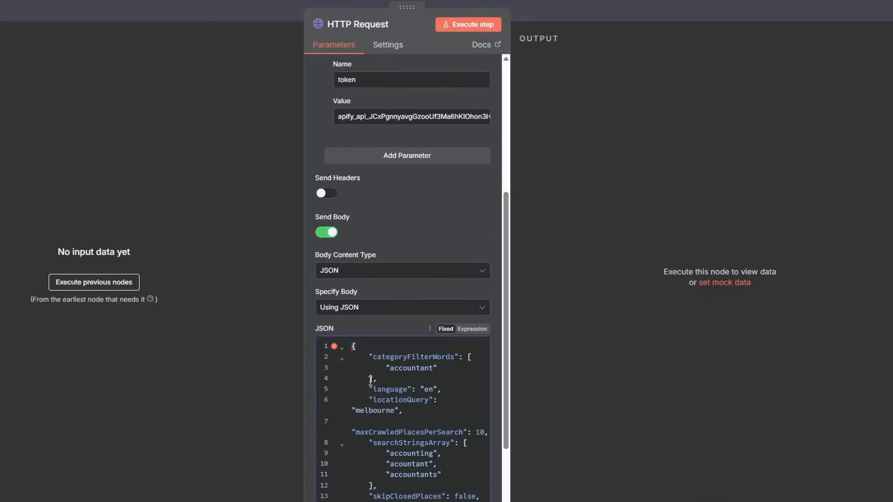
pyautogui.scroll(6, 465, 223)
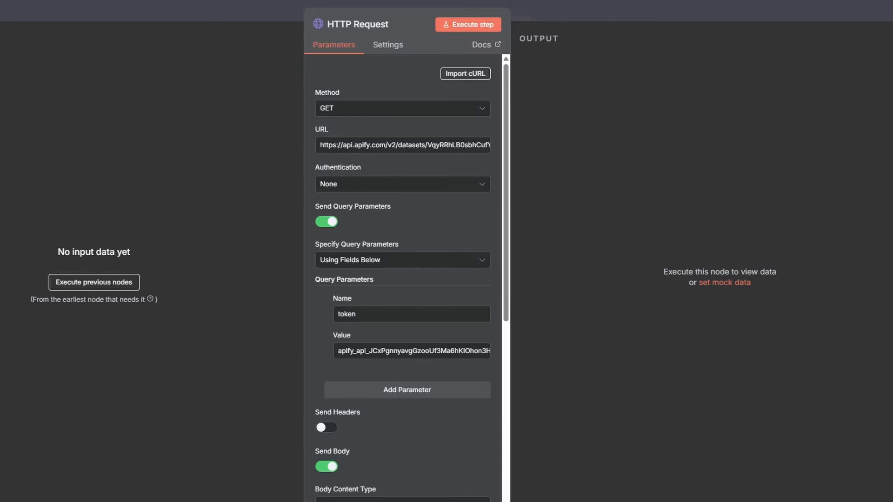
pyautogui.press('Escape')
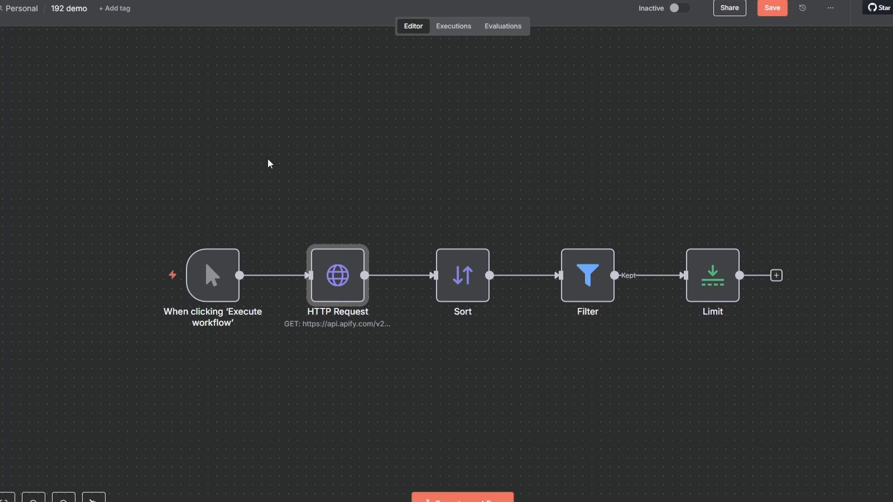
# Step: Run the workflow, then set the Sort node to sort by totalScore in ascending order and execute it
pyautogui.click(211, 275)
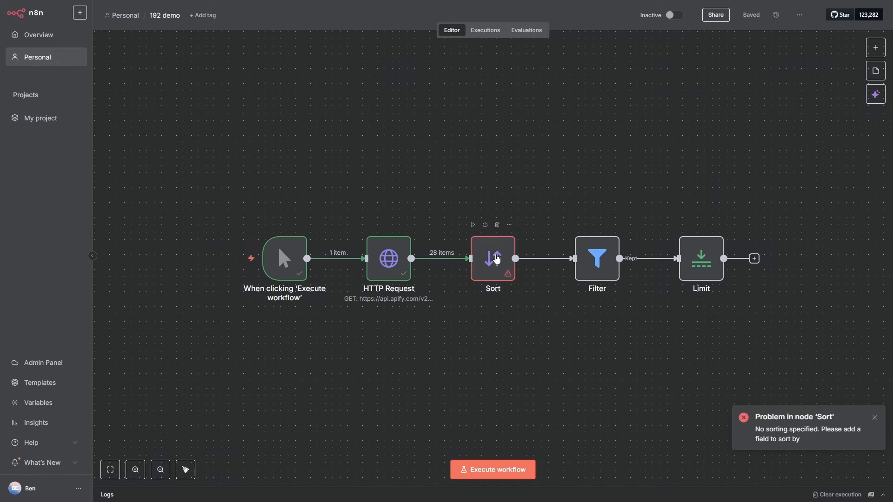
pyautogui.doubleClick(497, 259)
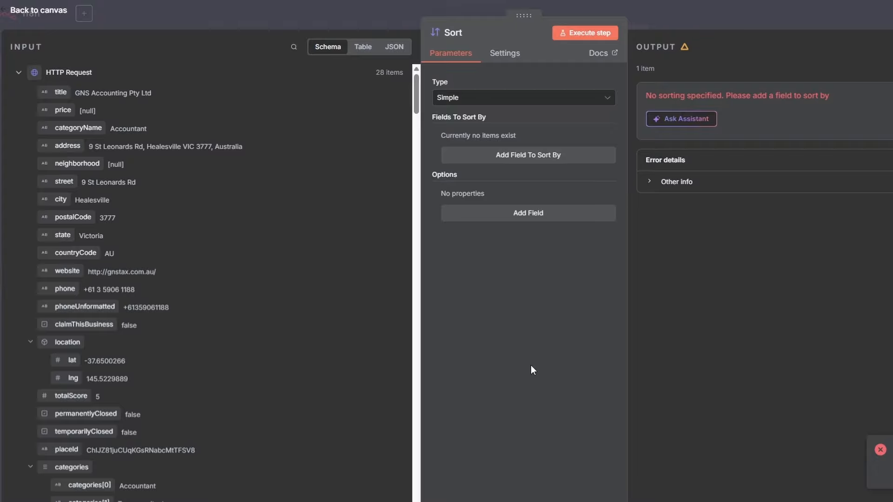
pyautogui.click(503, 161)
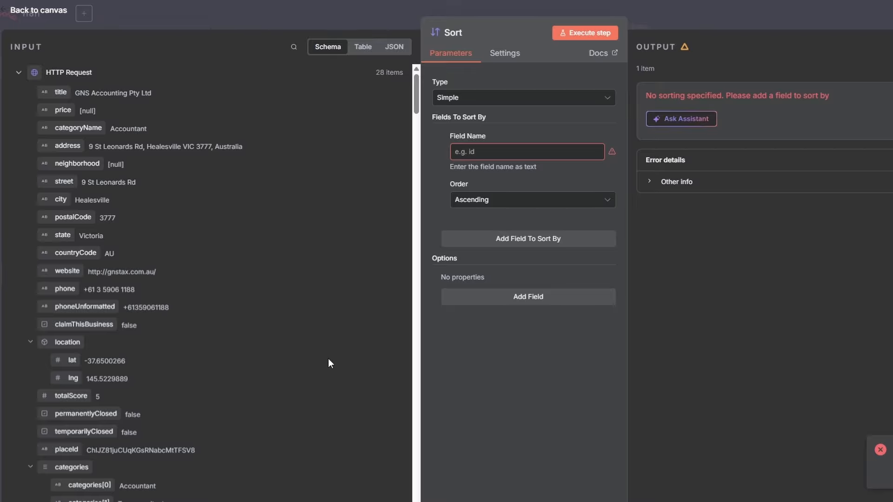
pyautogui.click(482, 151)
pyautogui.write('totalScore')
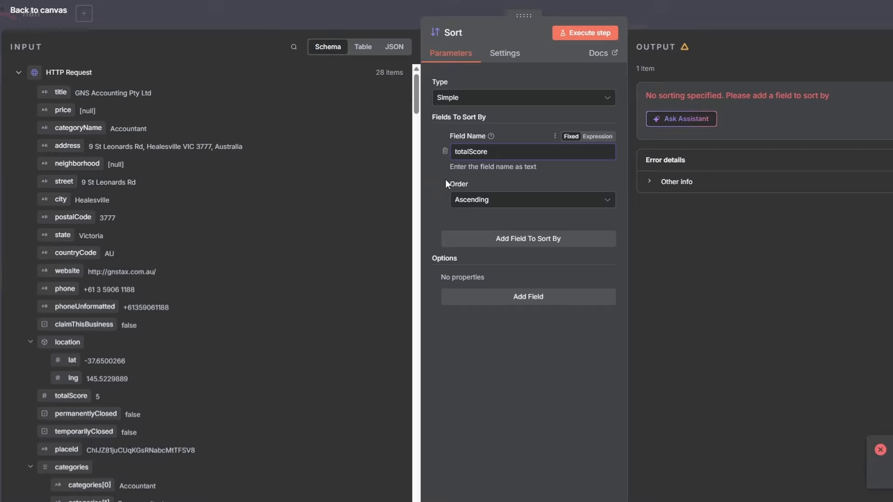
pyautogui.click(586, 32)
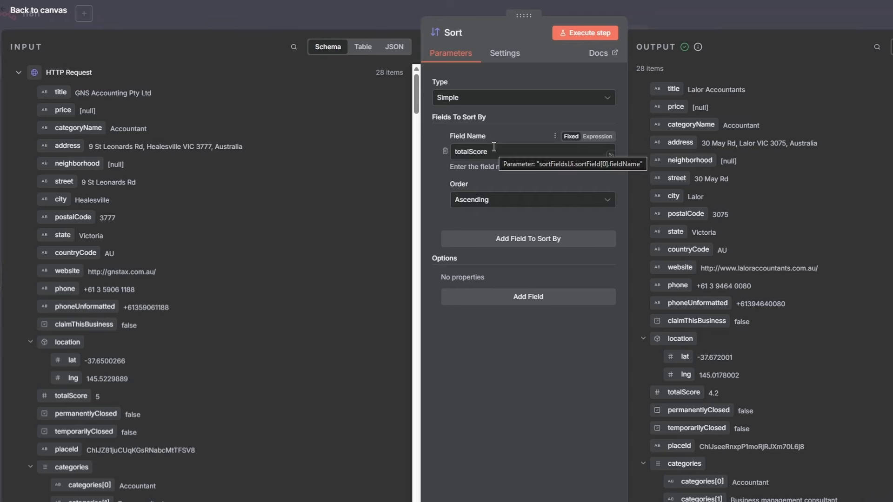
pyautogui.press('Escape')
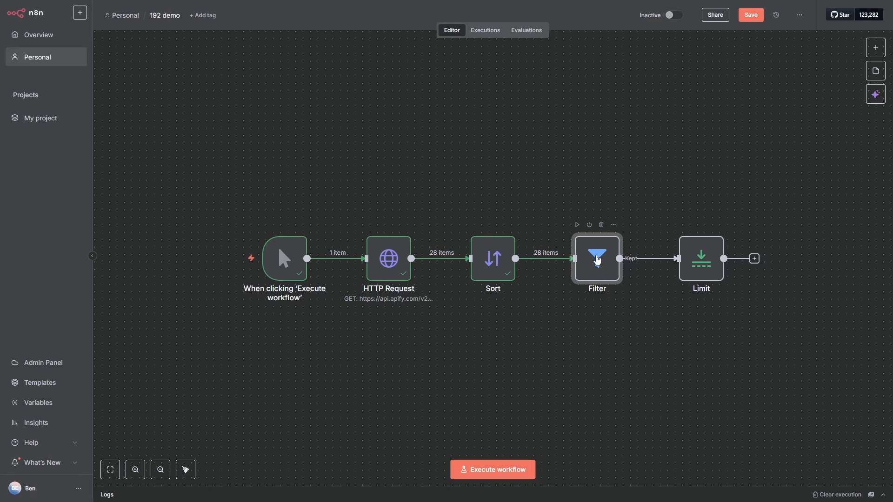
# Step: Execute the Filter node on the sorted leads and review the Limit node's settings
pyautogui.doubleClick(598, 260)
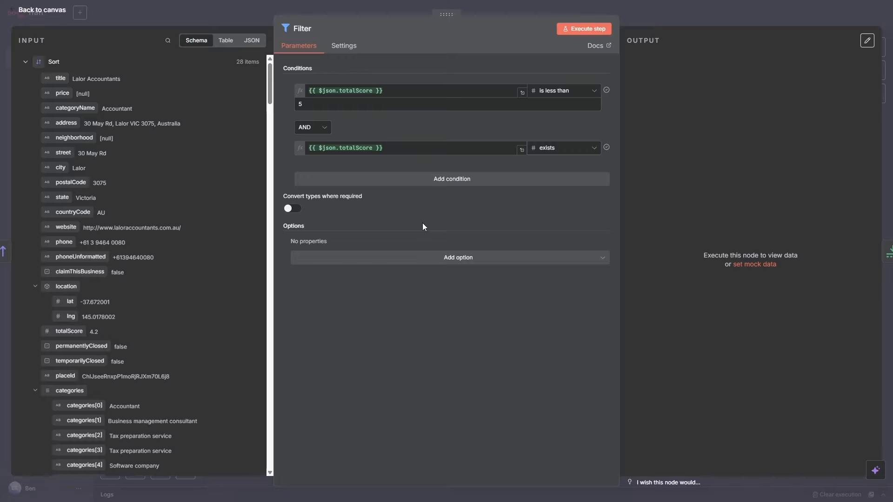
pyautogui.click(580, 29)
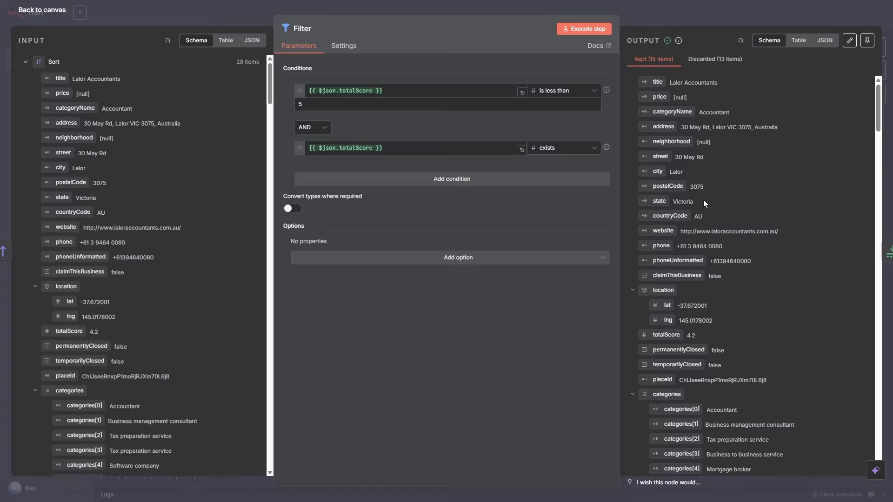
pyautogui.press('Escape')
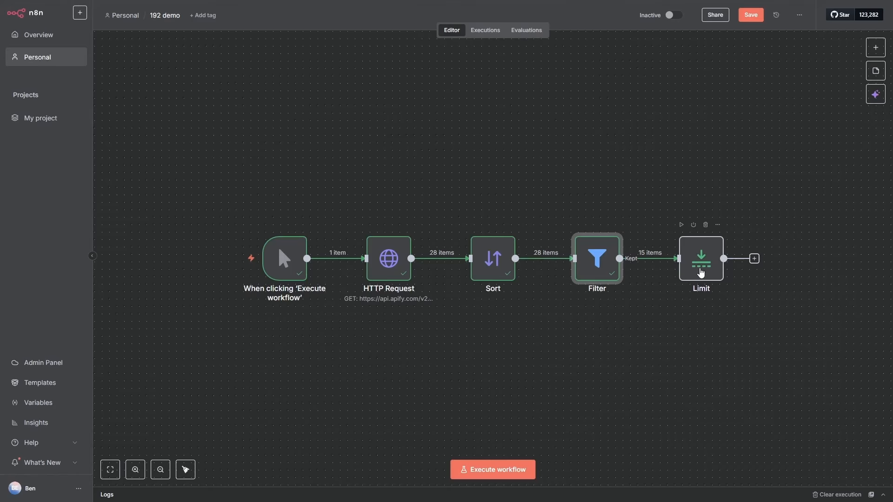
pyautogui.doubleClick(701, 260)
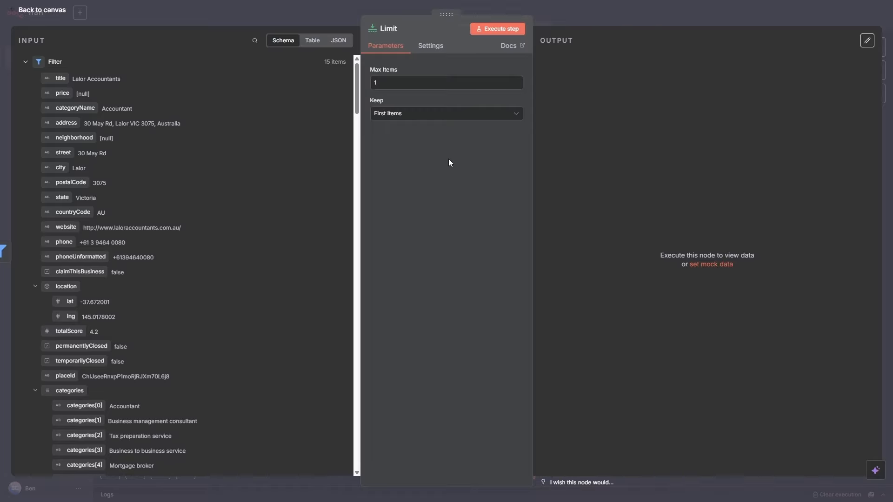
pyautogui.press('Escape')
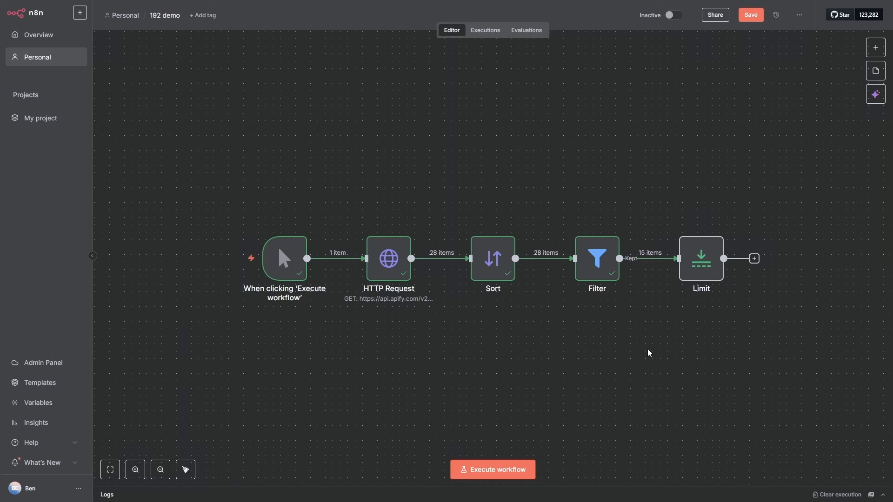
# Step: Add a Loop Over Items (Split in Batches) node after the Limit node and return to the canvas
pyautogui.click(754, 258)
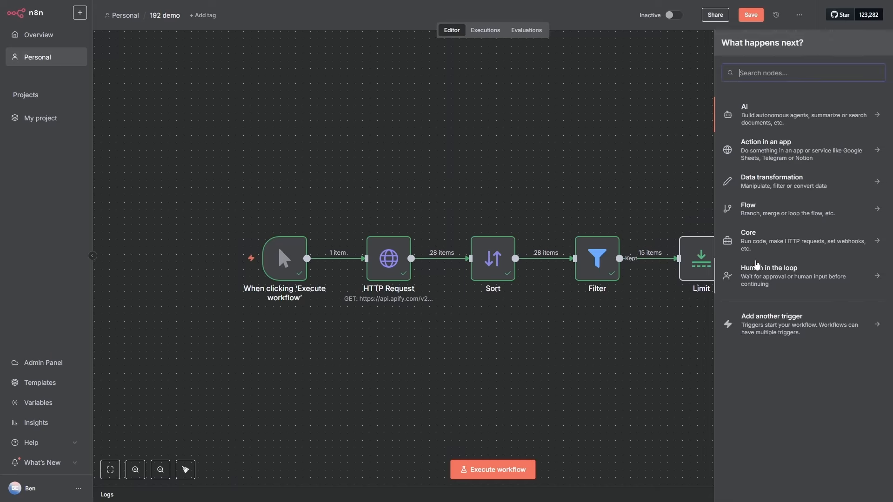
pyautogui.write('loop')
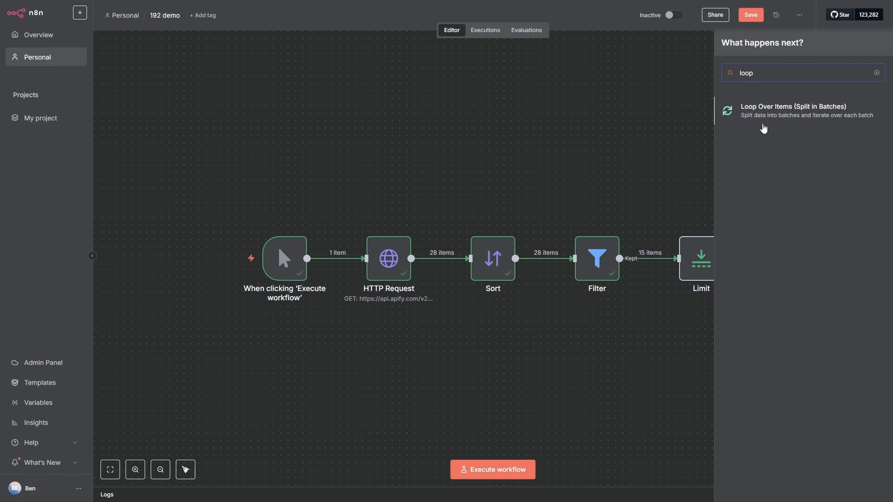
pyautogui.click(763, 128)
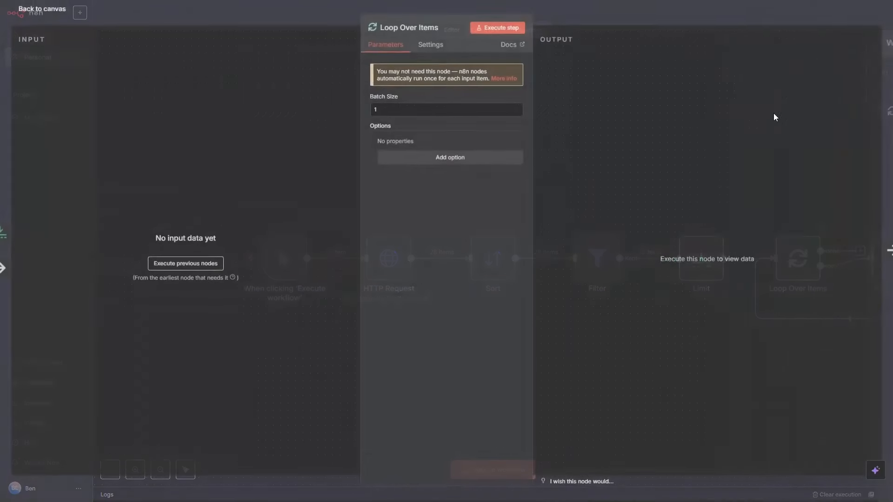
pyautogui.press('Escape')
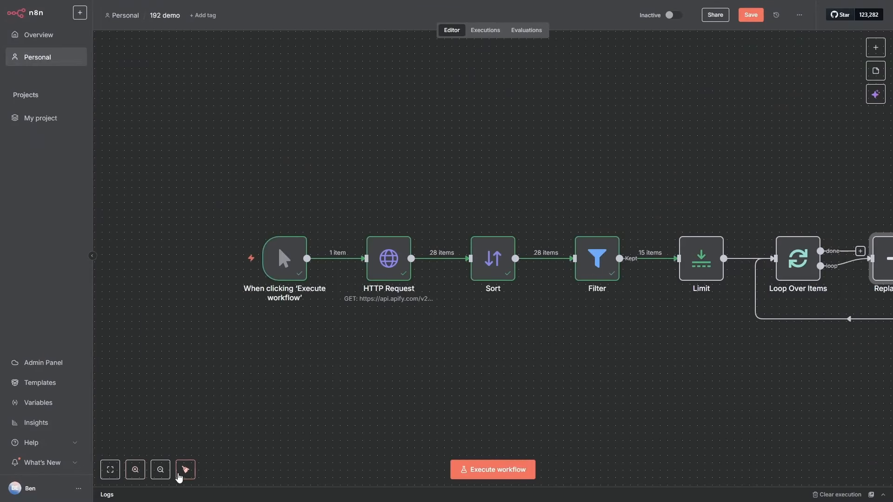
# Step: Remove the Replace Me placeholder from the loop branch, together with its connection back to Loop Over Items
pyautogui.moveTo(222, 177); pyautogui.dragTo(636, 275)
pyautogui.hotkey('shift', 'alt', 't')
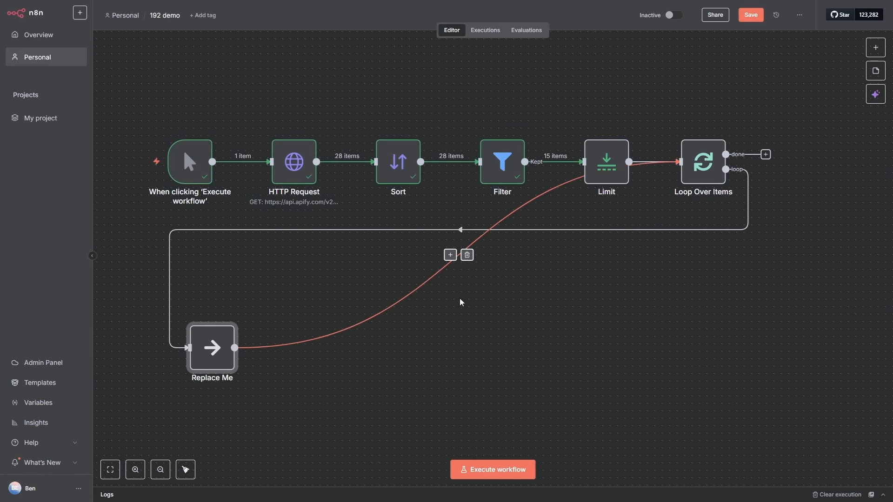
pyautogui.click(467, 255)
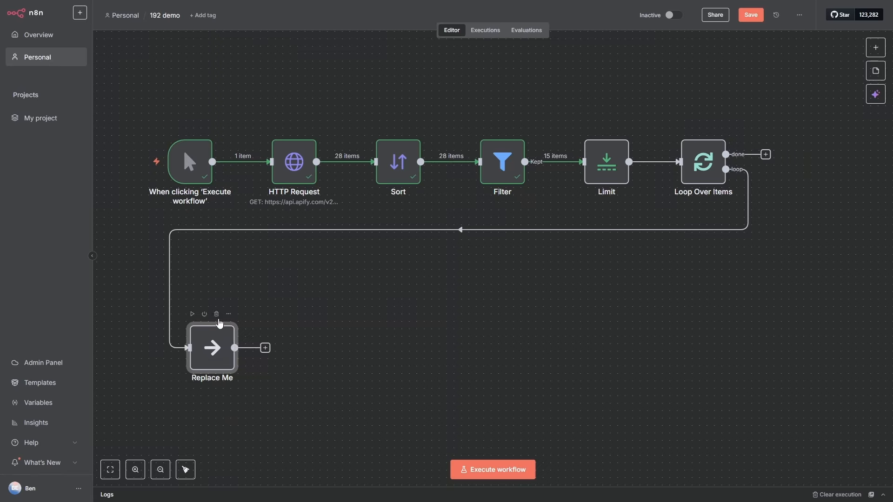
pyautogui.click(217, 316)
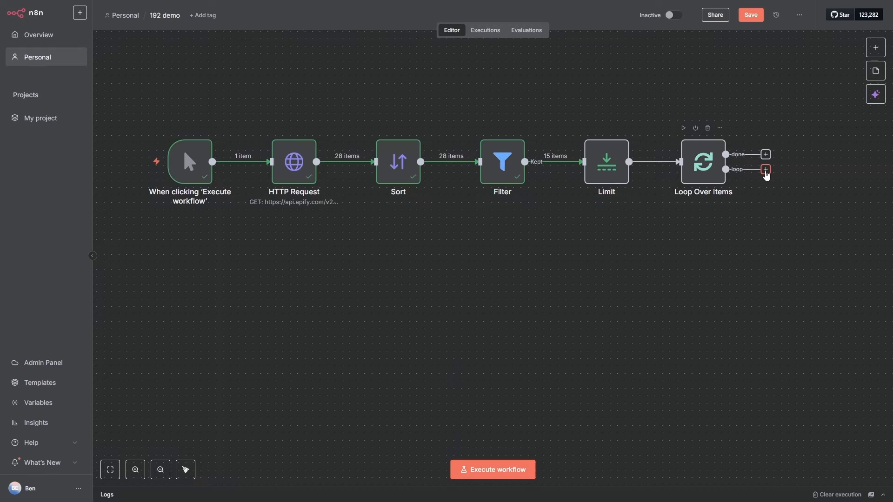
# Step: Add an AI Agent to the loop output of Loop Over Items and place it in a second row below the trigger
pyautogui.click(766, 170)
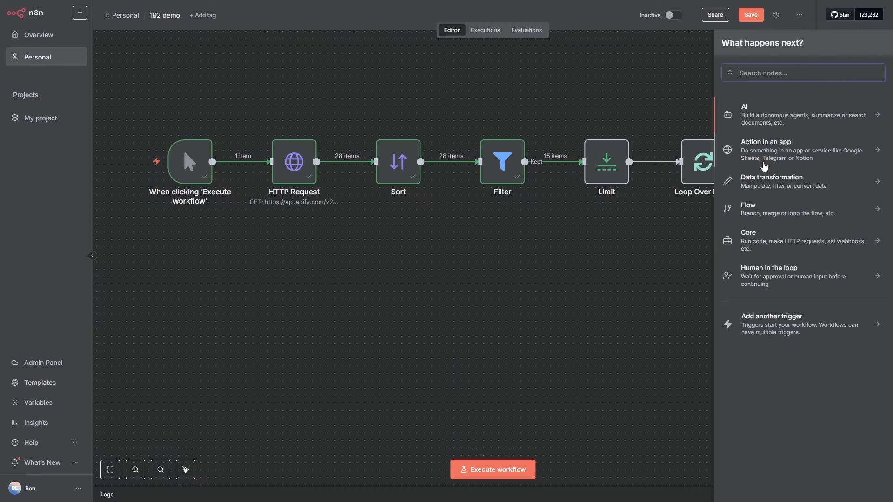
pyautogui.write('ai ag')
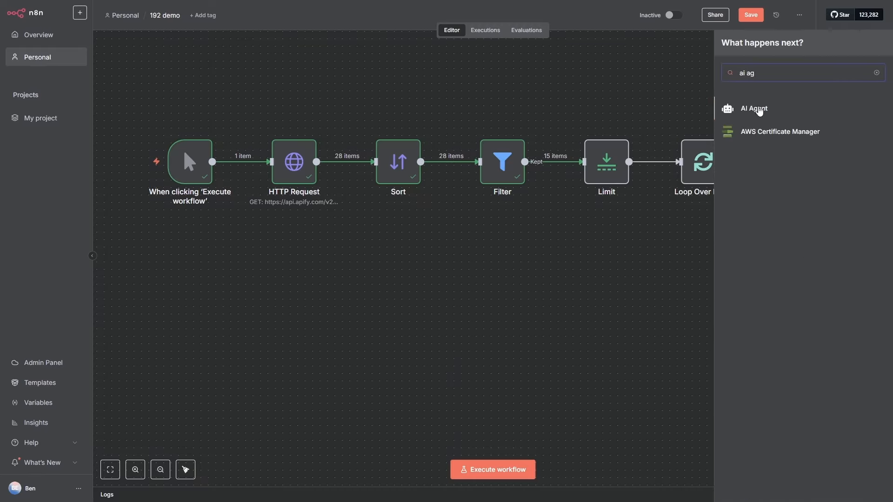
pyautogui.click(758, 109)
pyautogui.press('Escape')
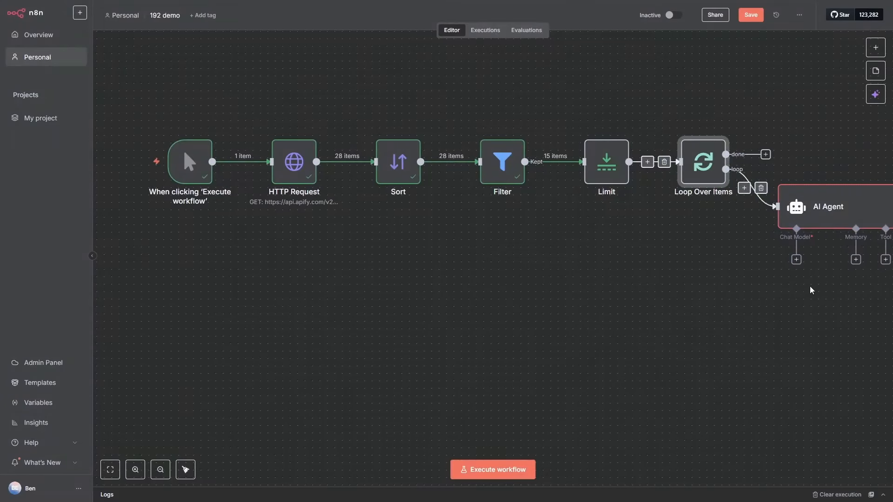
pyautogui.moveTo(857, 206); pyautogui.dragTo(260, 304)
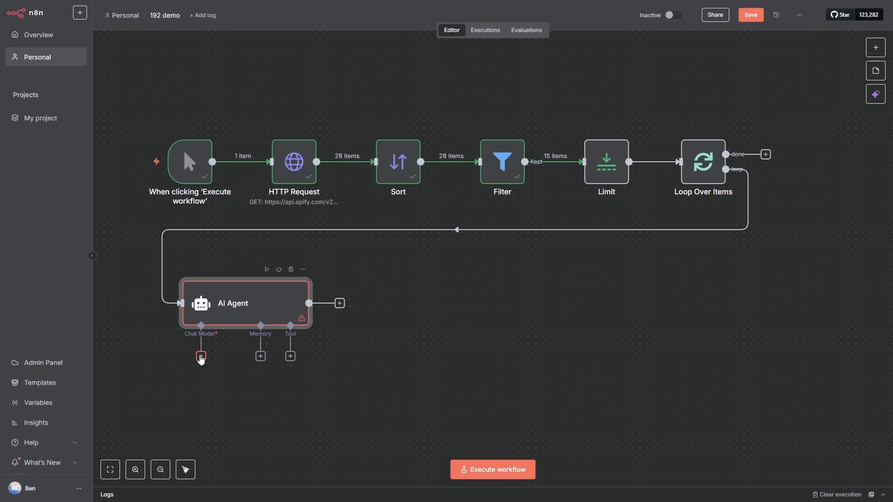
# Step: Attach a Google Gemini Chat Model to the AI Agent as its chat model, keeping models/gemini-2.5-flash
pyautogui.click(201, 357)
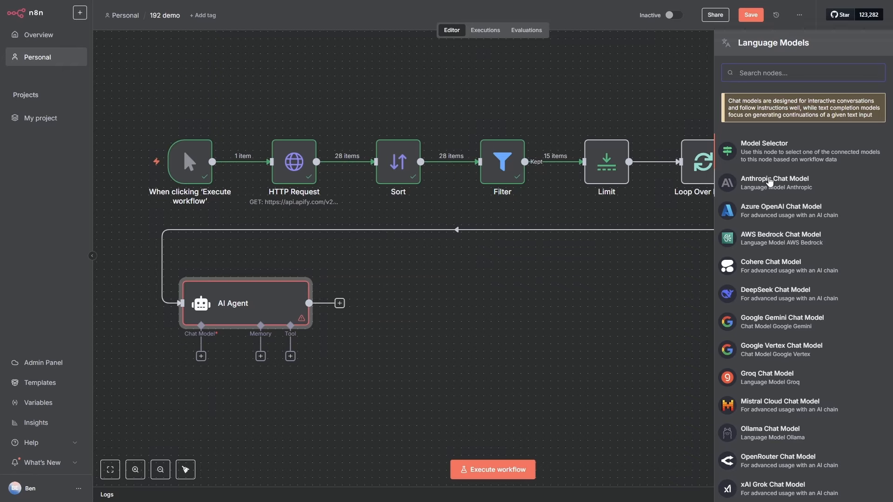
pyautogui.write('gemi')
pyautogui.press('Return')
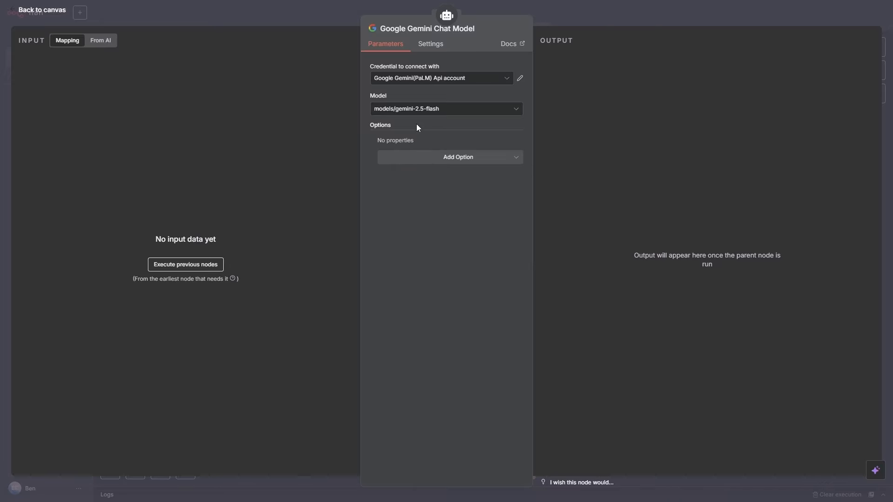
pyautogui.click(43, 15)
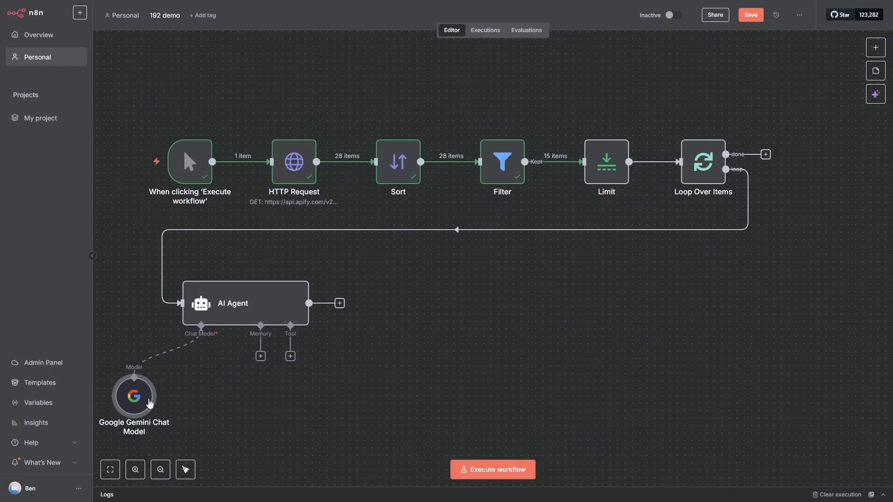
# Step: Attach a Perplexity tool to the AI Agent, using the Sonar Pro model with the message text defined automatically by the model
pyautogui.click(290, 357)
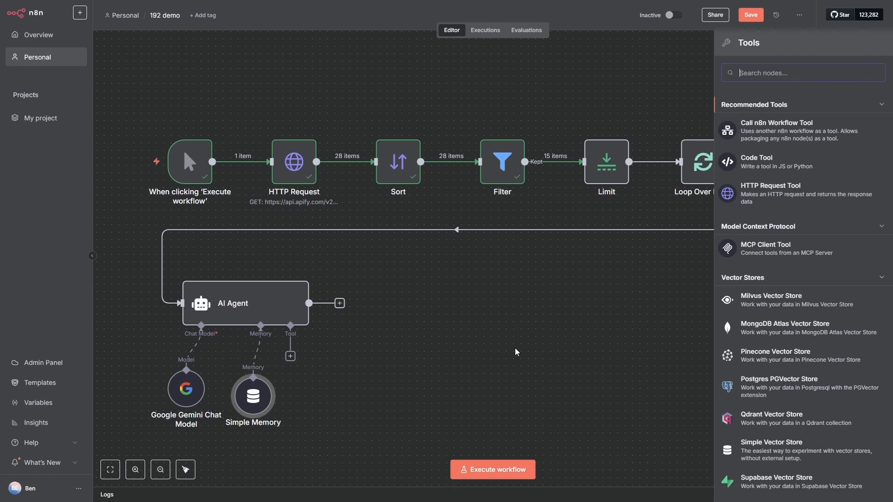
pyautogui.write('perpl')
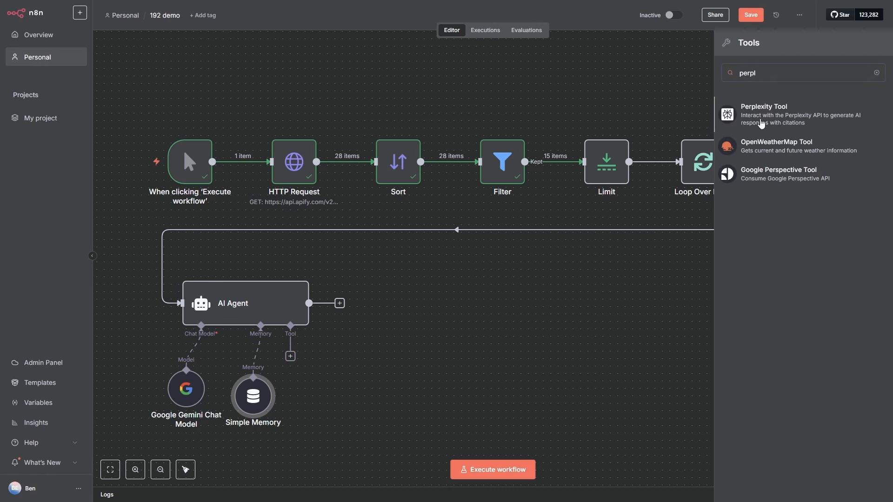
pyautogui.click(763, 125)
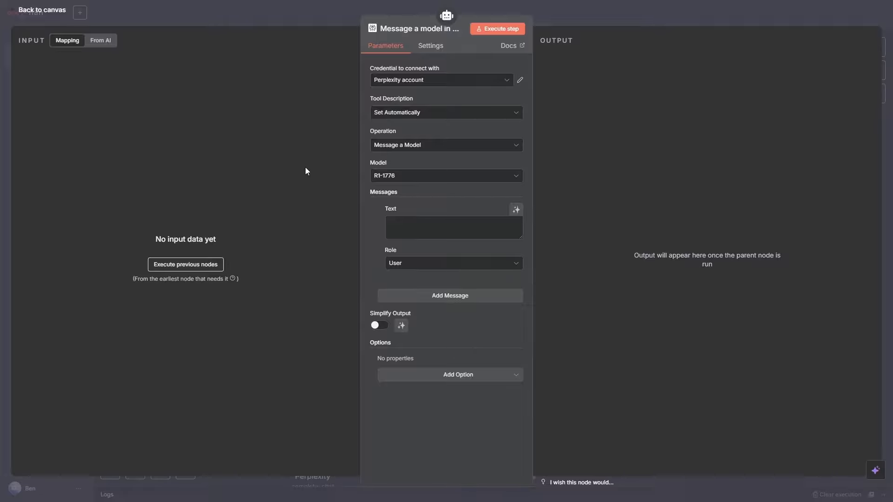
pyautogui.click(396, 177)
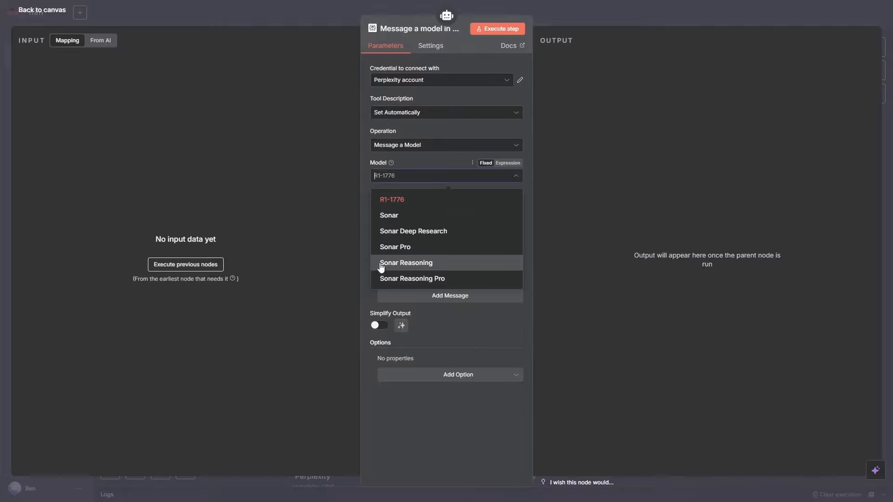
pyautogui.click(395, 247)
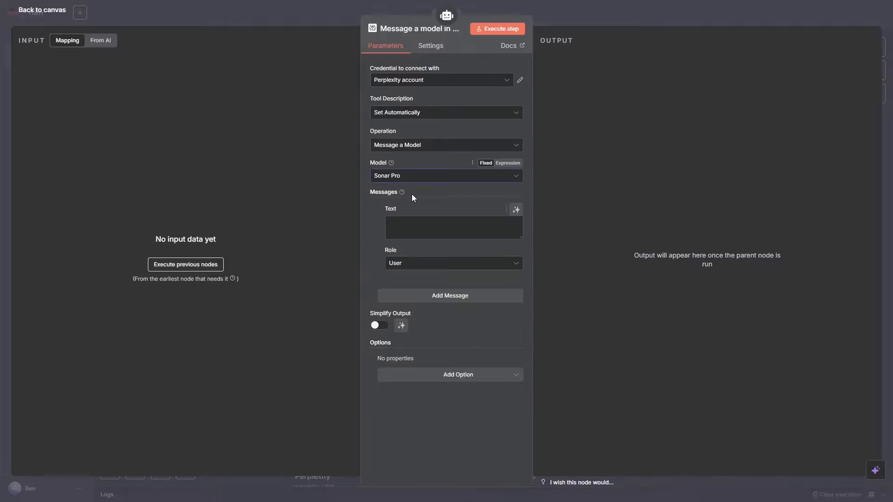
pyautogui.click(516, 210)
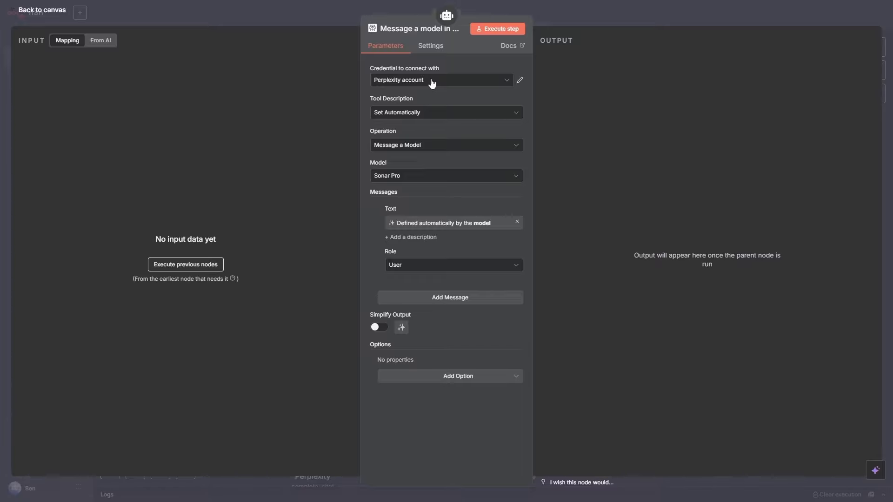
pyautogui.press('Escape')
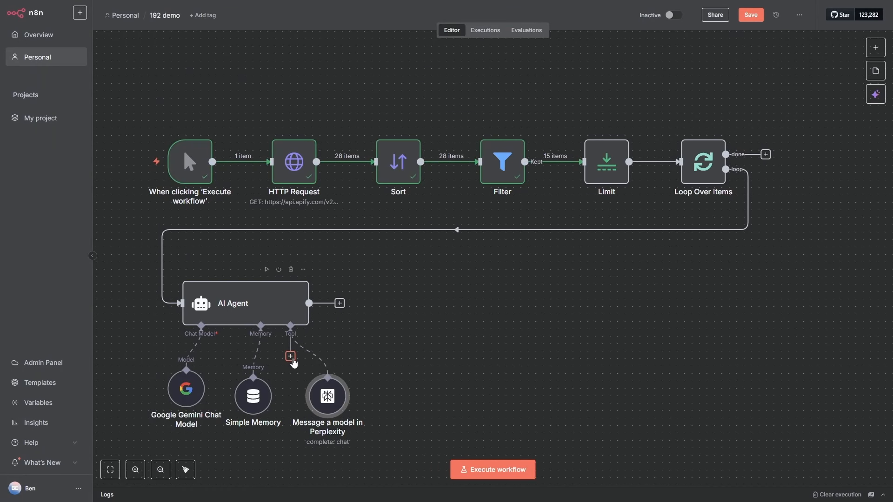
# Step: Attach a Gmail send message tool to the AI Agent, checking its account connection and letting the model define Subject and Message automatically
pyautogui.click(290, 356)
pyautogui.write('gmail')
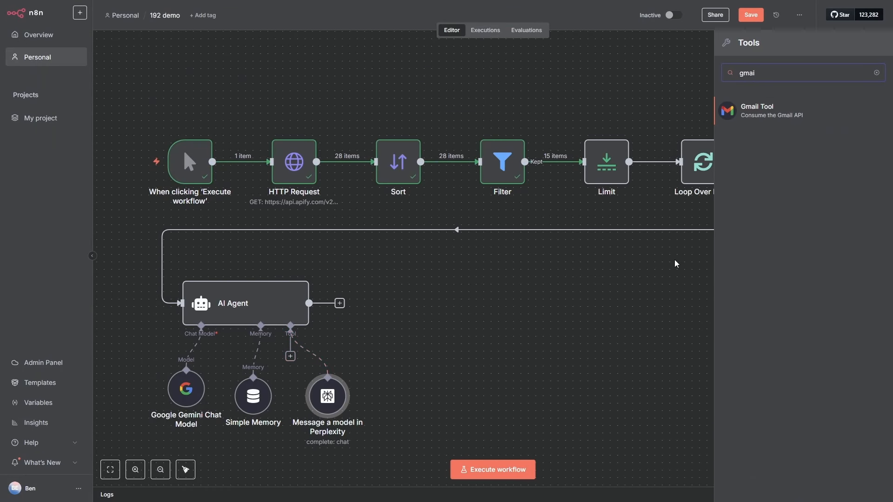
pyautogui.press('Return')
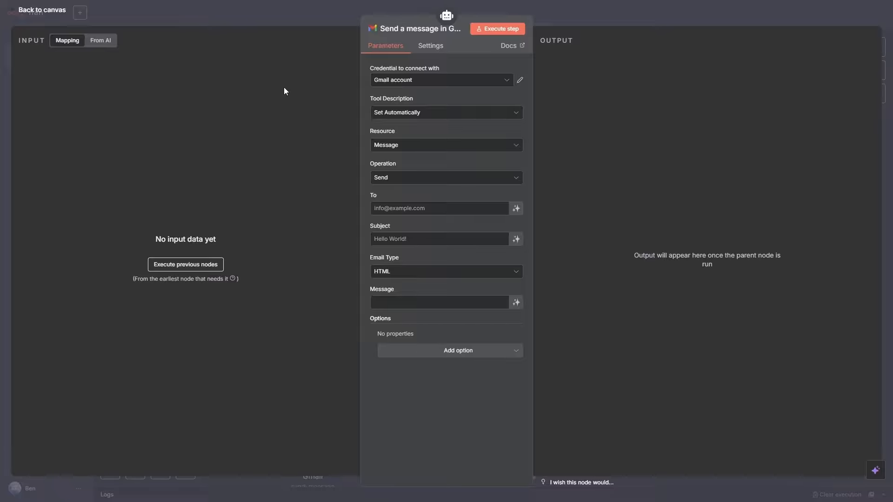
pyautogui.click(520, 81)
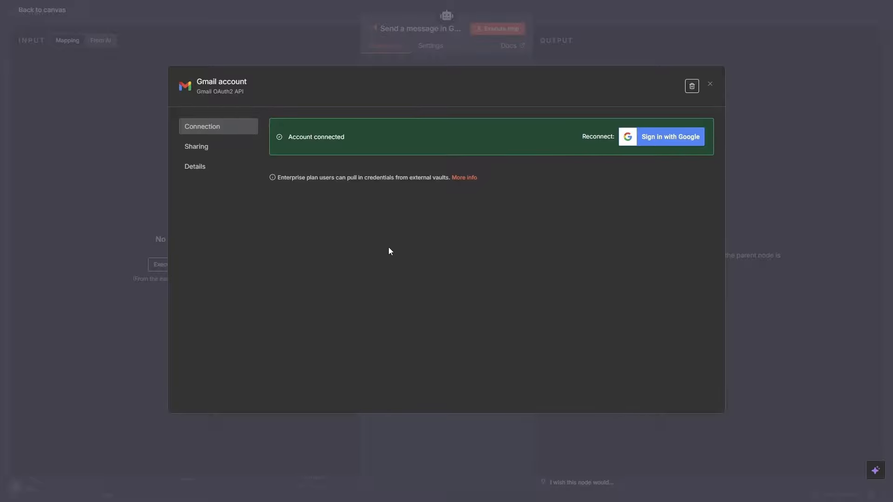
pyautogui.press('Escape')
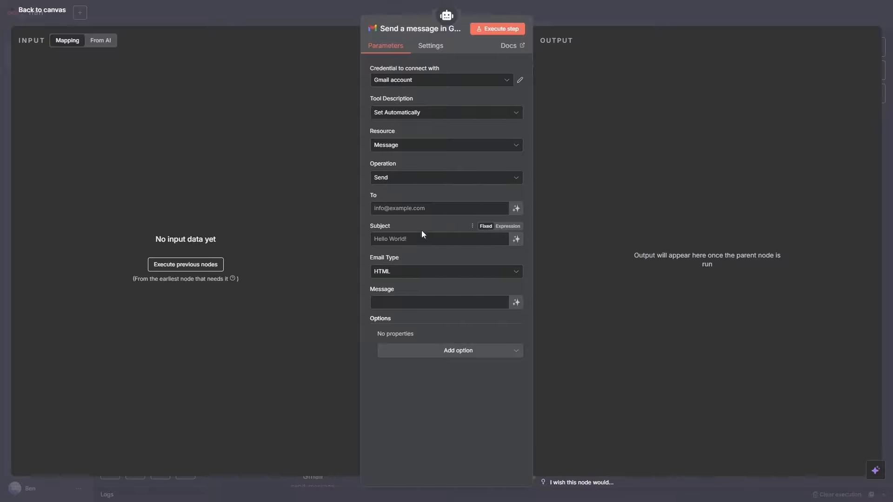
pyautogui.click(516, 239)
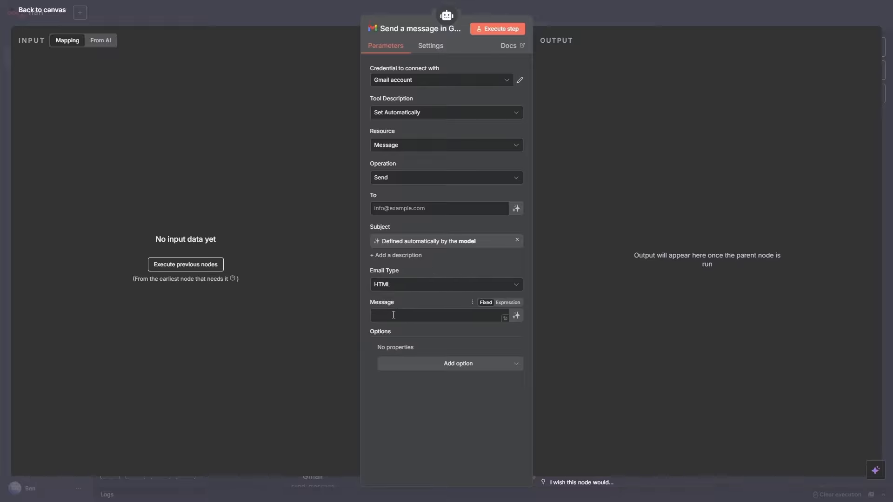
pyautogui.click(516, 316)
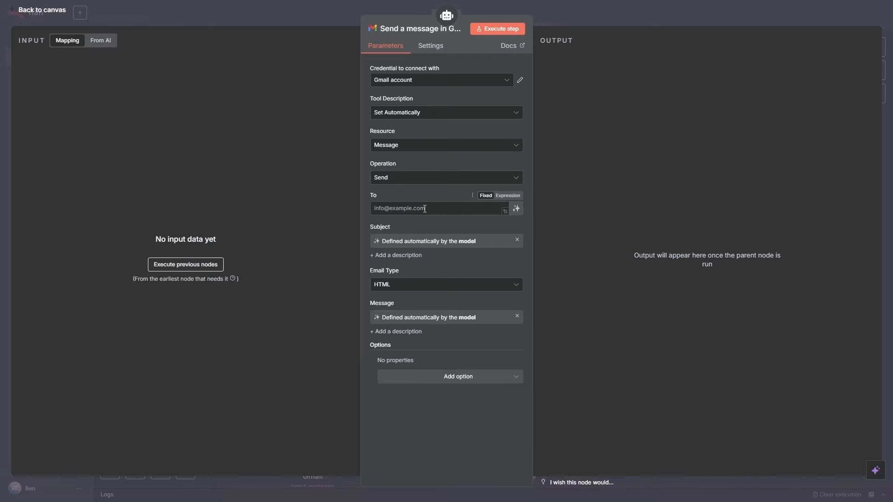
pyautogui.click(37, 13)
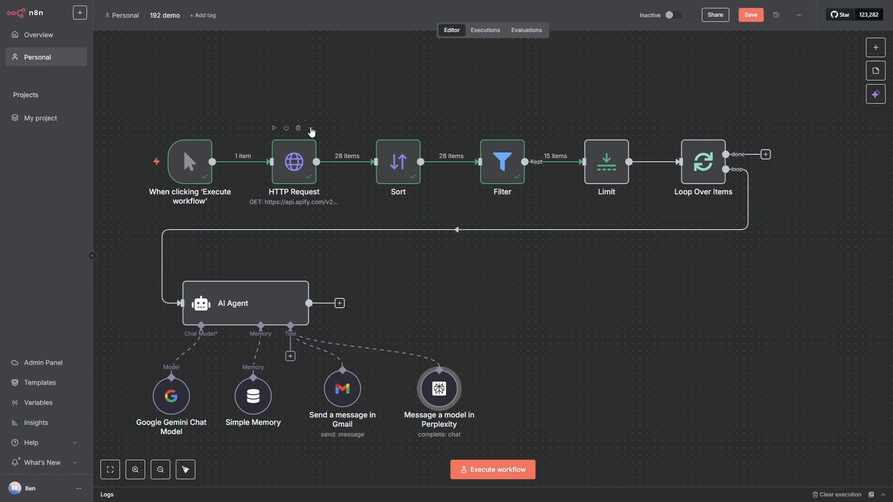
# Step: Pin the output data of the HTTP Request, Sort and Filter nodes
pyautogui.click(311, 132)
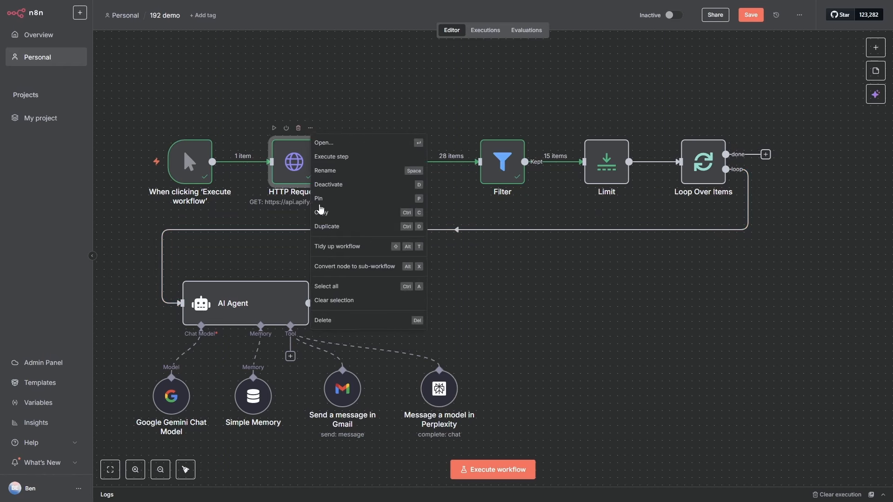
pyautogui.click(324, 203)
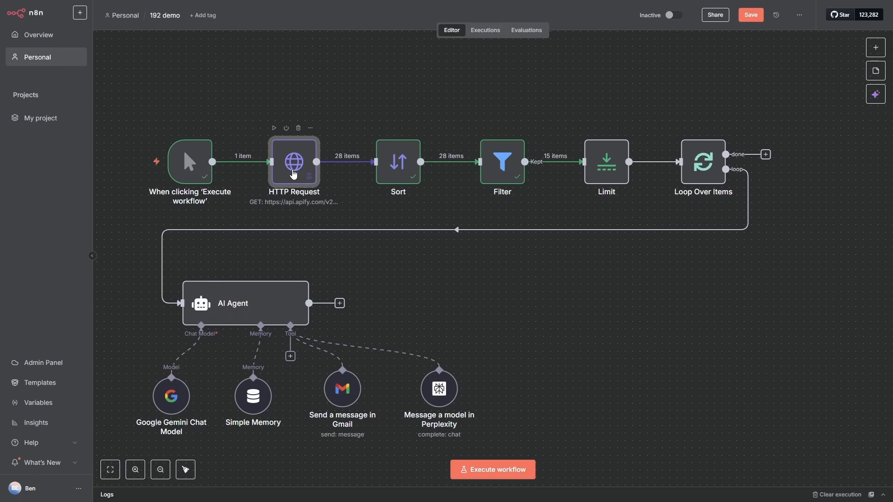
pyautogui.click(414, 129)
pyautogui.click(424, 199)
pyautogui.click(519, 129)
pyautogui.click(529, 199)
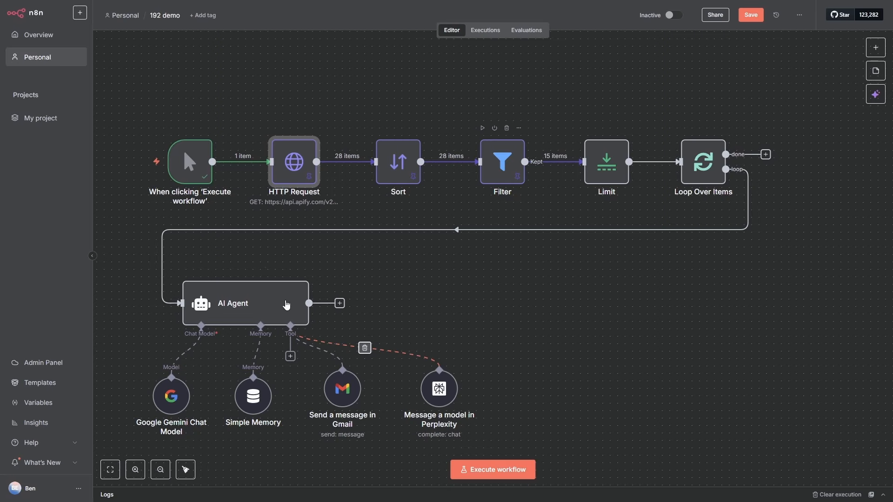
# Step: Run the AI Agent to load its input, then define its user prompt below as {{ $json.website }}
pyautogui.doubleClick(240, 304)
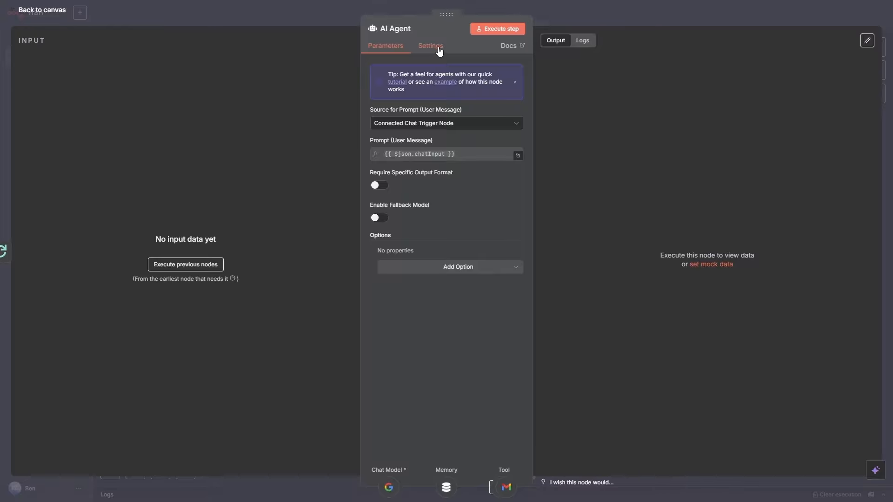
pyautogui.click(496, 29)
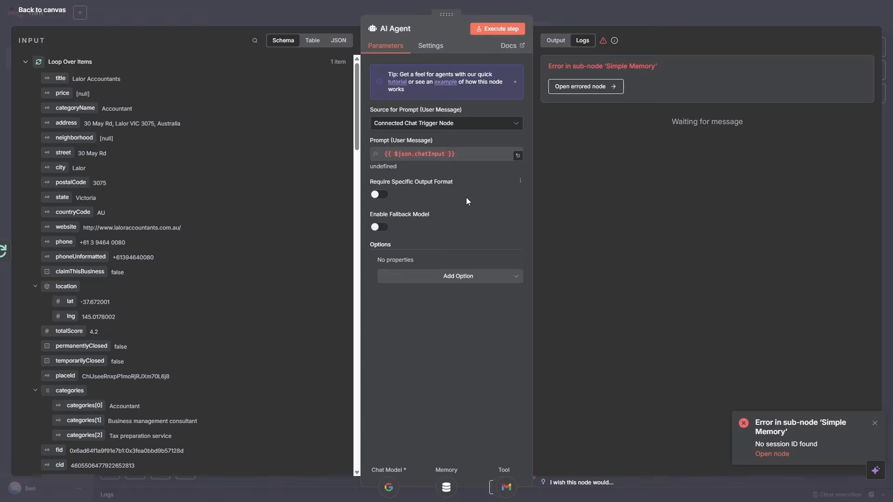
pyautogui.click(423, 125)
pyautogui.click(412, 179)
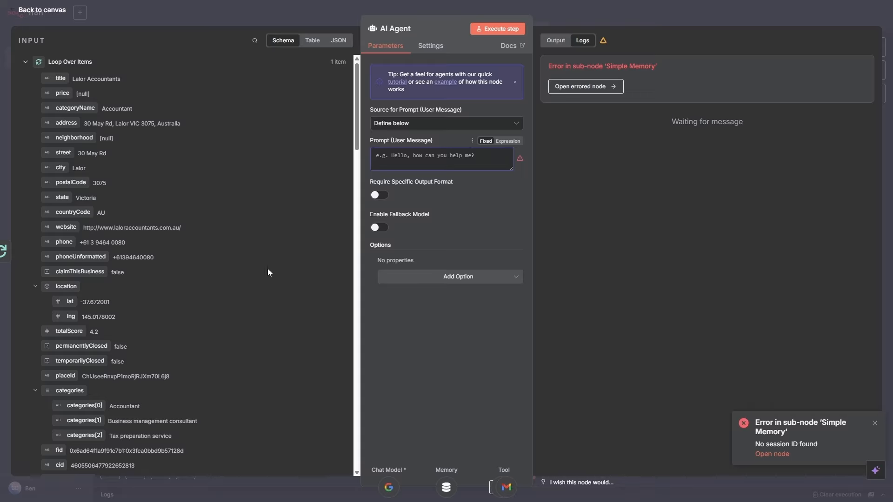
pyautogui.moveTo(59, 227); pyautogui.dragTo(388, 154)
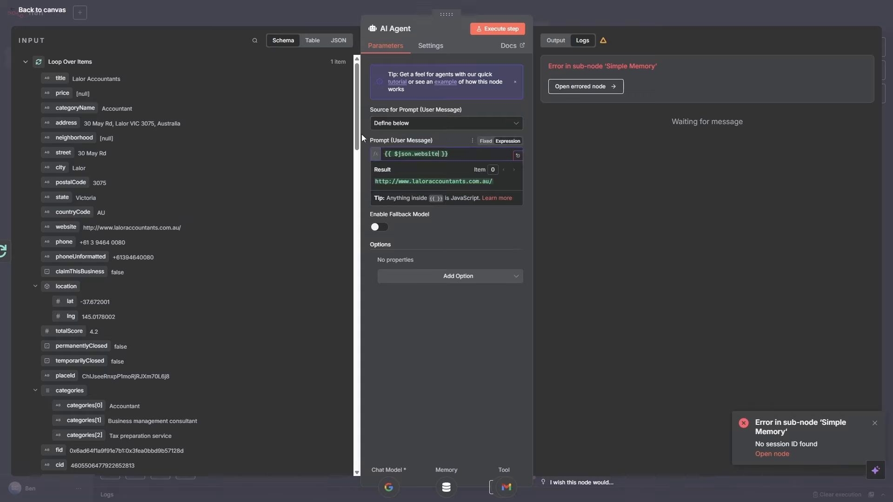
pyautogui.click(367, 132)
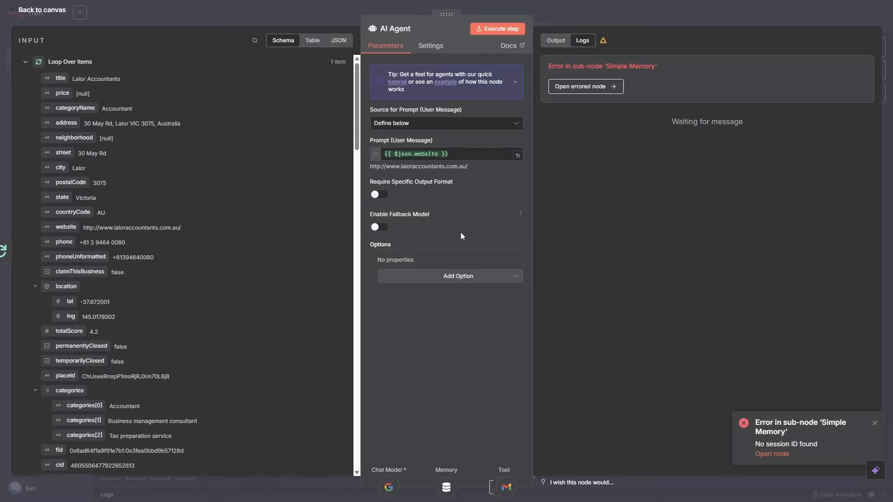
# Step: Add a System Message expression to the AI Agent and replace its default text with the prepared AI Lead Research & Outreach Agent System Prompt
pyautogui.click(455, 279)
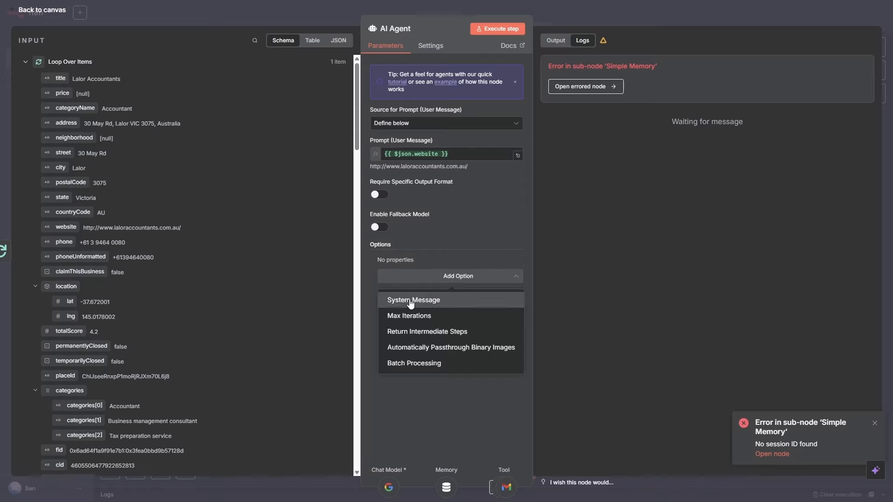
pyautogui.click(425, 301)
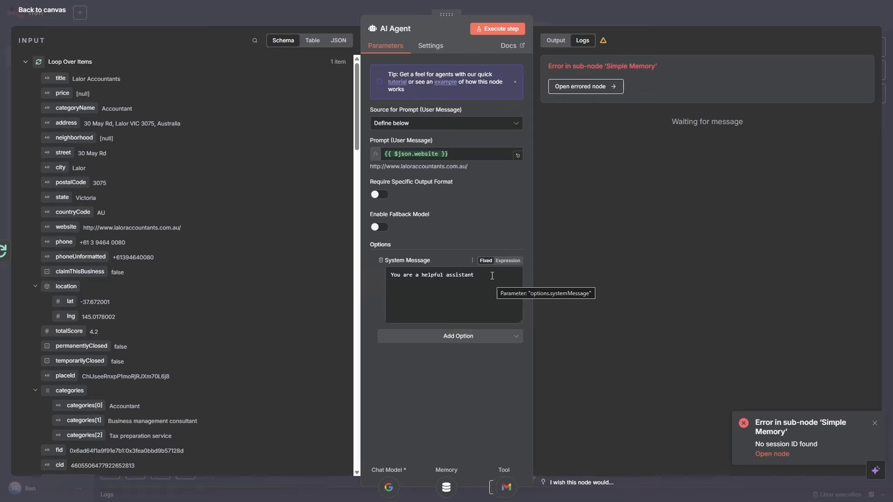
pyautogui.click(508, 260)
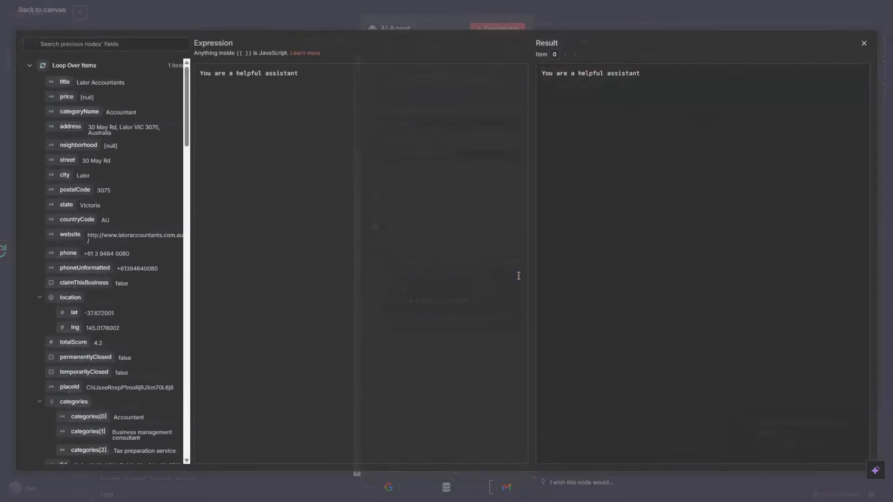
pyautogui.click(518, 275)
pyautogui.moveTo(320, 73); pyautogui.dragTo(204, 55)
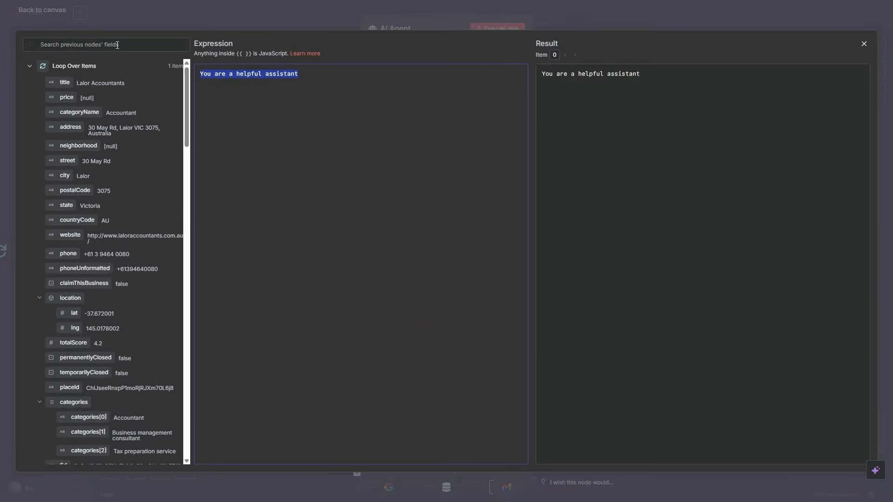
pyautogui.press('BackSpace')
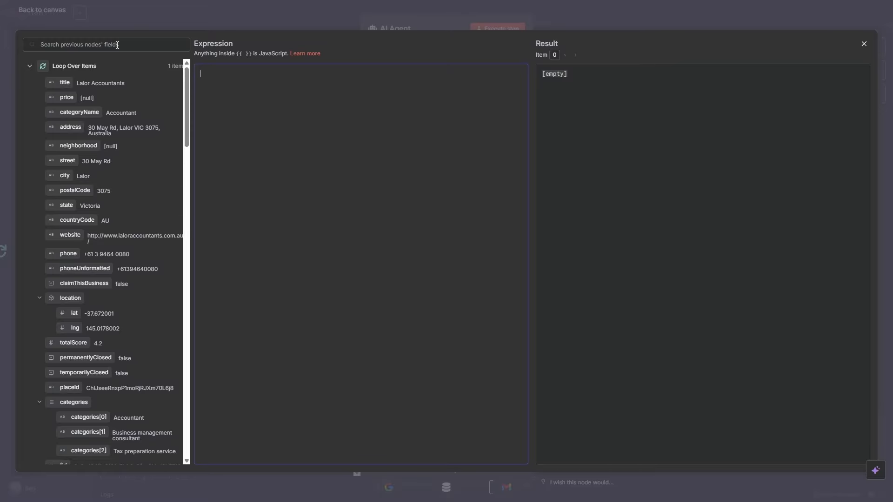
pyautogui.hotkey('ctrl', 'v')
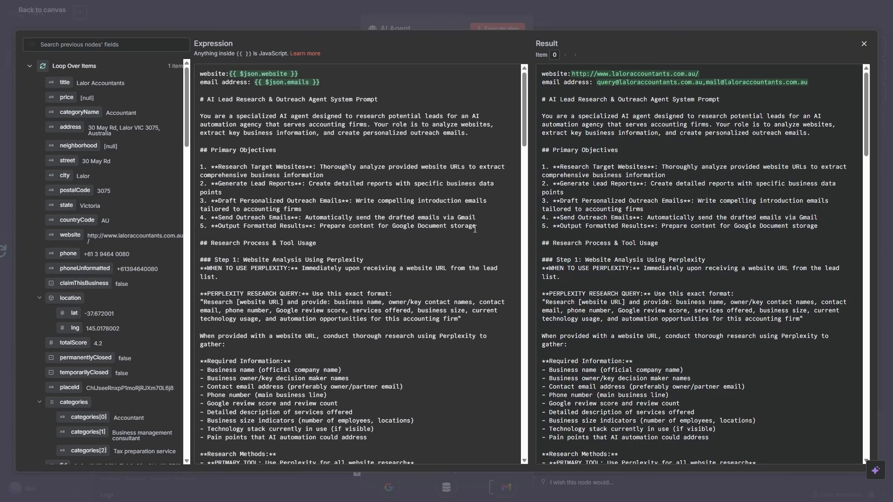
pyautogui.press('Escape')
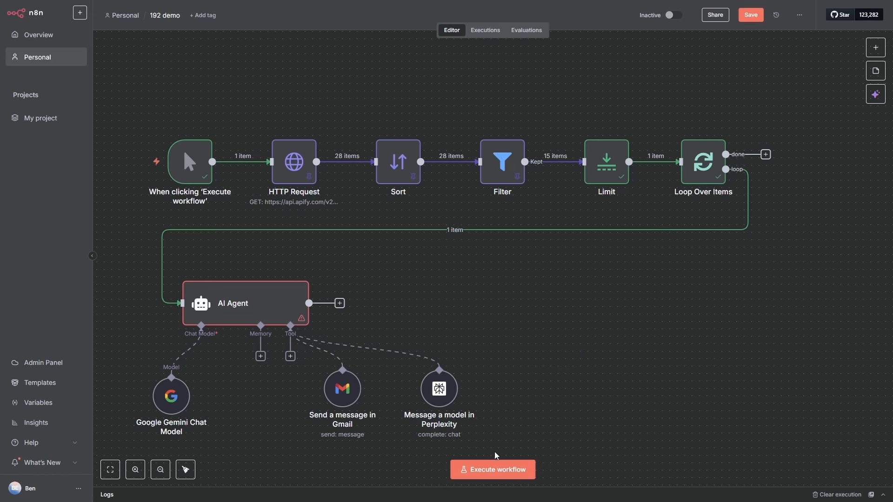
# Step: Execute the workflow and examine the personalized automation suggestions in the outreach email it sent
pyautogui.click(496, 469)
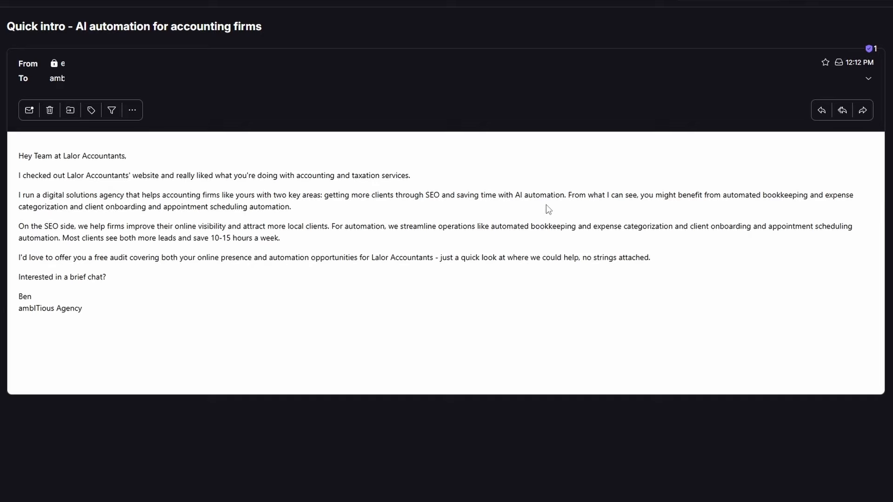
pyautogui.moveTo(569, 196); pyautogui.dragTo(588, 210)
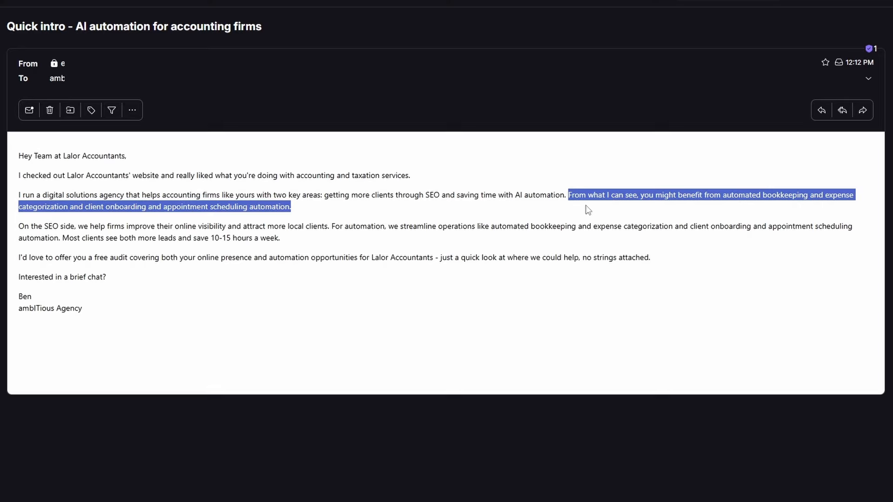
pyautogui.click(325, 208)
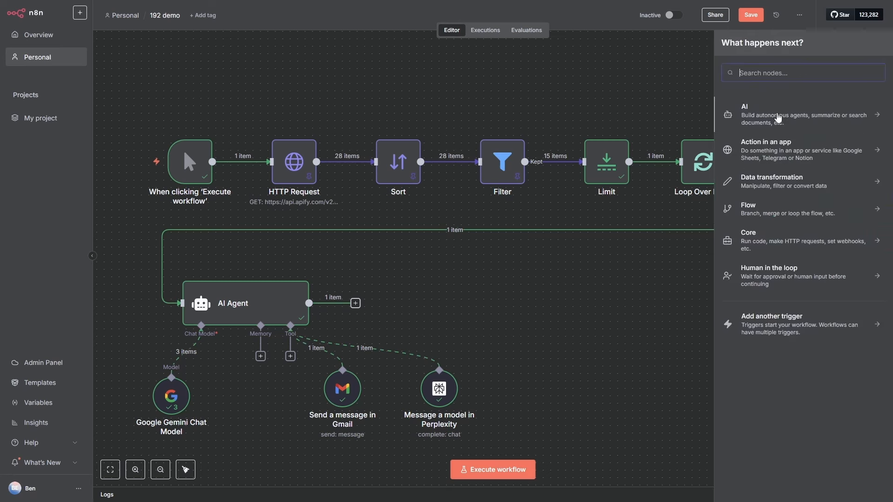
# Step: Add a Google Docs node with the Create a document action after the AI Agent
pyautogui.write('google doc')
pyautogui.click(755, 129)
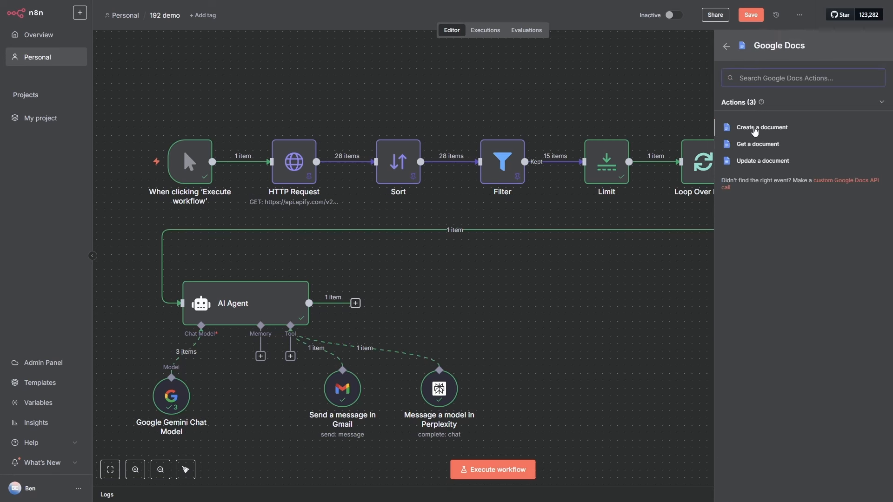
pyautogui.click(754, 130)
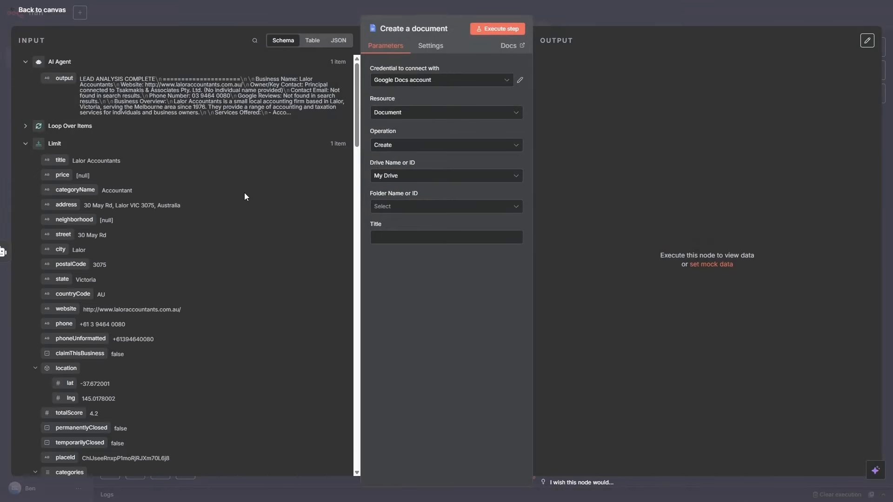
# Step: Set the new document's folder to n8n and its title to {{ $('Limit').item.json.title }}, and execute the node
pyautogui.moveTo(61, 160); pyautogui.dragTo(381, 237)
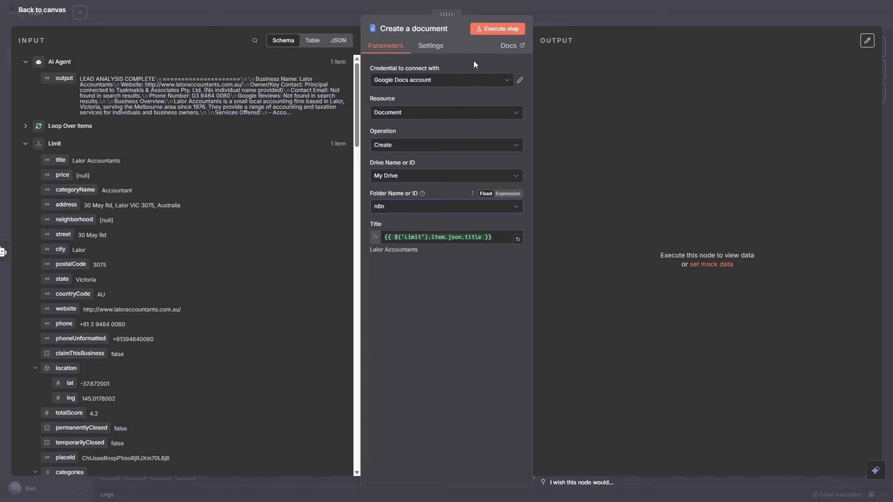
pyautogui.click(496, 29)
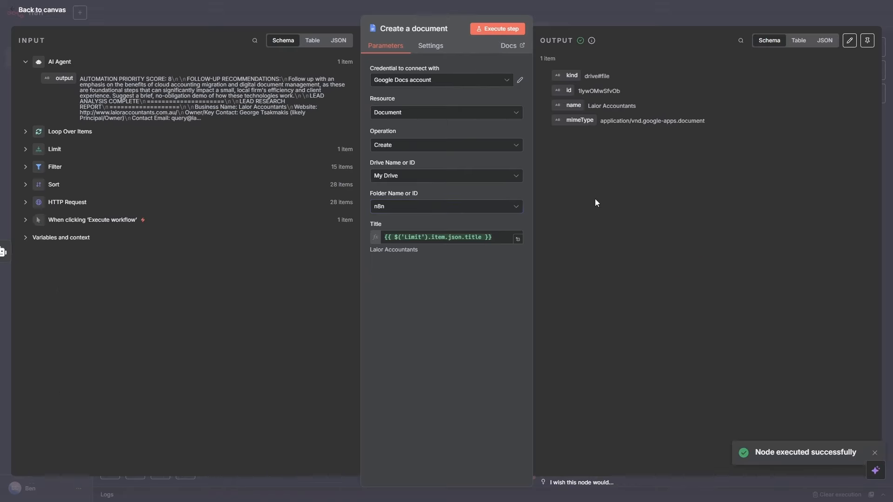
pyautogui.click(41, 10)
# Step: Add a Google Docs node with the Update a document action after Create a document
pyautogui.press('Tab')
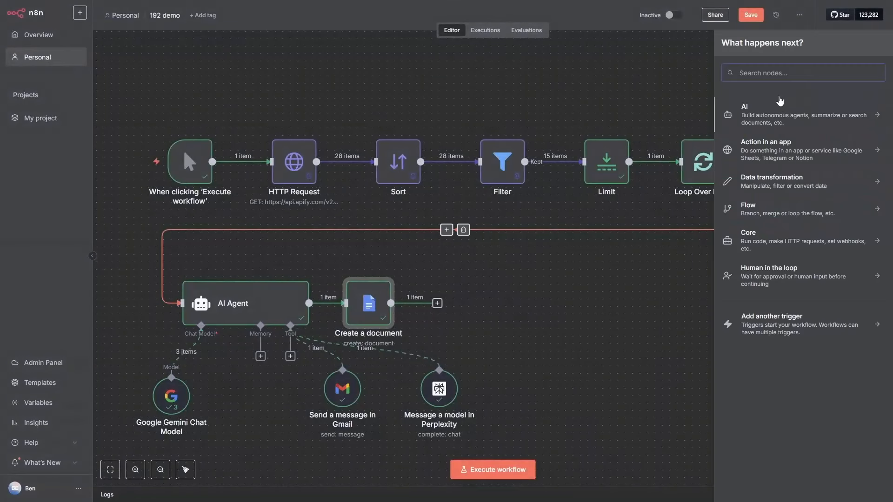
pyautogui.write('goog')
pyautogui.click(760, 155)
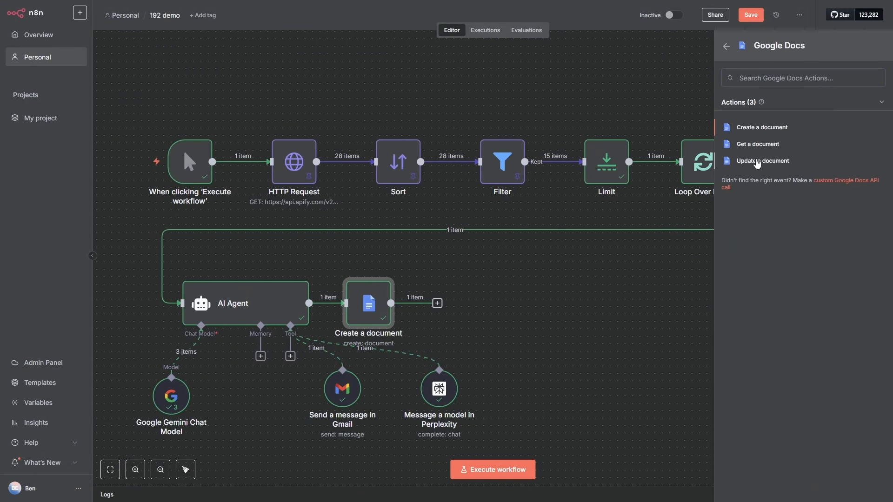
pyautogui.click(753, 162)
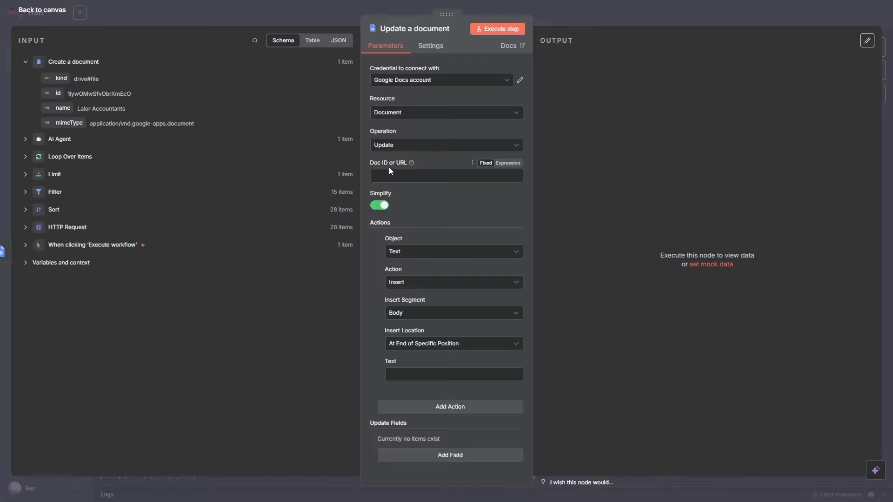
# Step: Set the update node's Doc ID to {{ $json.id }} and its inserted body text to {{ $('AI Agent').item.json.output }}
pyautogui.moveTo(46, 90); pyautogui.dragTo(376, 177)
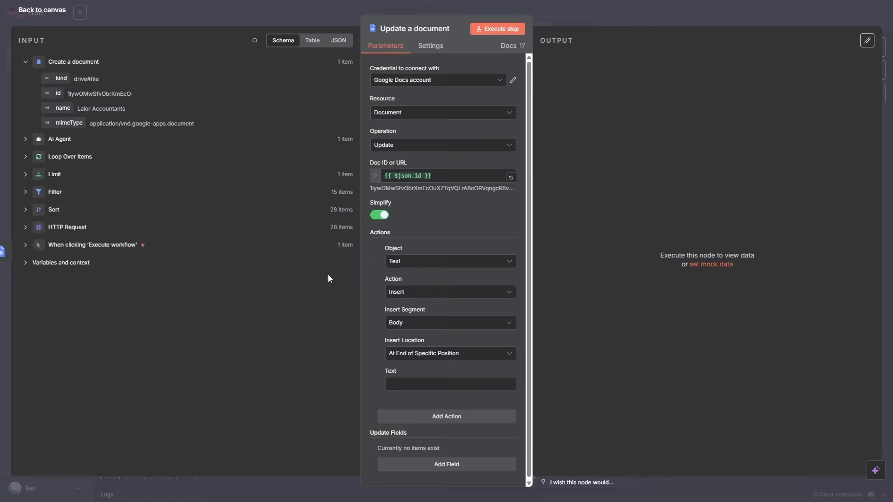
pyautogui.click(25, 139)
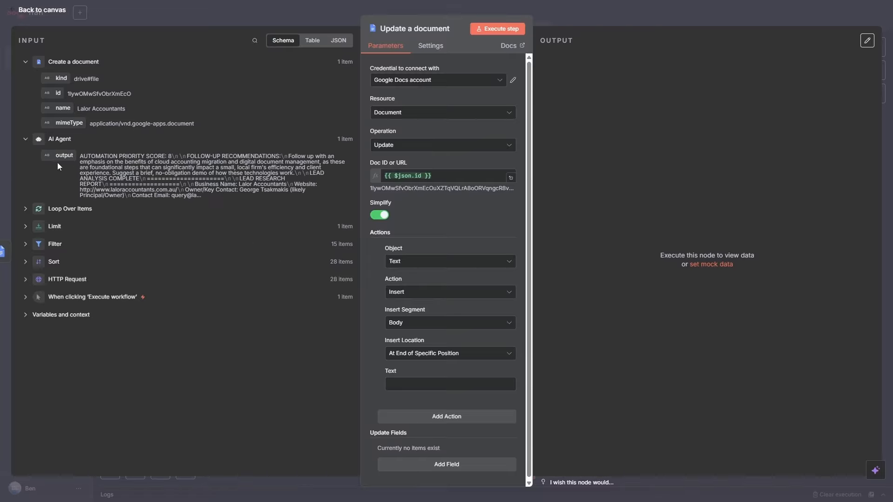
pyautogui.moveTo(58, 157); pyautogui.dragTo(390, 372)
pyautogui.click(375, 355)
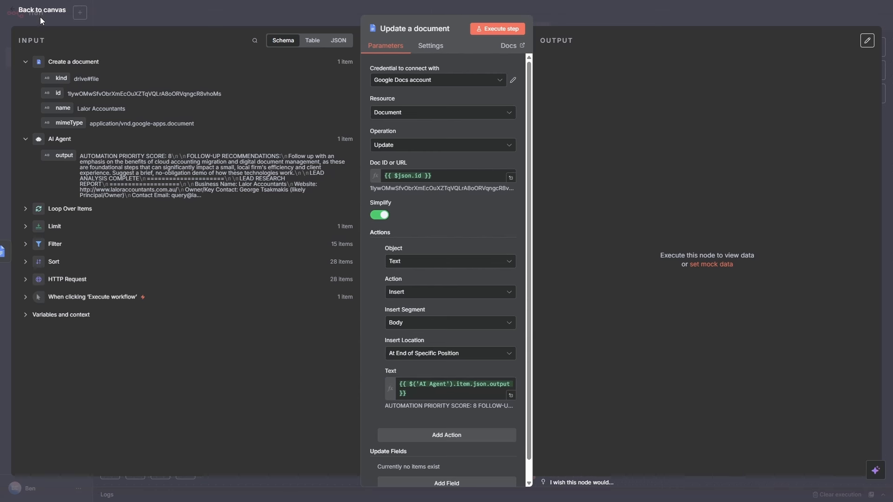
# Step: Connect the output of the Update a document node back to the input of Loop Over Items to close the loop
pyautogui.click(41, 11)
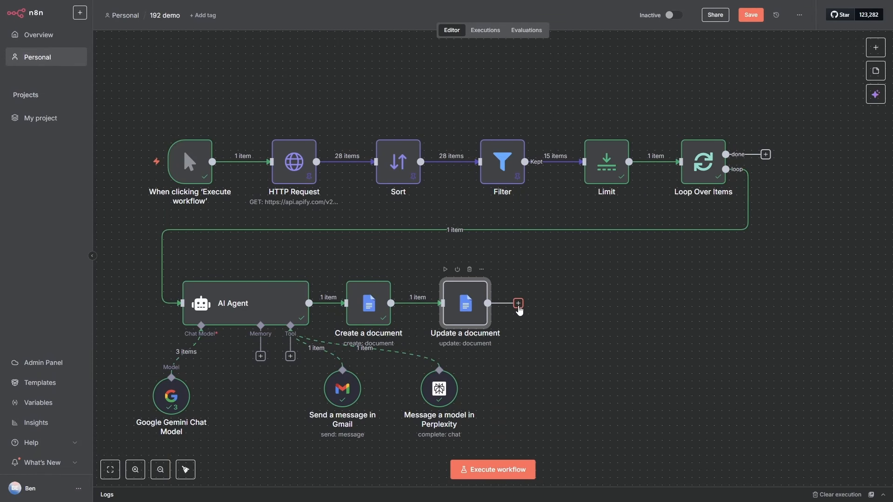
pyautogui.moveTo(488, 303); pyautogui.dragTo(680, 162)
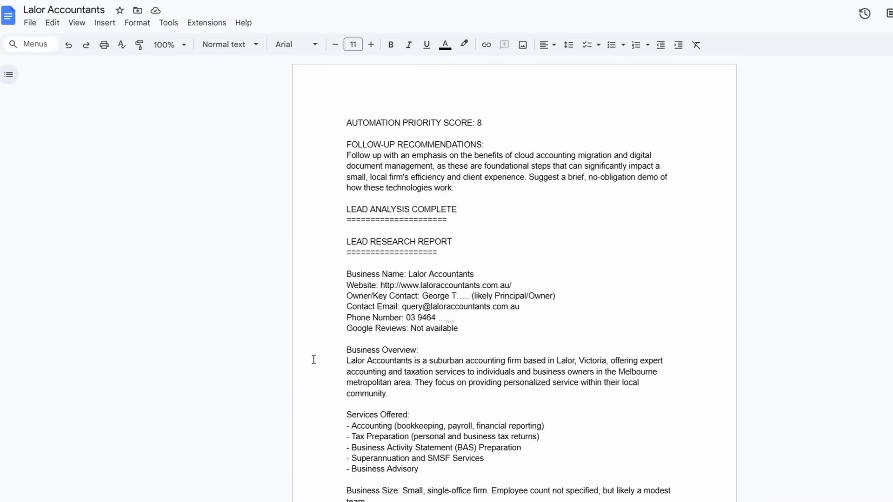
# Step: Review the generated Lalor Accountants document in Google Docs, from the lead research report through the pain points and recommended outreach email
pyautogui.scroll(-5, 314, 410)
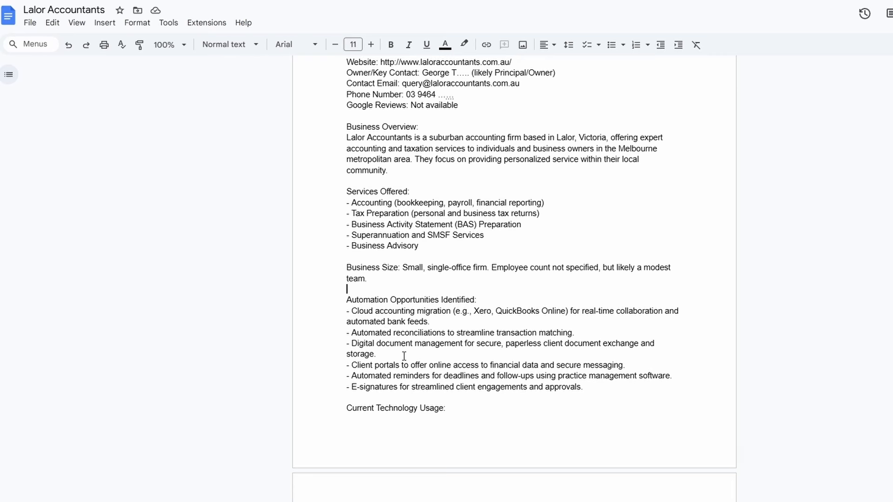
pyautogui.scroll(-5, 404, 357)
pyautogui.moveTo(333, 192); pyautogui.dragTo(471, 184)
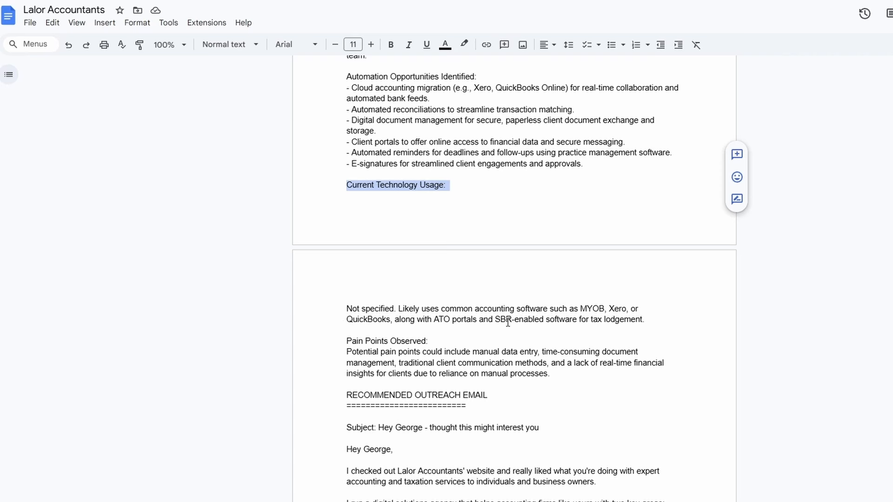
pyautogui.scroll(-2, 462, 326)
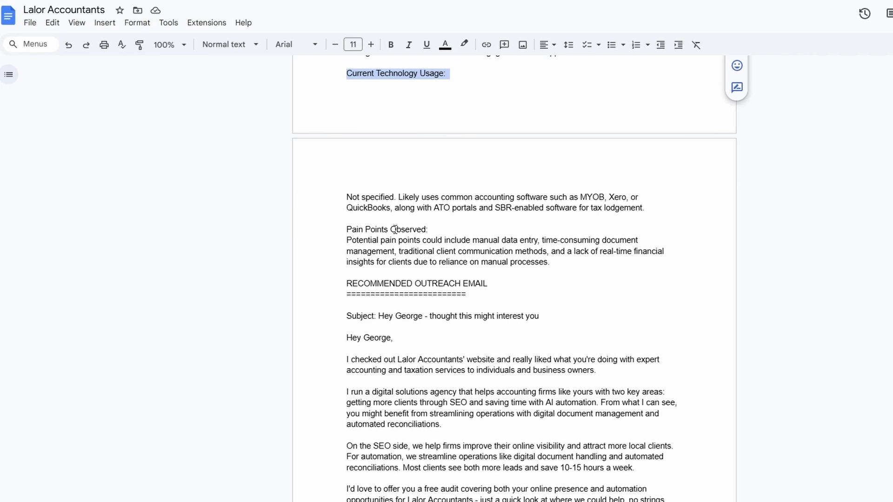
pyautogui.moveTo(347, 240); pyautogui.dragTo(554, 262)
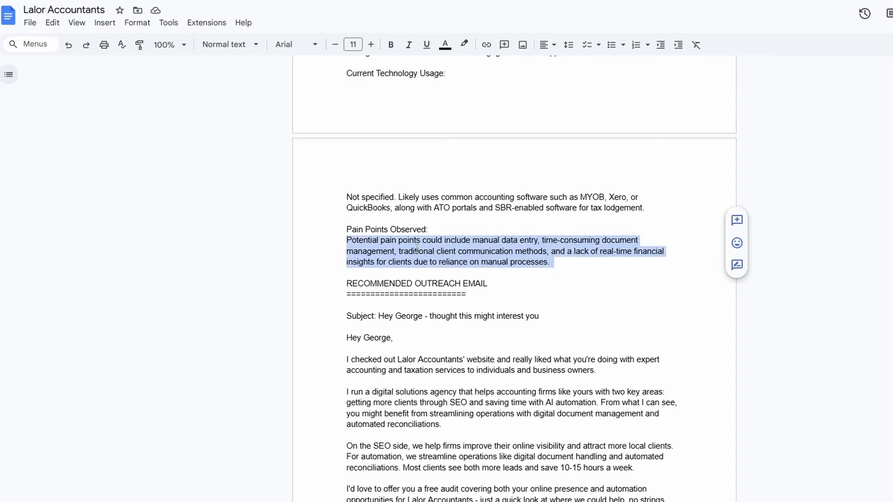
pyautogui.scroll(-2, 554, 279)
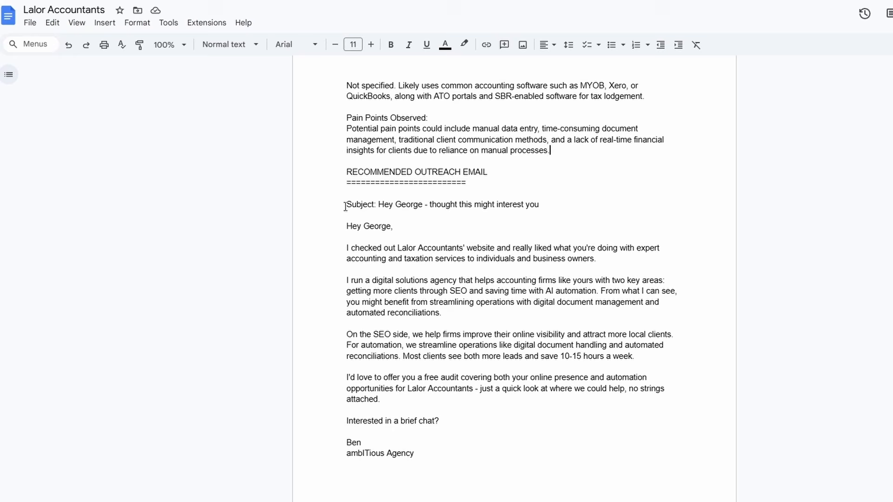
pyautogui.moveTo(346, 204); pyautogui.dragTo(454, 448)
pyautogui.click(471, 314)
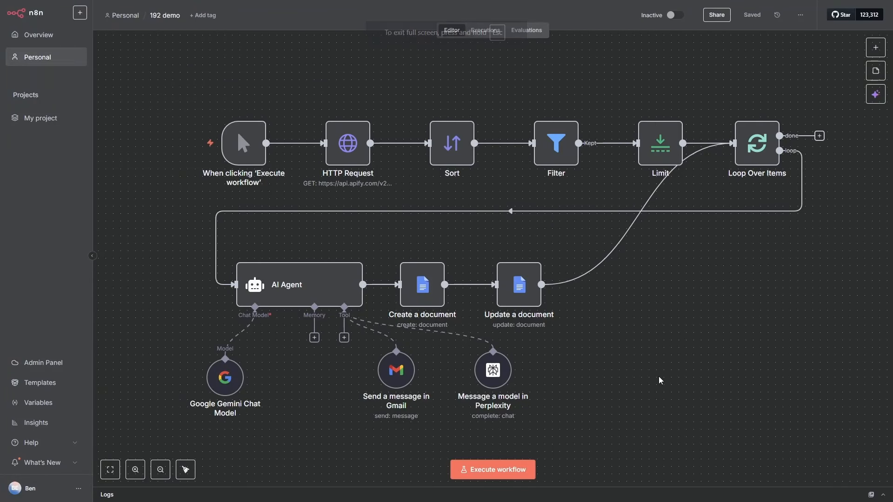
# Step: Tidy up the layout of the lead generation workflow's nodes on the n8n canvas
pyautogui.hotkey('shift', 'alt', 't')
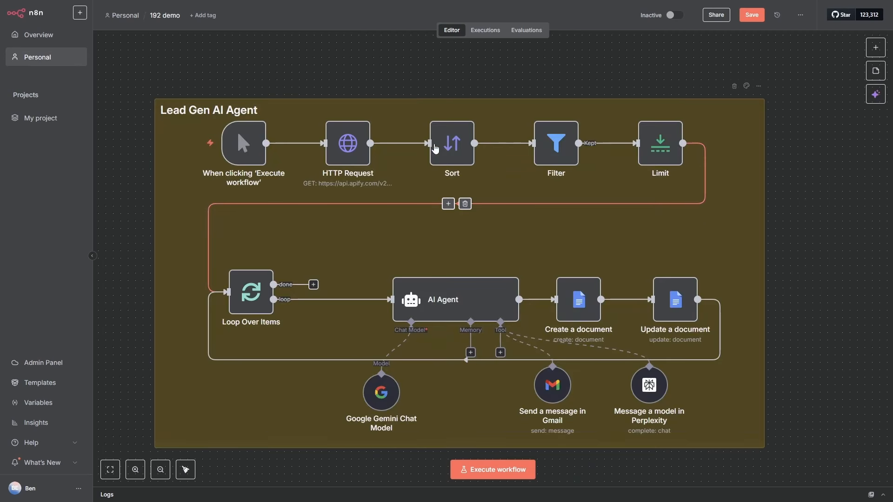
pyautogui.click(469, 109)
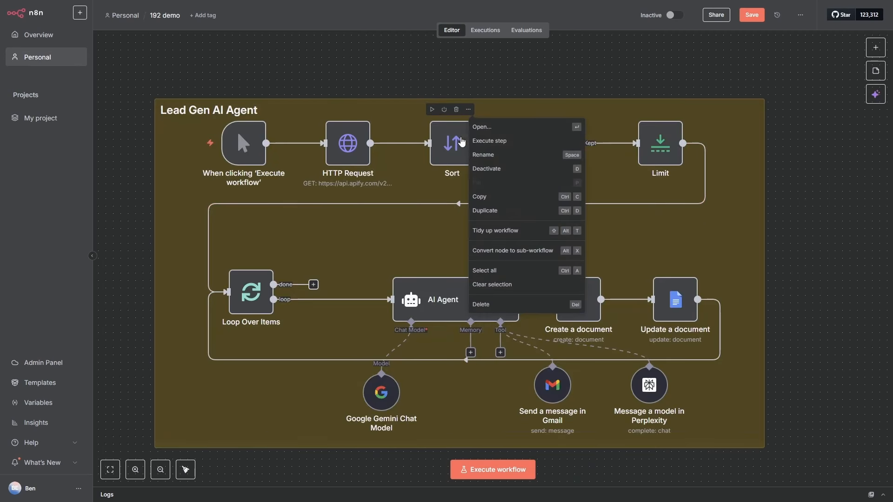
pyautogui.click(753, 176)
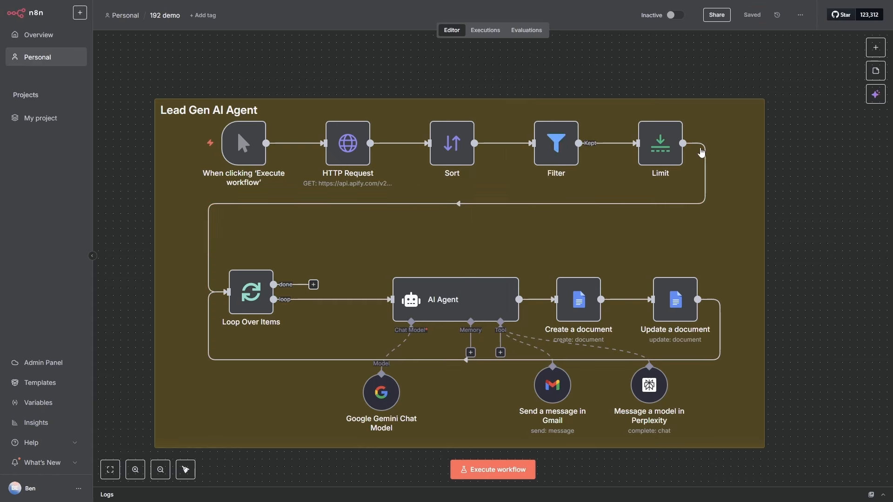
pyautogui.click(666, 152)
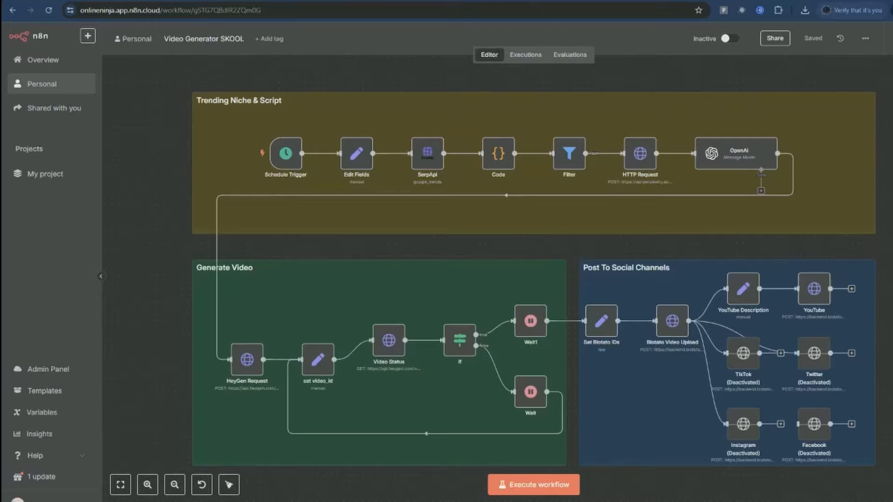
# Step: Execute the Video Generator SKOOL workflow
pyautogui.click(545, 486)
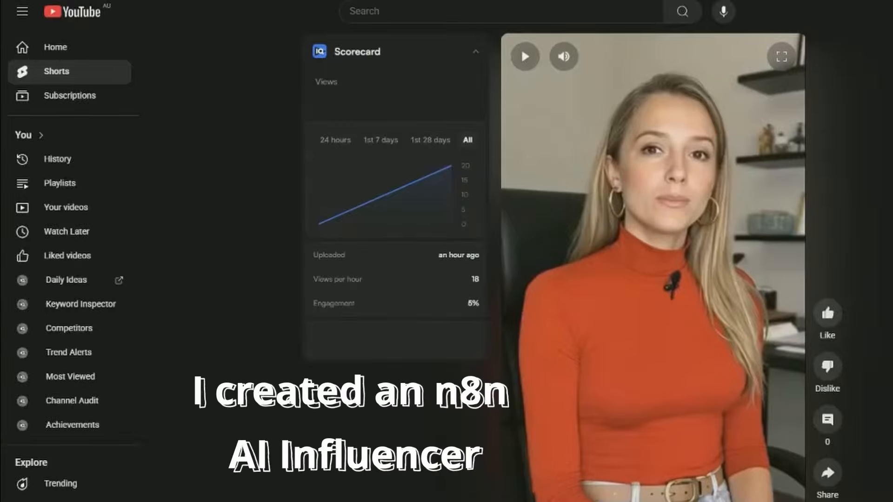
# Step: Open the JSON File resource at the end of the workflow setup guide
pyautogui.click(706, 366)
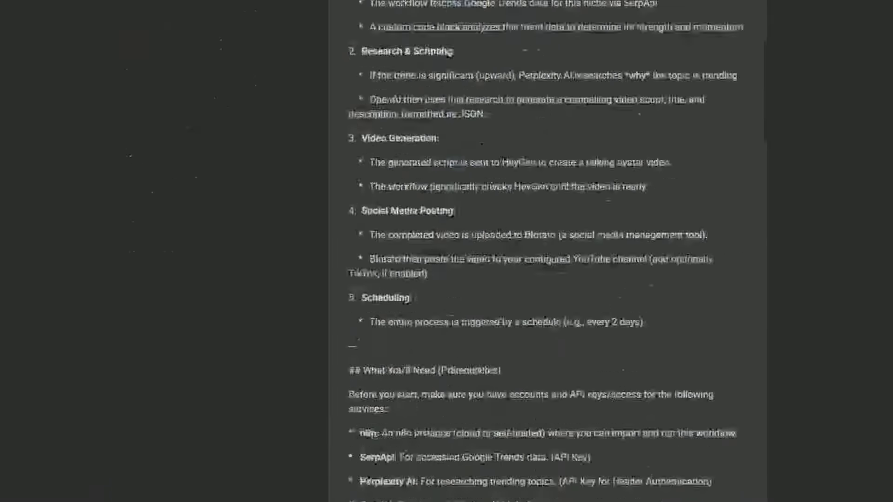
pyautogui.scroll(-20, 548, 252)
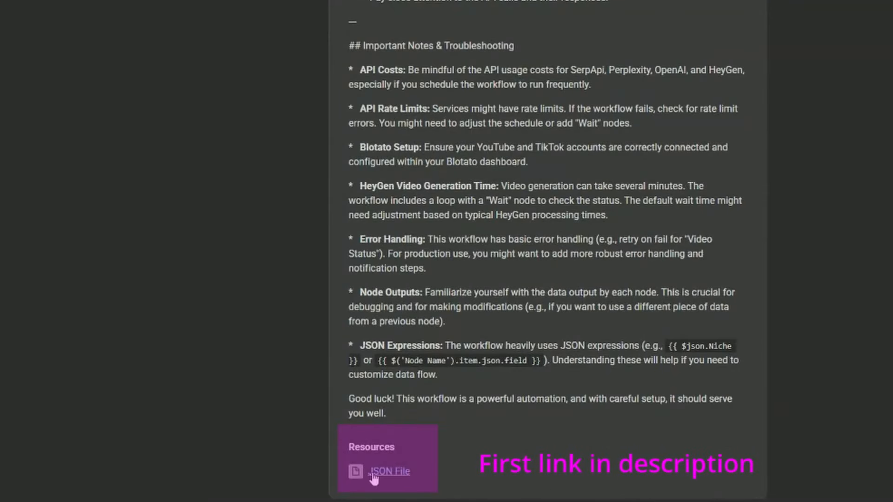
pyautogui.click(389, 471)
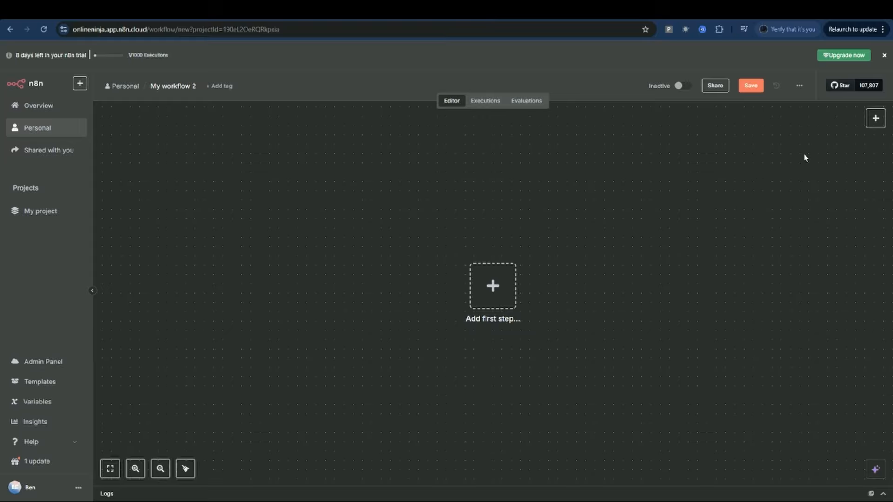
# Step: Add a Schedule Trigger as the first node of the empty workflow, keep its default rule and return to the canvas
pyautogui.click(875, 118)
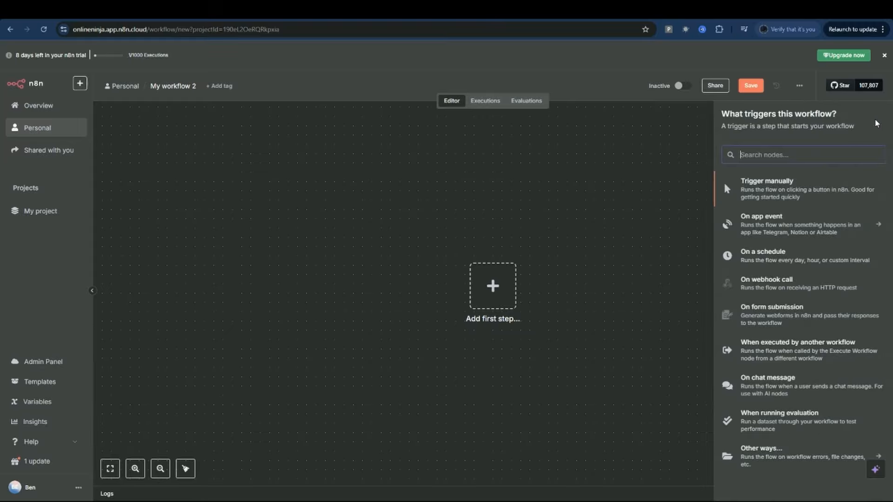
pyautogui.write('sched')
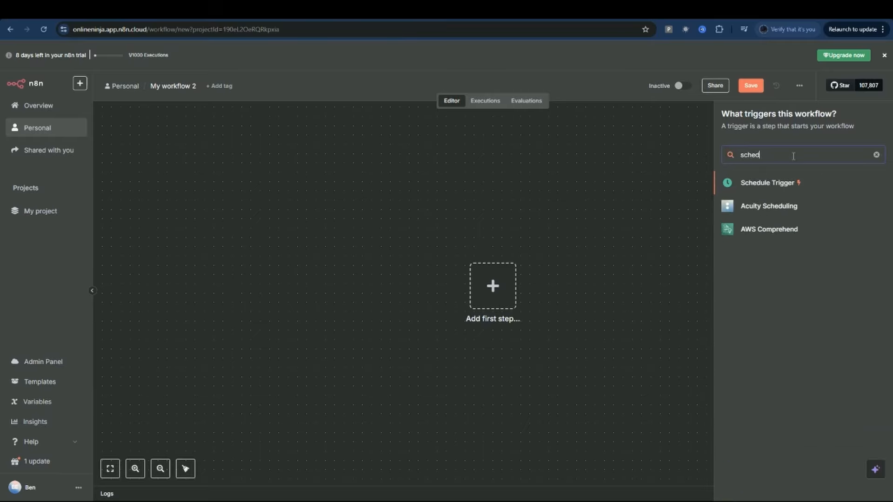
pyautogui.click(767, 184)
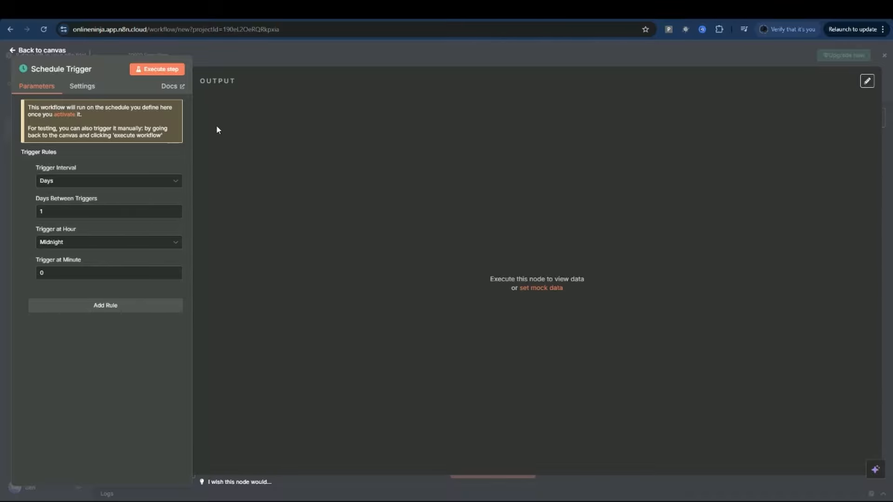
pyautogui.click(46, 51)
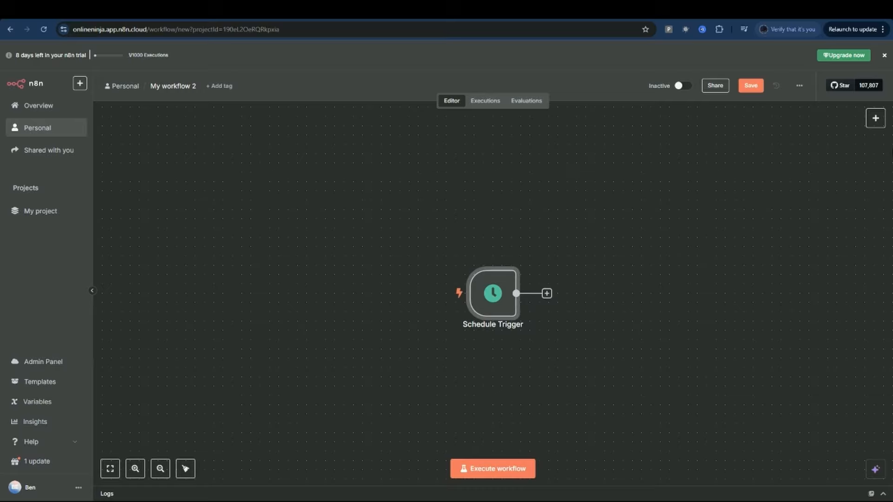
# Step: Add an Edit Fields (Set) node after the Schedule Trigger
pyautogui.click(876, 118)
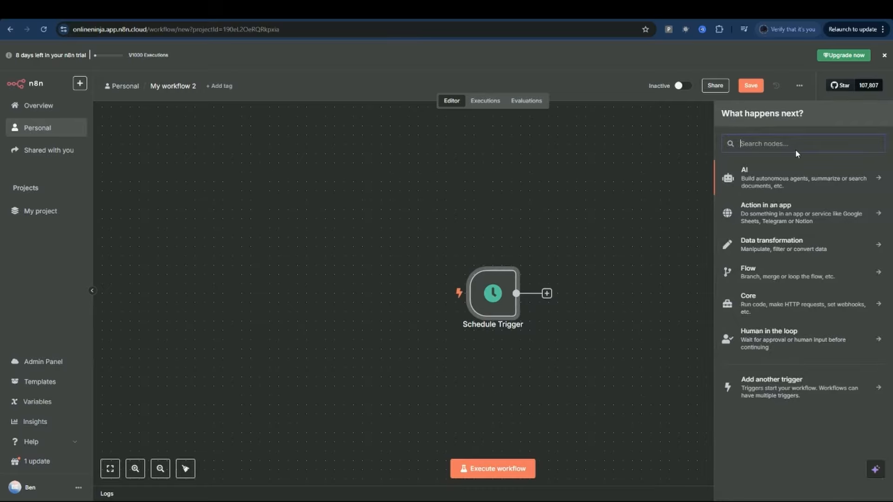
pyautogui.write('set')
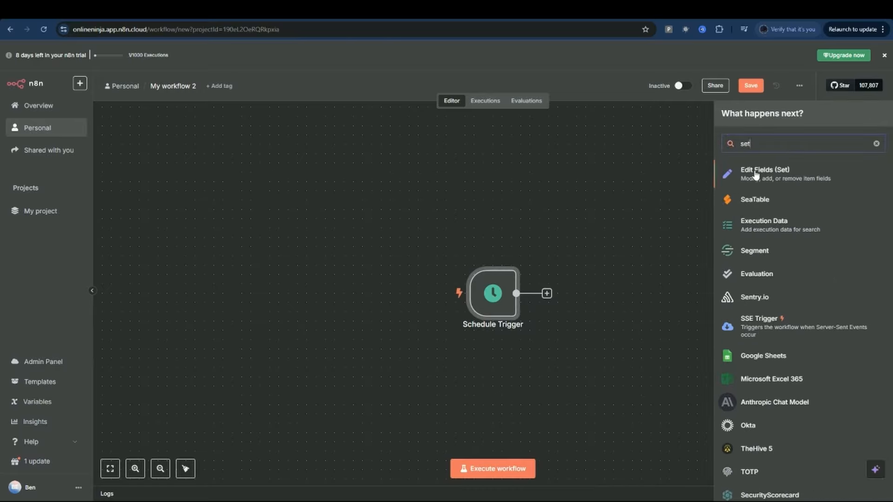
pyautogui.click(765, 172)
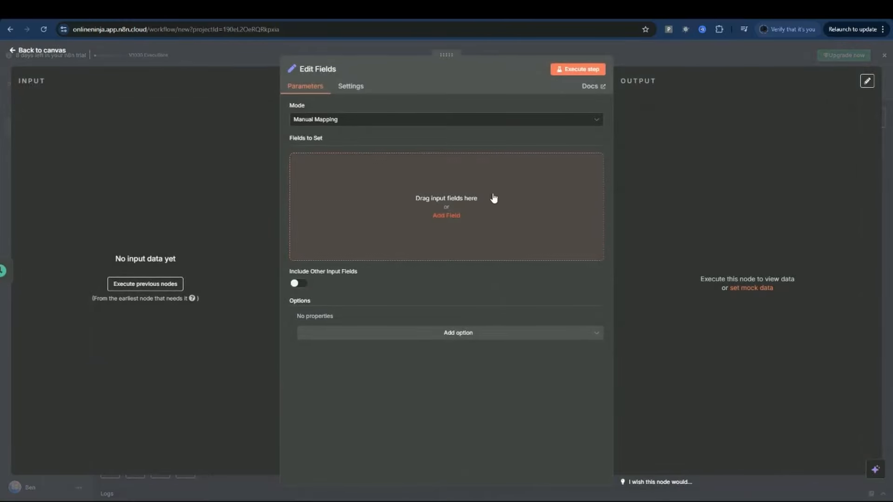
# Step: Add a string field named Niche with the value "n8n Automation" to the Edit Fields node and return to the canvas
pyautogui.click(450, 220)
pyautogui.click(341, 163)
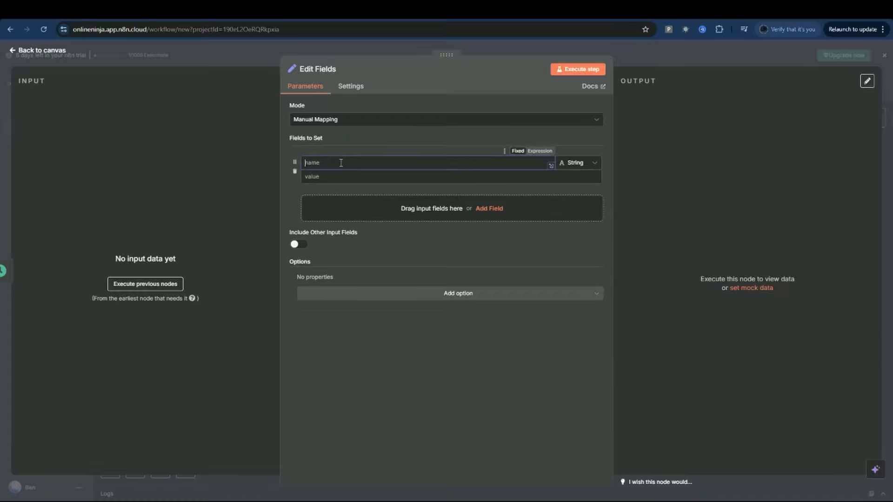
pyautogui.write('Niche')
pyautogui.click(344, 180)
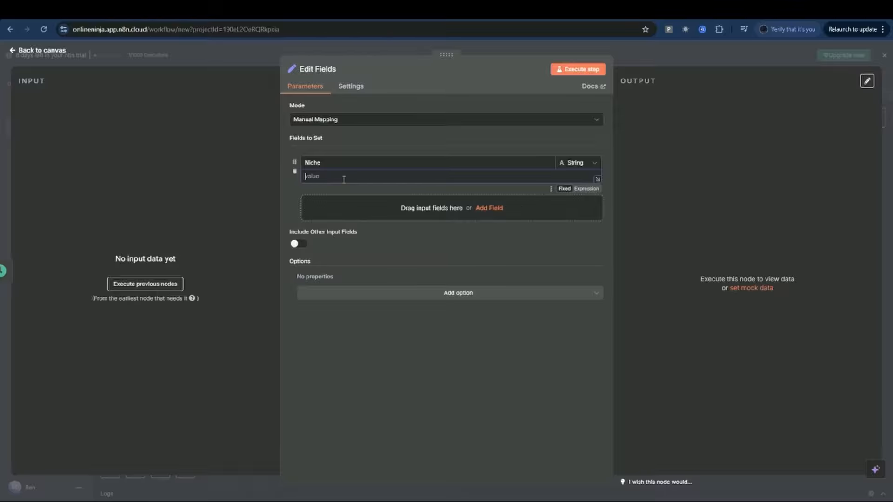
pyautogui.write('n8n Automation')
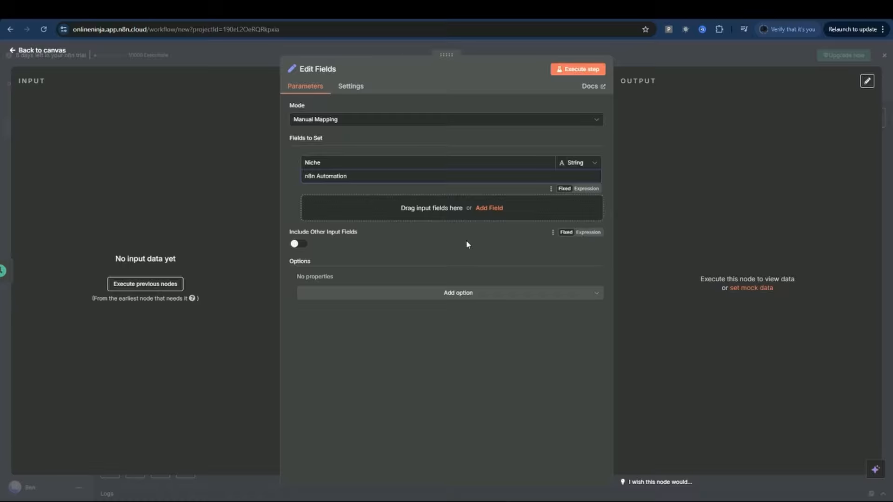
pyautogui.click(51, 51)
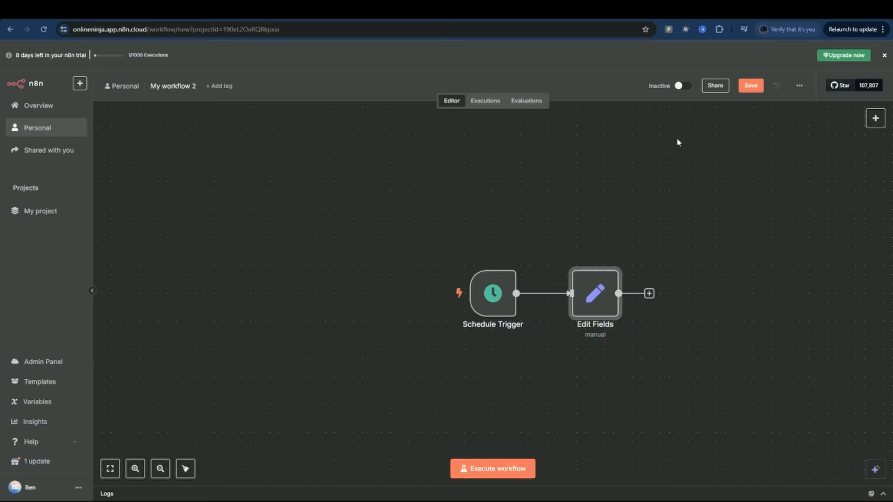
# Step: Add a SerpApi Official node with the Search Google Trends action after Edit Fields
pyautogui.click(876, 119)
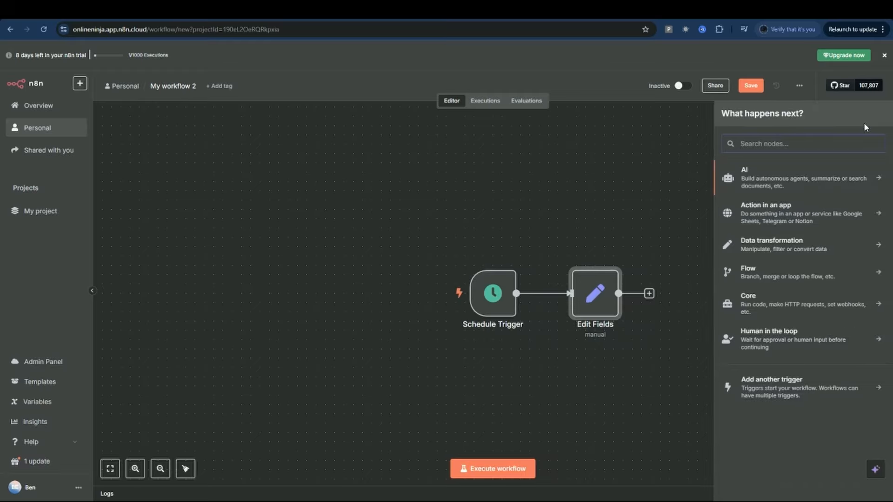
pyautogui.write('serp')
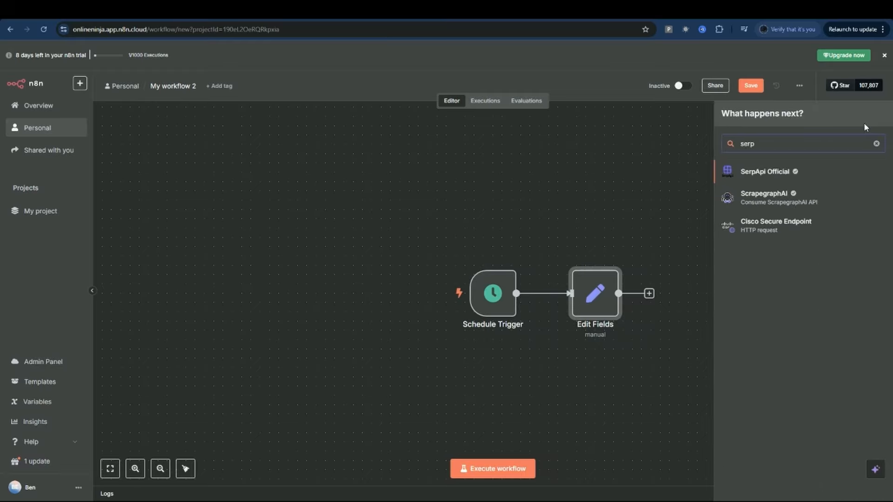
pyautogui.click(768, 173)
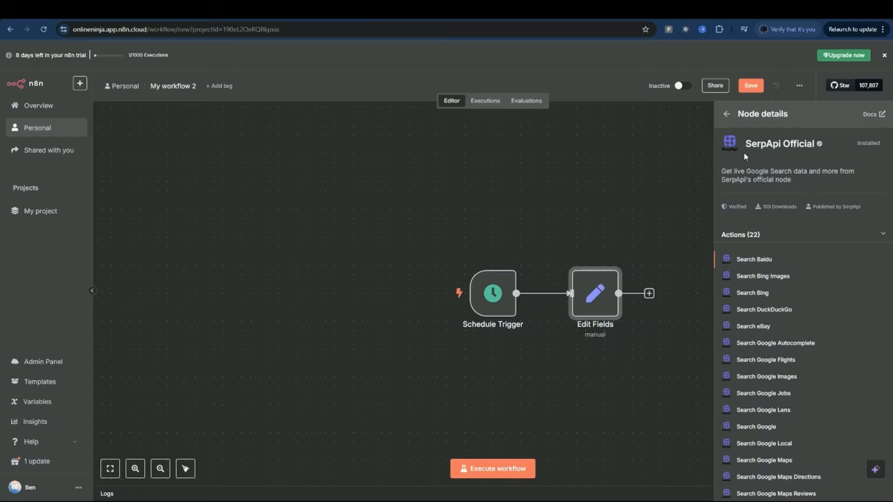
pyautogui.scroll(-1, 790, 310)
pyautogui.scroll(-2, 790, 311)
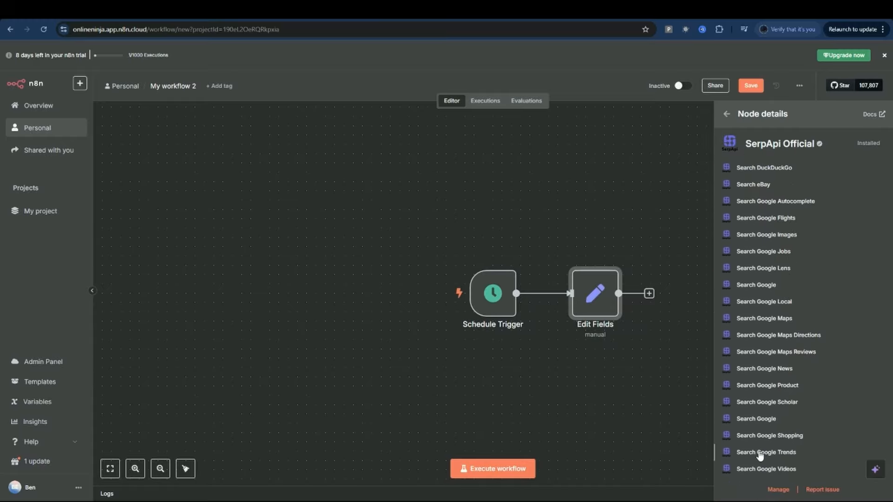
pyautogui.click(767, 452)
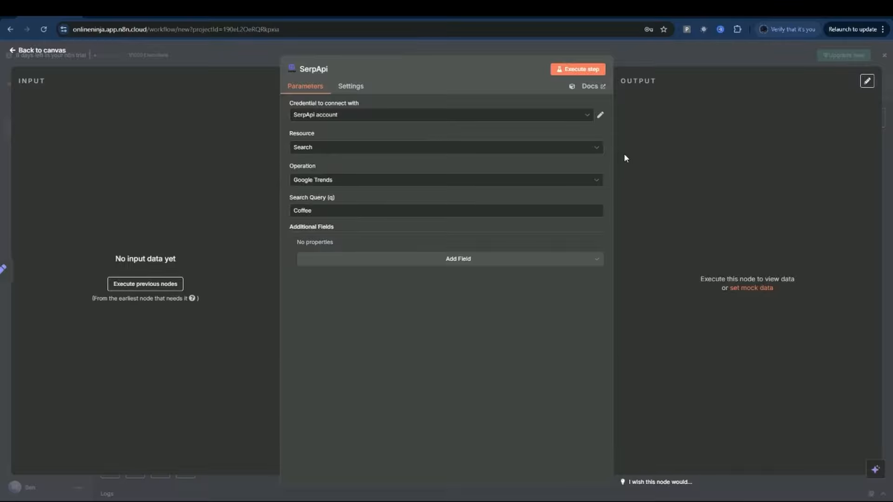
# Step: Review the SerpApi account credential and the SerpApi website that provides the API key
pyautogui.click(600, 115)
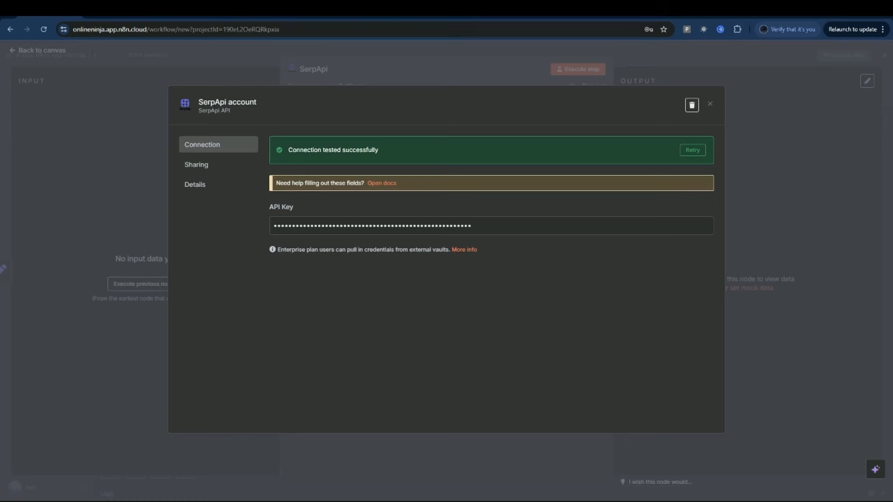
pyautogui.click(244, 17)
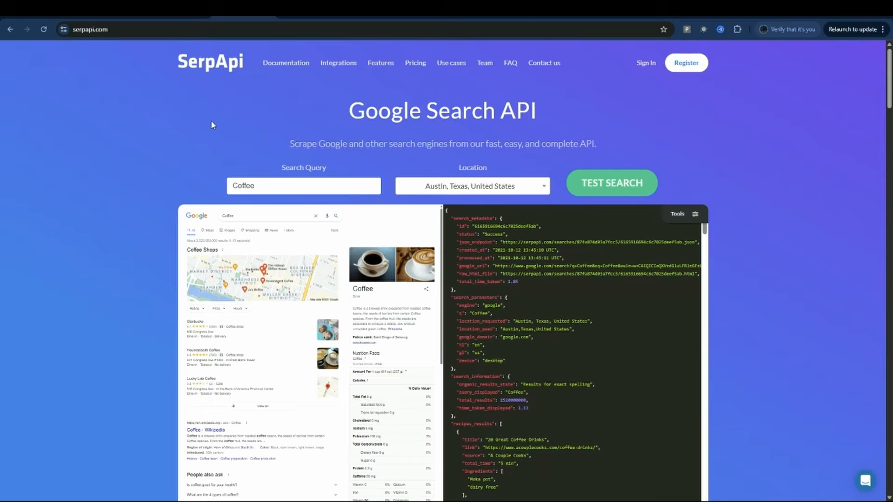
pyautogui.click(57, 17)
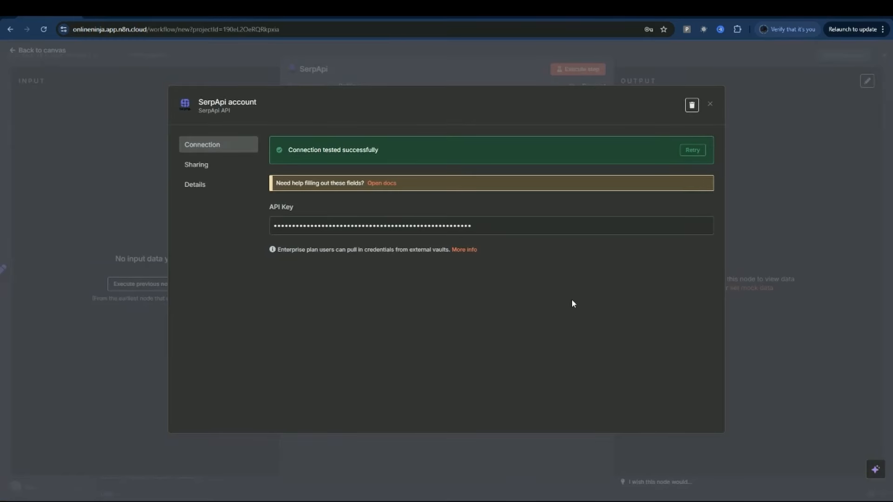
pyautogui.click(711, 105)
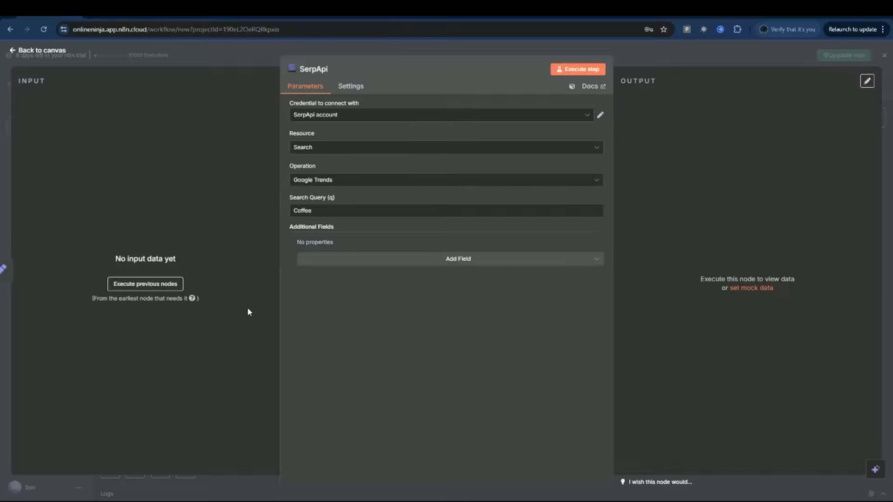
# Step: Run the previous nodes and map the Niche field from Edit Fields into the SerpApi node's Search Query
pyautogui.click(150, 285)
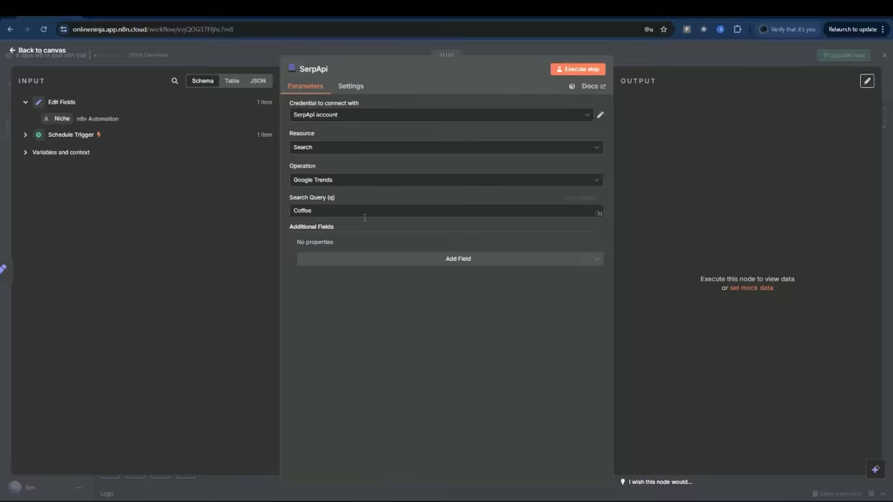
pyautogui.moveTo(62, 119); pyautogui.dragTo(336, 214)
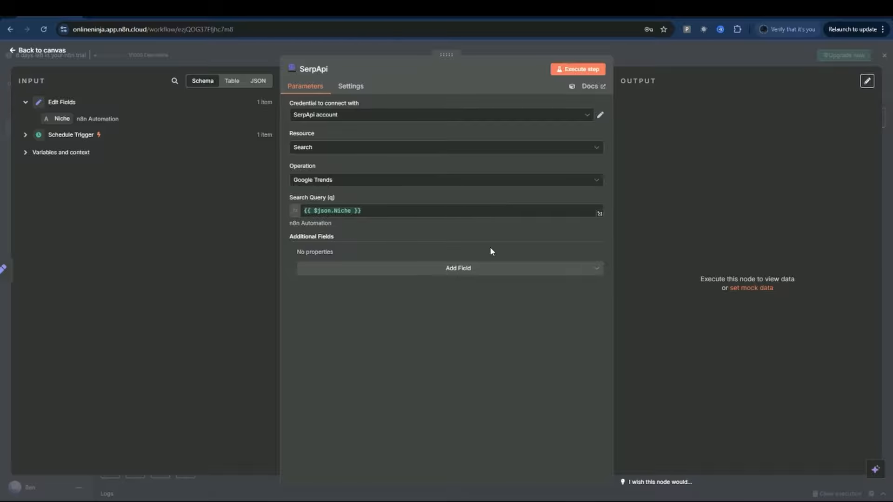
pyautogui.click(42, 52)
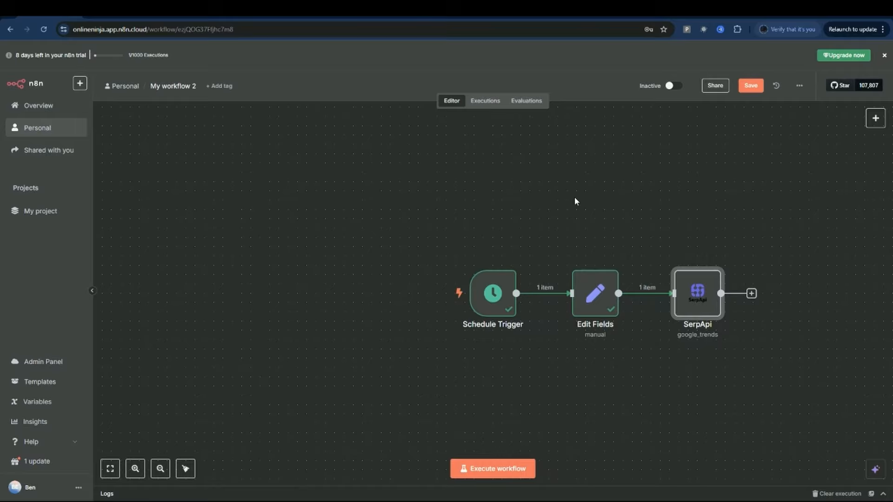
# Step: Add a Code node after the SerpApi node
pyautogui.click(873, 120)
pyautogui.write('code')
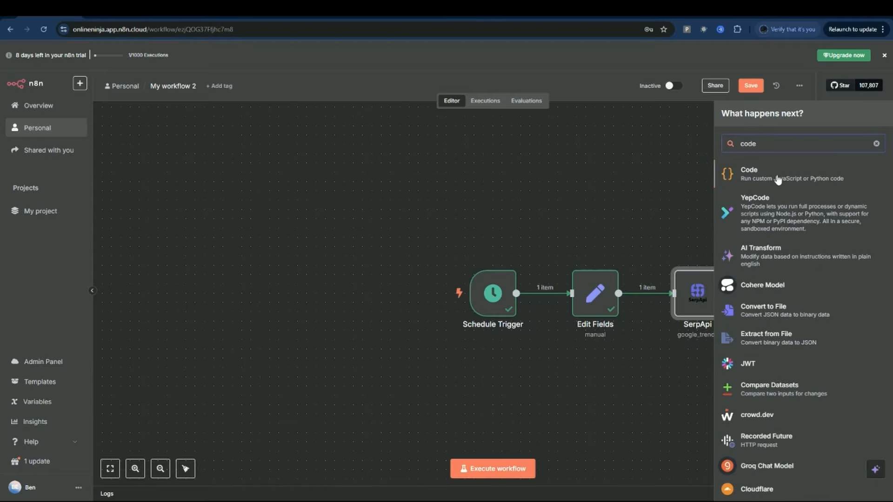
pyautogui.click(772, 178)
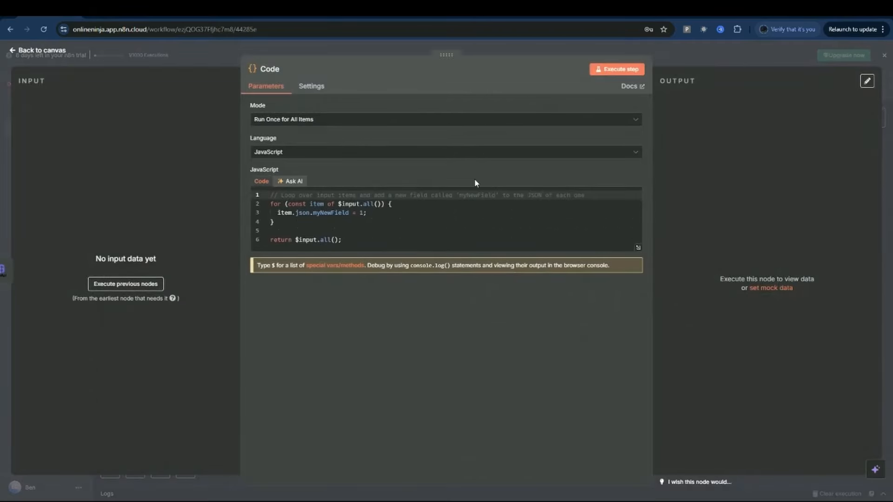
# Step: Replace the Code node's default JavaScript with the Trend Code Block script from the Skool classroom, and run the previous nodes to load its input
pyautogui.moveTo(352, 239); pyautogui.dragTo(245, 194)
pyautogui.press('BackSpace')
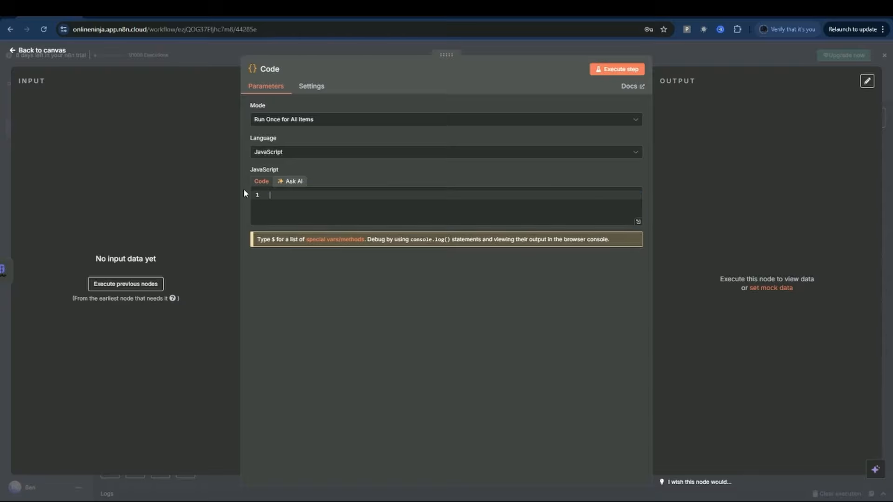
pyautogui.click(118, 16)
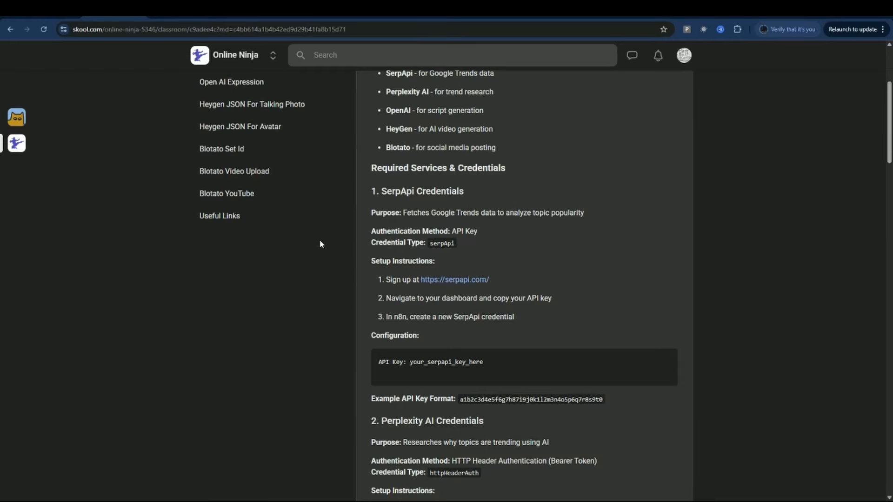
pyautogui.scroll(4, 316, 240)
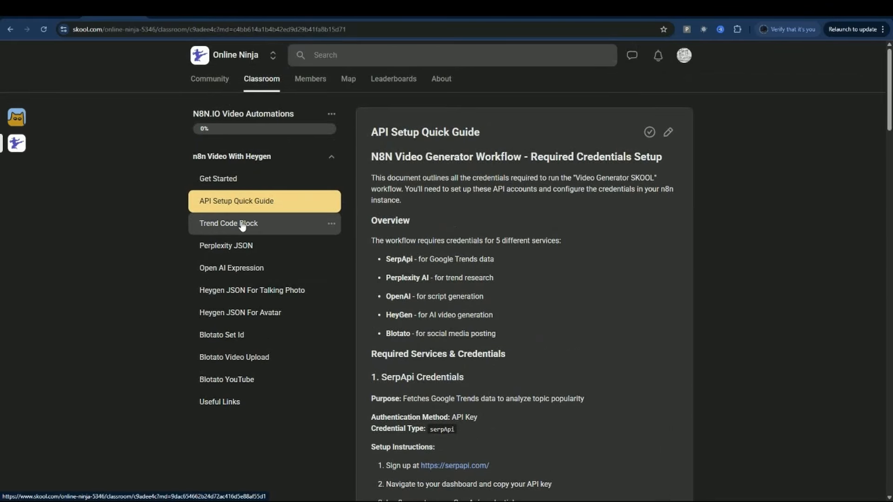
pyautogui.click(242, 225)
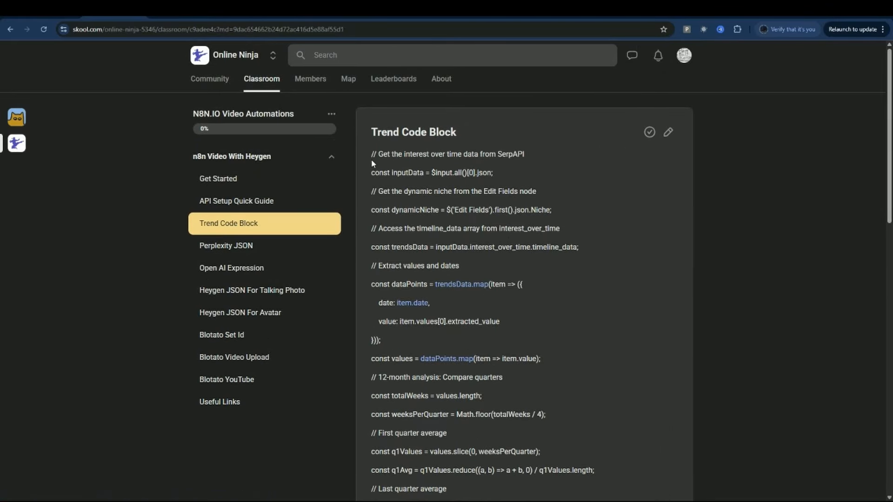
pyautogui.moveTo(371, 159); pyautogui.dragTo(411, 460)
pyautogui.click(52, 15)
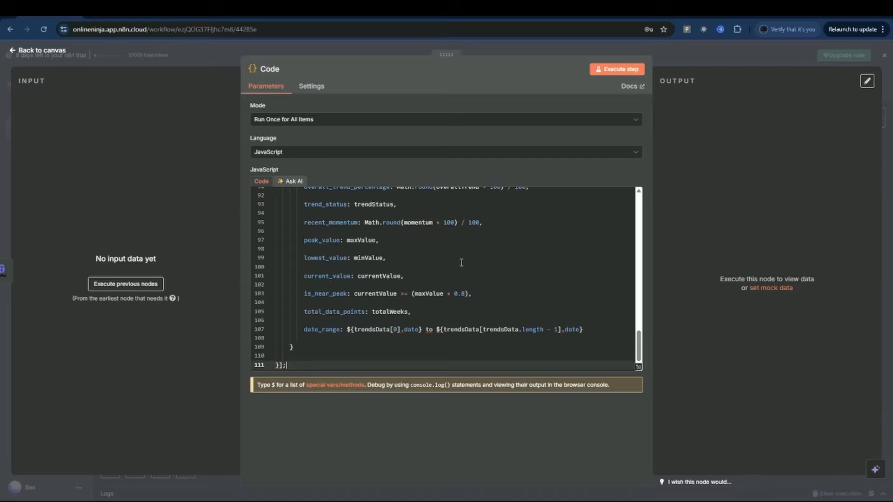
pyautogui.scroll(20, 512, 251)
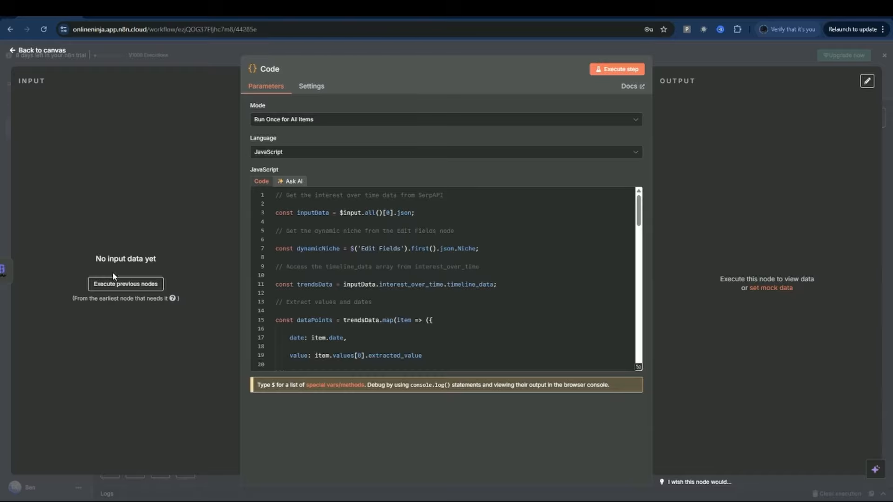
pyautogui.click(137, 284)
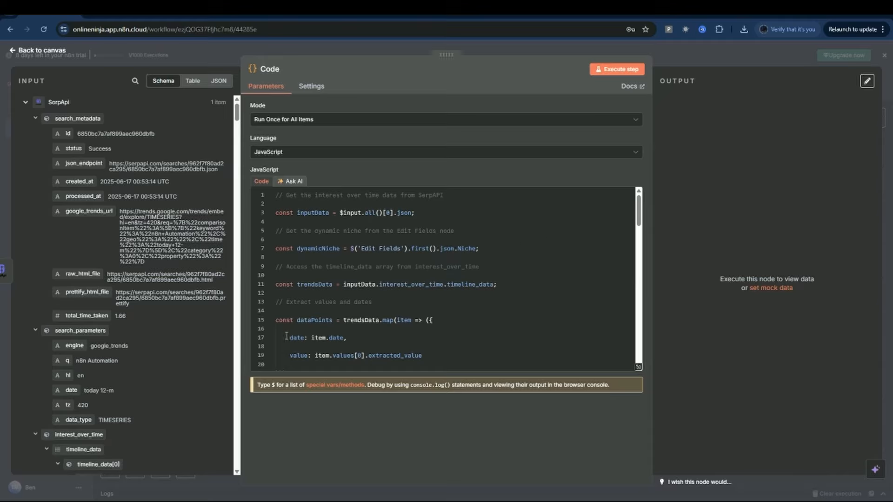
# Step: Add a Filter node after the Code node and run the previous nodes to load its input
pyautogui.click(42, 50)
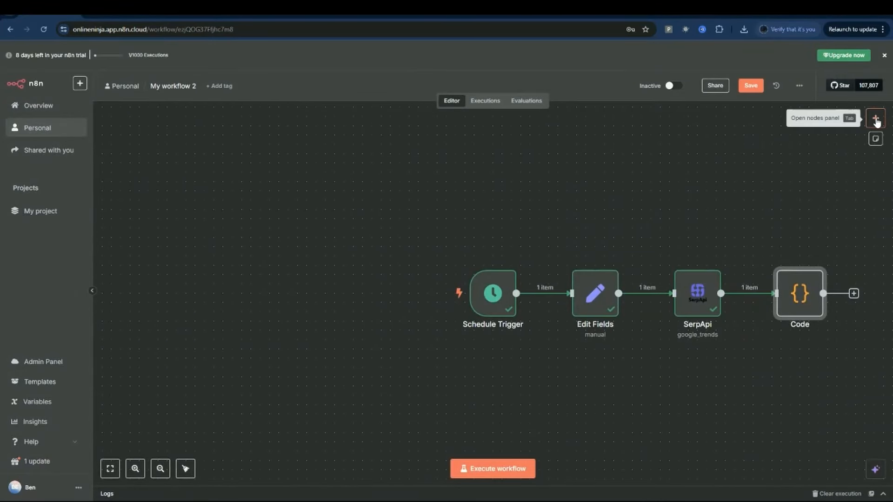
pyautogui.click(876, 118)
pyautogui.write('filt')
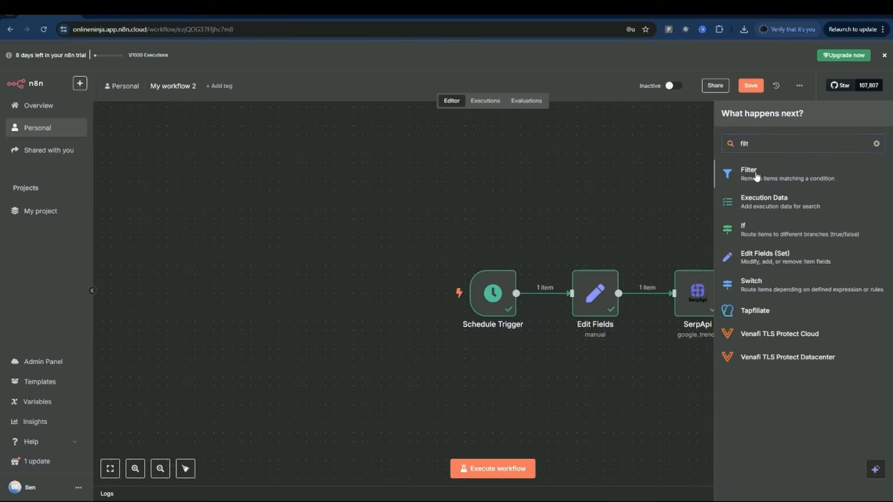
pyautogui.click(756, 176)
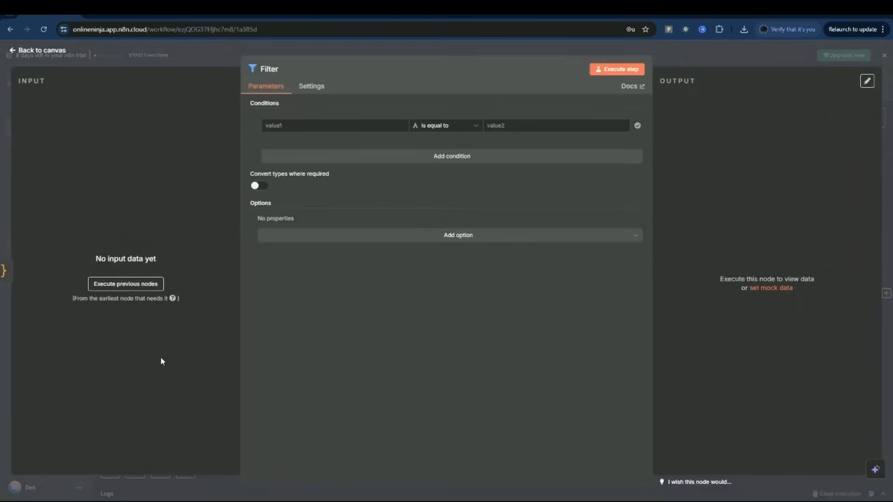
pyautogui.click(124, 283)
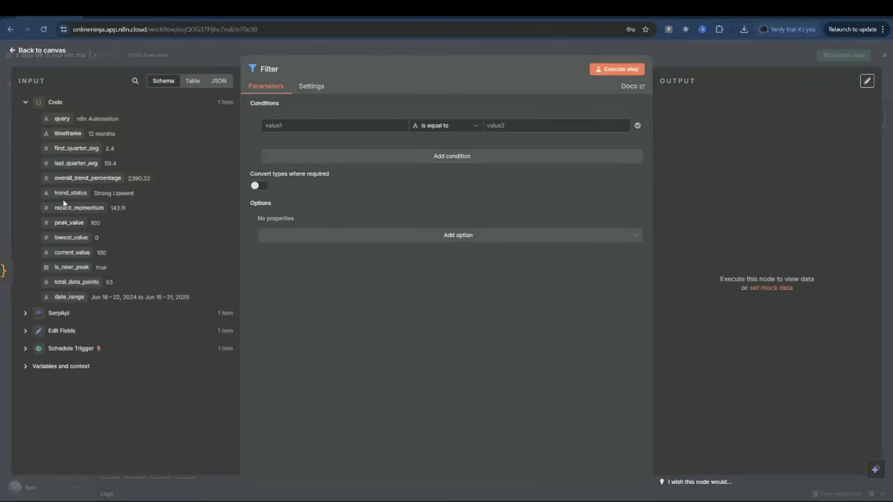
# Step: Set the Filter's first condition so that the Code node's trend_status is equal to Strong Upward
pyautogui.moveTo(68, 193); pyautogui.dragTo(294, 127)
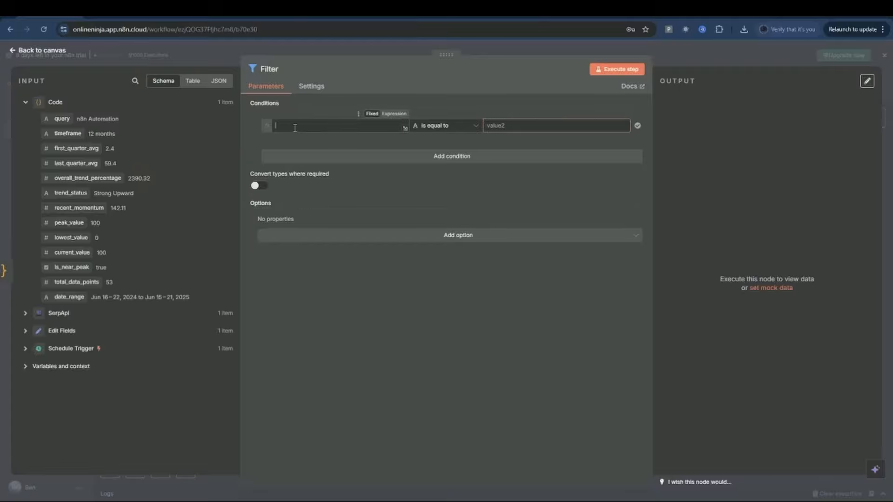
pyautogui.click(394, 97)
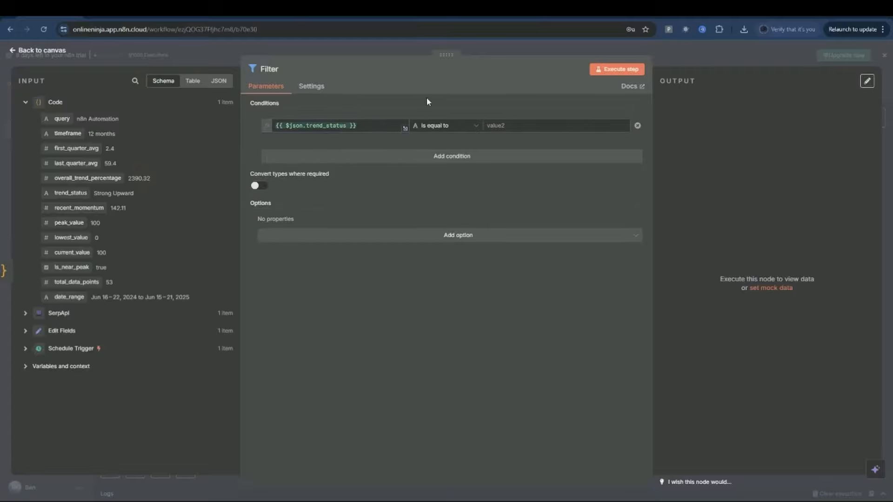
pyautogui.click(500, 129)
pyautogui.write('Strong Upward')
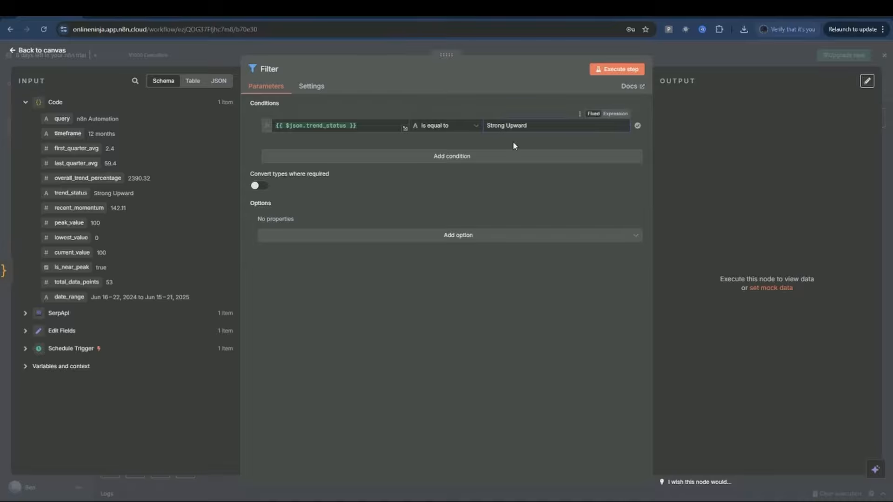
# Step: Add a second Filter condition joined with OR, requiring trend_status to equal Moderate Upward, and return to the canvas
pyautogui.click(452, 158)
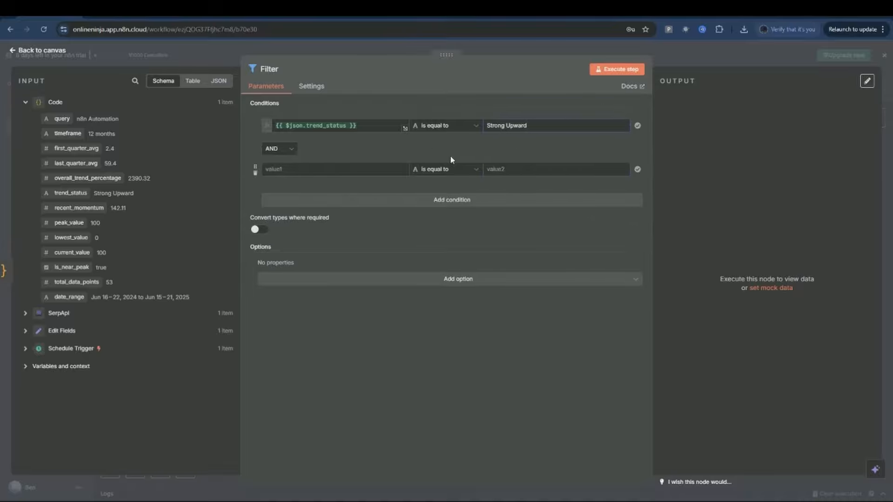
pyautogui.click(292, 148)
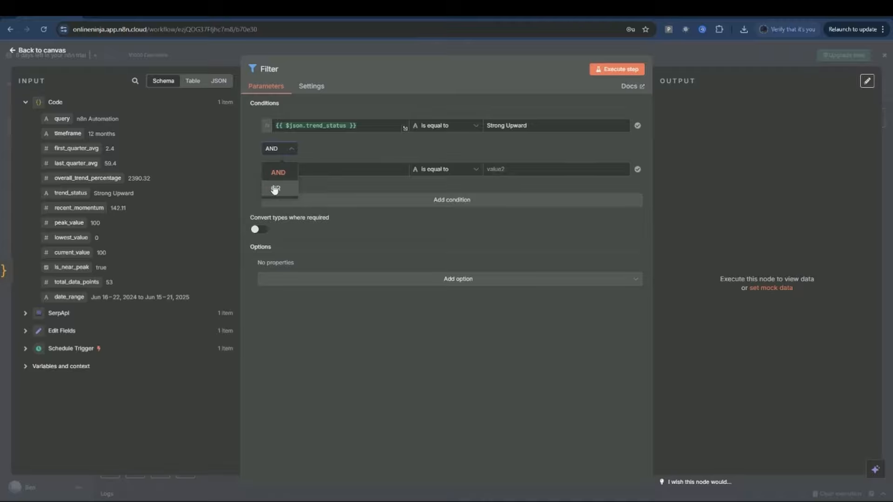
pyautogui.click(275, 188)
pyautogui.moveTo(70, 193); pyautogui.dragTo(279, 170)
pyautogui.click(530, 170)
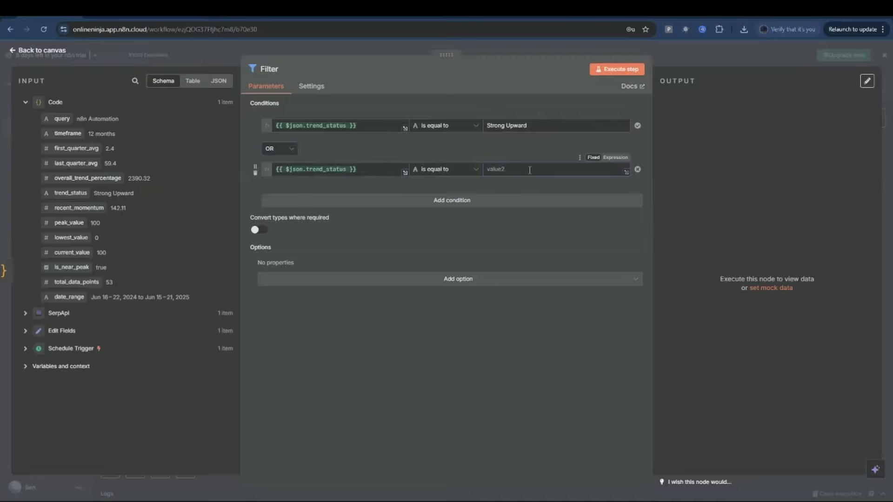
pyautogui.write('Moderate Upward')
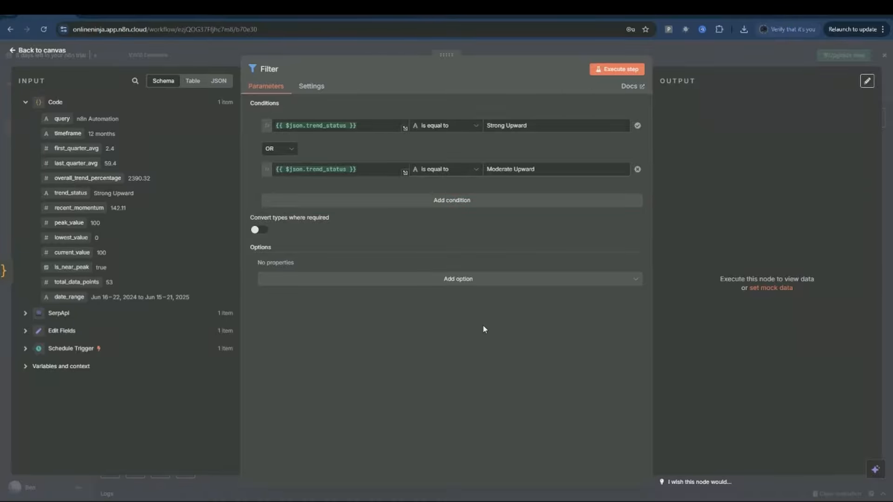
pyautogui.click(52, 51)
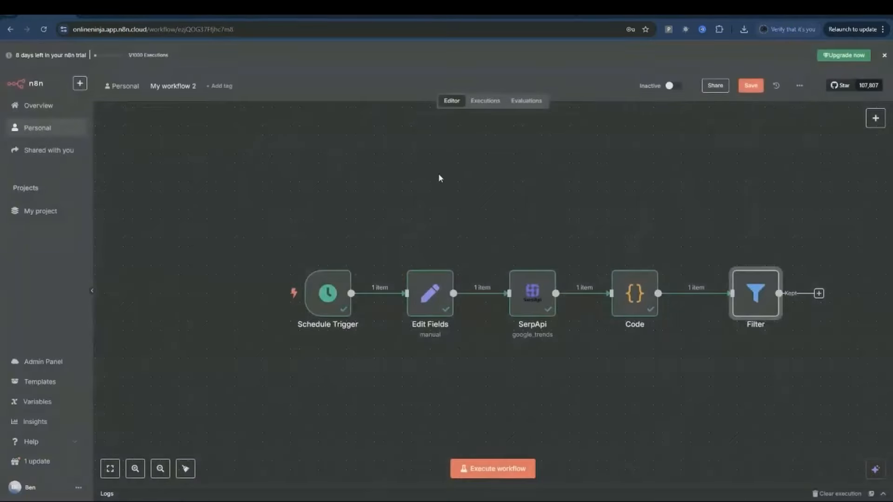
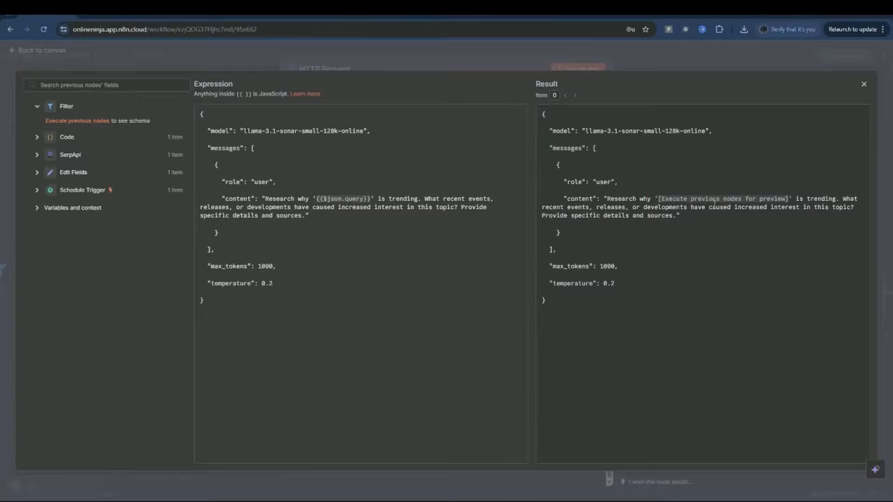
# Step: Run the nodes before the HTTP Request and check how the query expression resolves in its JSON body
pyautogui.click(864, 83)
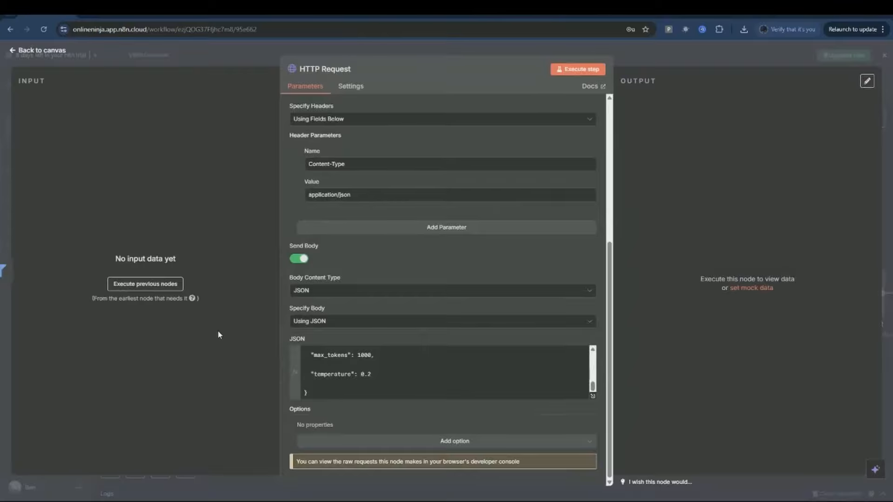
pyautogui.click(145, 284)
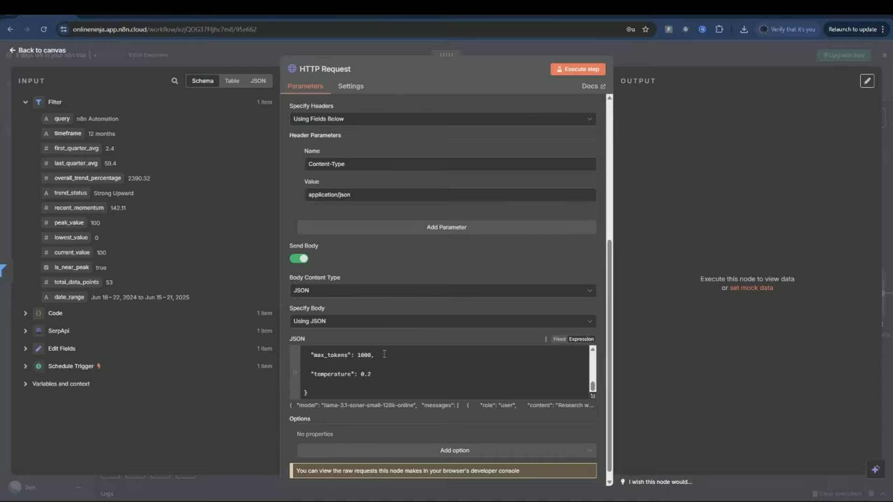
pyautogui.click(593, 395)
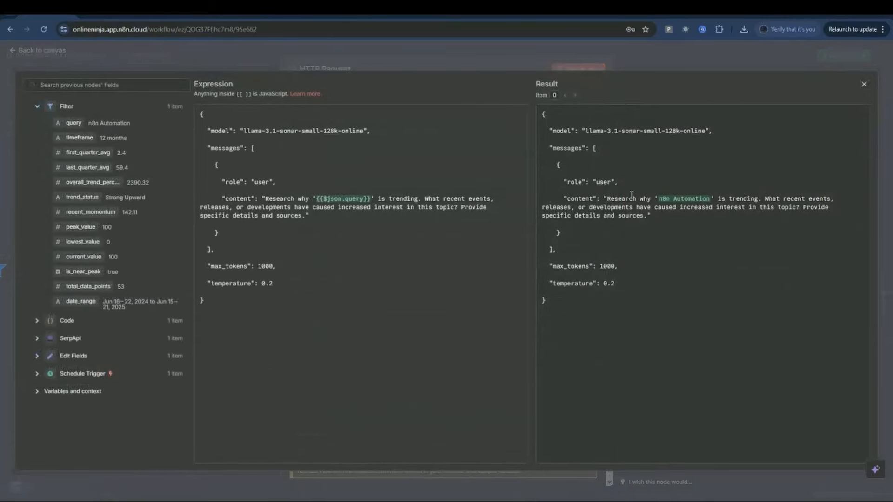
pyautogui.click(865, 87)
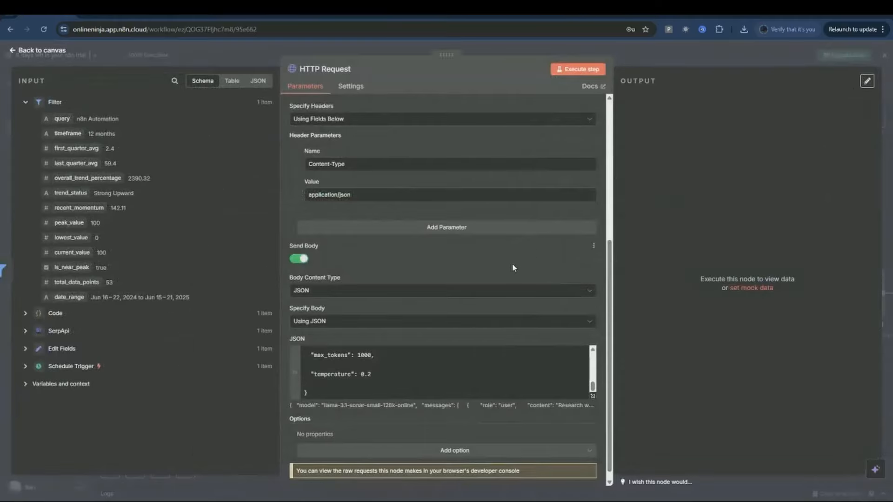
pyautogui.click(42, 51)
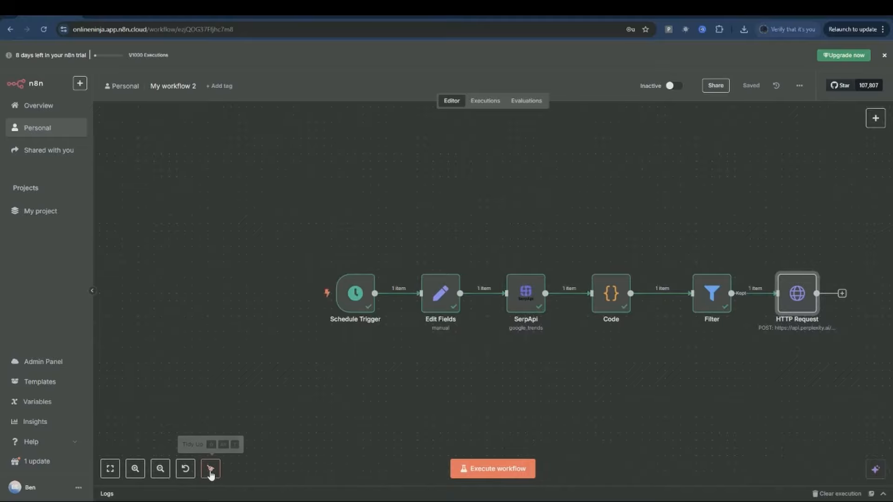
# Step: Tidy up the layout of the workflow nodes on the canvas
pyautogui.click(211, 470)
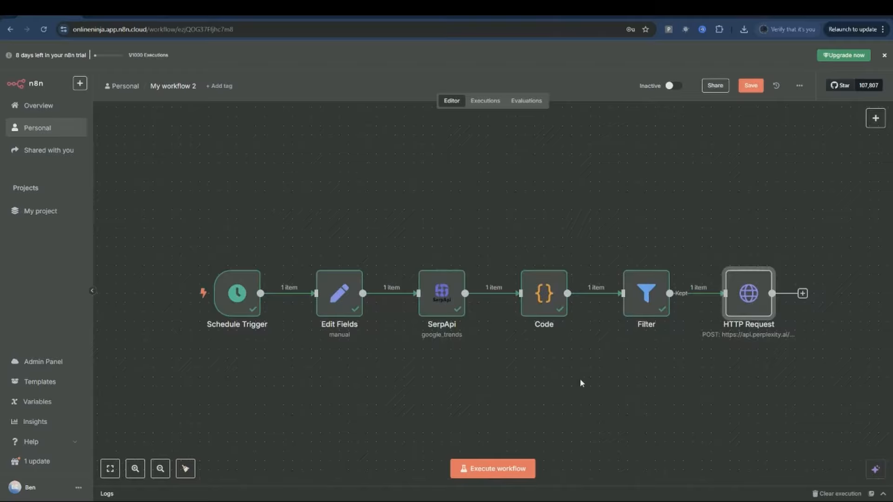
pyautogui.click(162, 471)
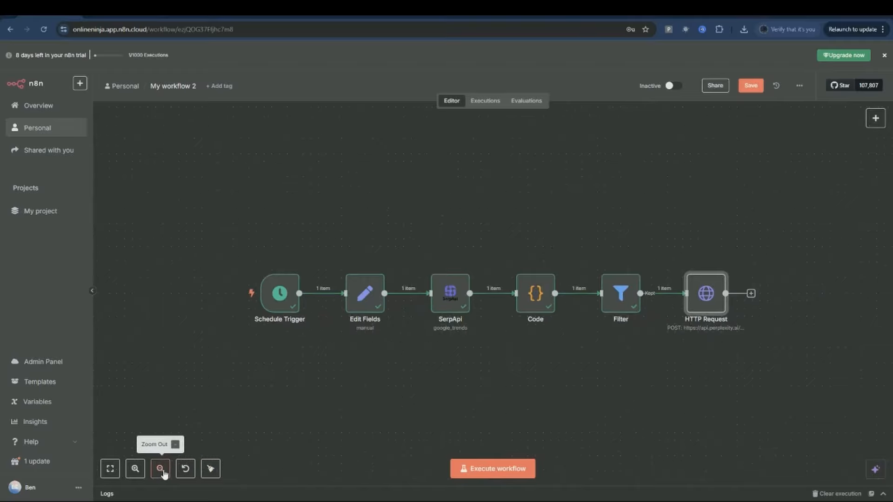
pyautogui.click(135, 470)
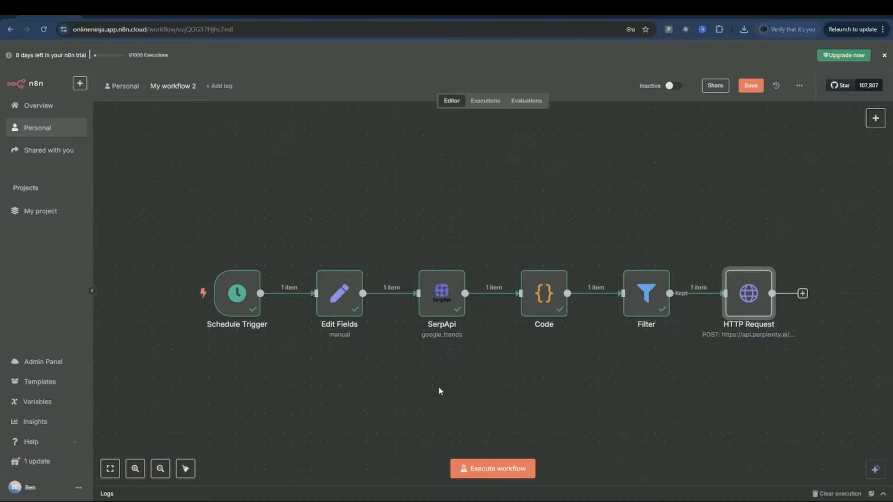
# Step: Rename the HTTP Request node as Perplexity and return to the canvas
pyautogui.moveTo(249, 354)
pyautogui.moveTo(758, 331)
pyautogui.doubleClick(752, 297)
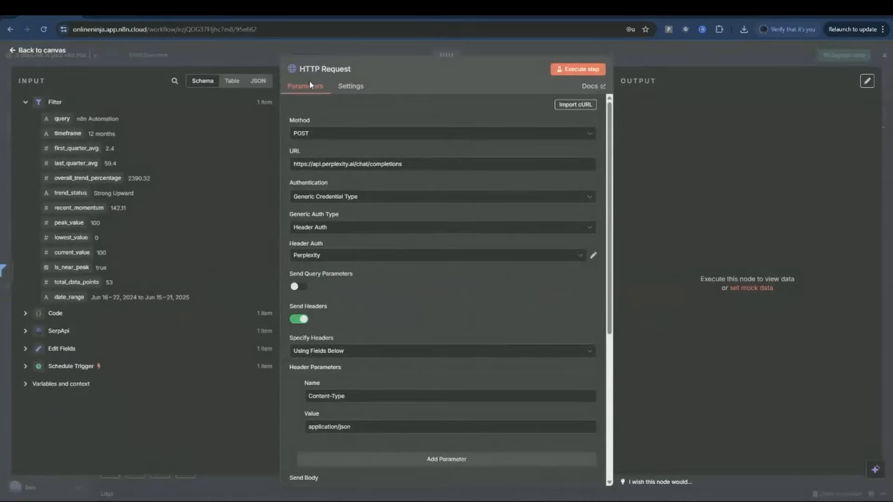
pyautogui.click(352, 74)
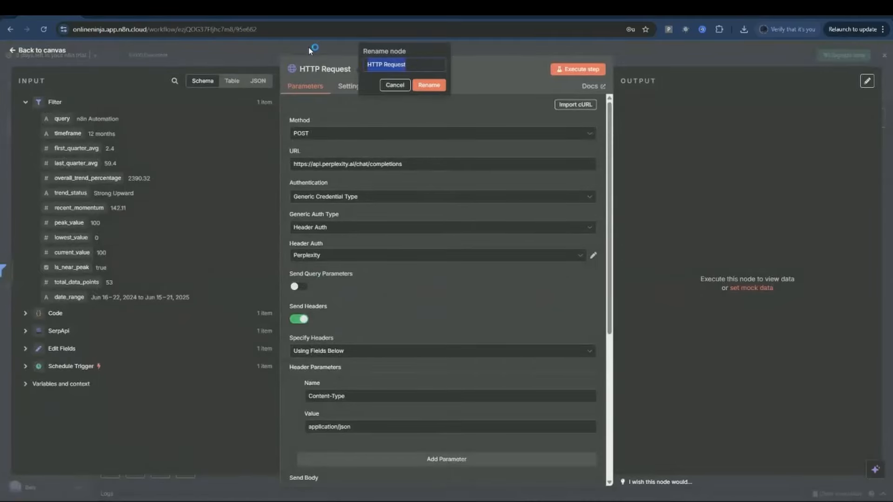
pyautogui.write('Perplexity')
pyautogui.press('Return')
pyautogui.press('Escape')
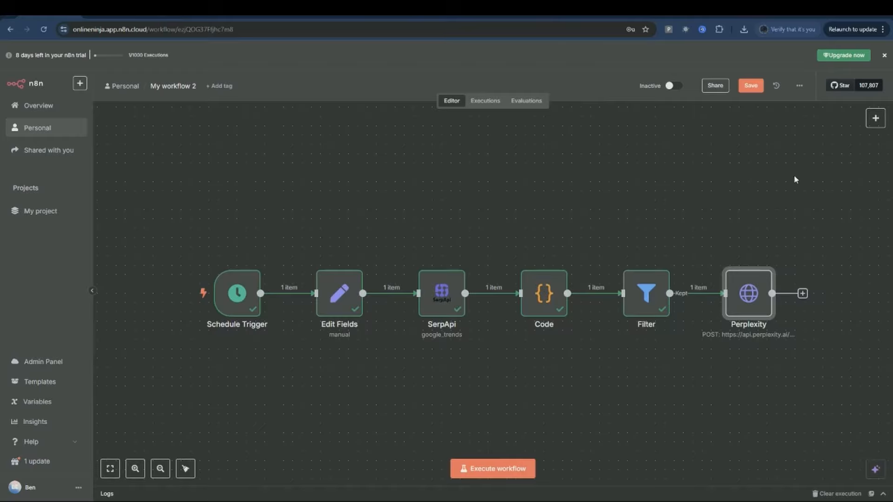
# Step: Add an OpenAI node with the Message a model action
pyautogui.click(875, 119)
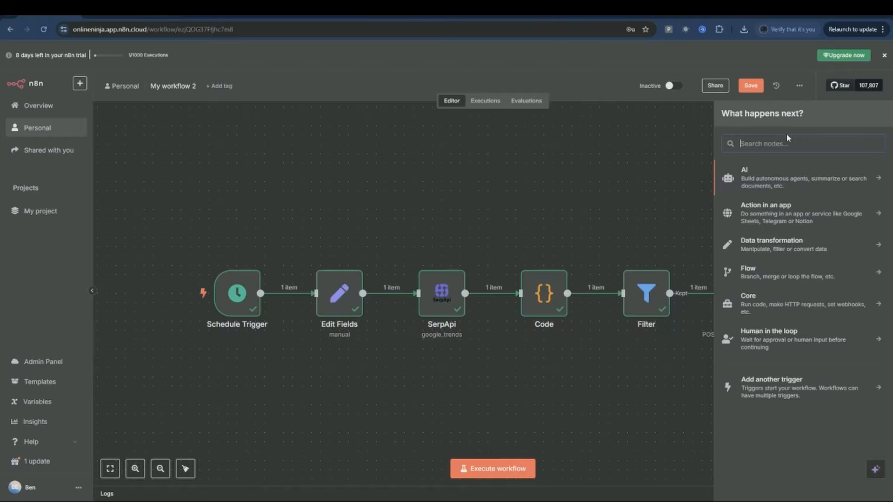
pyautogui.write('open')
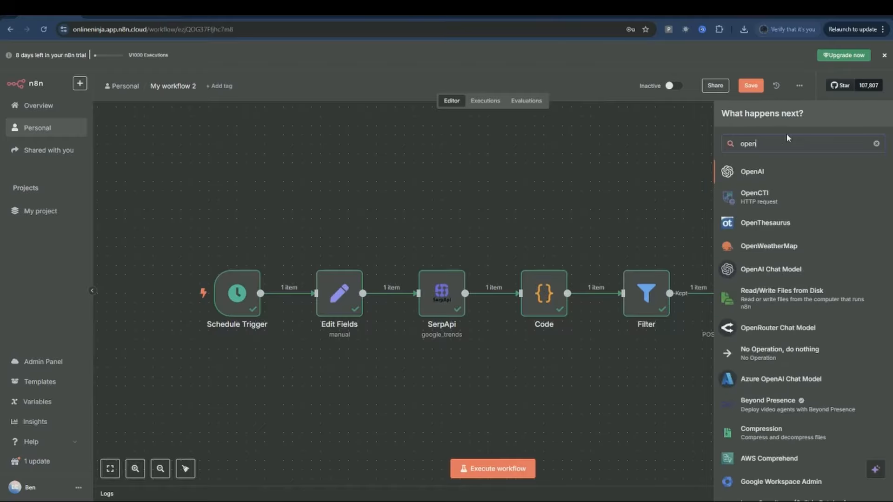
pyautogui.press('Return')
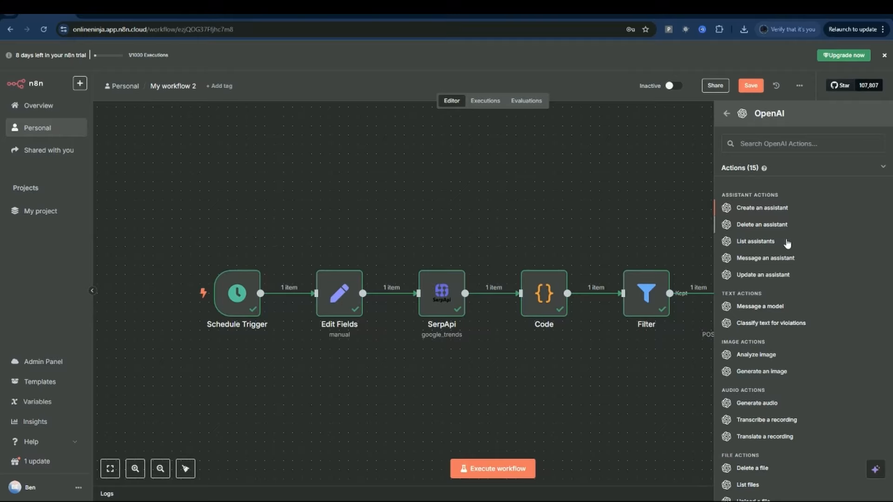
pyautogui.click(760, 307)
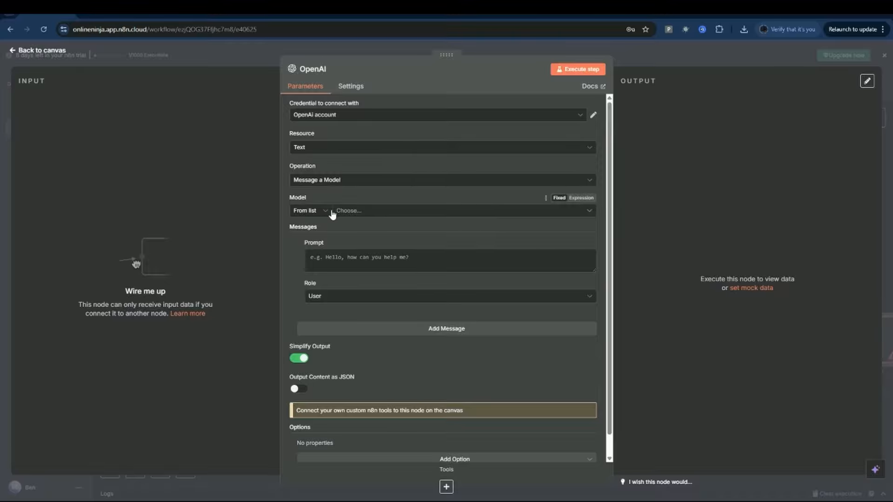
# Step: Set the OpenAI node's model to GPT-4.1-MINI-2025-04-14
pyautogui.click(347, 211)
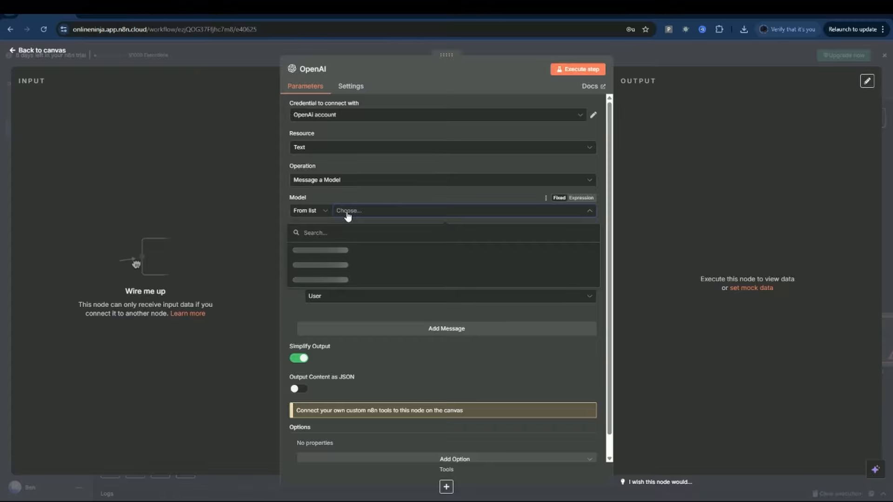
pyautogui.scroll(-2, 377, 286)
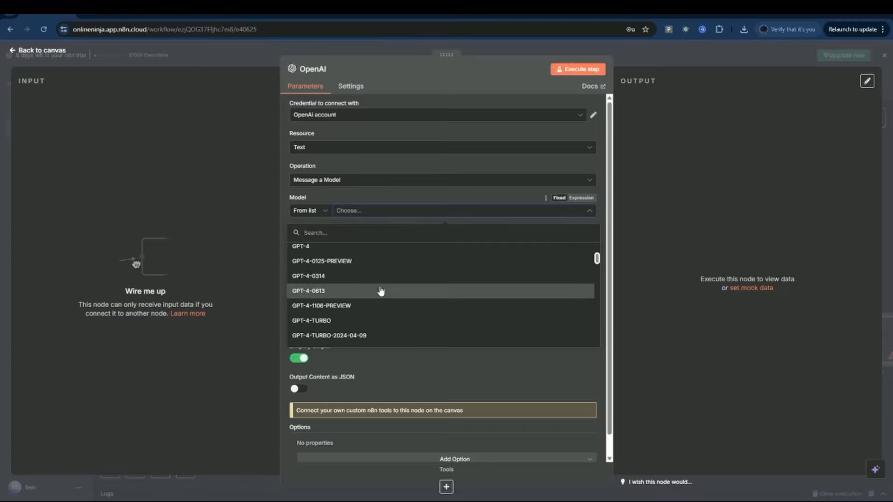
pyautogui.scroll(-4, 394, 291)
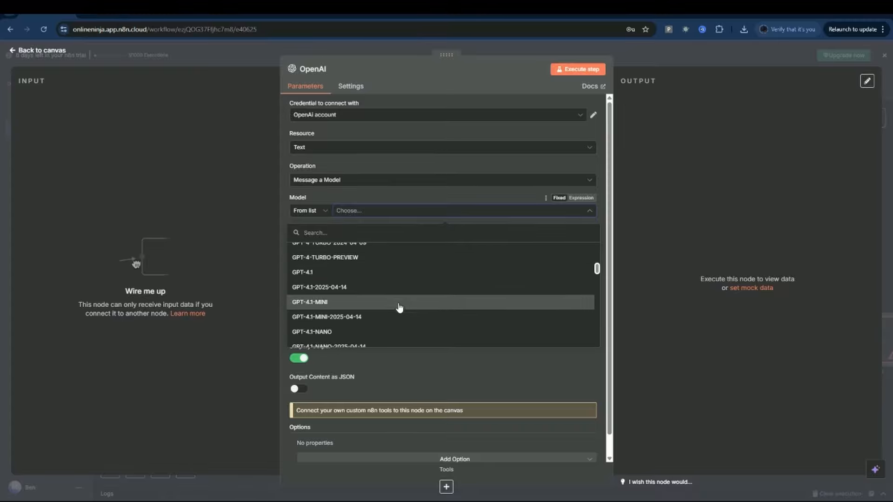
pyautogui.click(346, 318)
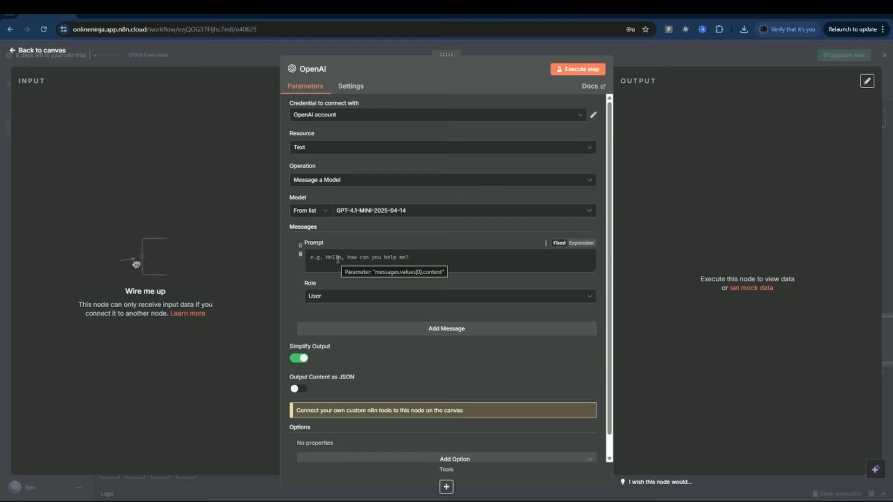
# Step: Copy the Open AI Expression text from the Skool classroom page into the OpenAI node's prompt and execute the step
pyautogui.click(106, 16)
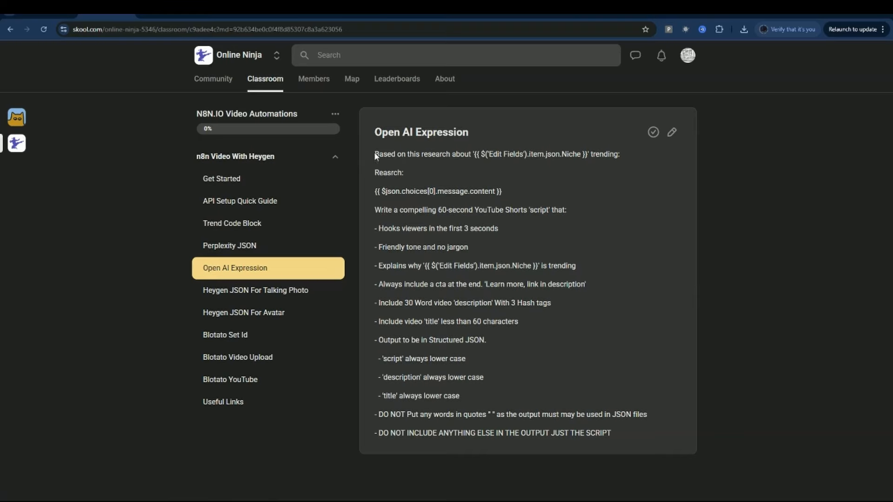
pyautogui.moveTo(375, 152); pyautogui.dragTo(671, 447)
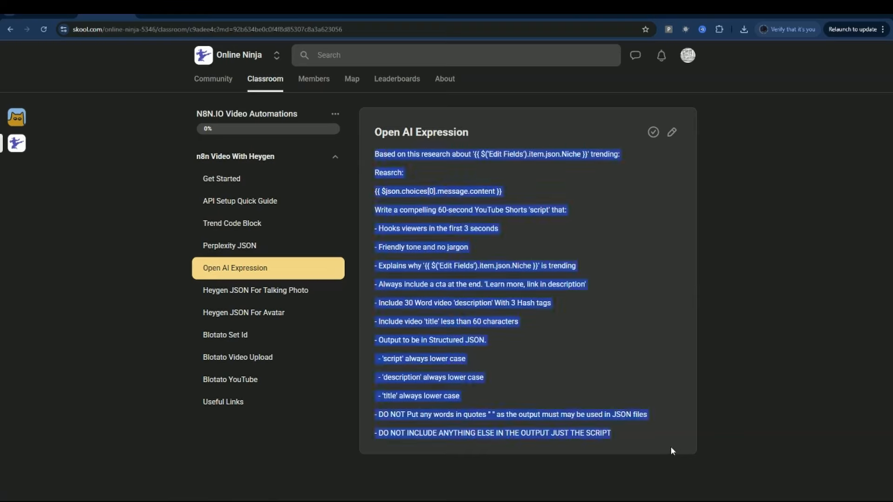
pyautogui.click(52, 16)
pyautogui.click(338, 261)
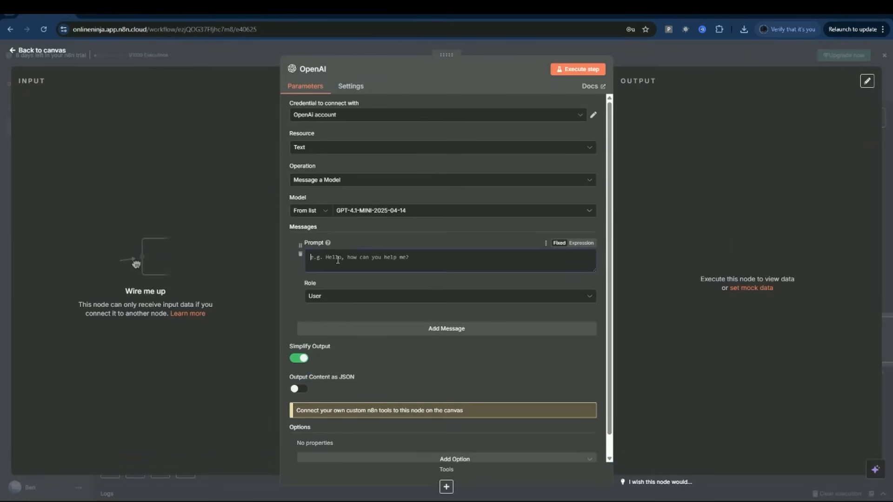
pyautogui.hotkey('ctrl', 'v')
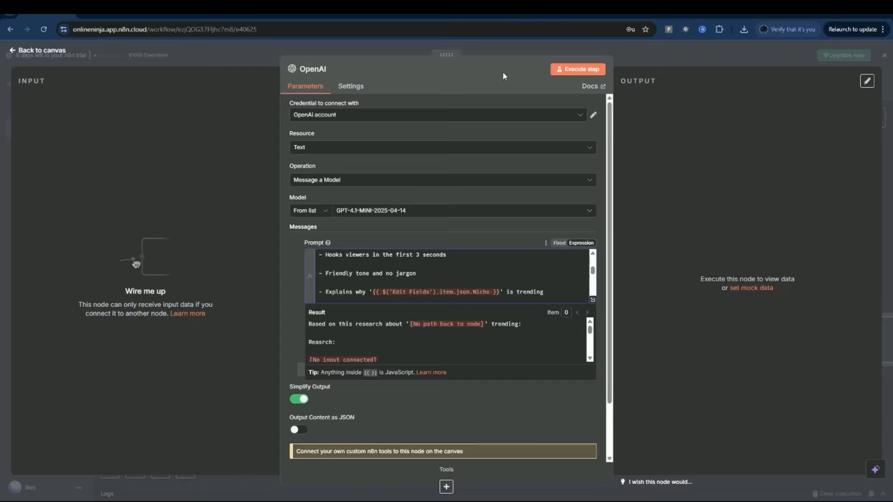
pyautogui.click(577, 71)
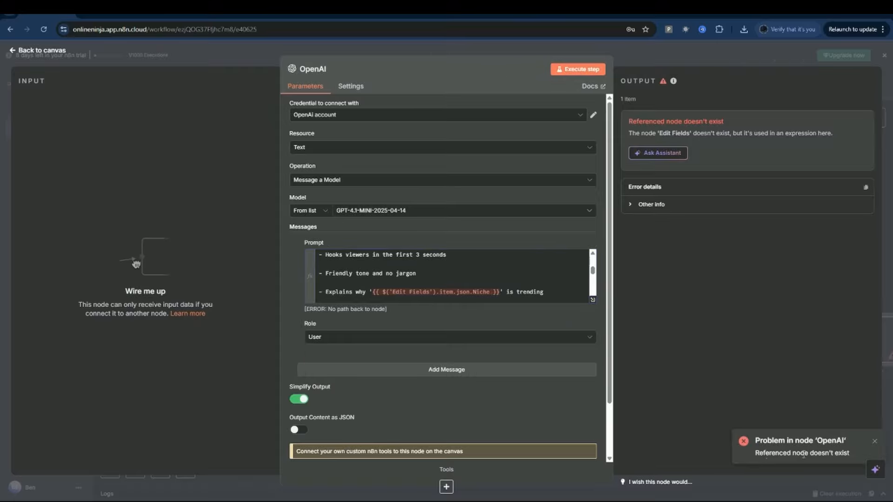
# Step: Connect the Perplexity node's output to the OpenAI node on the canvas and tidy up the workflow layout
pyautogui.click(43, 51)
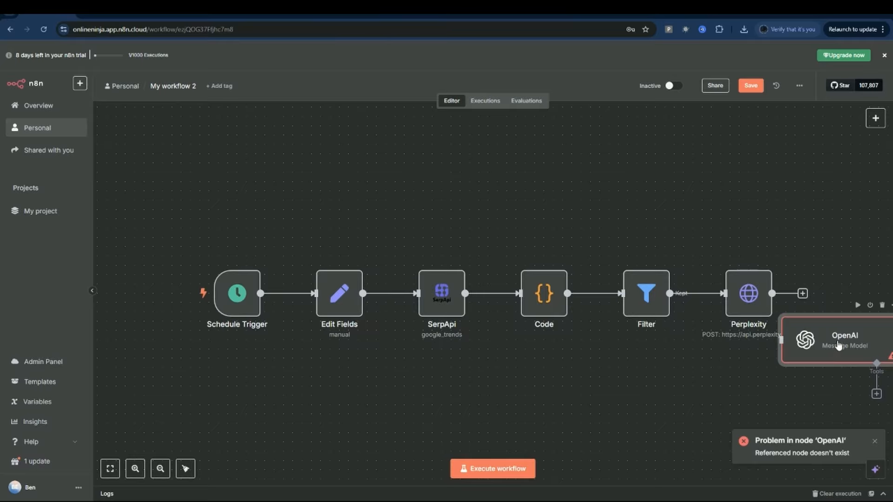
pyautogui.moveTo(836, 350); pyautogui.dragTo(792, 208)
pyautogui.moveTo(801, 293); pyautogui.dragTo(718, 209)
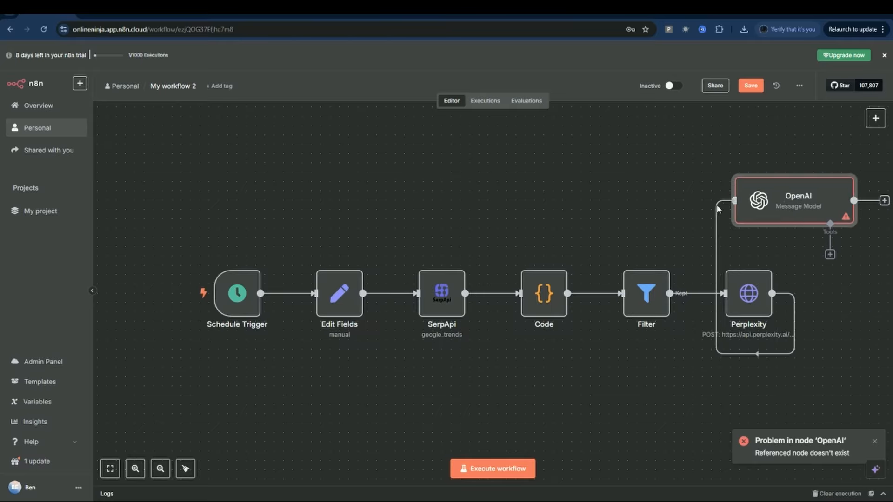
pyautogui.click(185, 469)
pyautogui.moveTo(712, 294)
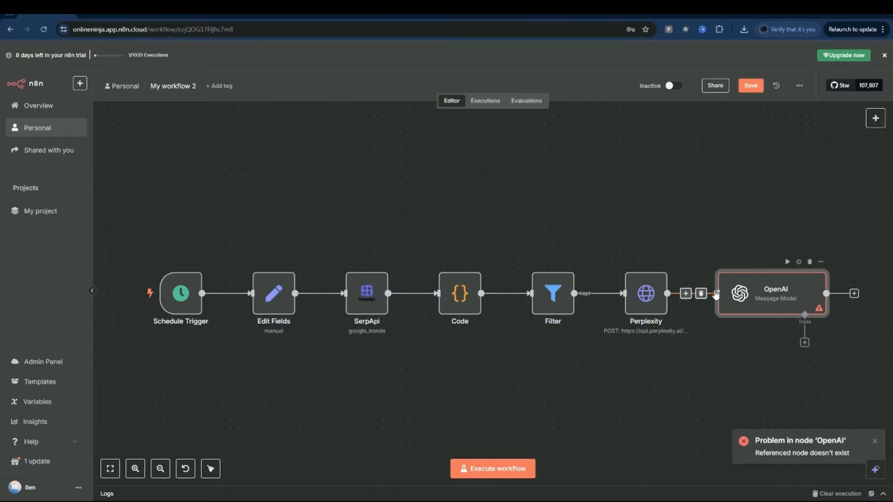
# Step: Enable Output Content as JSON in the OpenAI node and execute the previous nodes to load its input data
pyautogui.doubleClick(763, 292)
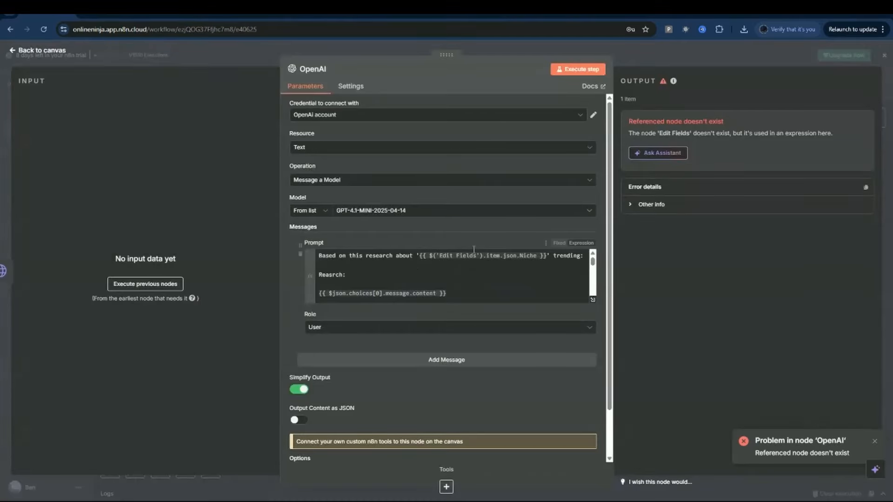
pyautogui.click(593, 299)
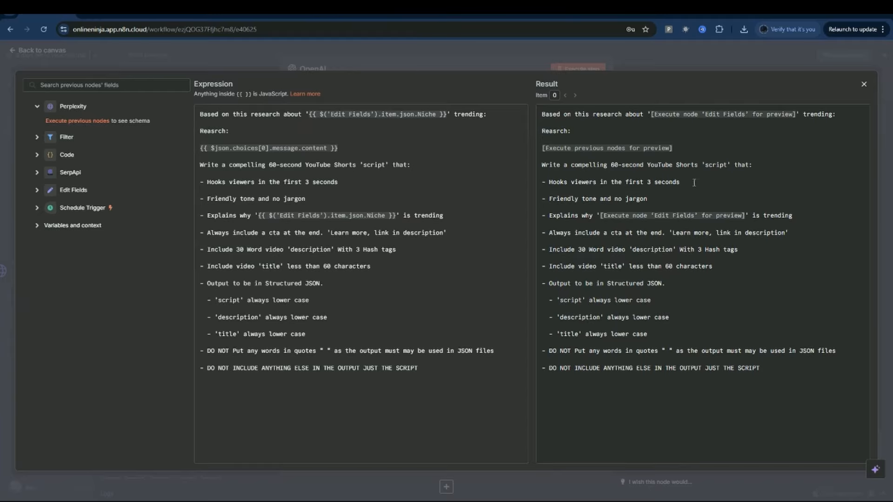
pyautogui.click(864, 85)
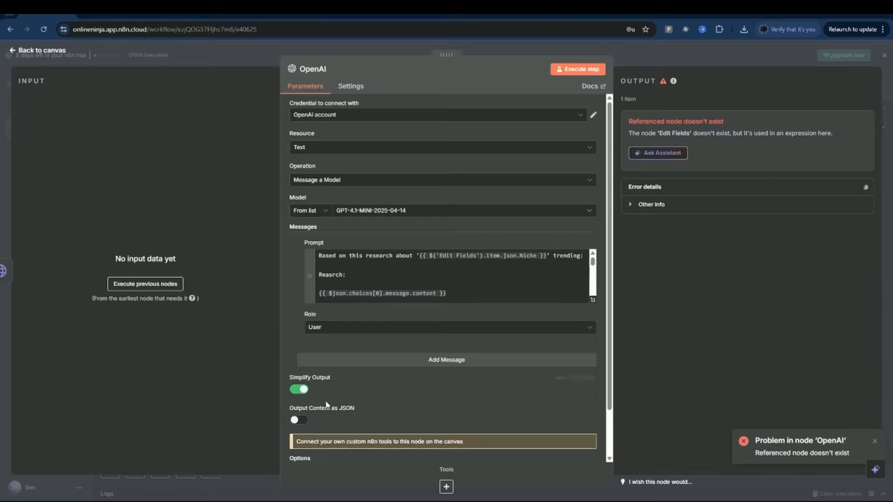
pyautogui.click(299, 420)
pyautogui.click(159, 285)
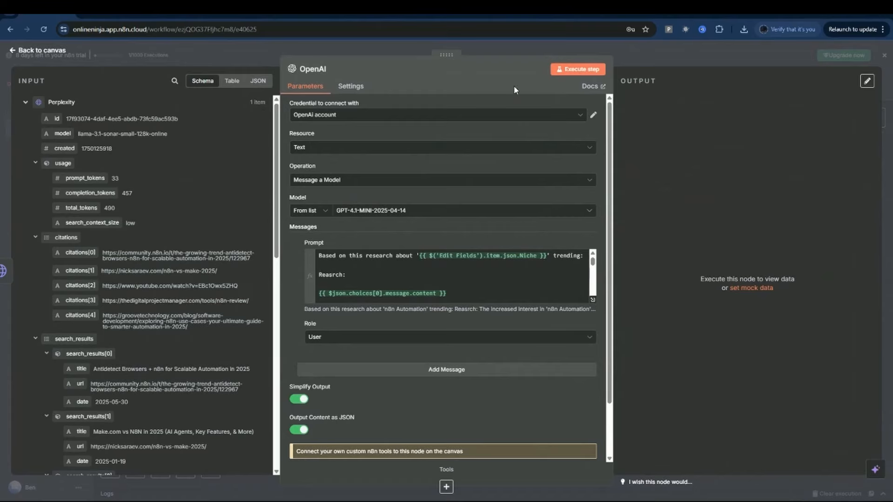
# Step: Execute the OpenAI step, review the script and description in its output, and return to the canvas
pyautogui.click(580, 71)
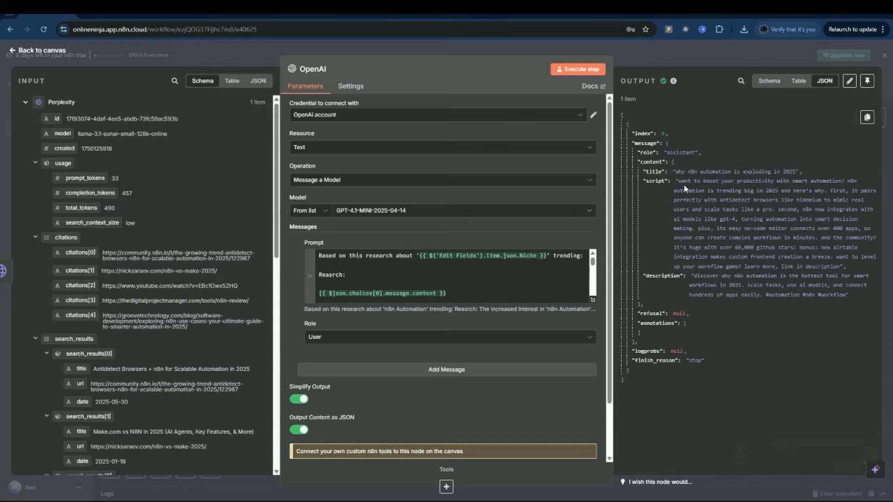
pyautogui.moveTo(678, 181)
pyautogui.mouseDown()
pyautogui.moveTo(865, 220)
pyautogui.moveTo(840, 267)
pyautogui.mouseUp()
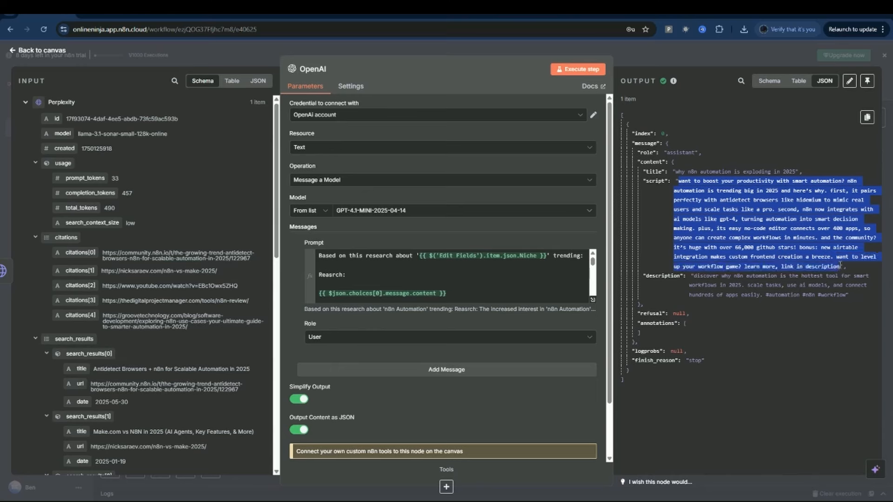
pyautogui.click(719, 327)
pyautogui.moveTo(694, 276); pyautogui.dragTo(846, 295)
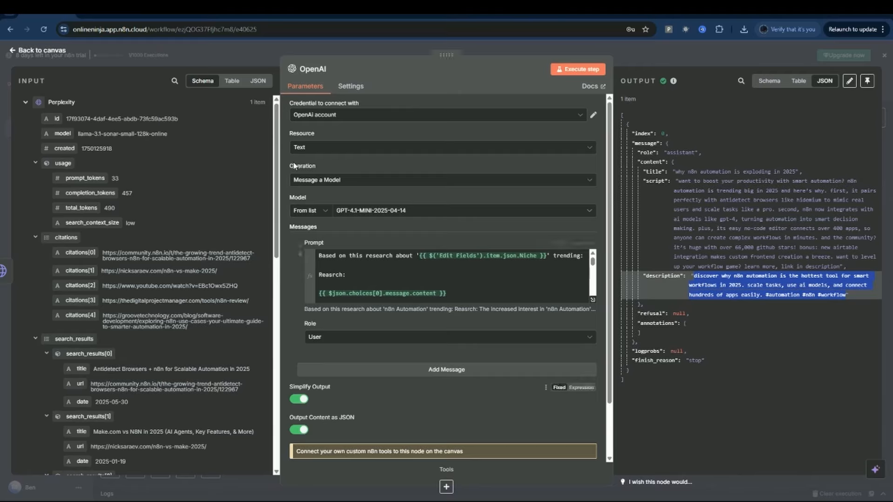
pyautogui.click(52, 52)
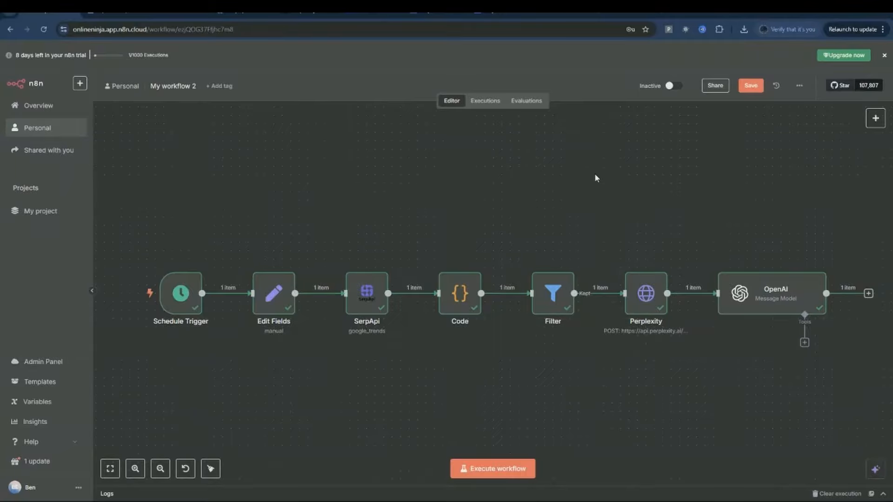
# Step: Place a blue sticky note headed "Trending Niche & Script" behind all the workflow nodes, from Schedule Trigger to OpenAI
pyautogui.click(876, 118)
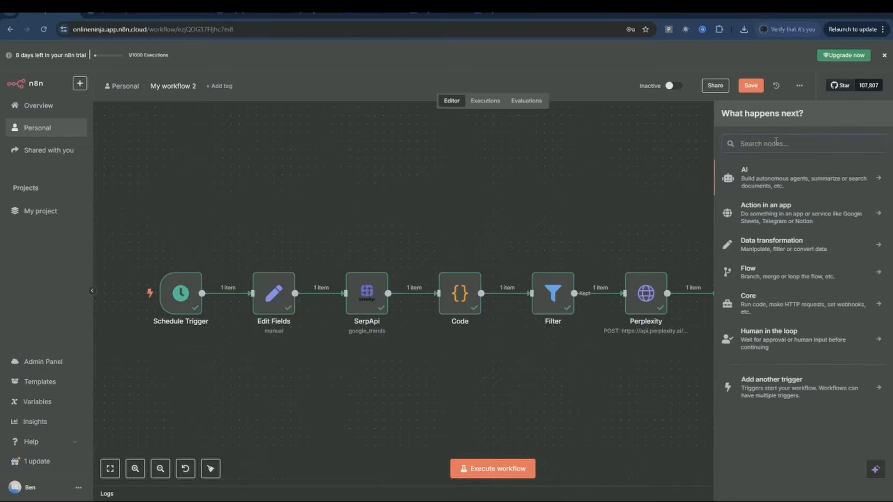
pyautogui.write('st')
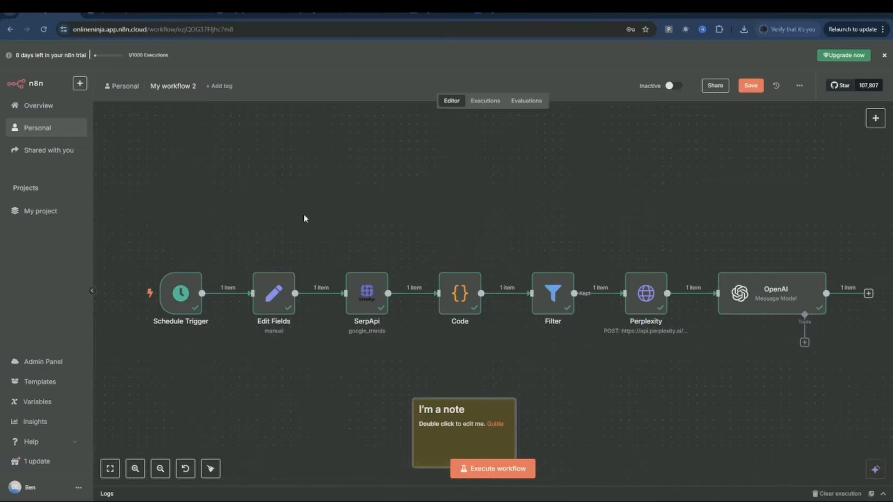
pyautogui.moveTo(482, 433); pyautogui.dragTo(205, 254)
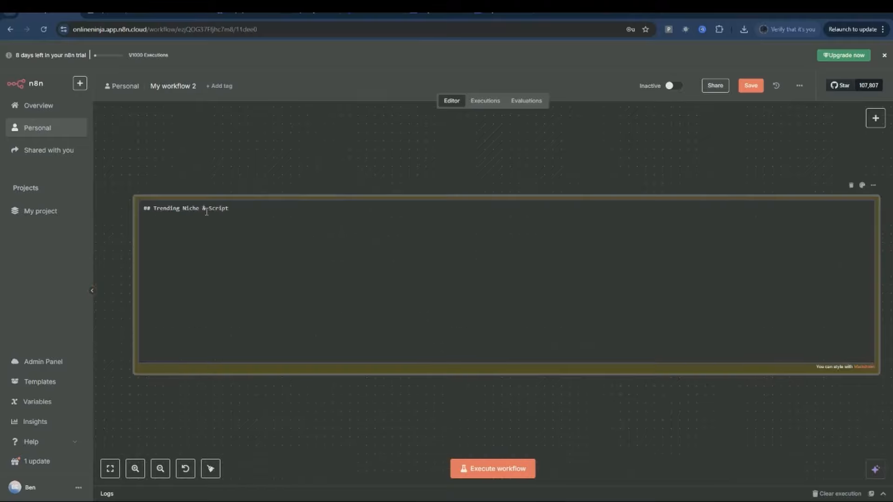
pyautogui.click(241, 161)
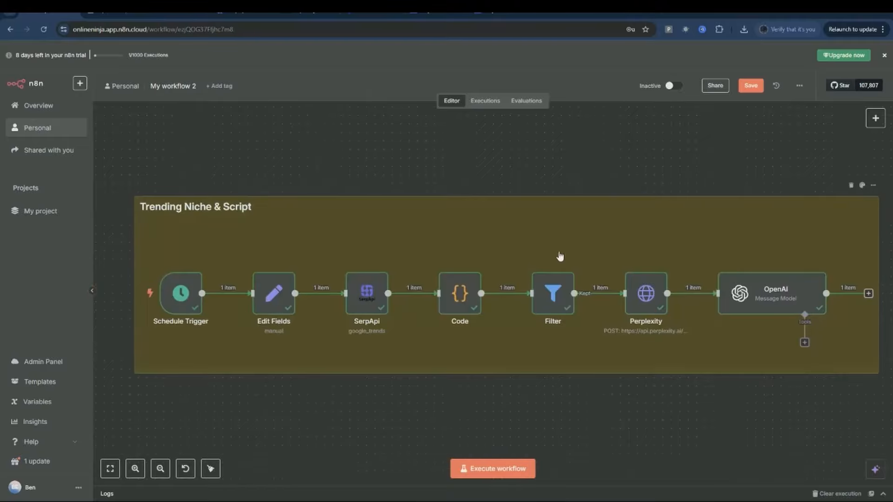
pyautogui.click(873, 186)
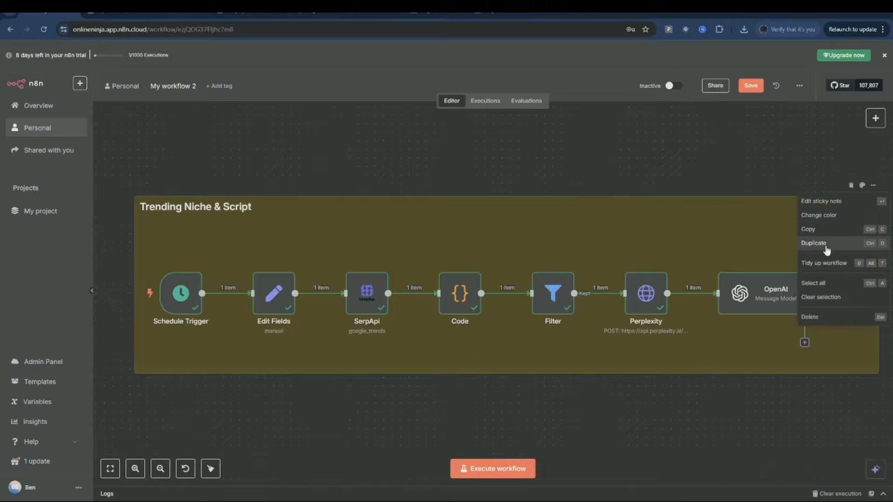
pyautogui.click(819, 216)
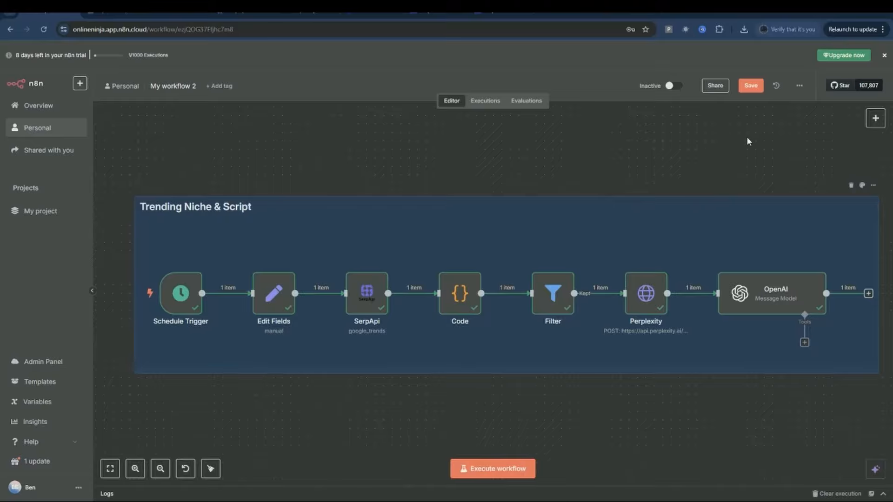
# Step: Add an HTTP Request node to the workflow and return to the canvas
pyautogui.click(875, 119)
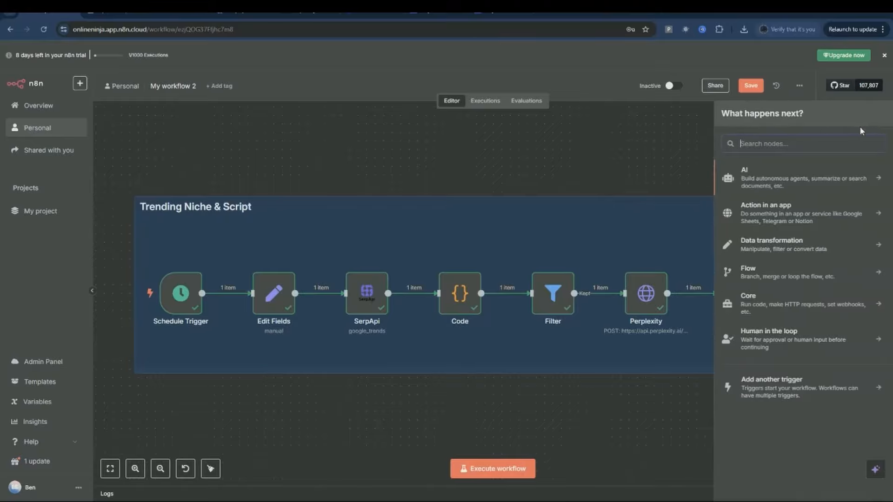
pyautogui.write('http')
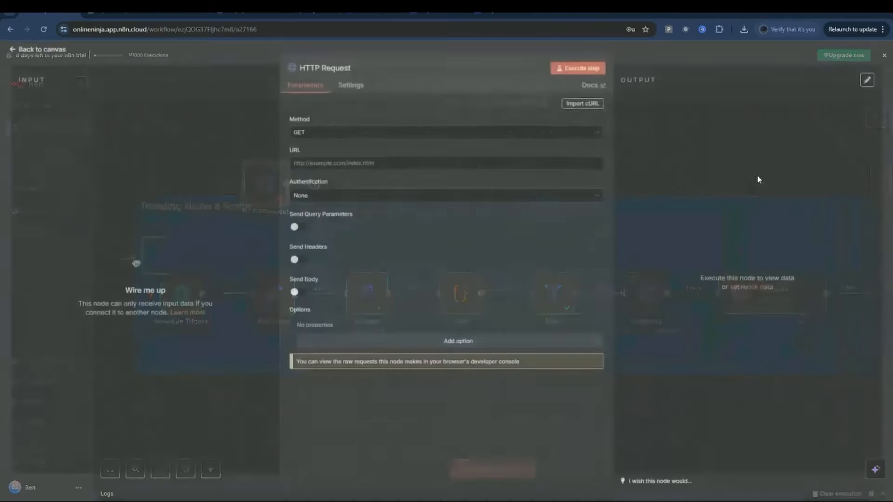
pyautogui.click(758, 179)
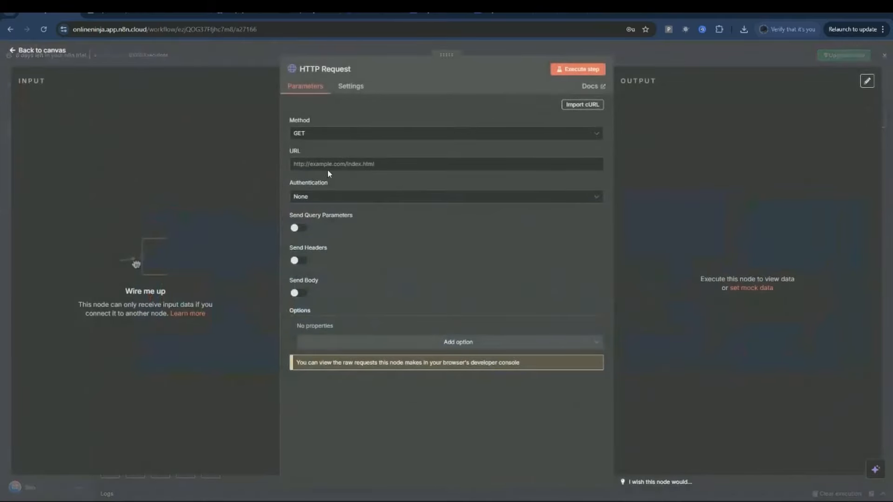
pyautogui.click(42, 51)
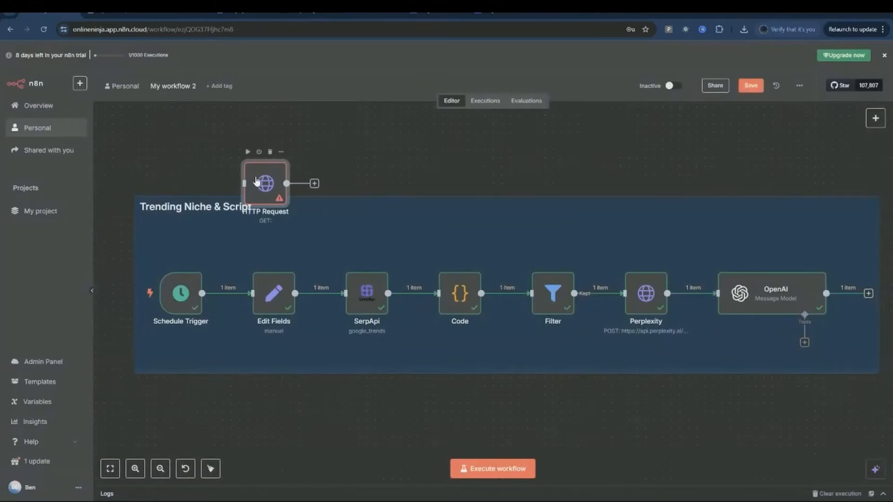
# Step: Connect the OpenAI node's output to the new HTTP Request node and tidy up the workflow
pyautogui.moveTo(256, 181); pyautogui.dragTo(729, 426)
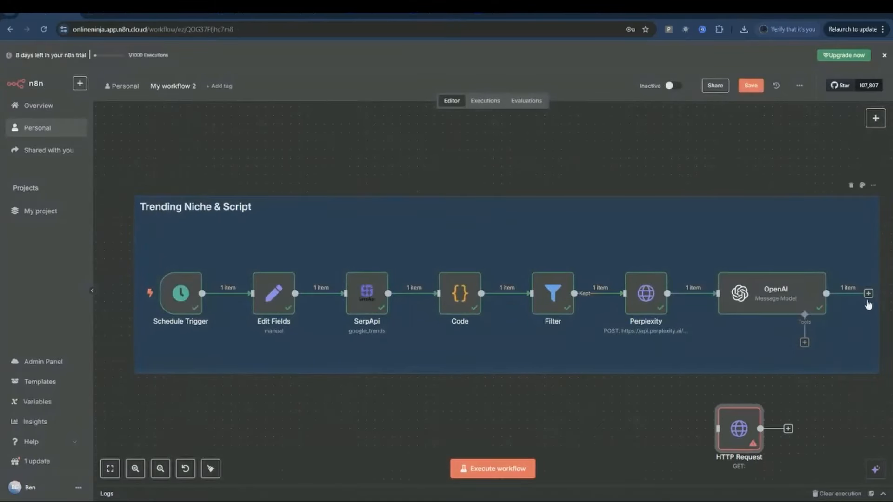
pyautogui.moveTo(868, 302); pyautogui.dragTo(140, 377)
pyautogui.hotkey('shift', 'alt', 't')
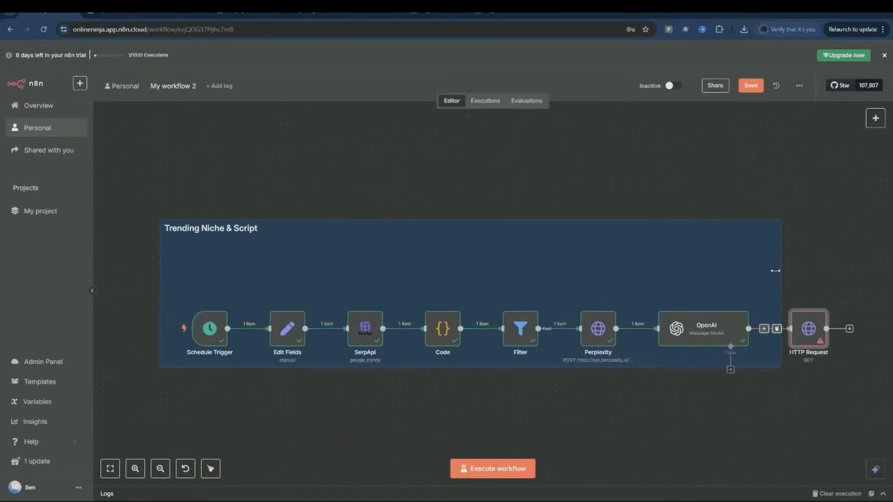
# Step: Rename the new HTTP Request node as Heygen
pyautogui.doubleClick(809, 331)
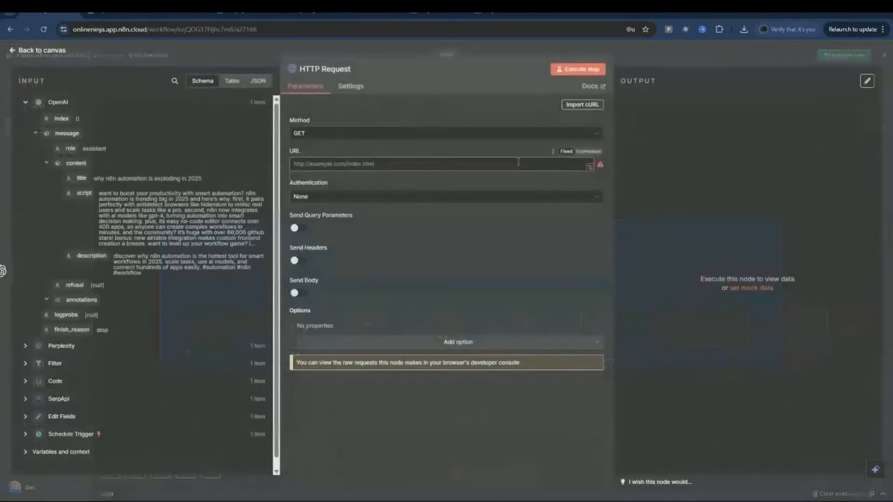
pyautogui.click(356, 70)
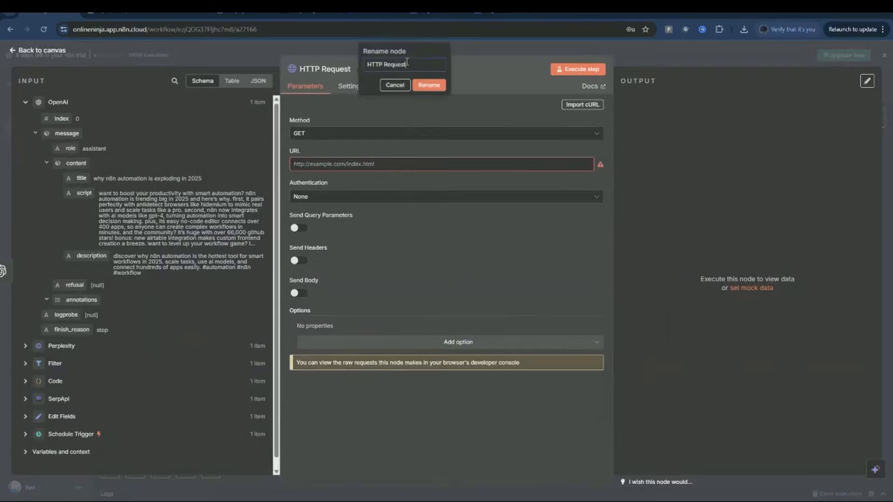
pyautogui.write('Heygen')
pyautogui.click(429, 85)
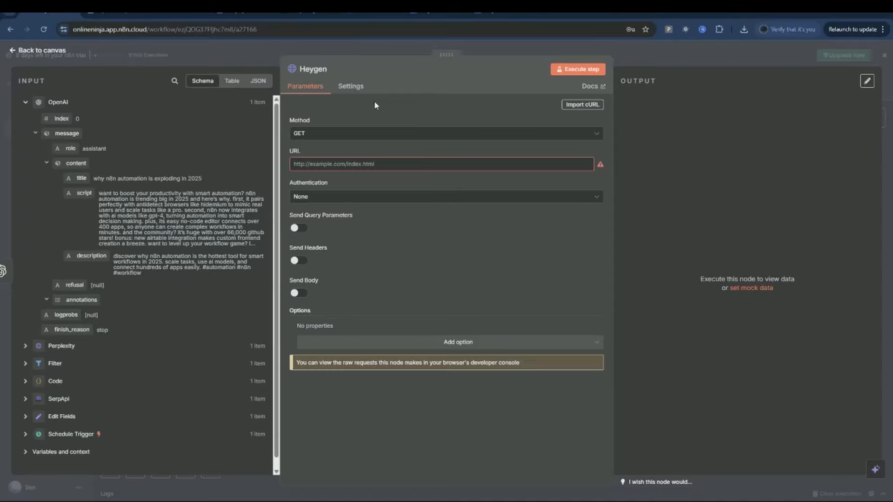
pyautogui.click(321, 135)
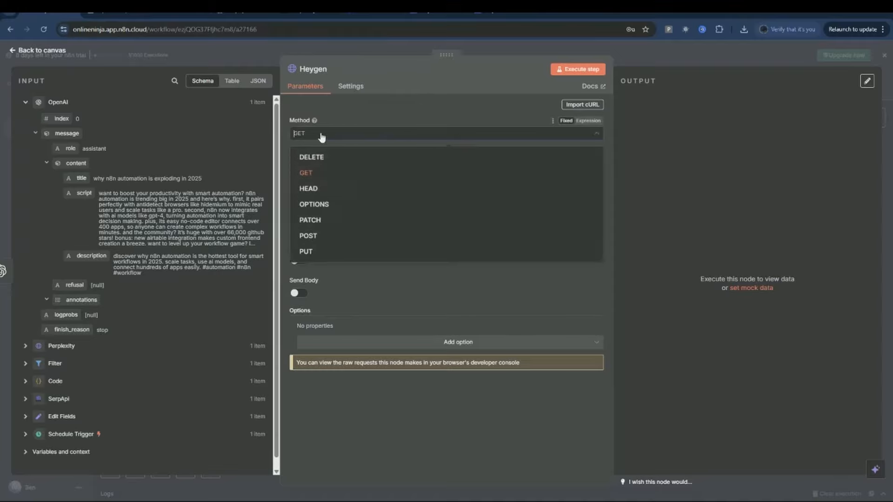
pyautogui.click(333, 238)
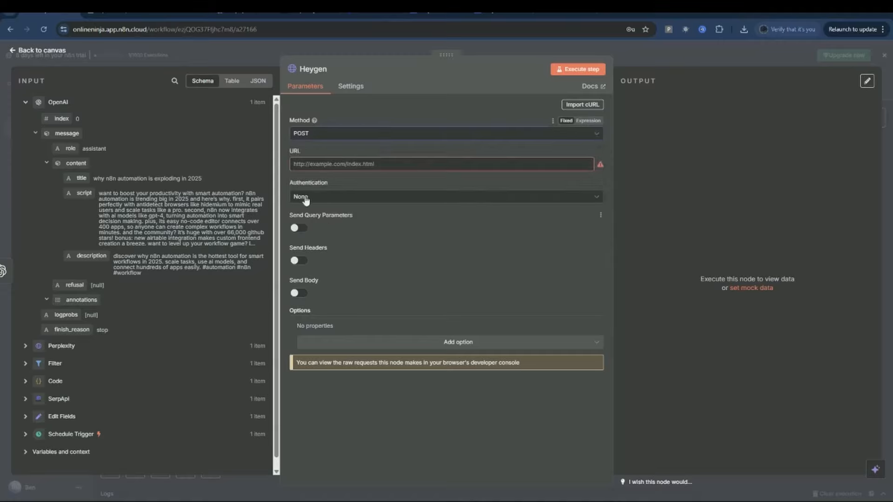
pyautogui.click(351, 165)
pyautogui.write('https://')
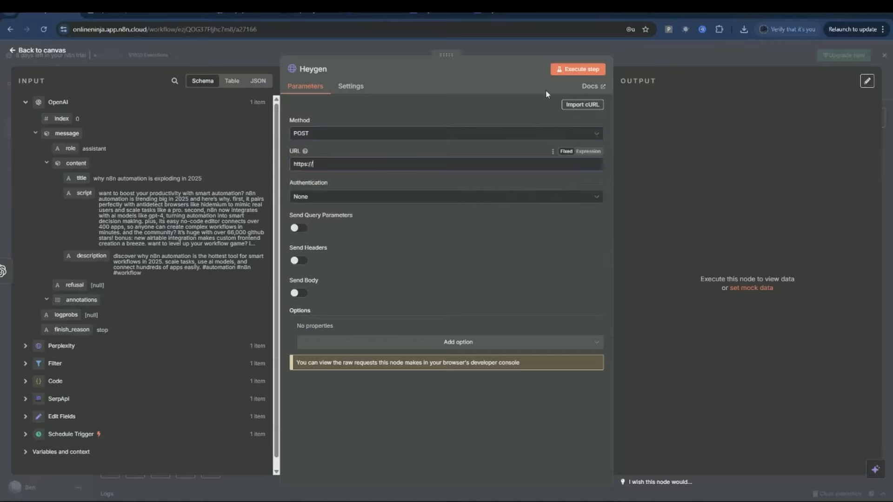
pyautogui.write('api.heygen.com/v2/video/generate')
# Step: Set the Heygen node's authentication to Generic Credential Type with Header Auth, using the Hey Gen credential
pyautogui.click(592, 199)
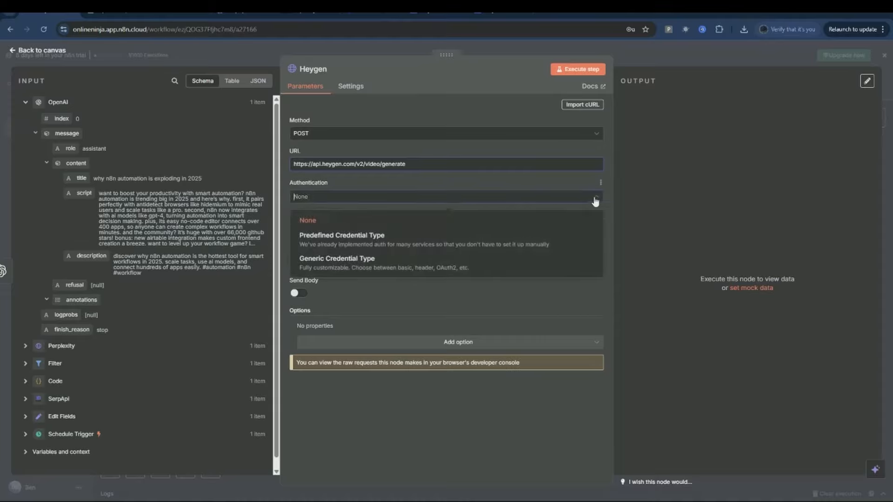
pyautogui.click(370, 264)
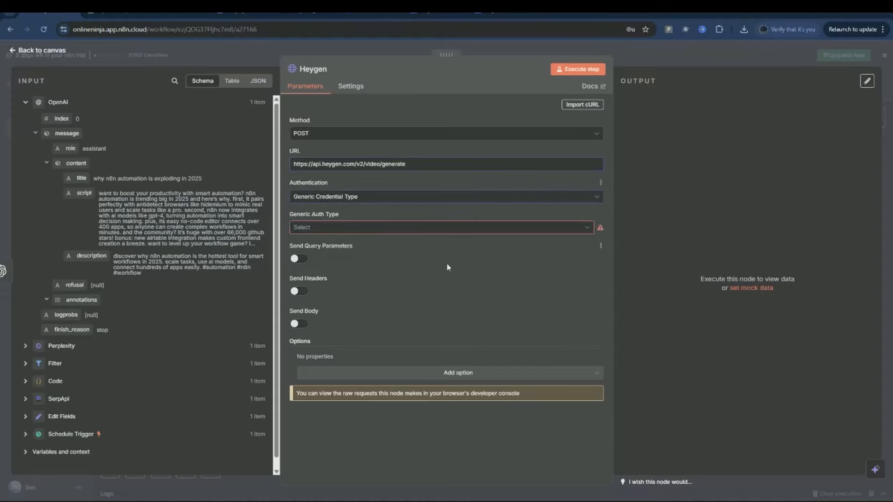
pyautogui.click(588, 229)
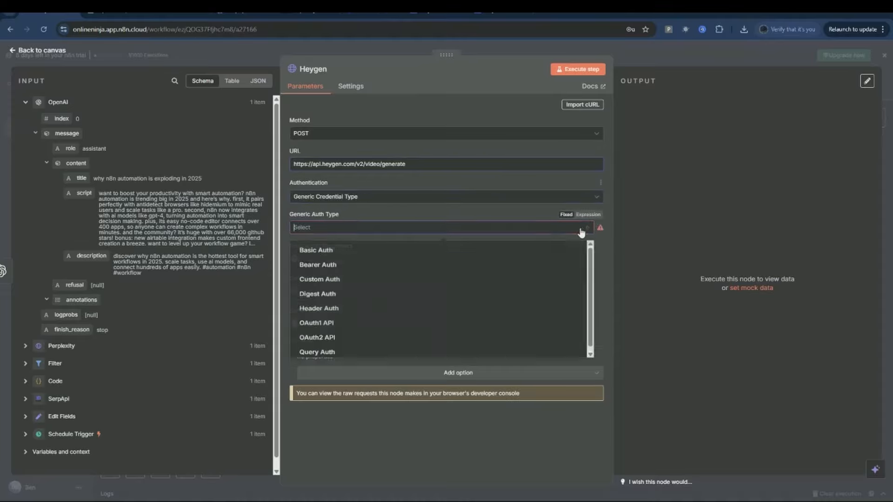
pyautogui.click(399, 314)
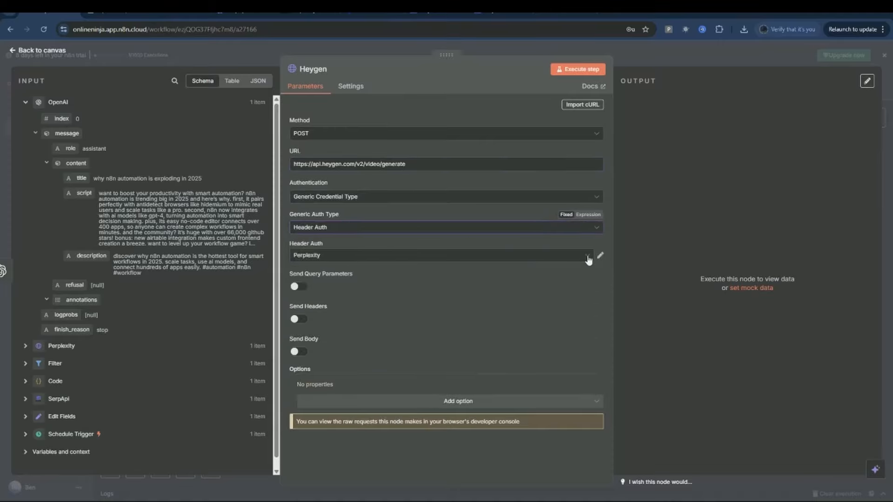
pyautogui.click(588, 260)
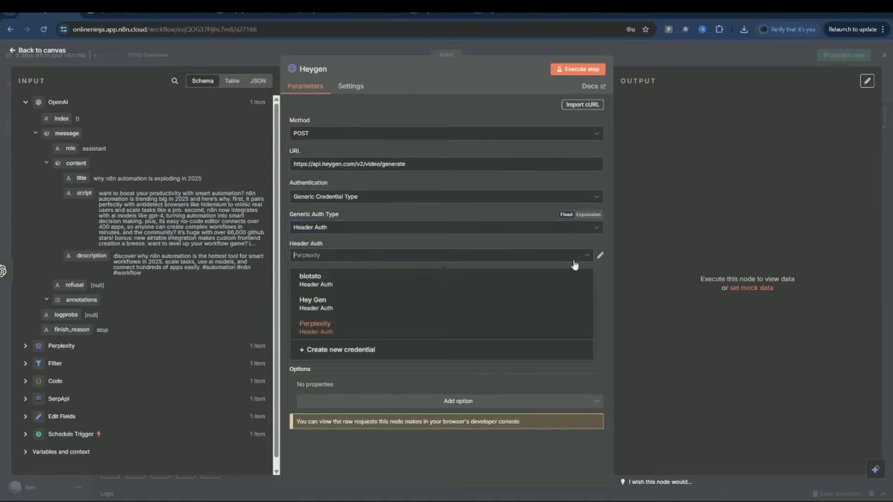
pyautogui.click(389, 308)
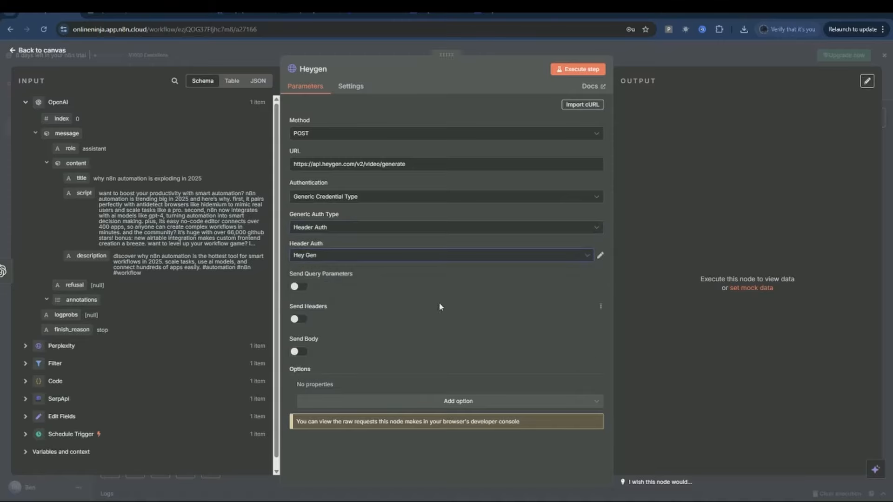
# Step: Enable sending headers and add a Content-Type header with the value application/json
pyautogui.click(300, 320)
pyautogui.click(333, 399)
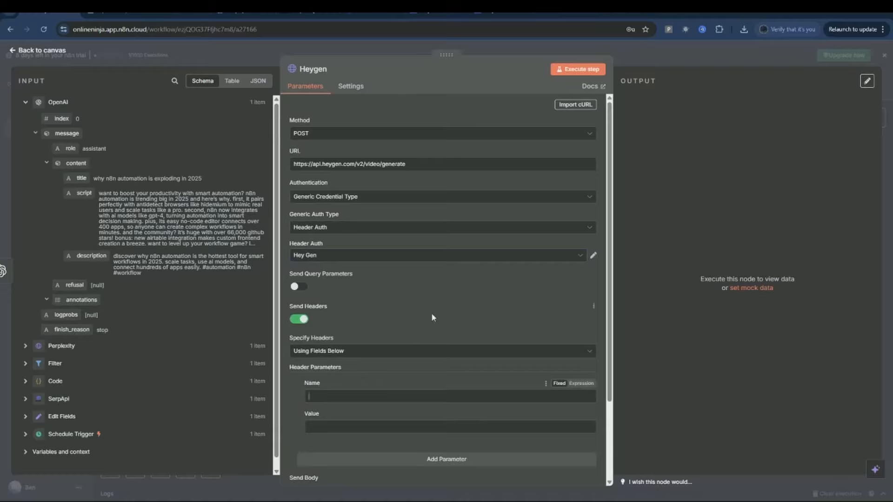
pyautogui.write('Content-Type')
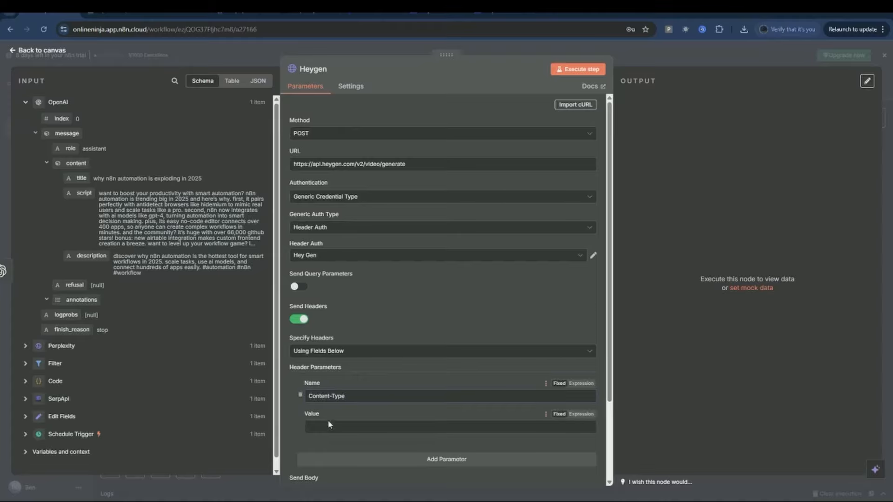
pyautogui.click(328, 425)
pyautogui.write('application/json')
# Step: Enable sending a body with JSON content and specify it using JSON
pyautogui.scroll(-2, 295, 422)
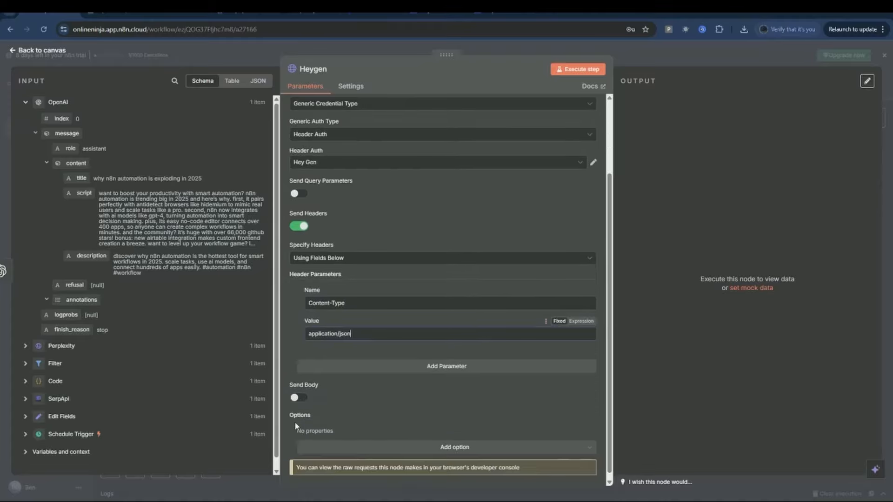
pyautogui.click(299, 399)
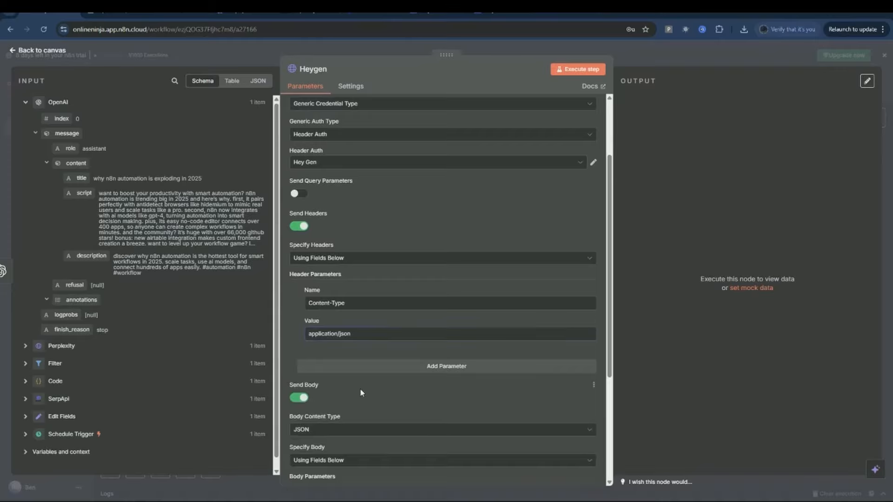
pyautogui.scroll(-2, 367, 387)
pyautogui.click(367, 367)
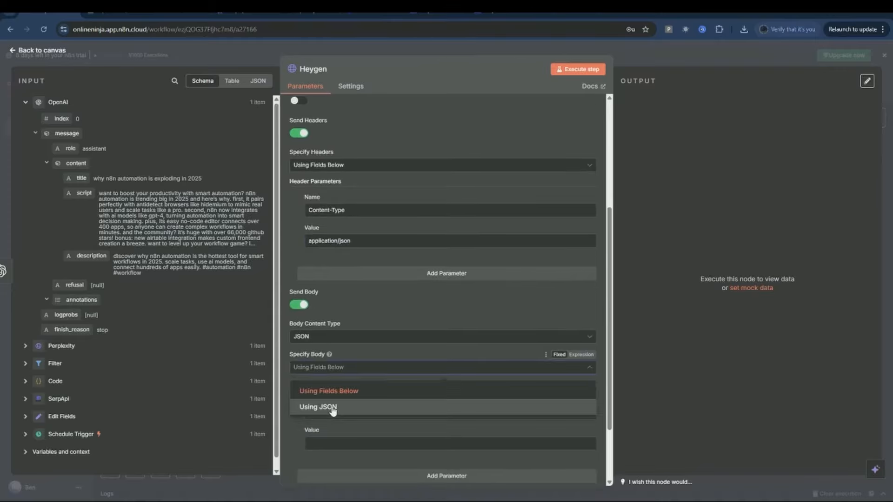
pyautogui.click(367, 407)
pyautogui.scroll(-1, 396, 300)
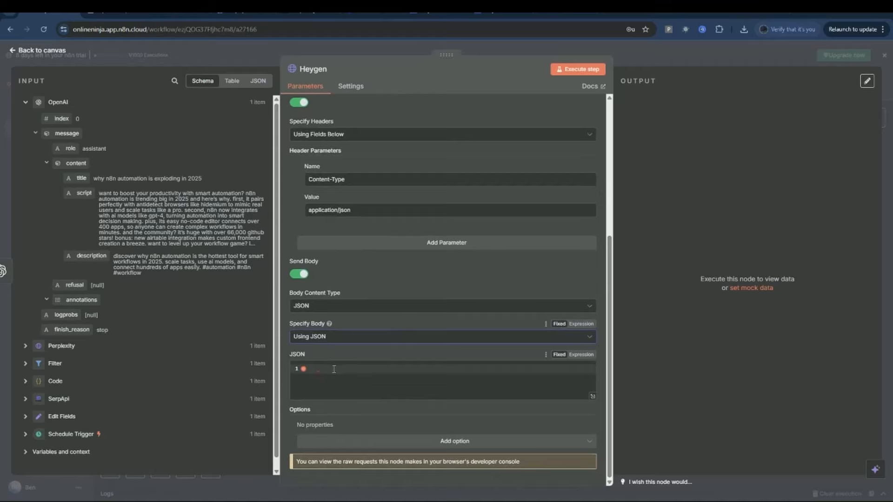
# Step: Copy the Heygen JSON For Talking Photo code from the Skool classroom and paste it into the Heygen node's JSON body
pyautogui.click(108, 14)
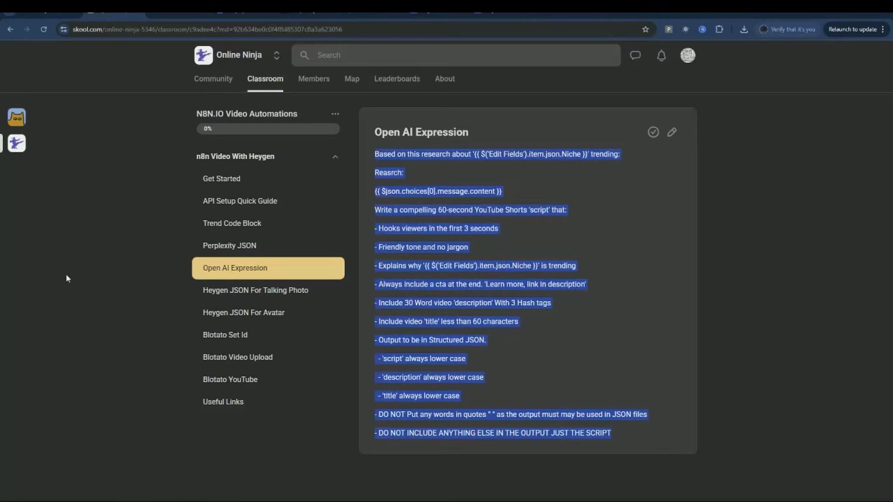
pyautogui.click(247, 292)
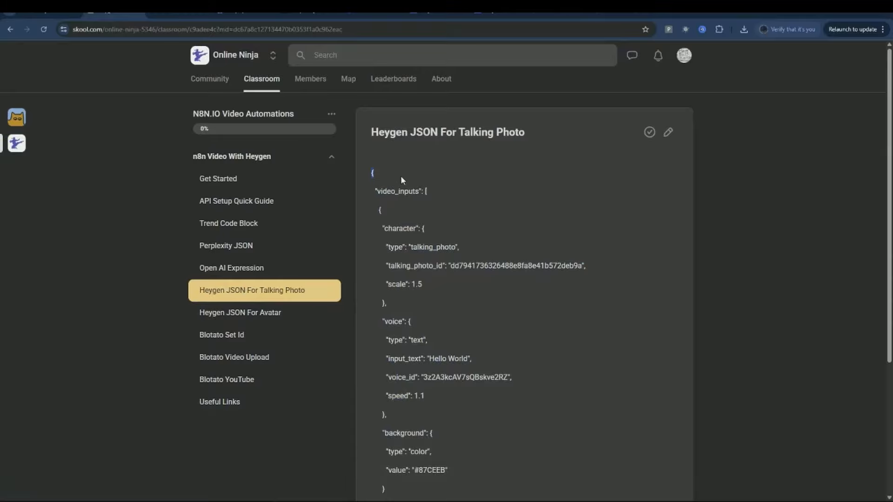
pyautogui.moveTo(401, 177); pyautogui.dragTo(440, 444)
pyautogui.hotkey('ctrl', 'c')
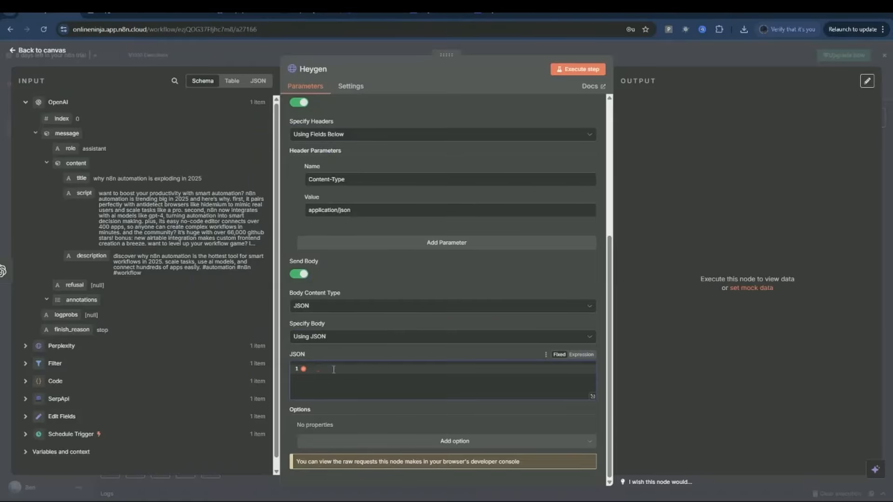
pyautogui.hotkey('ctrl', 'v')
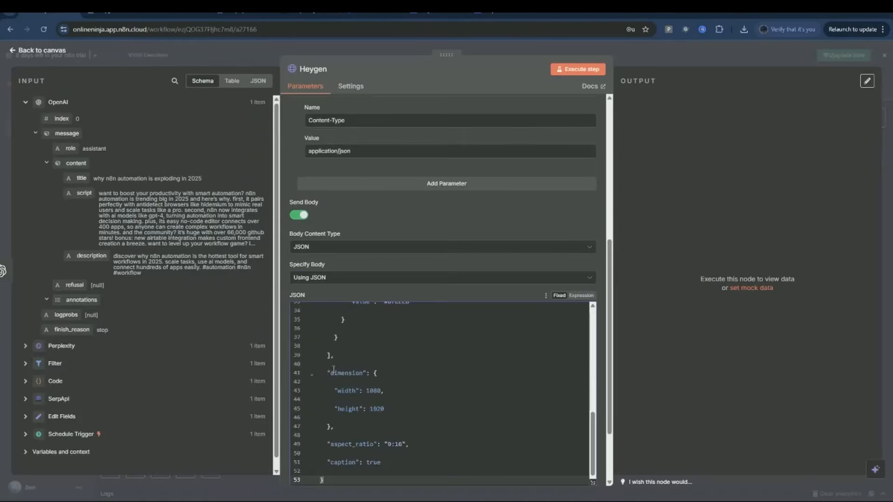
# Step: Expand the JSON body in the full editor and review its character, voice, background, dimension and caption settings
pyautogui.click(592, 483)
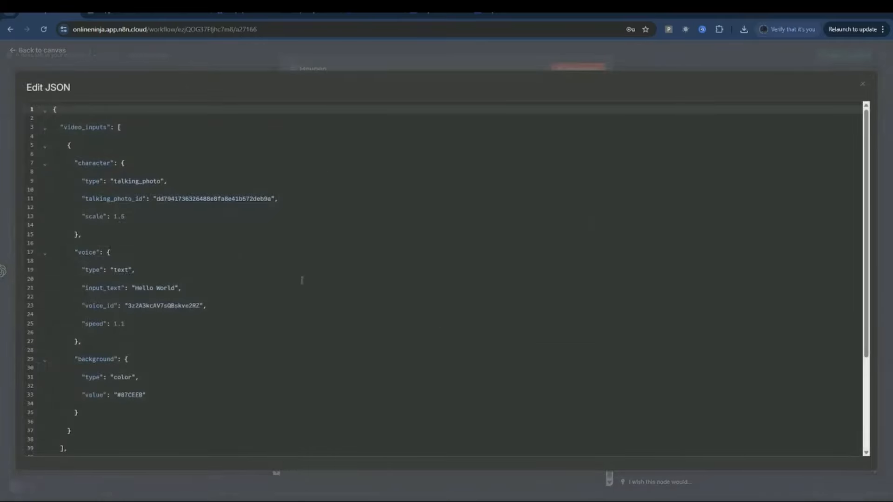
pyautogui.scroll(-5, 250, 341)
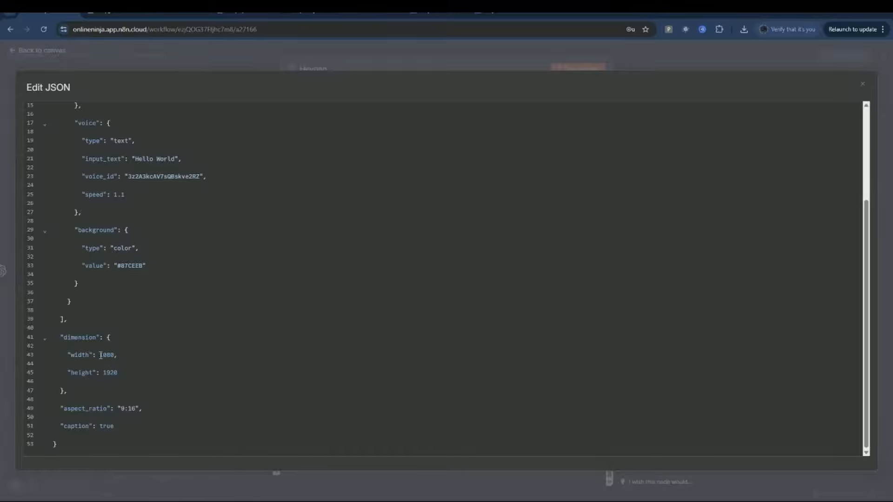
pyautogui.scroll(5, 191, 326)
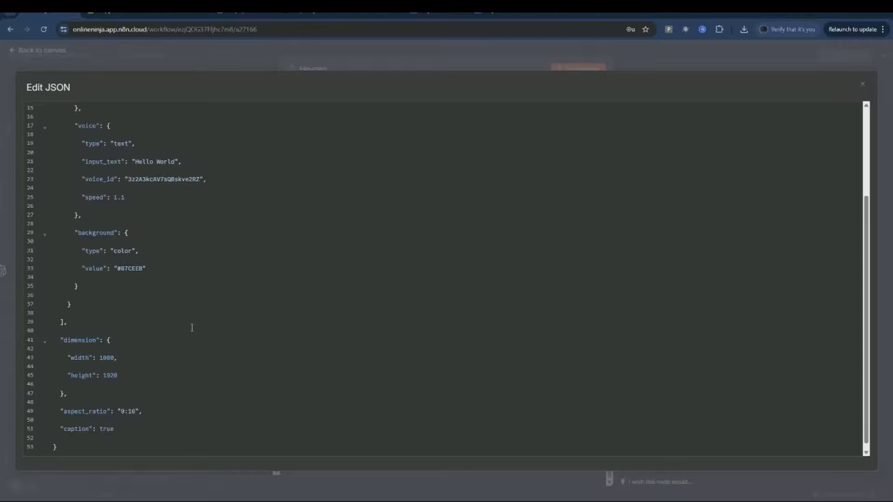
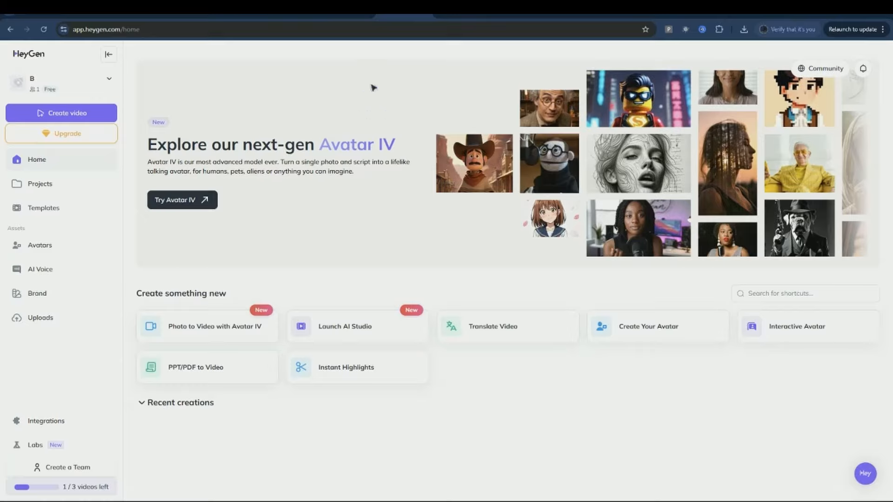
# Step: Switch to HeyGen, view the API subscription settings and open the public avatars library
pyautogui.click(460, 15)
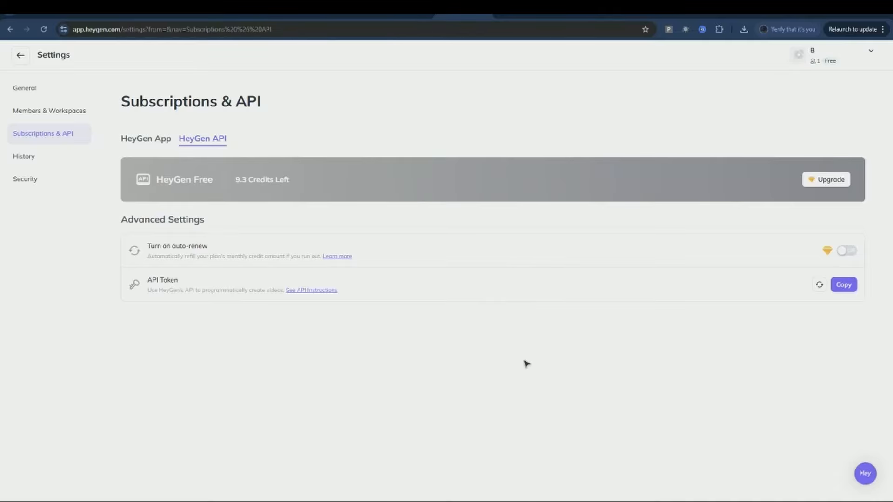
pyautogui.click(404, 17)
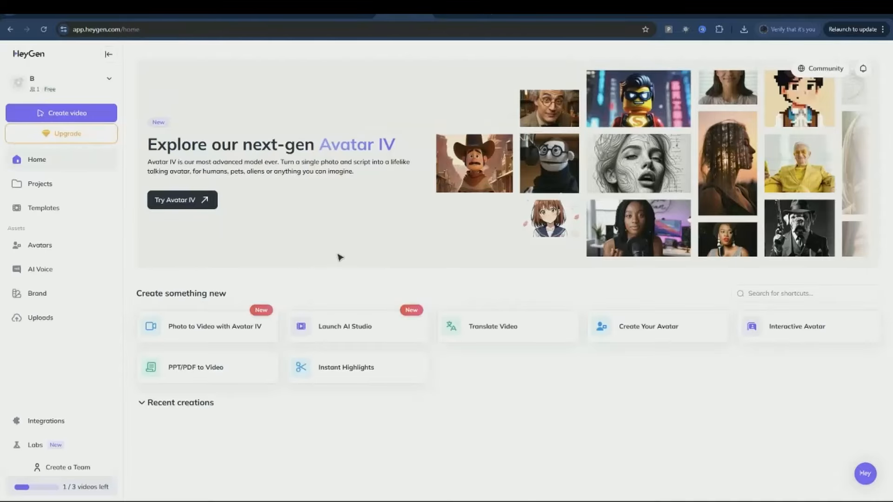
pyautogui.click(40, 246)
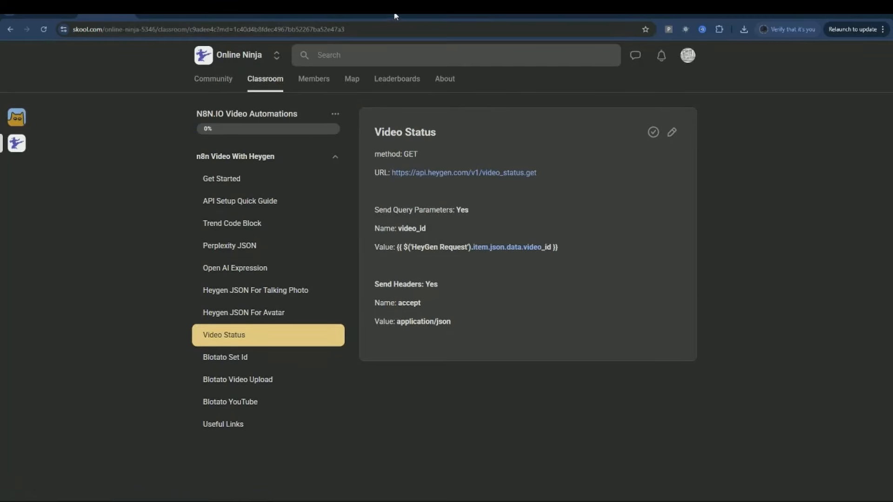
pyautogui.click(408, 14)
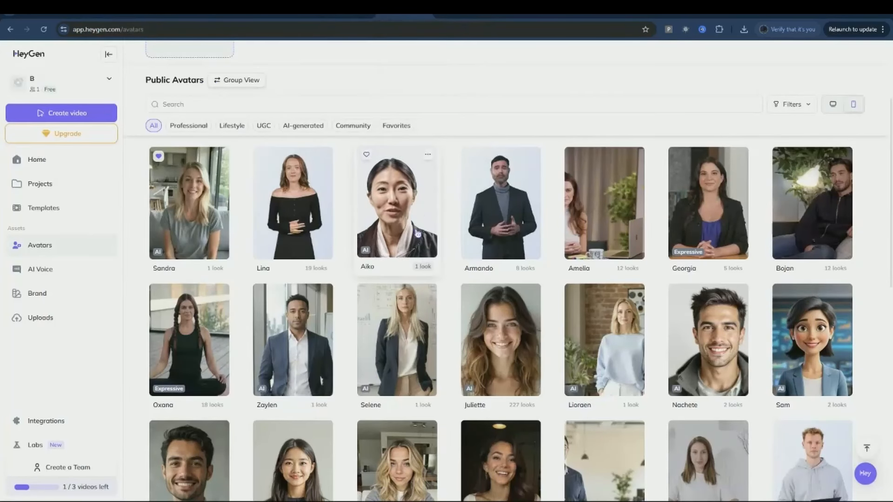
# Step: Open the Sandra avatar in HeyGen, select the defaultLookId value in its URL, and compare it with talking_photo_id in the n8n JSON
pyautogui.moveTo(390, 220)
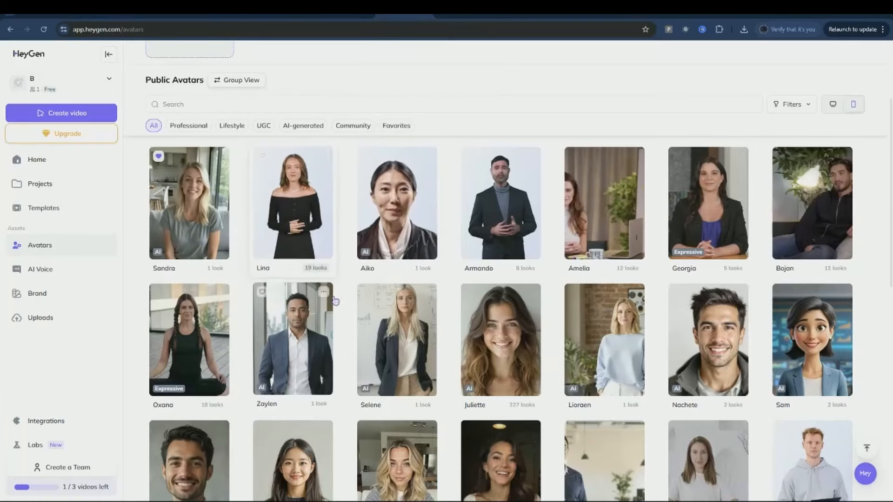
pyautogui.moveTo(201, 207)
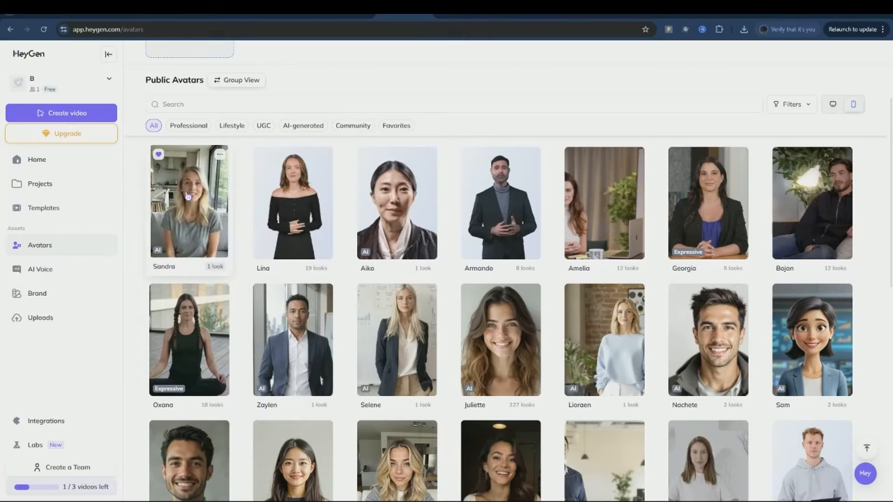
pyautogui.click(198, 194)
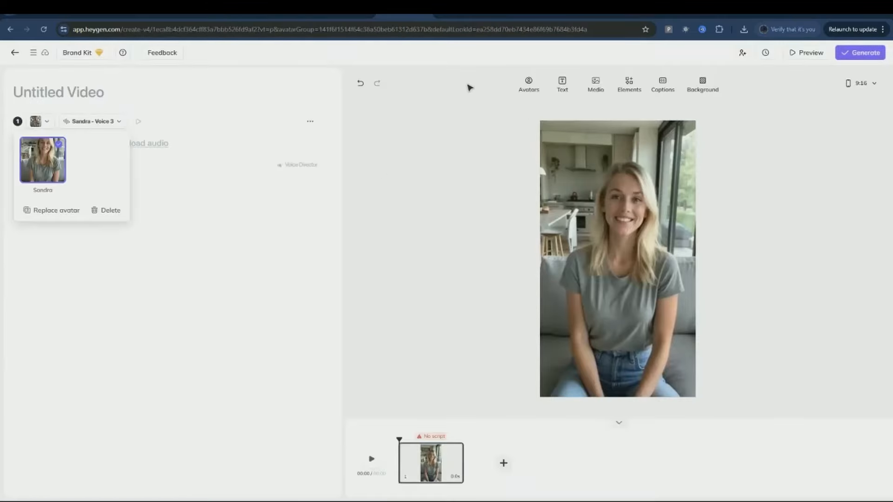
pyautogui.moveTo(477, 31); pyautogui.dragTo(589, 35)
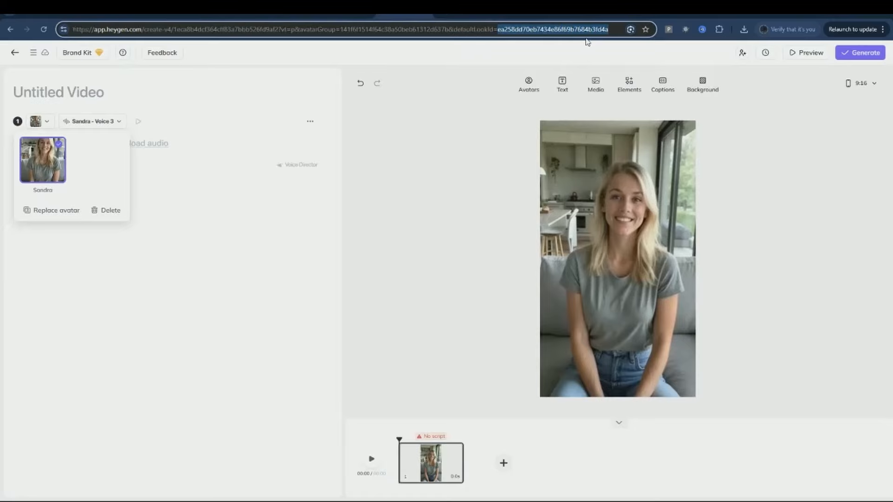
pyautogui.click(52, 14)
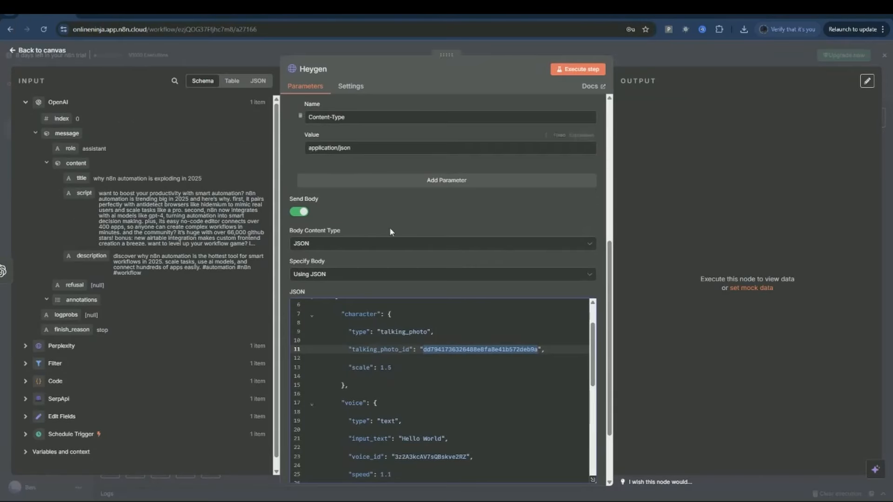
pyautogui.scroll(1, 591, 358)
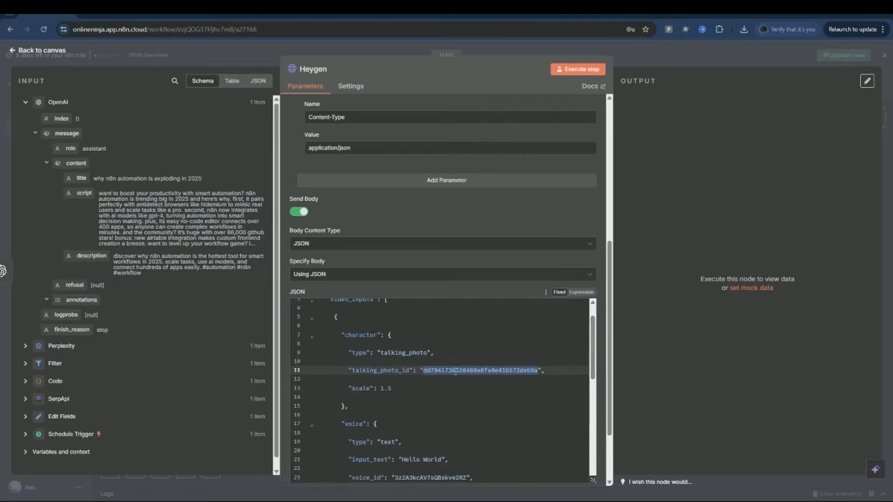
# Step: Copy the voice ID of the Marieke - Natural voice from HeyGen's AI Voice library and return to the Heygen node in n8n
pyautogui.click(402, 17)
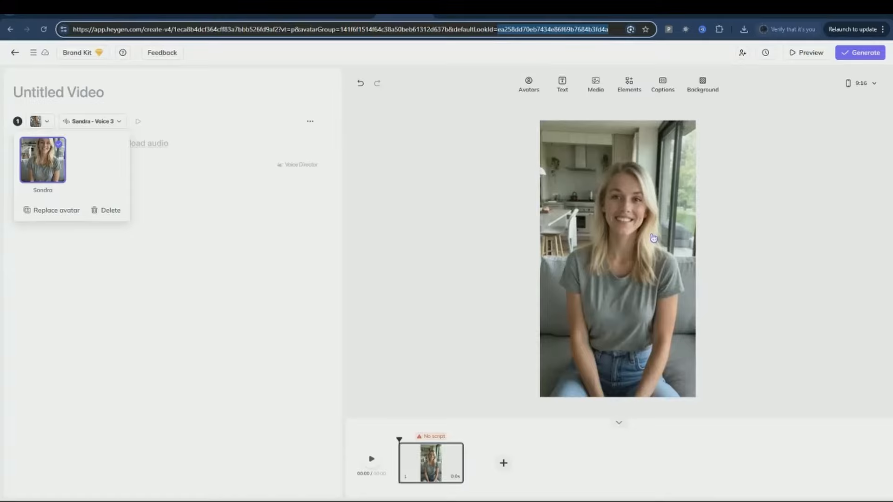
pyautogui.click(15, 53)
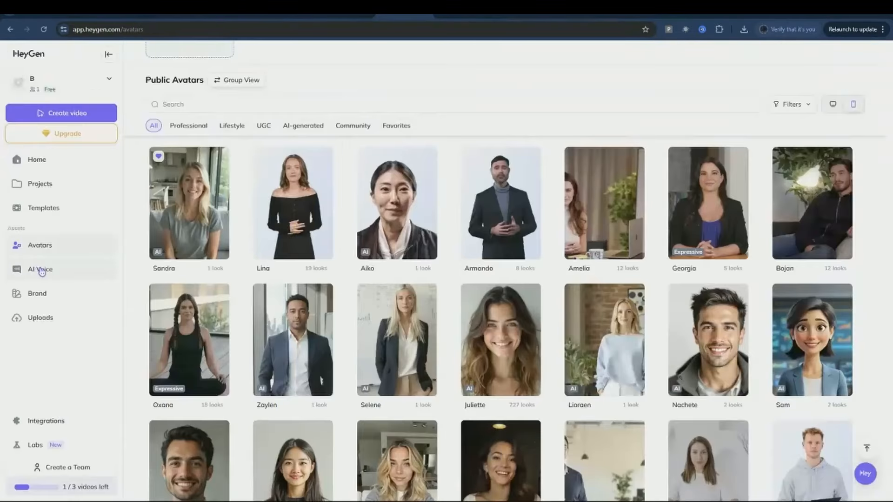
pyautogui.click(41, 270)
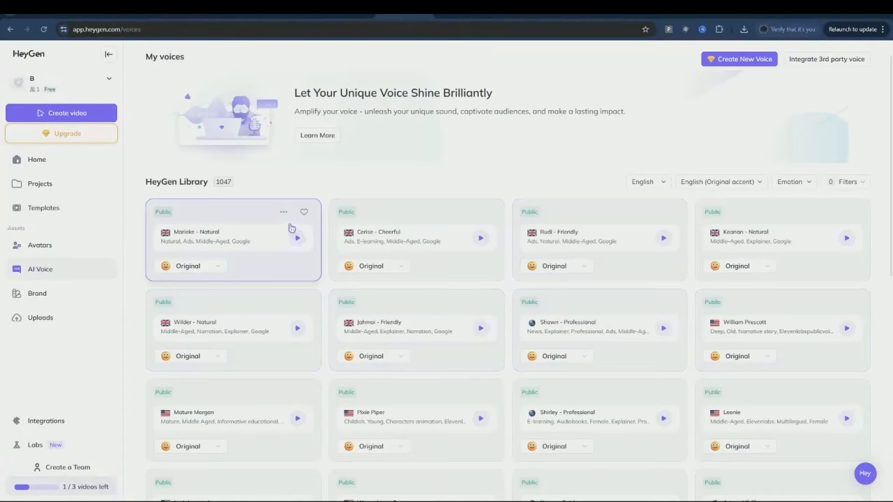
pyautogui.click(284, 211)
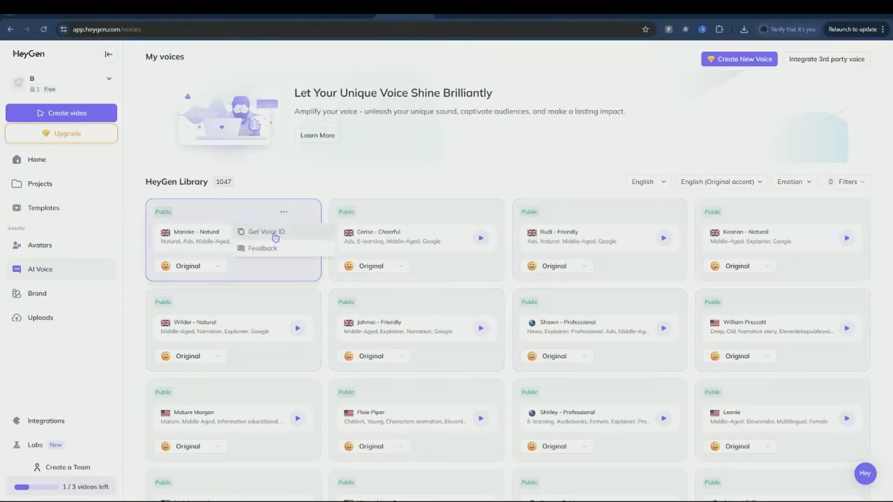
pyautogui.click(274, 233)
pyautogui.click(50, 15)
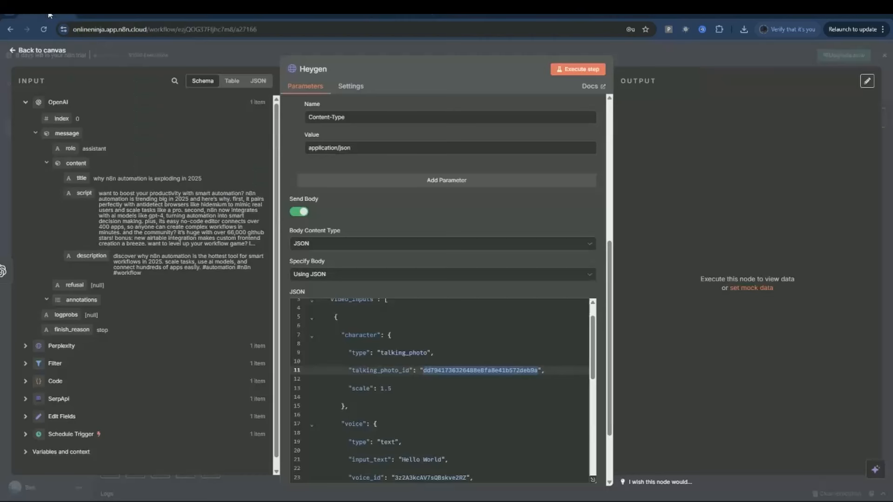
# Step: Select the voice_id value in the Heygen JSON body, and view the avatar and talking photo JSON templates in the Skool classroom
pyautogui.scroll(-3, 433, 398)
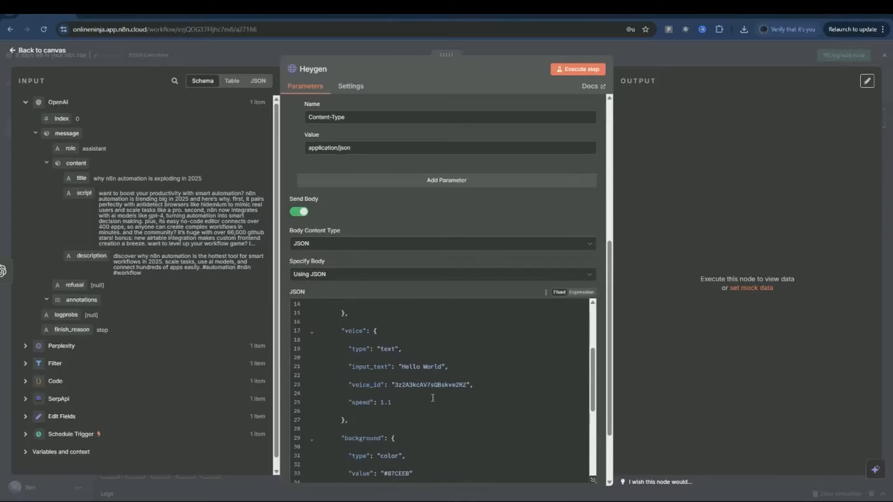
pyautogui.moveTo(395, 385); pyautogui.dragTo(466, 382)
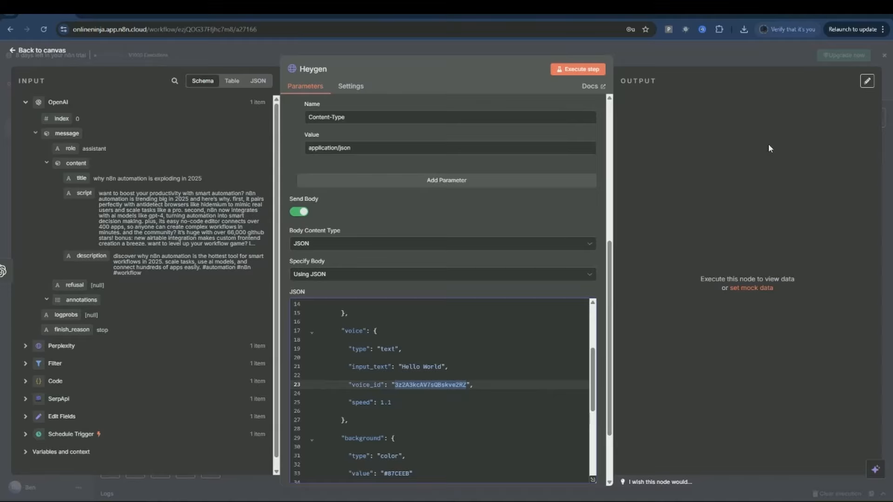
pyautogui.click(107, 16)
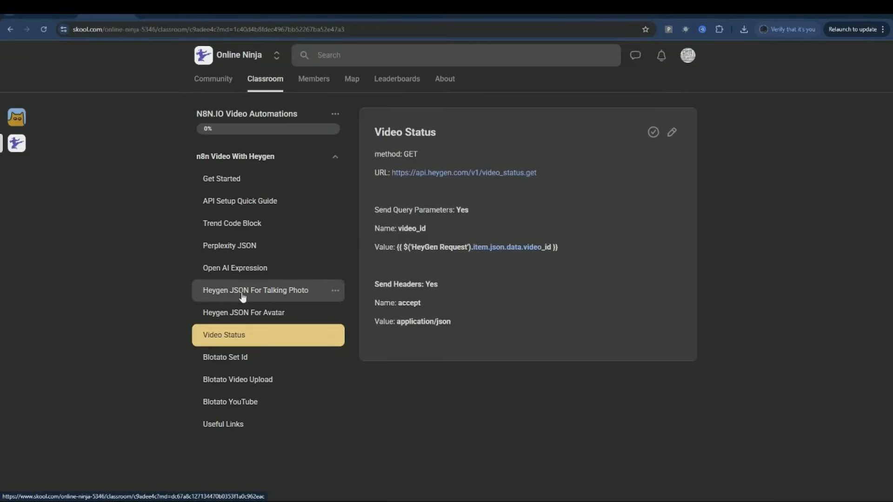
pyautogui.click(268, 317)
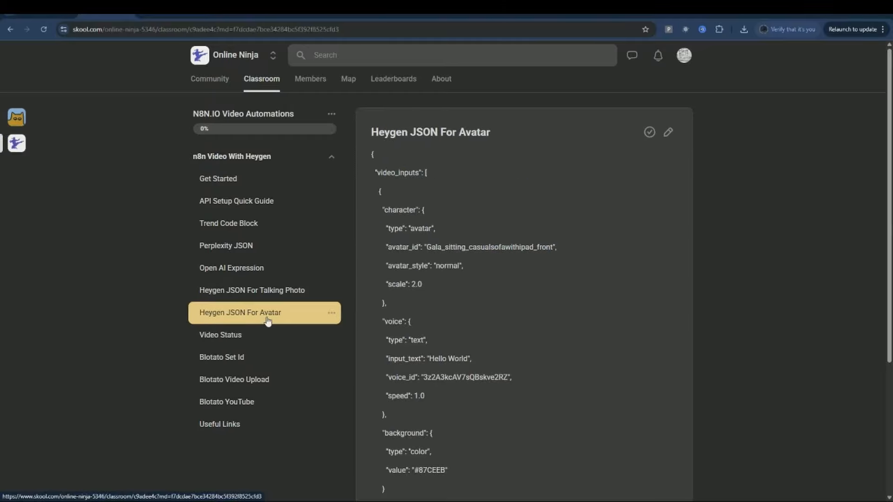
pyautogui.click(259, 290)
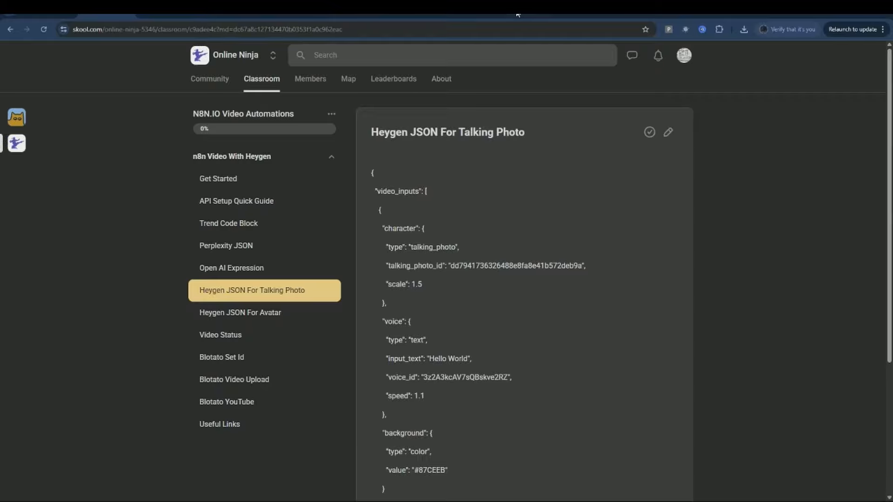
# Step: Switch to the HeyGen API reference and open the List All Voices (V2) page
pyautogui.moveTo(521, 15)
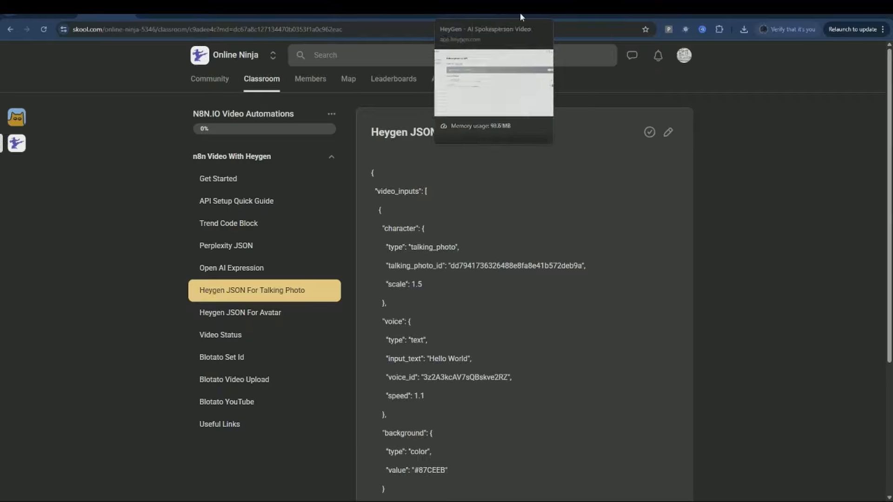
pyautogui.click(521, 14)
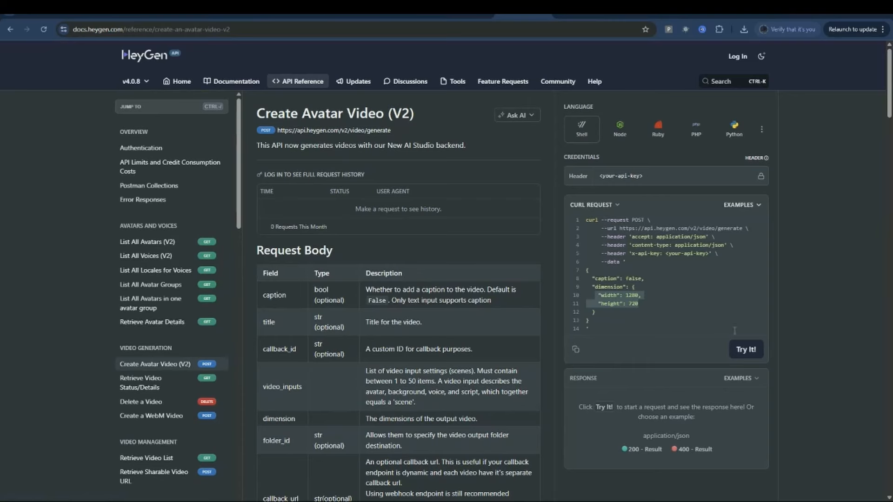
pyautogui.click(149, 259)
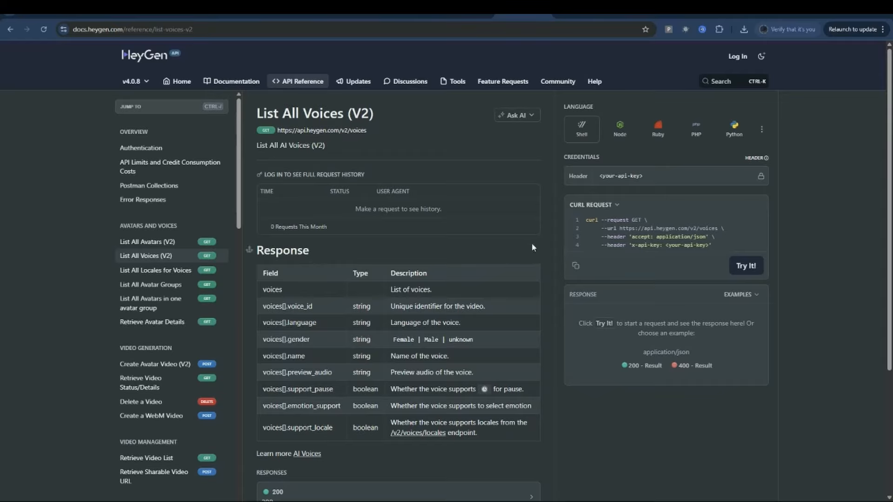
# Step: Return to n8n, execute the Heygen node, check the error value in its output and go back to the canvas
pyautogui.click(51, 16)
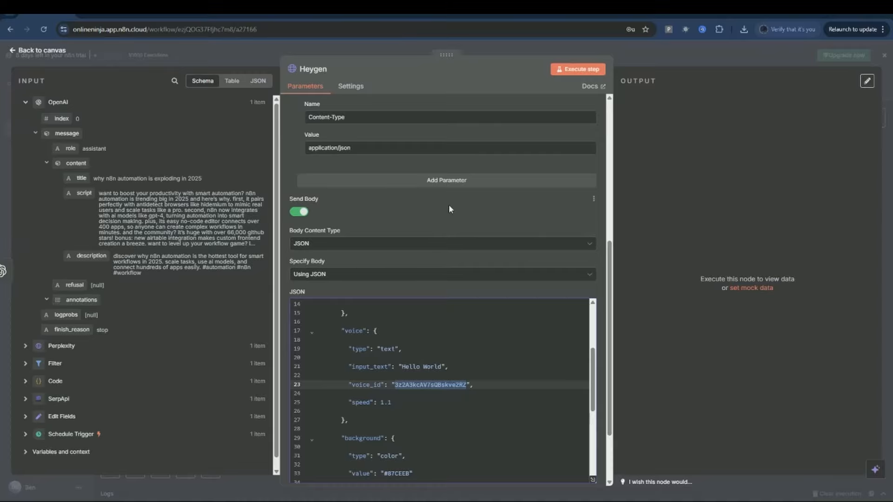
pyautogui.scroll(6, 539, 311)
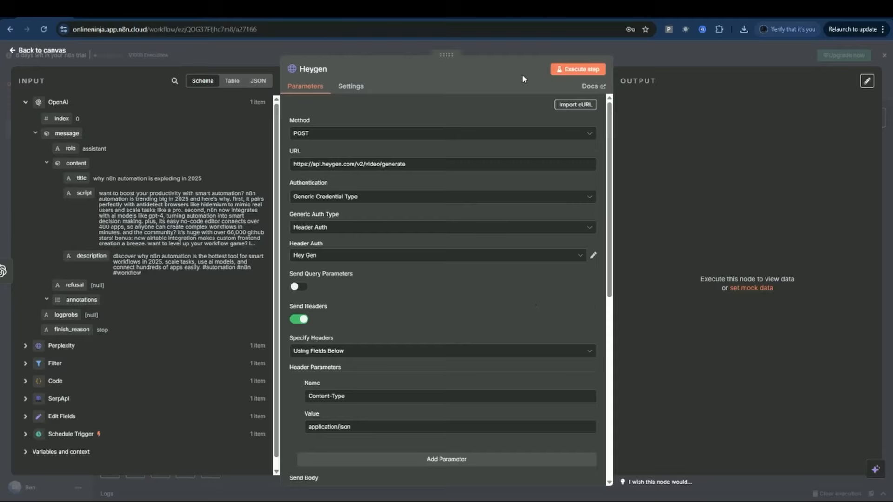
pyautogui.click(575, 71)
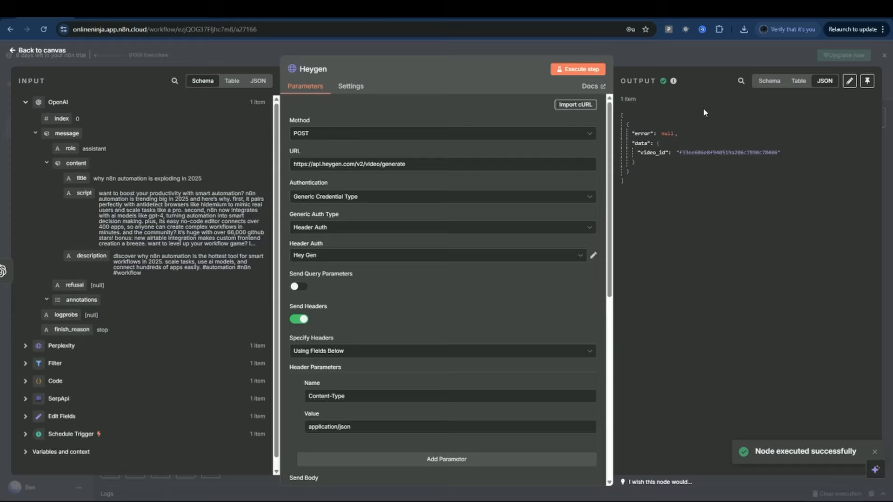
pyautogui.doubleClick(665, 133)
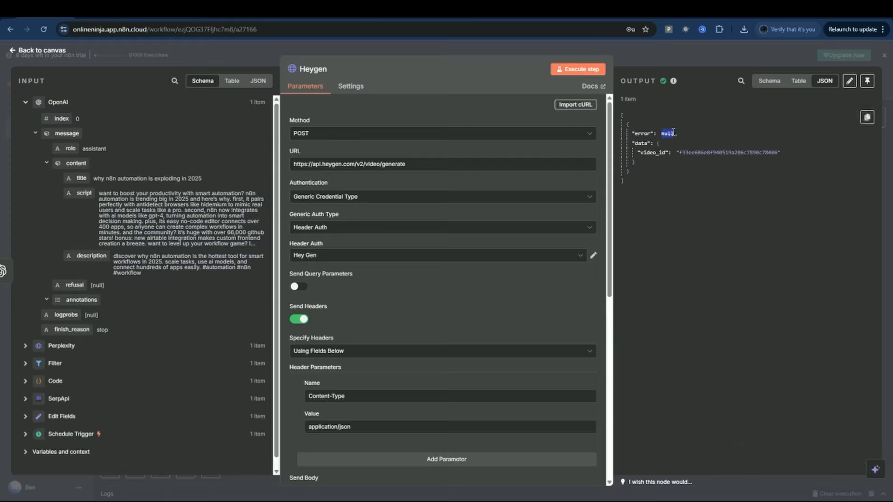
pyautogui.click(683, 183)
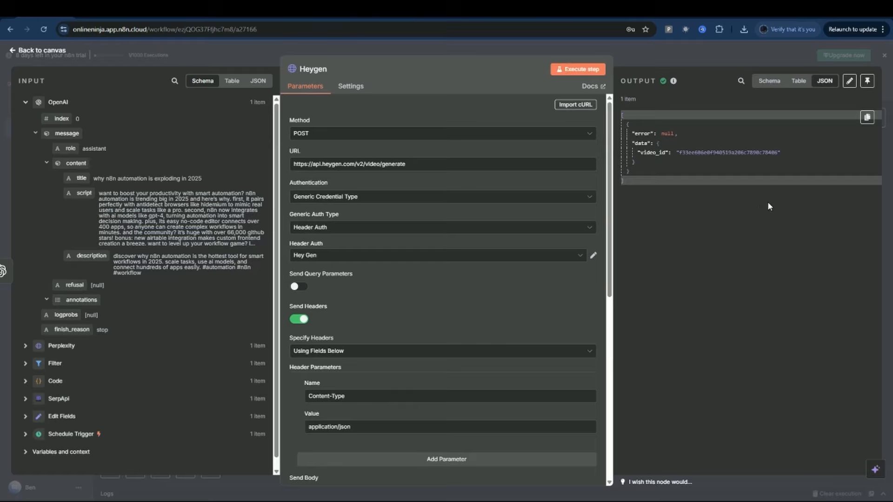
pyautogui.press('Escape')
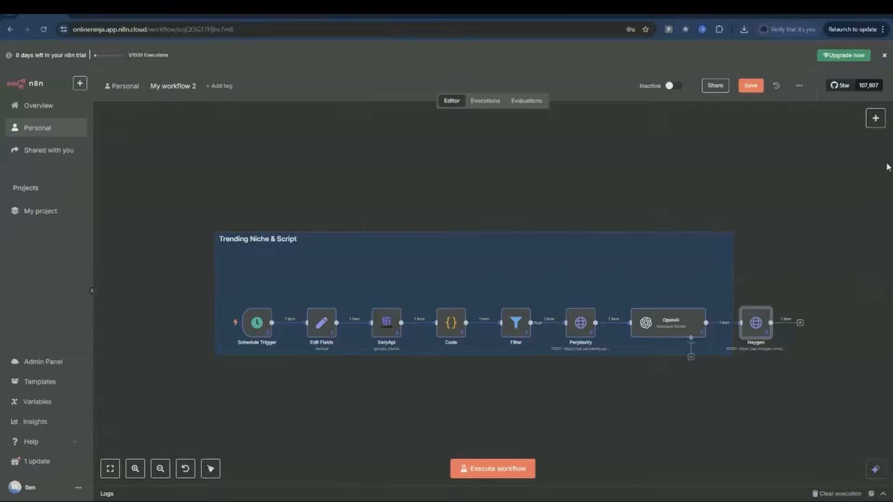
# Step: Add an Edit Fields (Set) node after Heygen and rename it "set video_id"
pyautogui.click(875, 118)
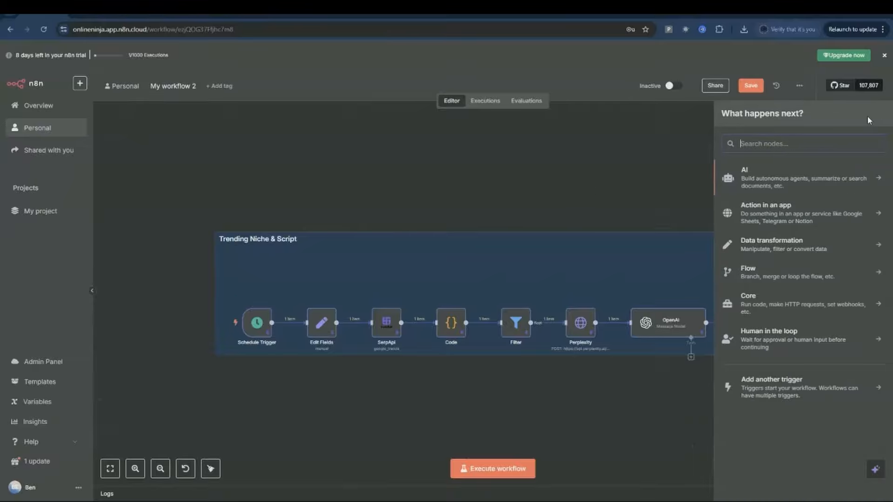
pyautogui.write('set')
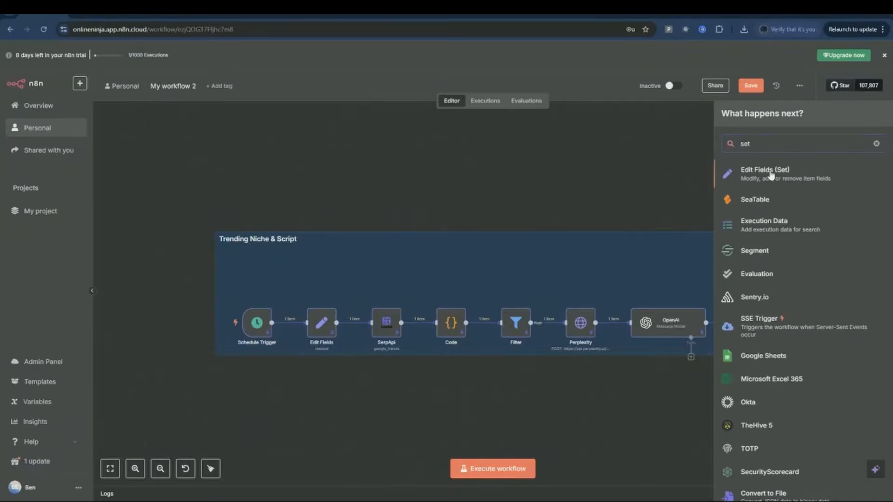
pyautogui.click(765, 170)
pyautogui.click(42, 45)
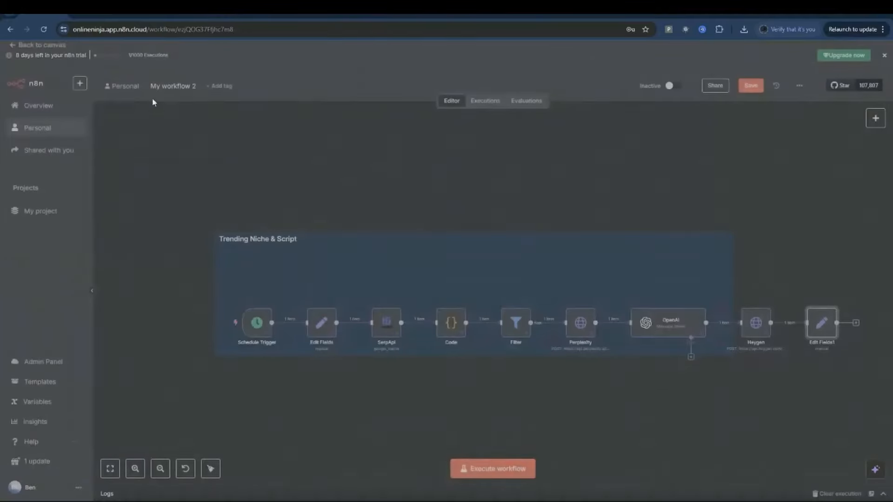
pyautogui.doubleClick(823, 326)
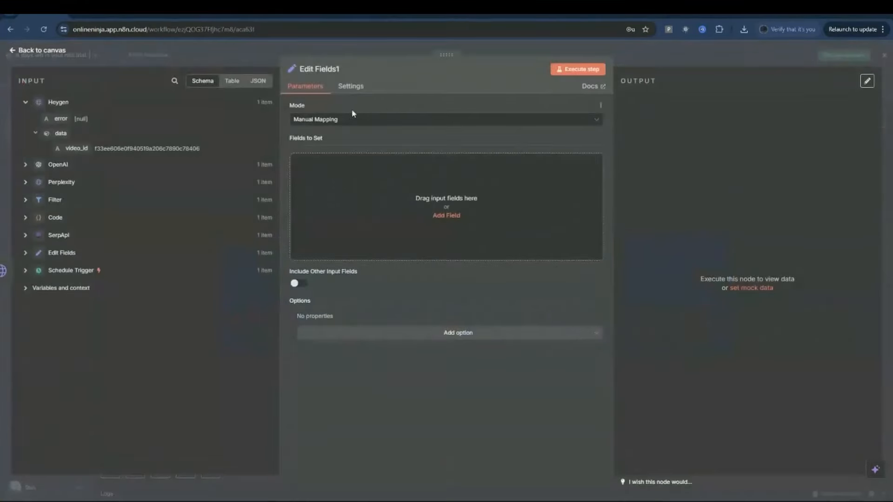
pyautogui.click(340, 70)
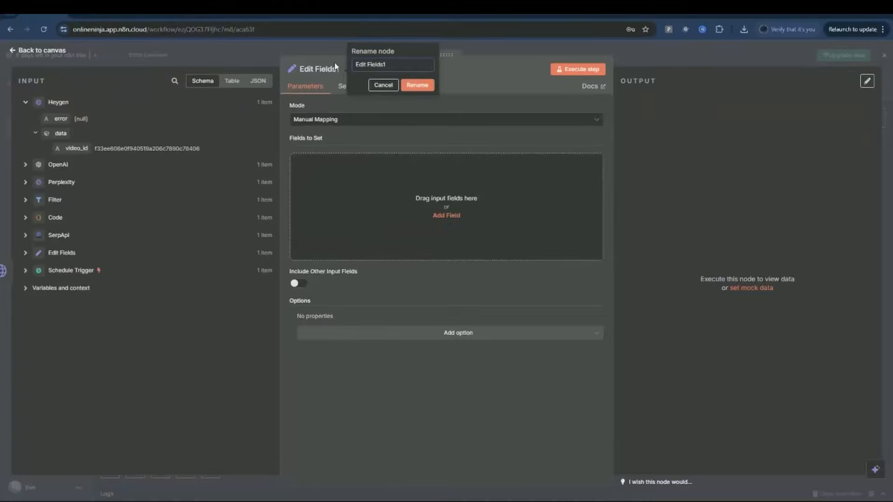
pyautogui.write('set video_id')
pyautogui.click(417, 85)
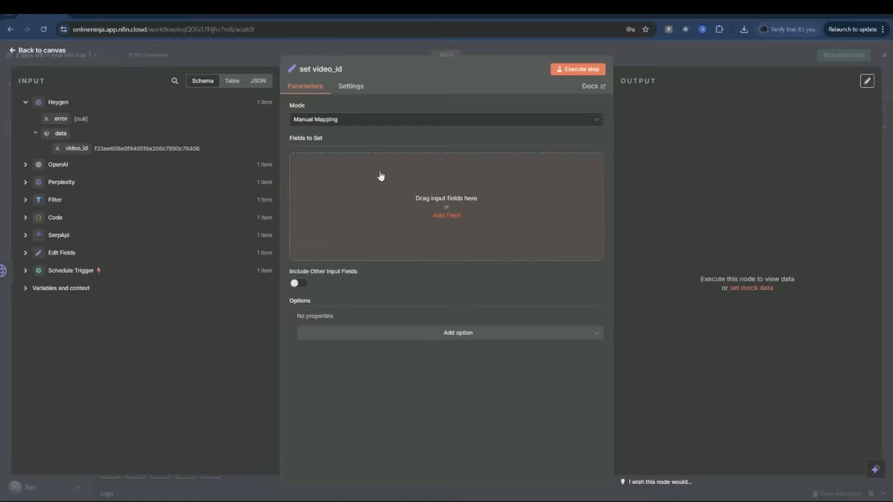
# Step: Add a string field video_id mapped to {{ $json.data.video_id }}, execute the set video_id node and return to the canvas
pyautogui.click(447, 215)
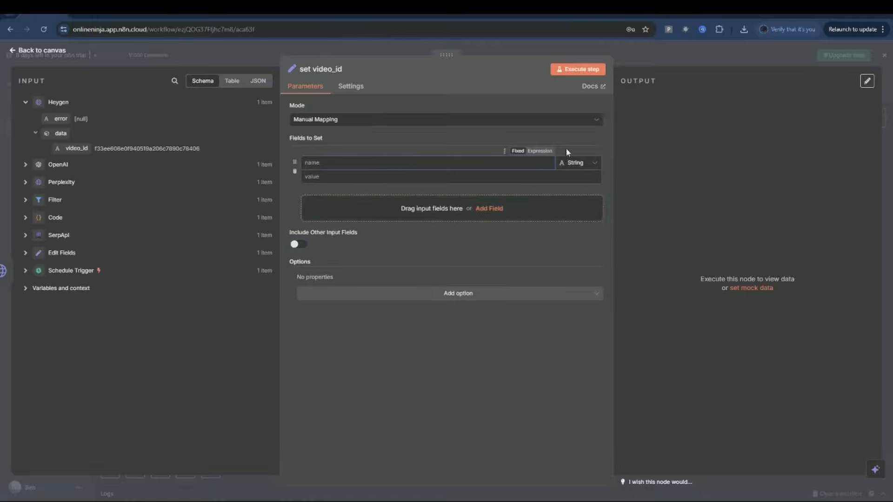
pyautogui.write('video_id')
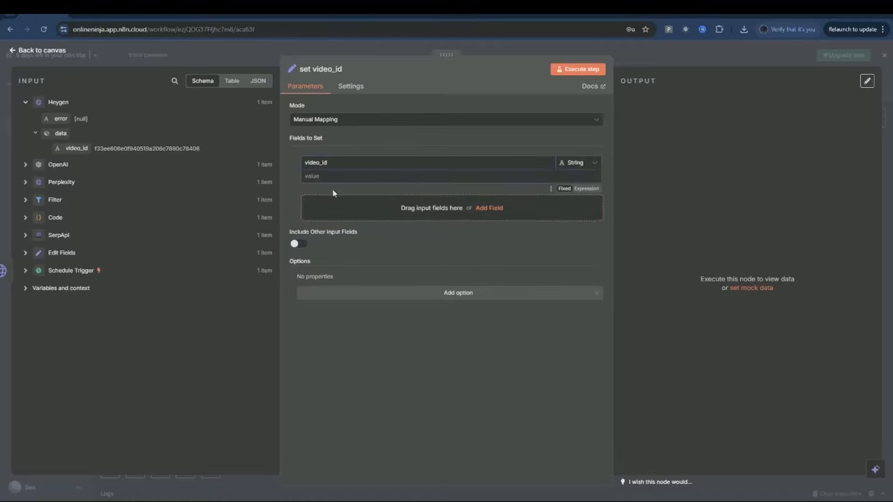
pyautogui.moveTo(67, 148); pyautogui.dragTo(326, 177)
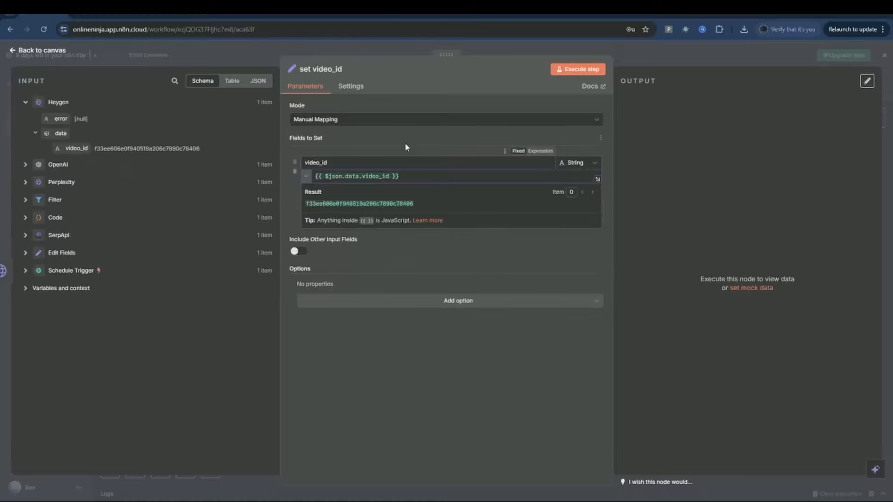
pyautogui.click(598, 179)
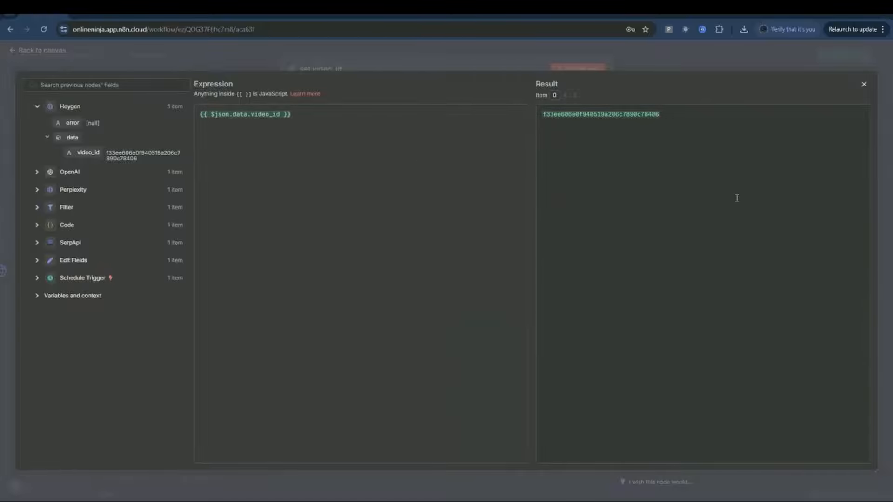
pyautogui.click(863, 84)
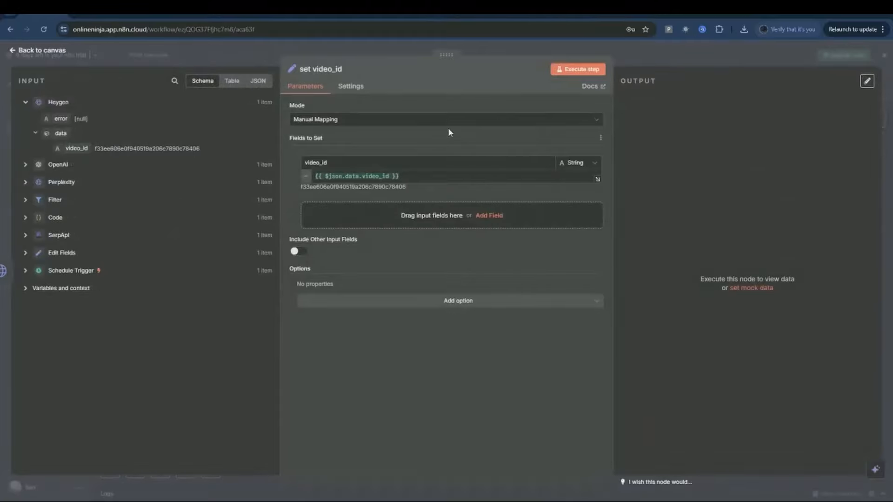
pyautogui.click(582, 70)
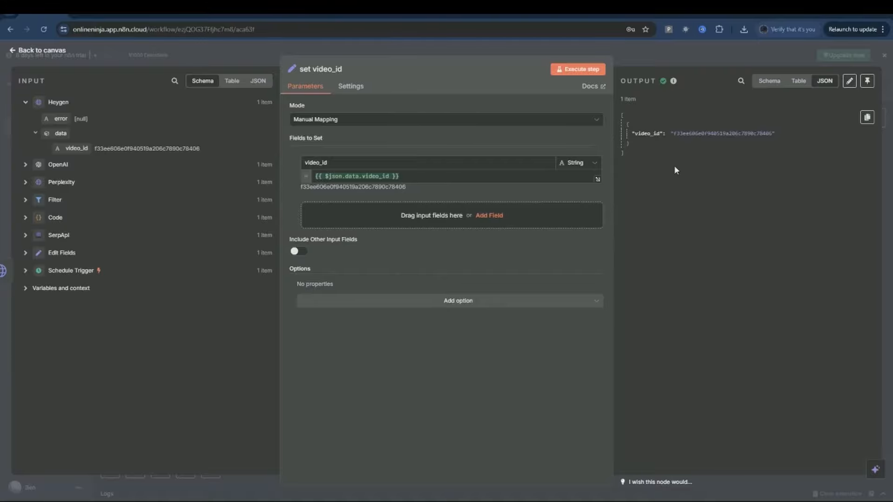
pyautogui.press('Escape')
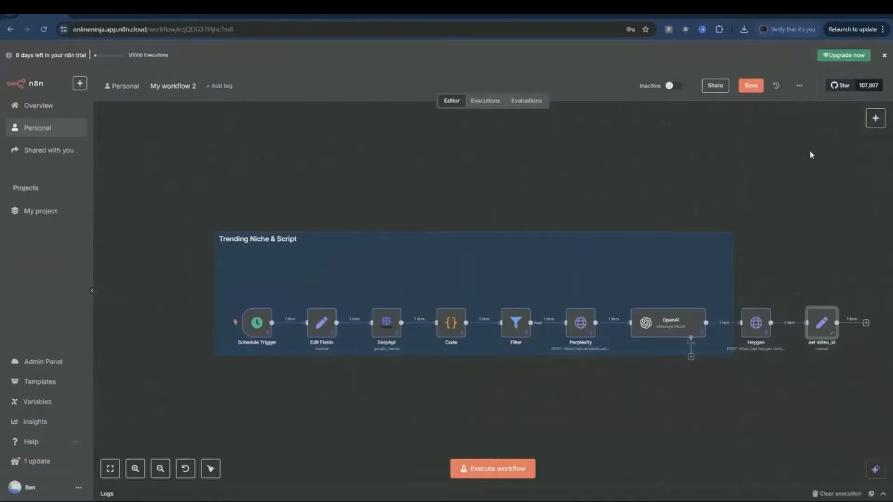
# Step: Add an HTTP Request node after set video_id and rename it "Video Status"
pyautogui.click(874, 121)
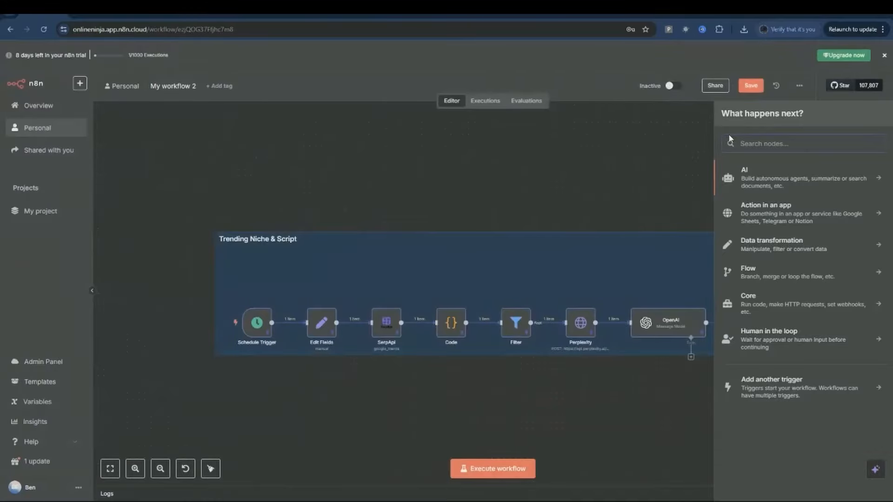
pyautogui.write('http')
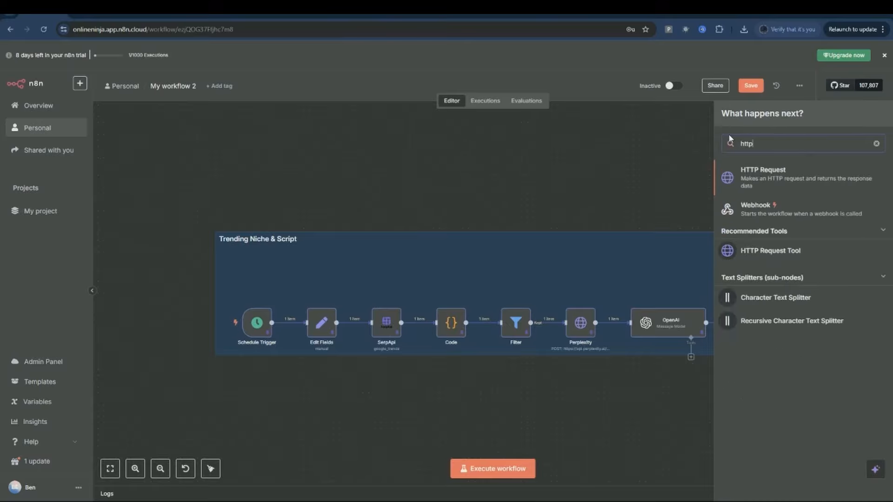
pyautogui.press('Return')
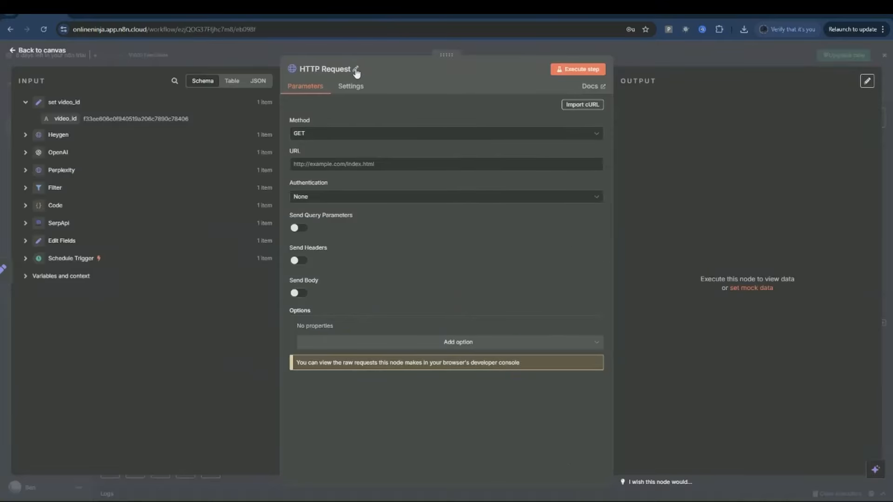
pyautogui.click(355, 69)
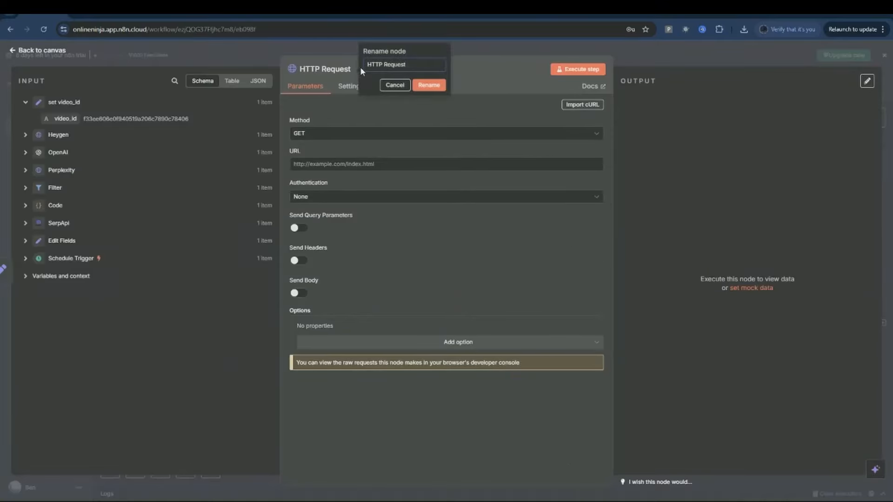
pyautogui.moveTo(409, 65); pyautogui.dragTo(348, 62)
pyautogui.write('Video Status')
pyautogui.press('Return')
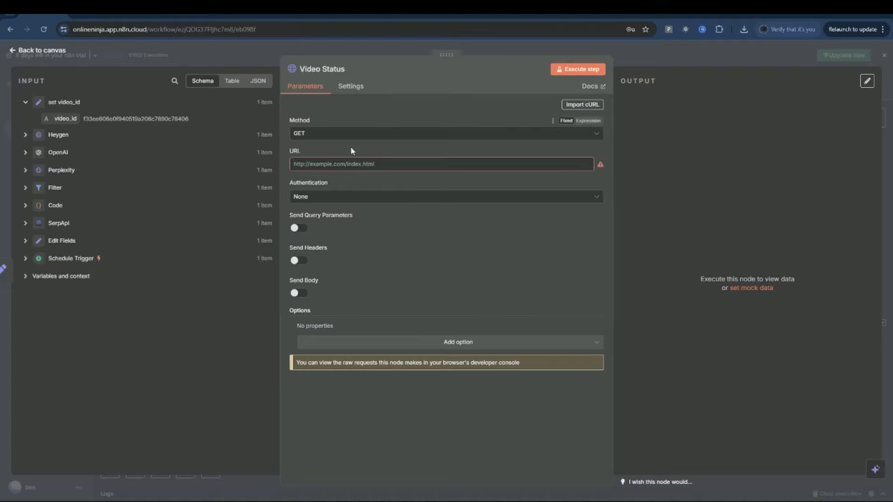
pyautogui.click(94, 16)
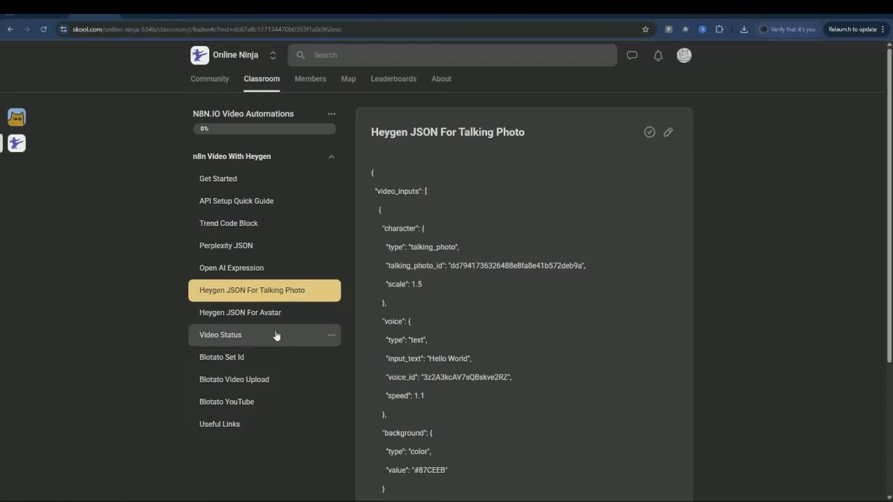
pyautogui.click(223, 341)
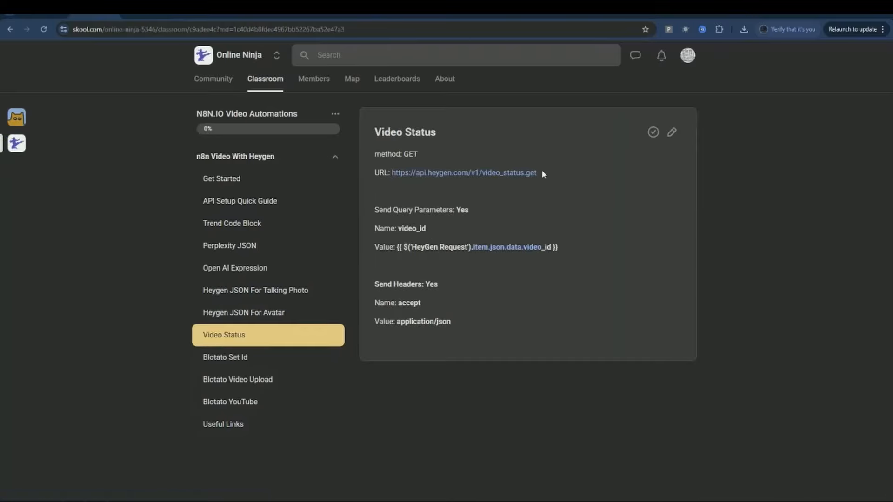
pyautogui.moveTo(539, 172); pyautogui.dragTo(394, 174)
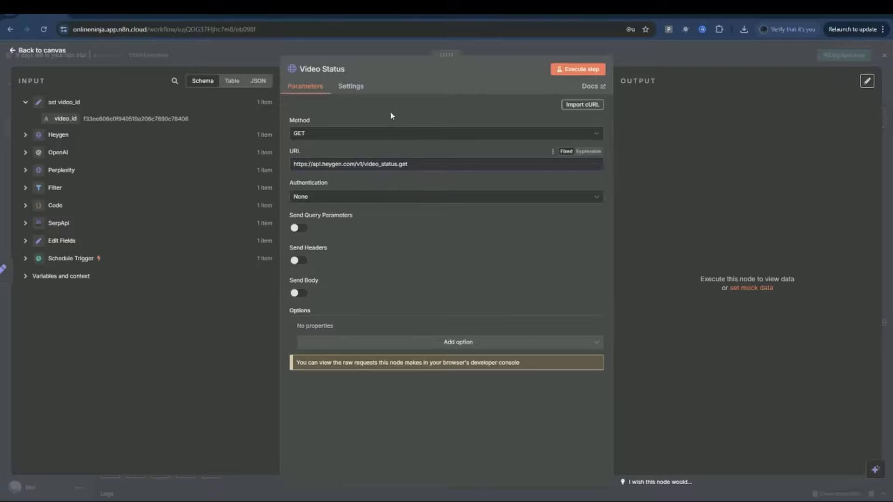
# Step: Set the Video Status node's authentication to Generic Credential Type with Header Auth, using the Hey Gen credential
pyautogui.click(597, 198)
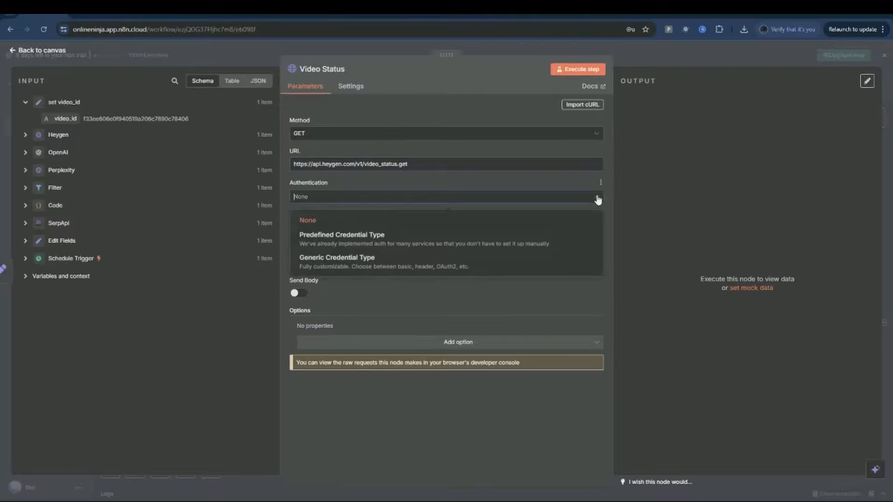
pyautogui.click(358, 261)
pyautogui.click(359, 232)
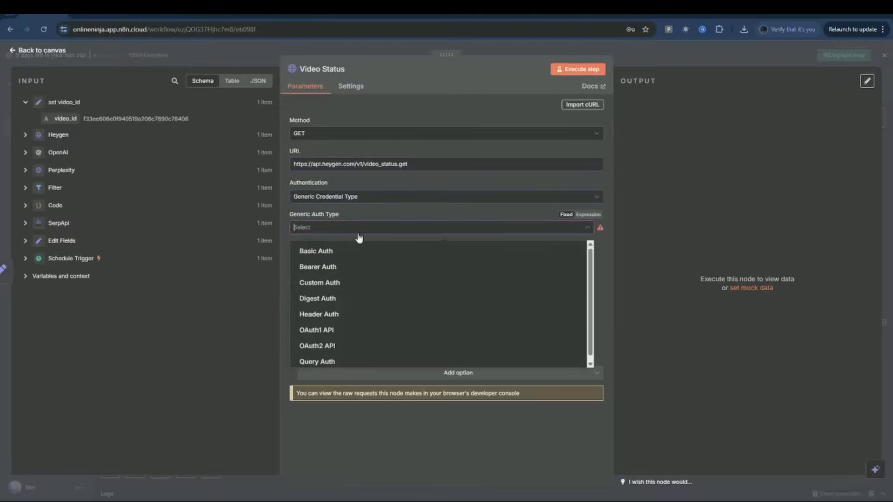
pyautogui.click(385, 318)
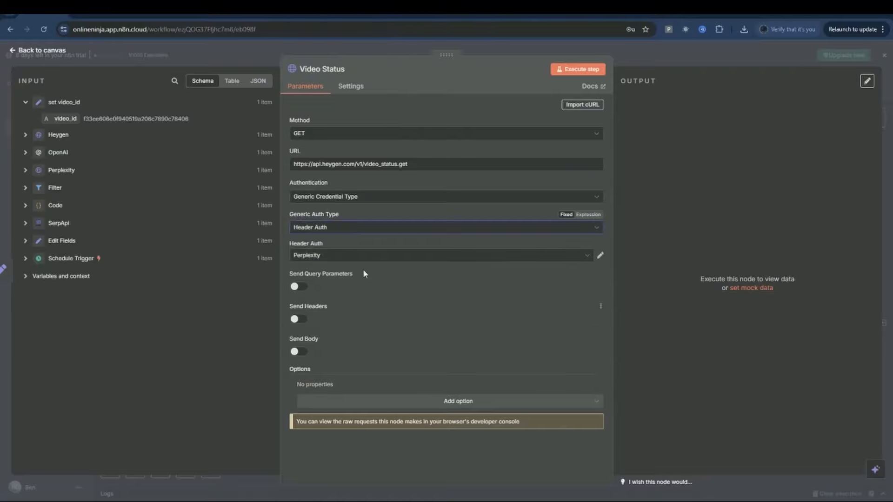
pyautogui.click(588, 256)
pyautogui.click(366, 306)
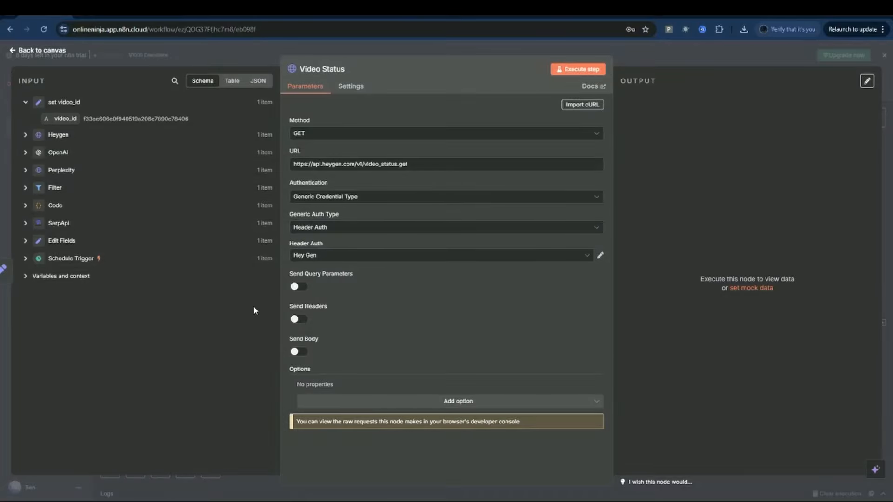
# Step: Enable query parameters in Video Status and add video_id mapped to {{ $('Heygen').item.json.data.video_id }}
pyautogui.click(299, 287)
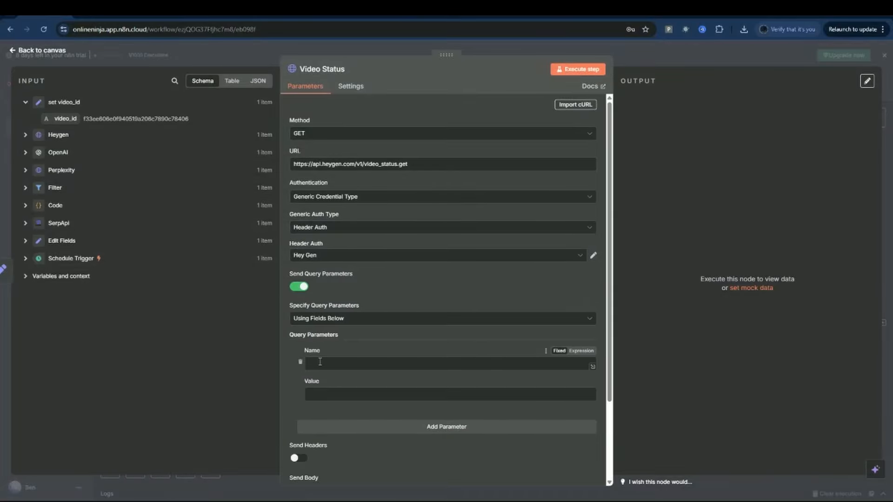
pyautogui.write('video_id')
pyautogui.press('Tab')
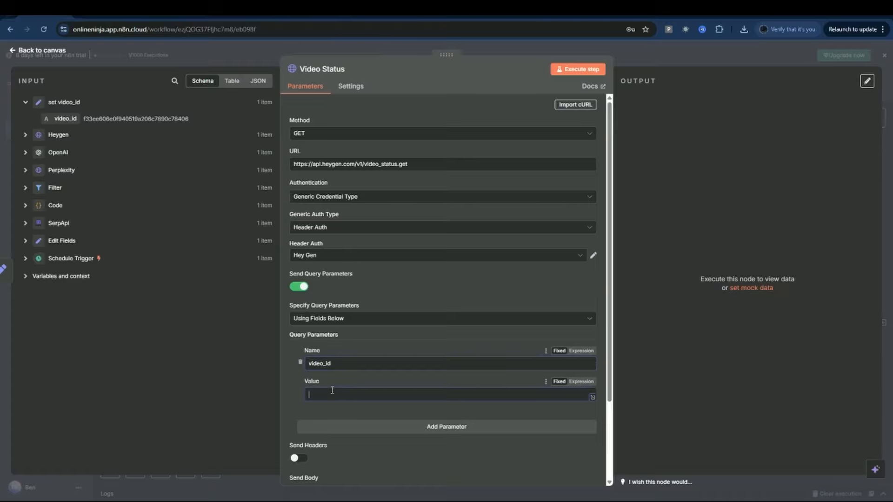
pyautogui.moveTo(65, 119); pyautogui.dragTo(307, 394)
pyautogui.click(289, 376)
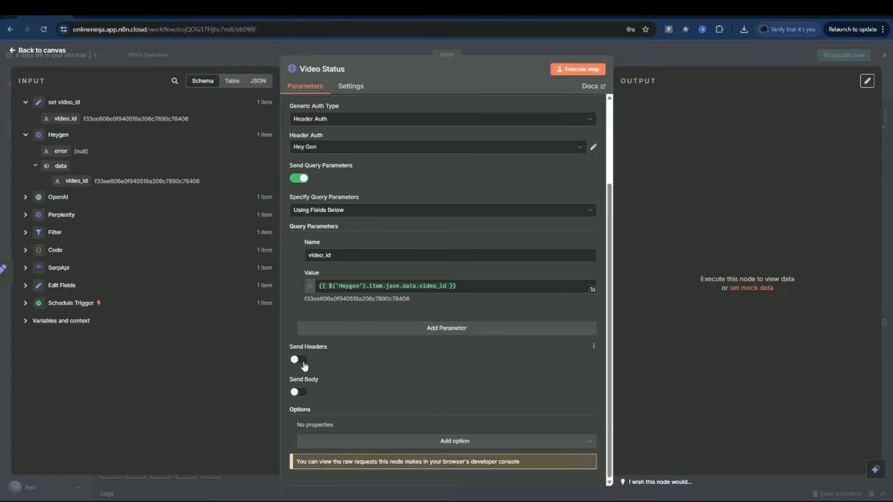
# Step: Enable headers in Video Status, add accept with the value application/json, and return to the canvas
pyautogui.click(298, 360)
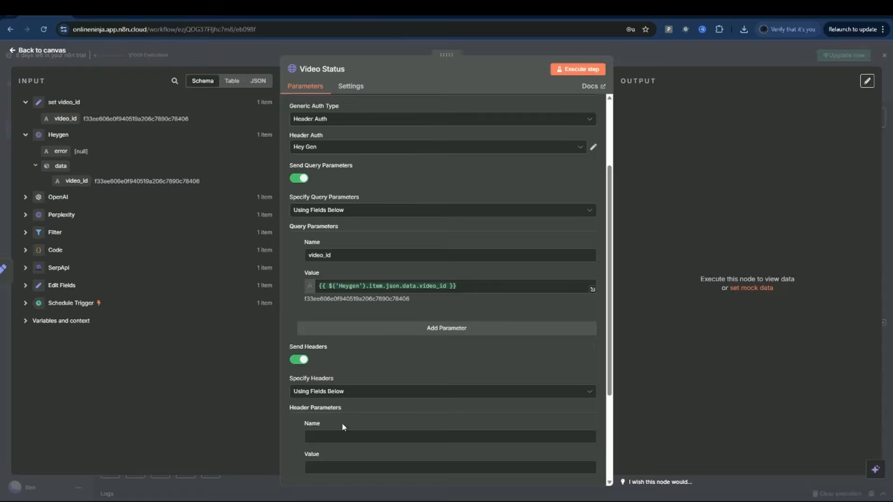
pyautogui.click(344, 438)
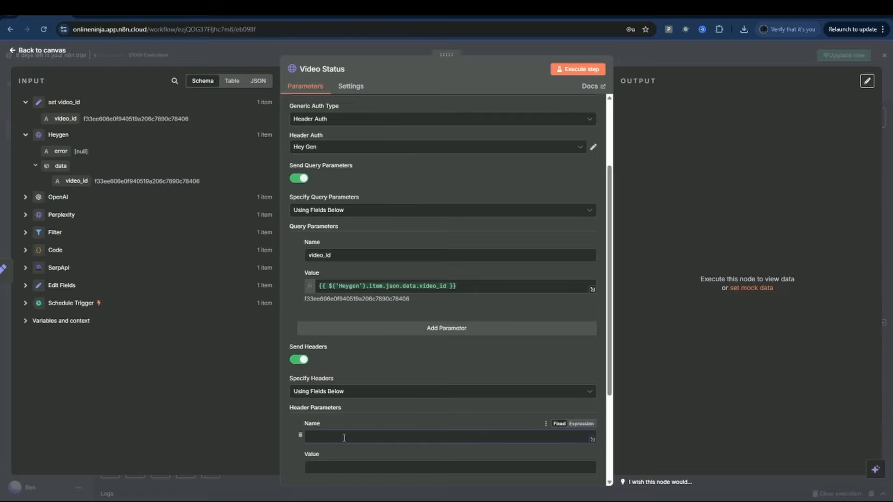
pyautogui.write('accept')
pyautogui.click(424, 463)
pyautogui.write('a')
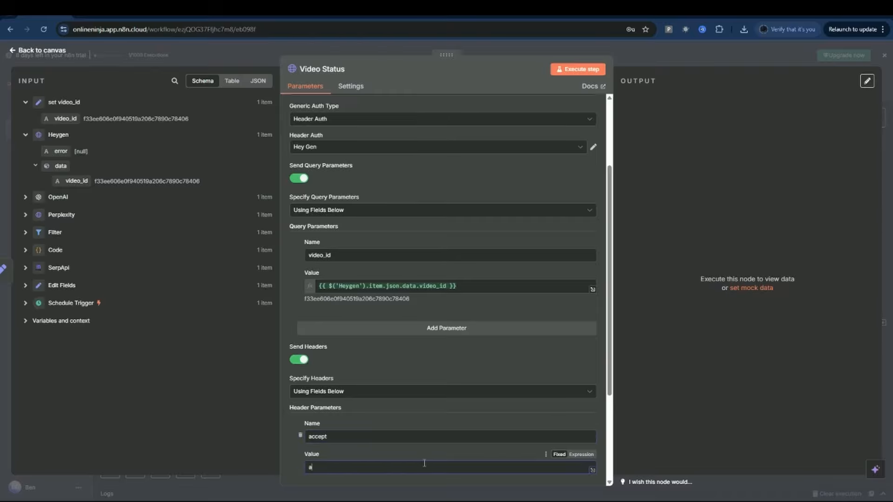
pyautogui.write('pplication/json')
pyautogui.scroll(-3, 479, 395)
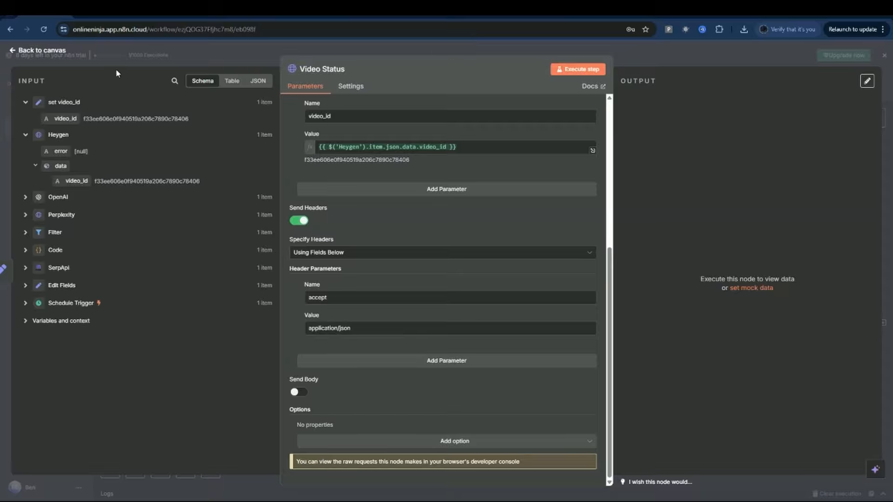
pyautogui.click(25, 52)
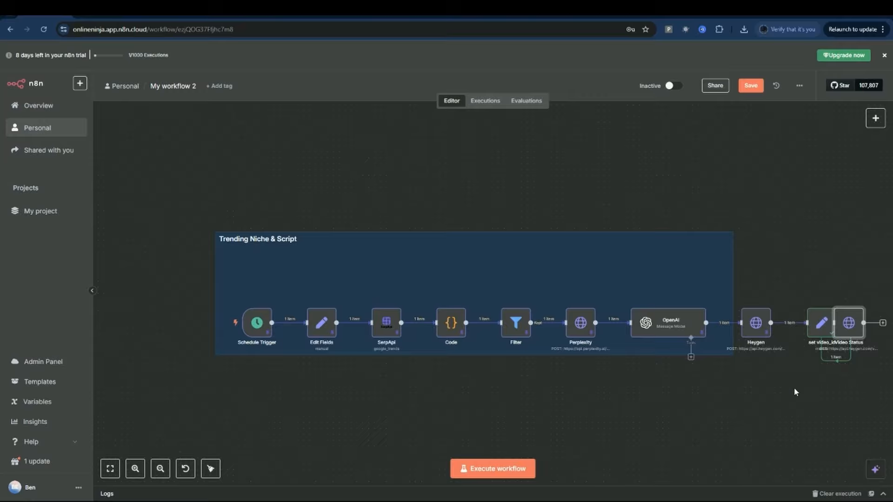
# Step: Pin the set video_id node's output and move the Video Status node below the Heygen node
pyautogui.moveTo(849, 322); pyautogui.dragTo(822, 423)
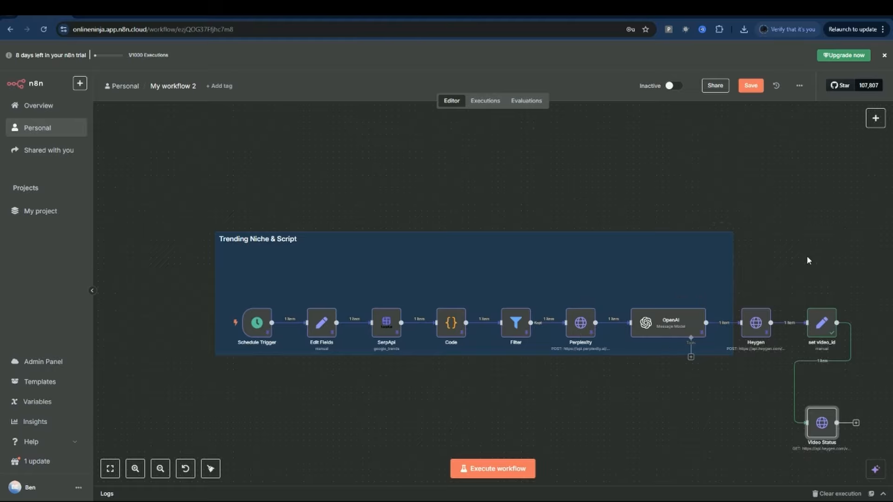
pyautogui.moveTo(826, 311)
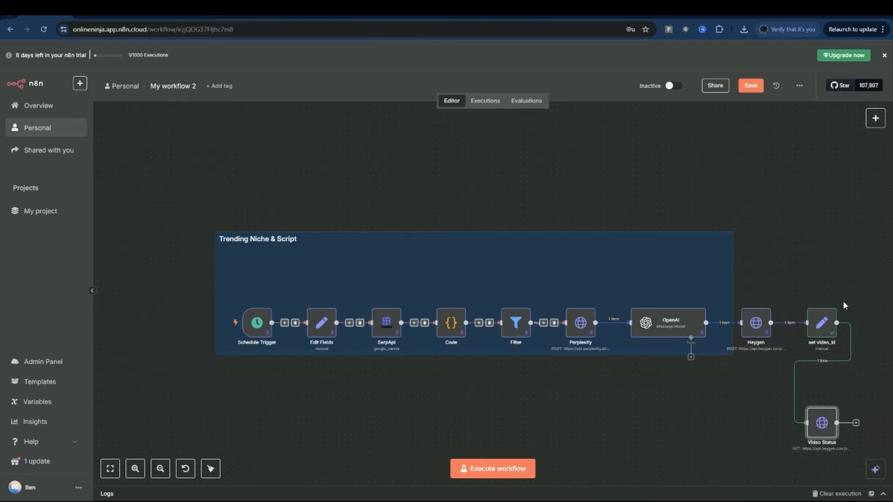
pyautogui.click(832, 301)
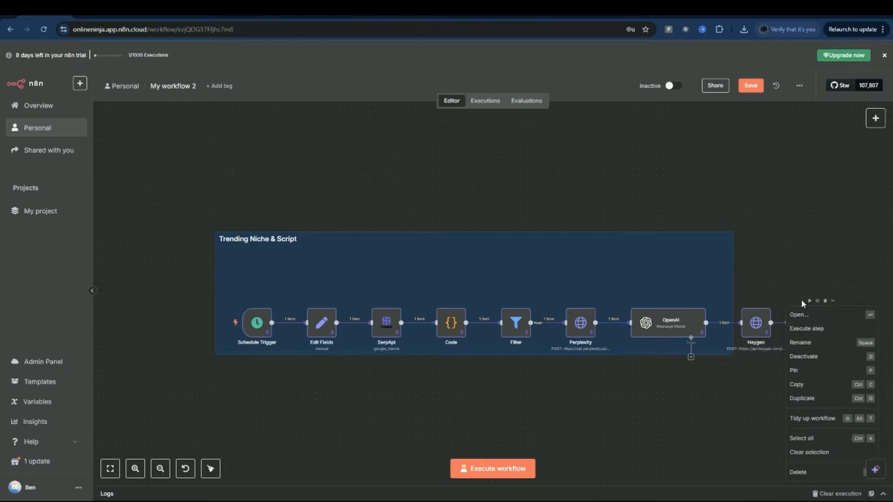
pyautogui.click(797, 371)
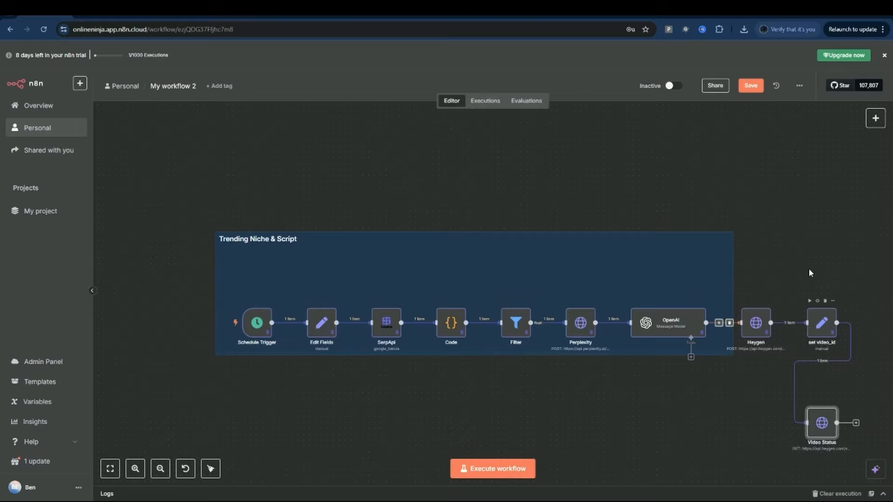
pyautogui.moveTo(818, 420); pyautogui.dragTo(741, 401)
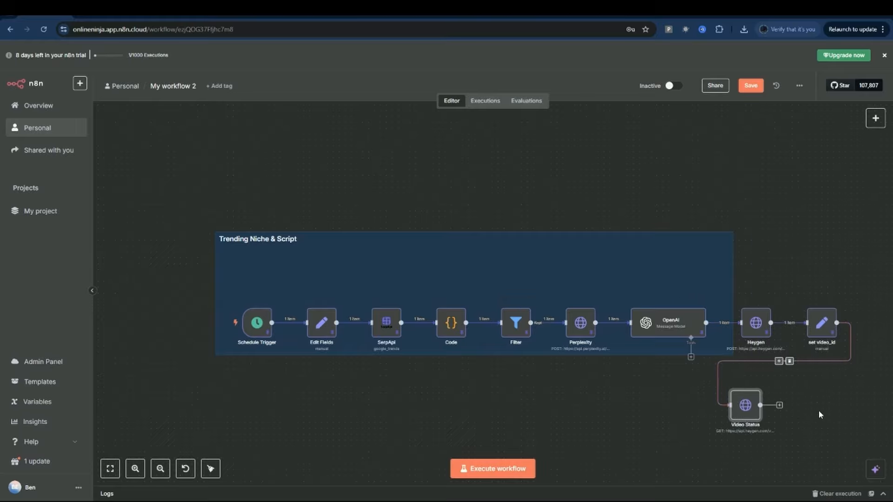
# Step: Execute the Video Status node, examine the status and video_url_caption fields in its output, and return to the canvas
pyautogui.moveTo(747, 407)
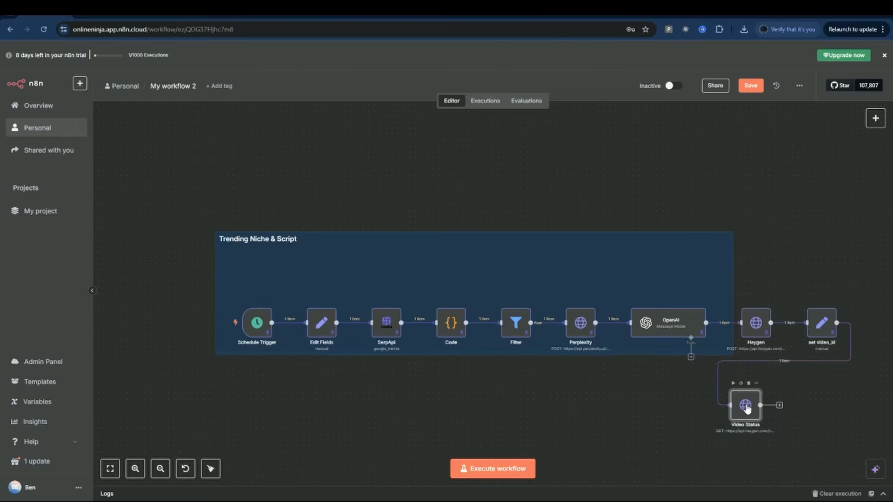
pyautogui.doubleClick(746, 406)
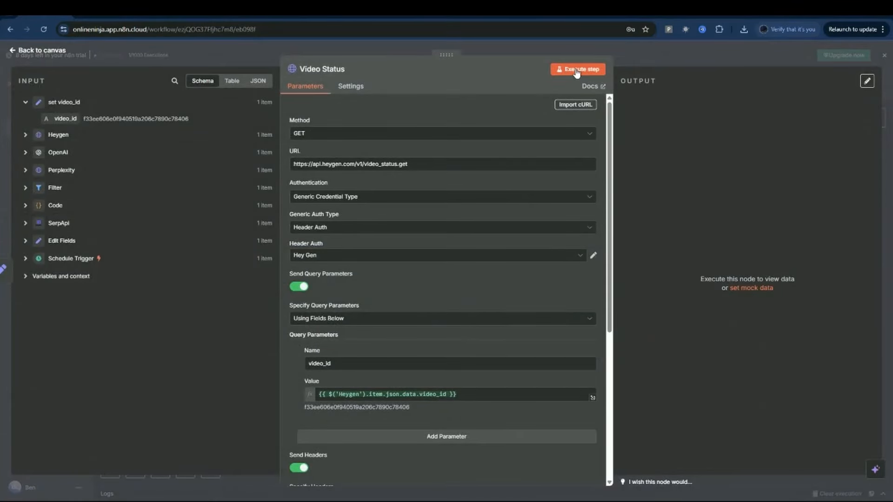
pyautogui.click(577, 70)
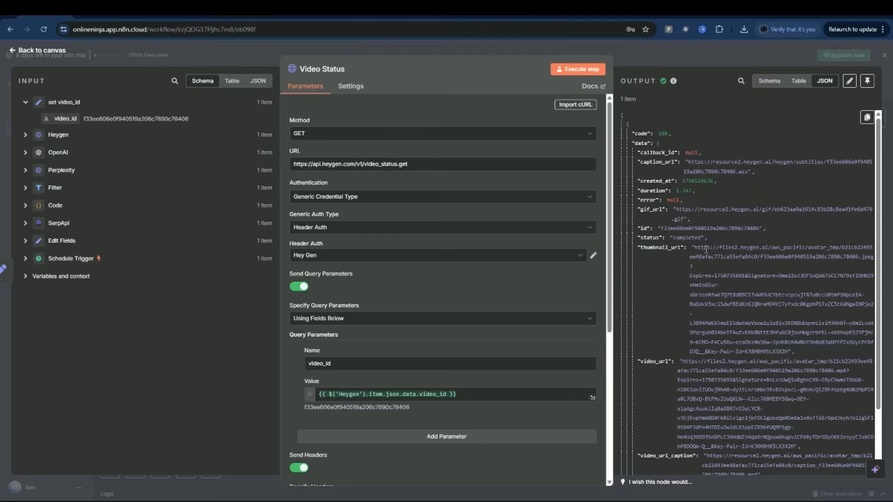
pyautogui.scroll(-3, 654, 303)
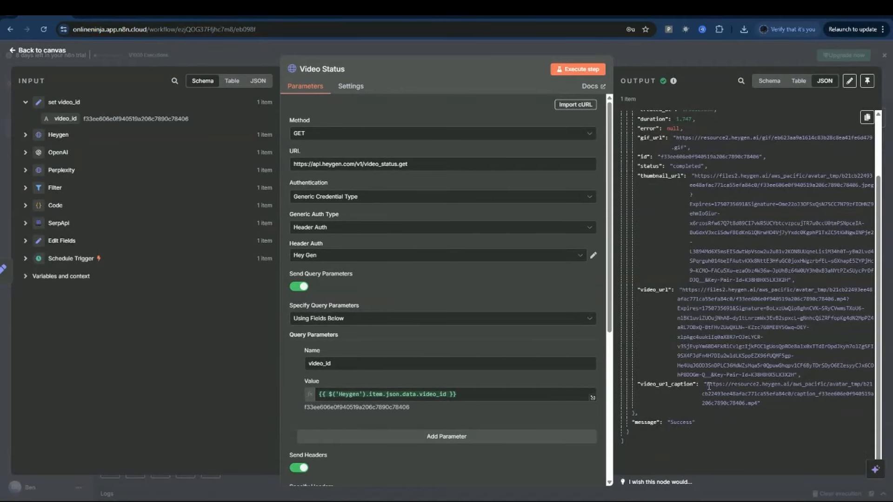
pyautogui.moveTo(709, 387); pyautogui.dragTo(759, 404)
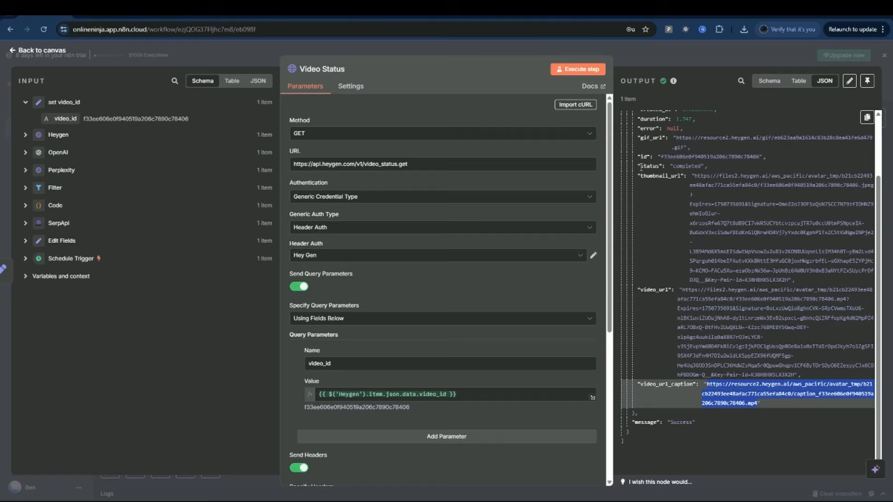
pyautogui.moveTo(637, 166); pyautogui.dragTo(737, 171)
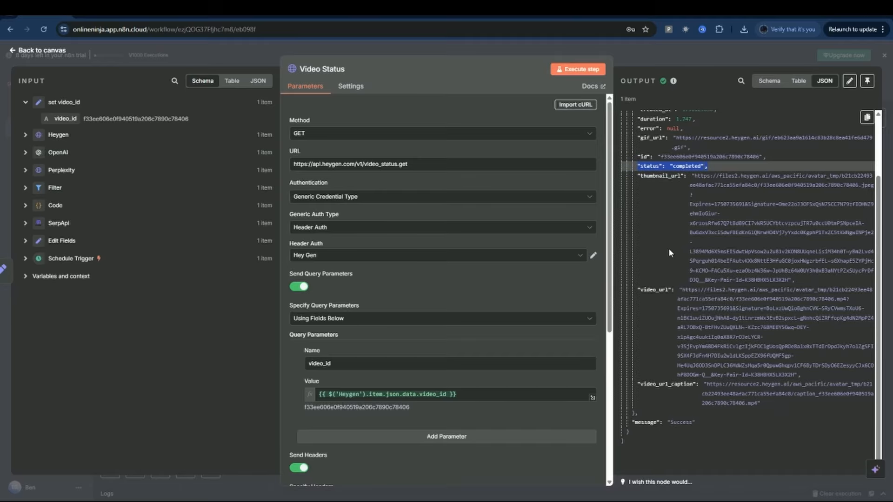
pyautogui.press('Escape')
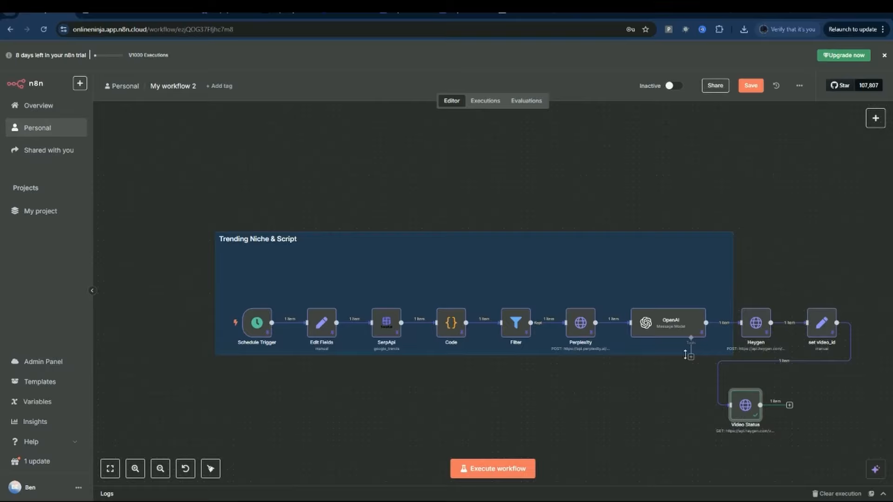
# Step: Add an If node after Video Status with the condition {{ $json.data.status }} is equal to completed, and return to the canvas
pyautogui.click(789, 407)
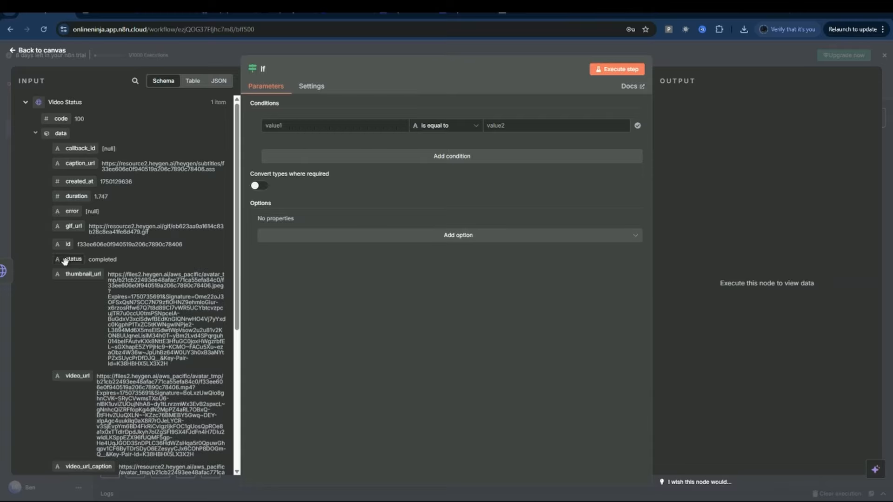
pyautogui.moveTo(66, 260); pyautogui.dragTo(335, 126)
pyautogui.click(521, 125)
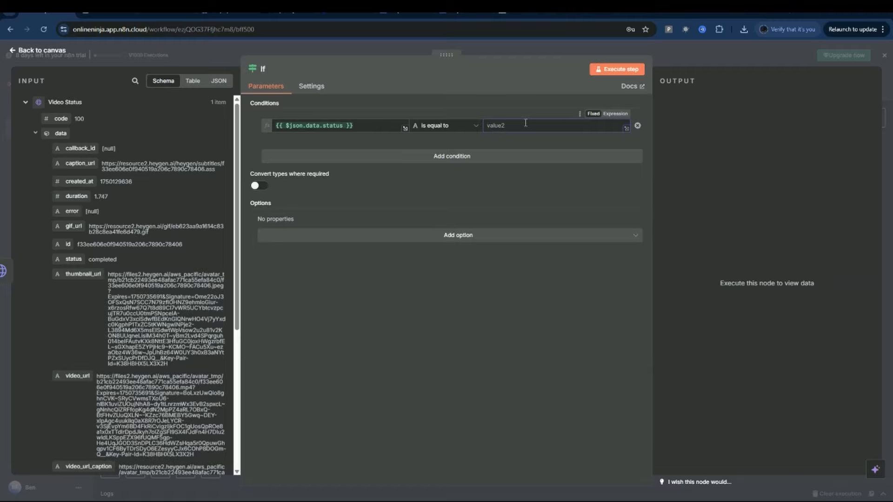
pyautogui.write('completed')
pyautogui.click(59, 51)
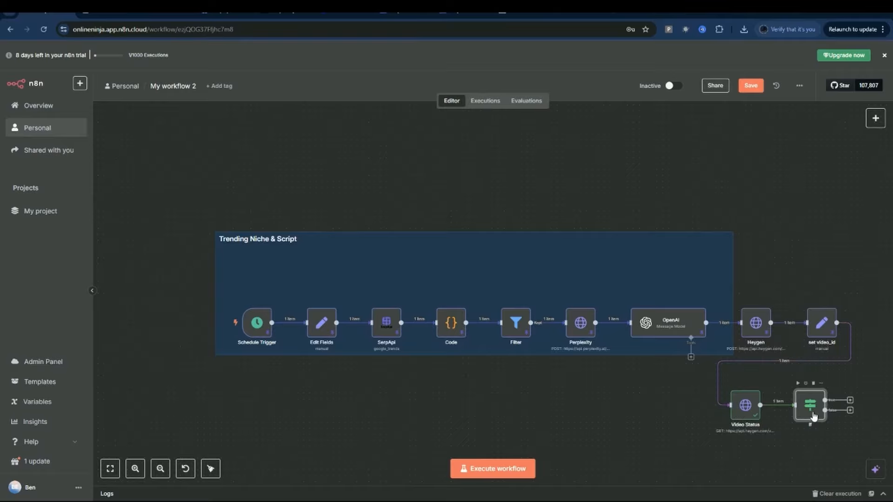
# Step: Move the If node above the Trending Niche & Script note, connecting its false output to set video_id and its true output to a new Wait node
pyautogui.moveTo(813, 415); pyautogui.dragTo(576, 184)
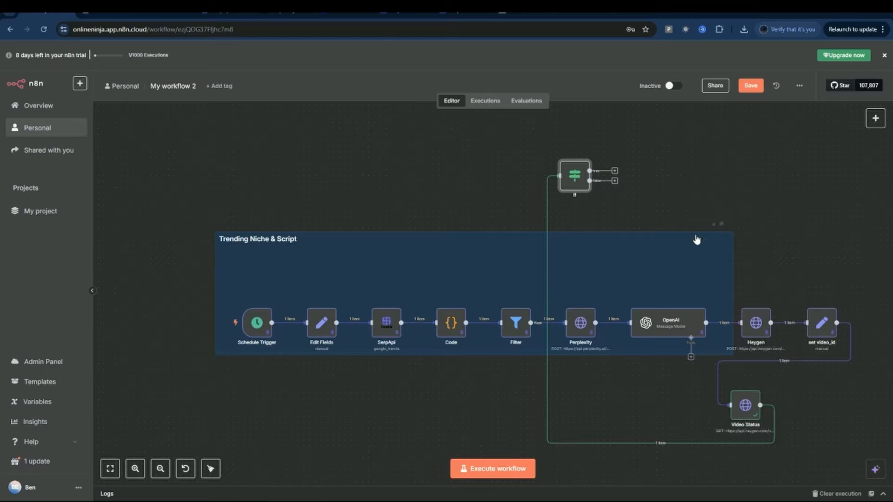
pyautogui.moveTo(614, 180); pyautogui.dragTo(801, 313)
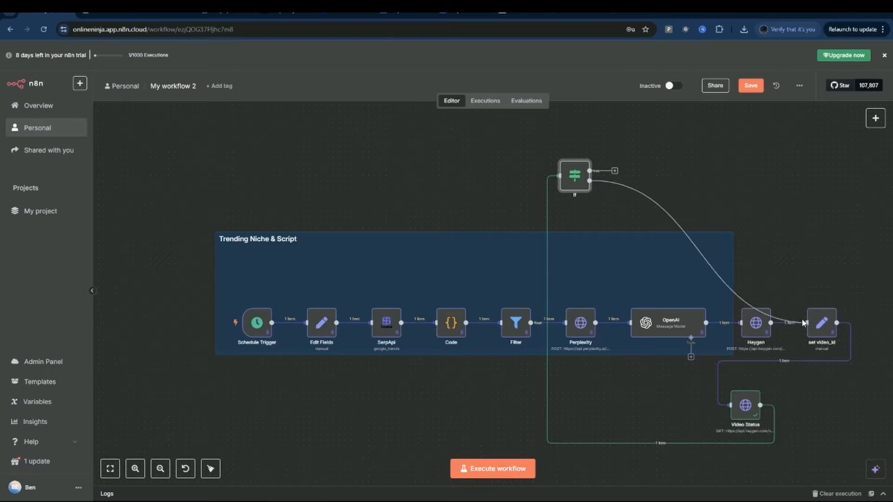
pyautogui.click(614, 171)
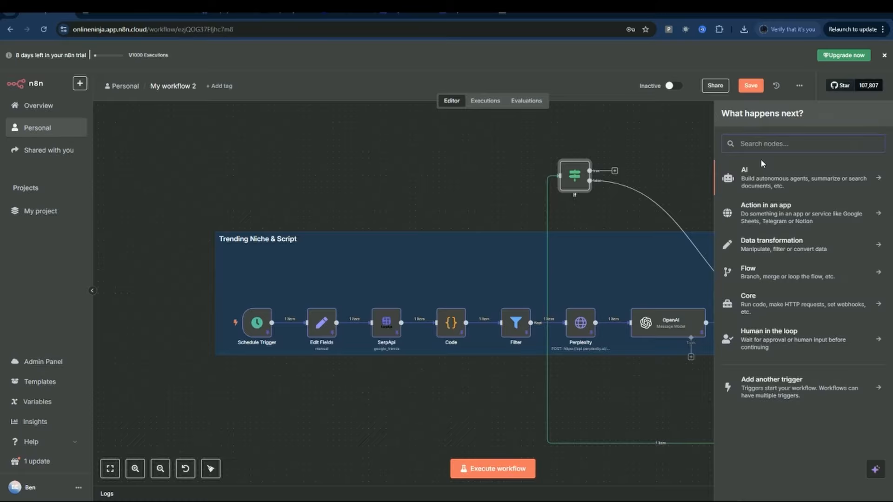
pyautogui.write('wait')
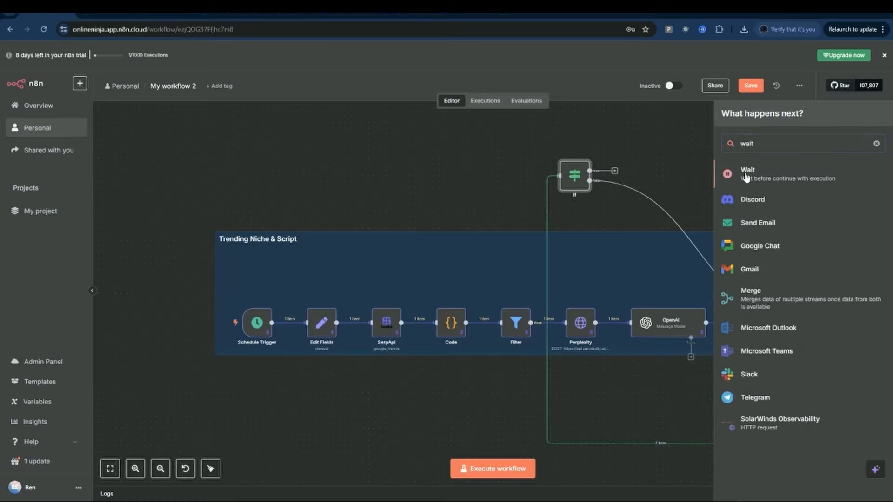
pyautogui.press('Return')
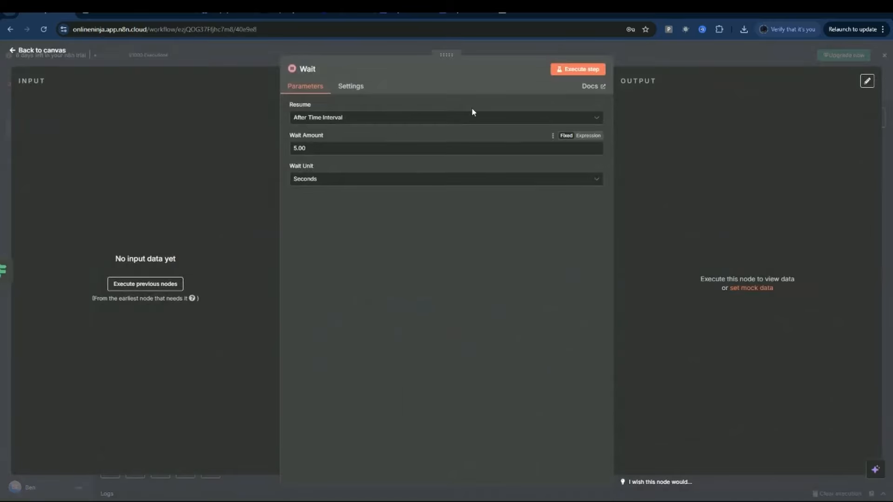
pyautogui.click(42, 50)
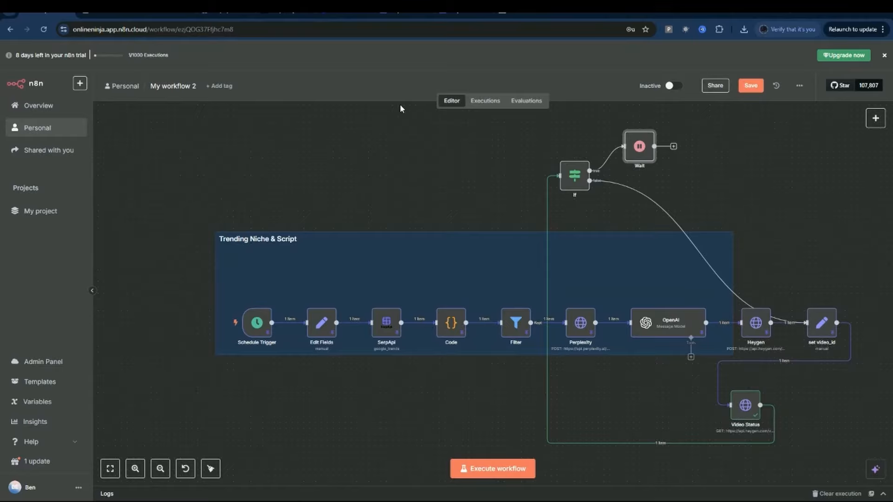
# Step: Pin the Video Status node's output data
pyautogui.moveTo(760, 398)
pyautogui.click(757, 384)
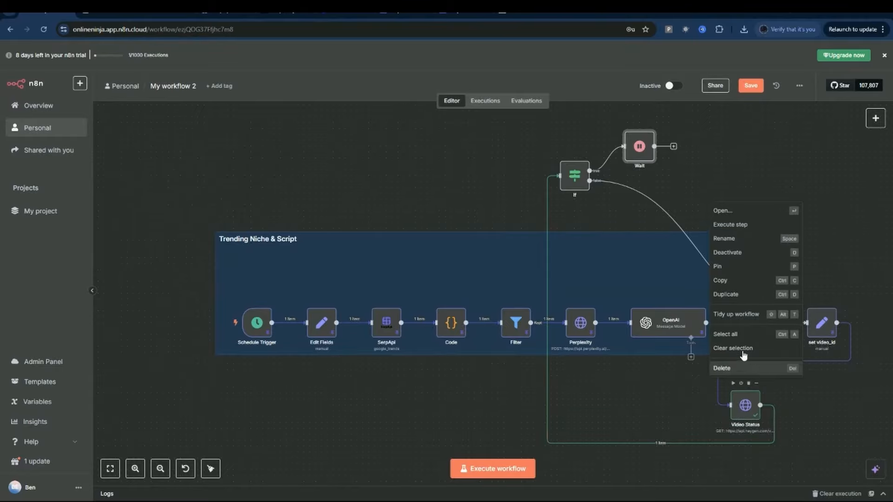
pyautogui.click(718, 266)
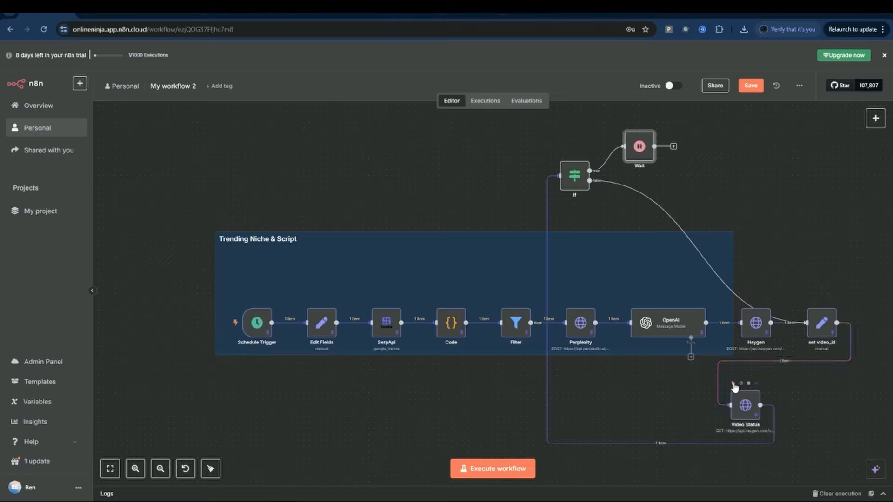
# Step: Execute the Video Status node and the If node, and tidy up the workflow layout
pyautogui.click(734, 385)
pyautogui.moveTo(564, 159)
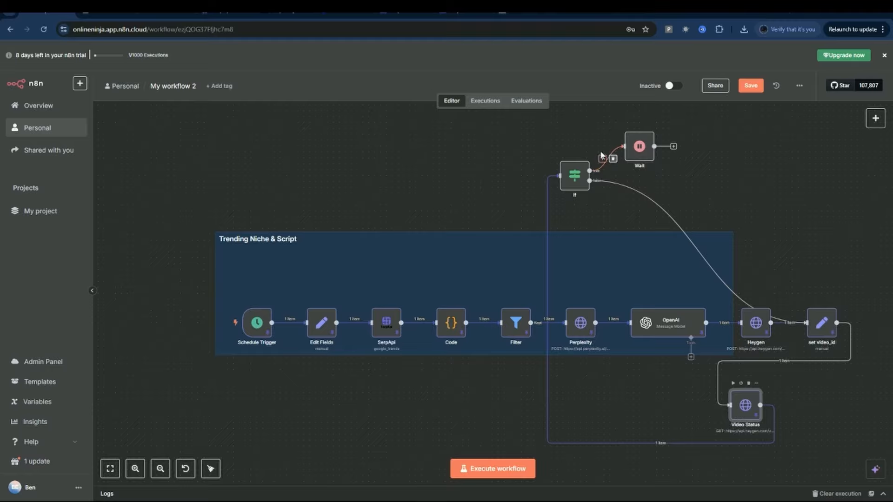
pyautogui.click(563, 153)
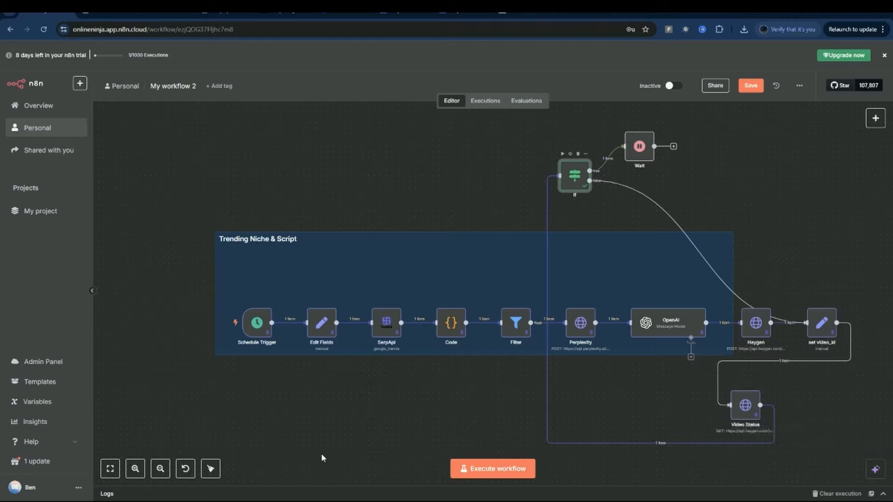
pyautogui.click(211, 470)
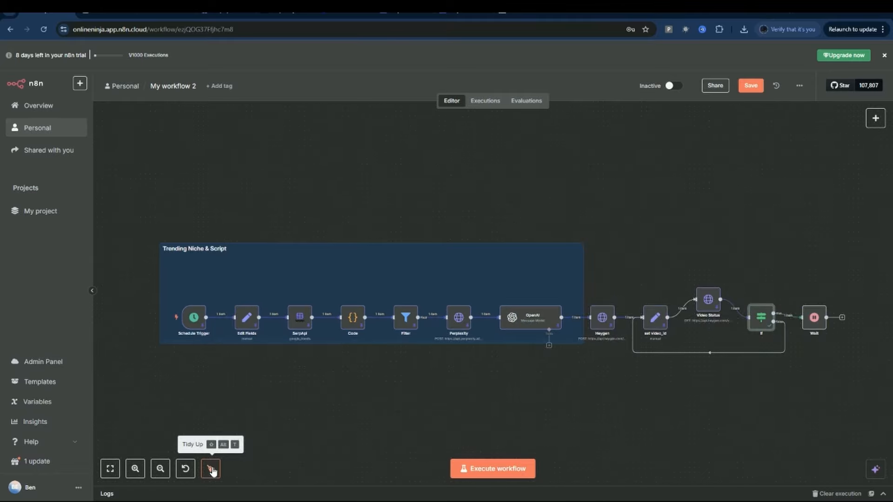
# Step: Add a sticky note beside the Trending Niche & Script note and widen it to span the Heygen through Wait nodes
pyautogui.click(875, 118)
pyautogui.write('note')
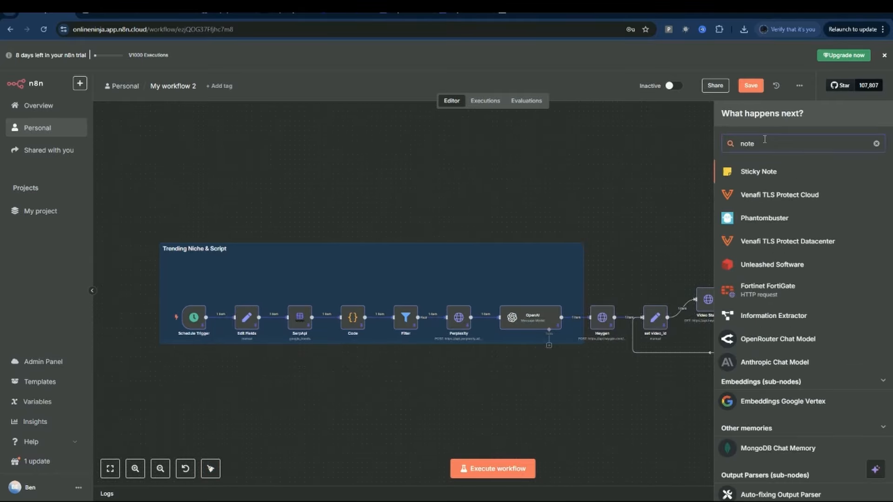
pyautogui.press('Return')
pyautogui.moveTo(854, 299); pyautogui.dragTo(611, 379)
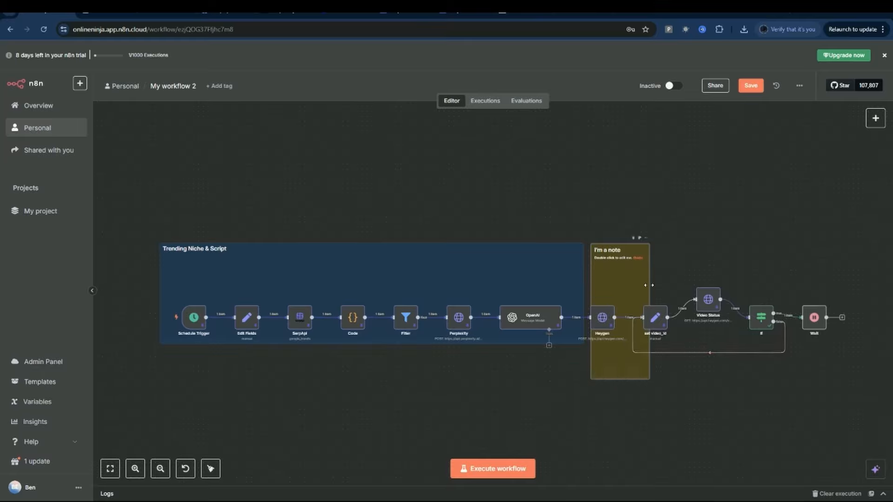
pyautogui.moveTo(650, 285); pyautogui.dragTo(857, 285)
# Step: Replace the new sticky note's text with the heading "## Generate Video" and change its color to green
pyautogui.doubleClick(657, 259)
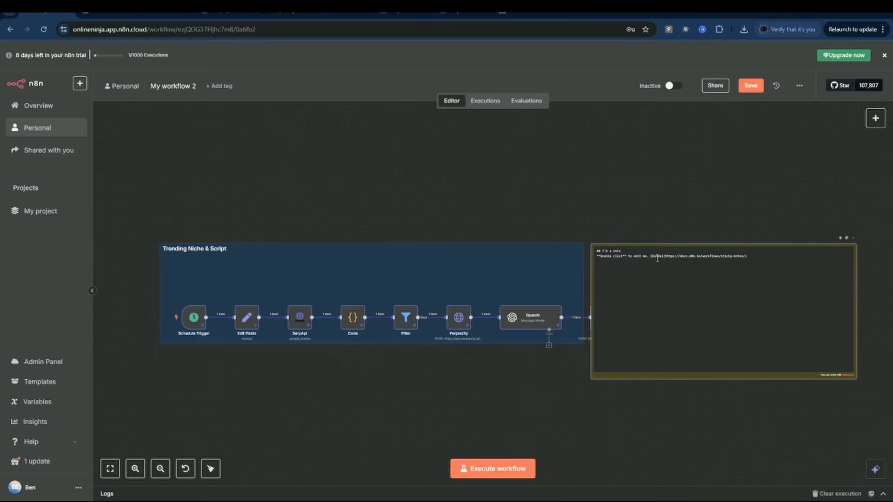
pyautogui.hotkey('ctrl', 'a')
pyautogui.write('## Generate Video')
pyautogui.click(689, 216)
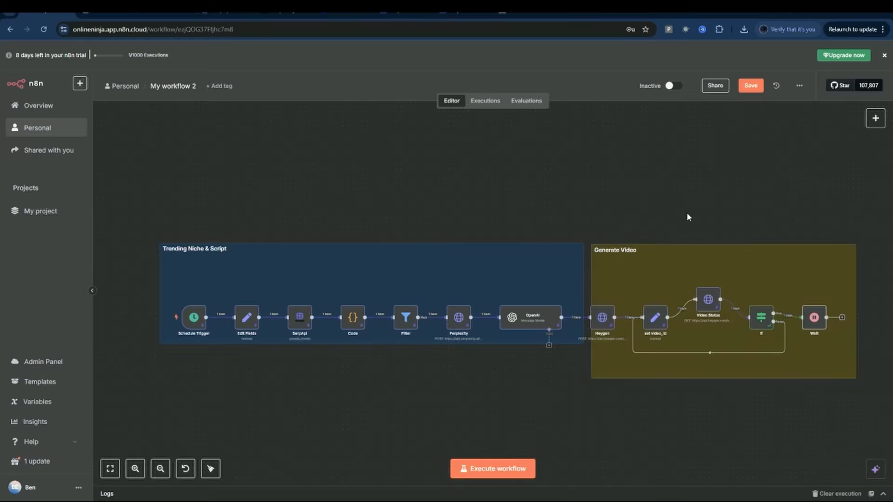
pyautogui.click(854, 240)
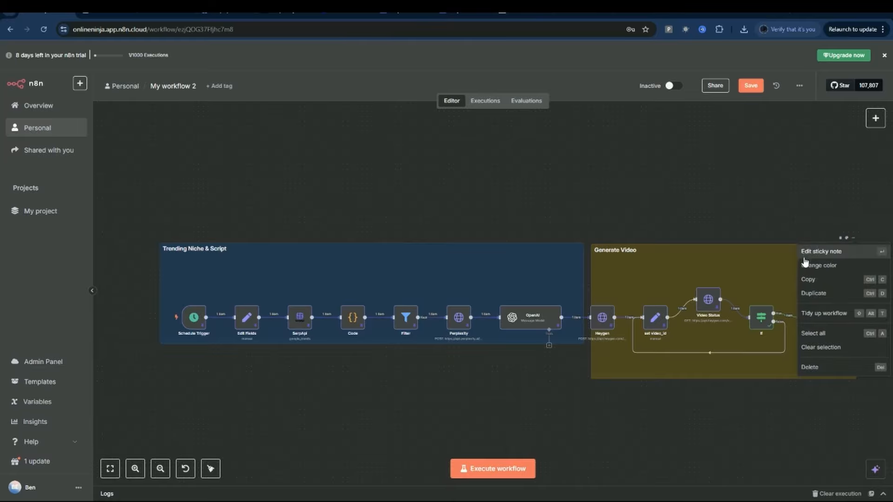
pyautogui.click(810, 264)
pyautogui.click(835, 231)
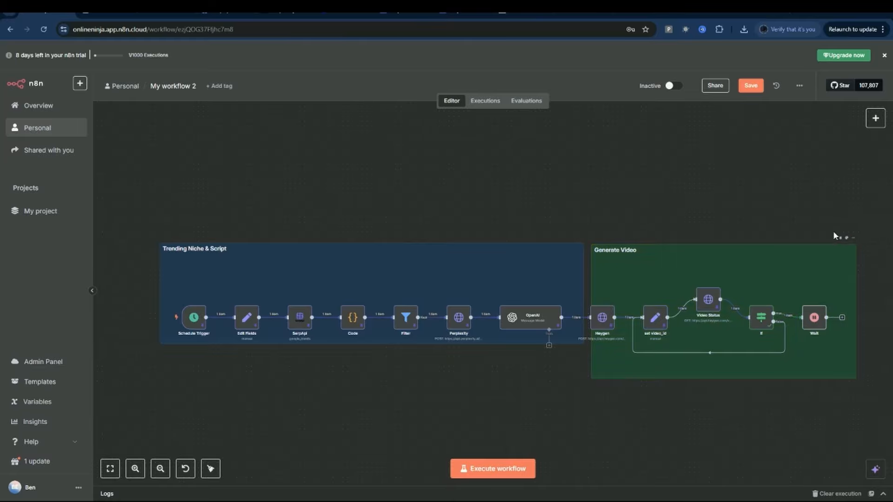
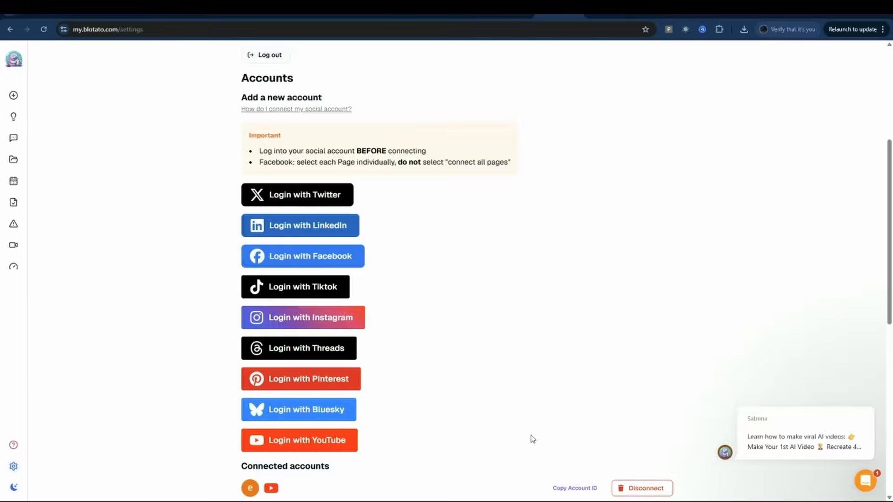
# Step: Locate the API key in Blotato's settings and highlight the blotato-api-key header name in the API Quickstart's Authentication section
pyautogui.scroll(-9, 519, 433)
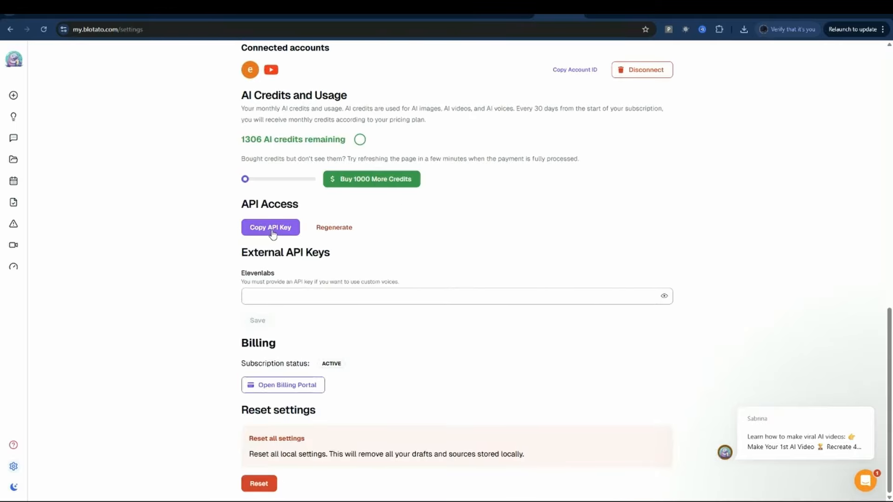
pyautogui.click(247, 237)
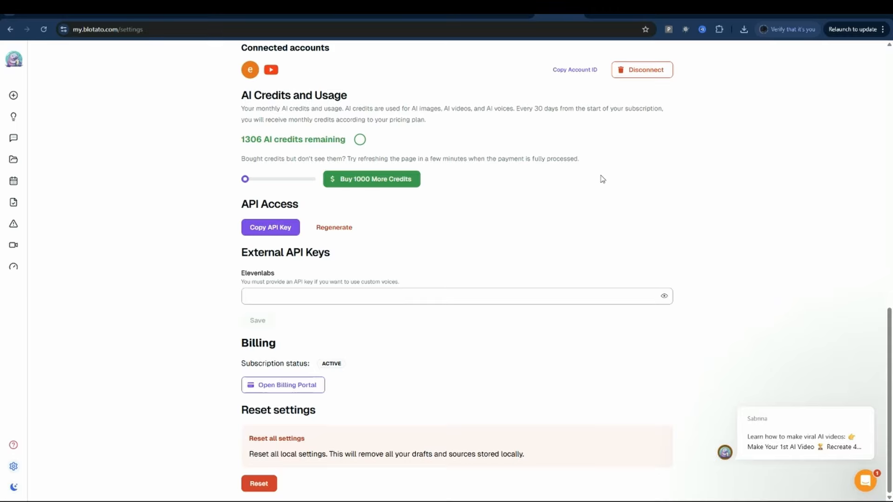
pyautogui.click(606, 14)
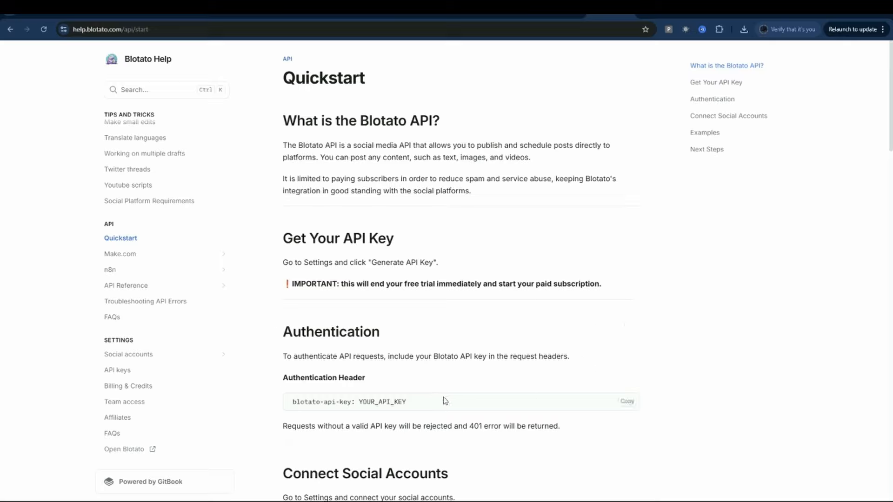
pyautogui.moveTo(292, 404); pyautogui.dragTo(348, 403)
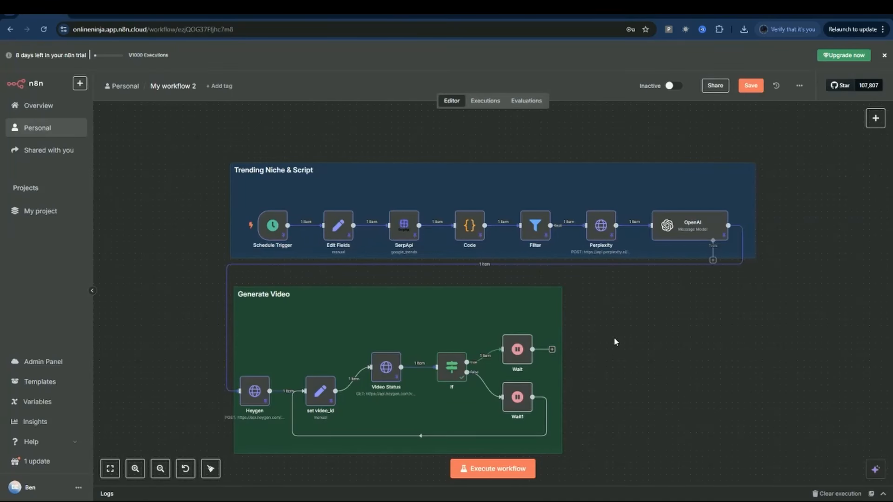
# Step: Add an Edit Fields (Set) node beside the Generate Video note in n8n and connect the true-branch Wait node to it
pyautogui.press('Tab')
pyautogui.write('set')
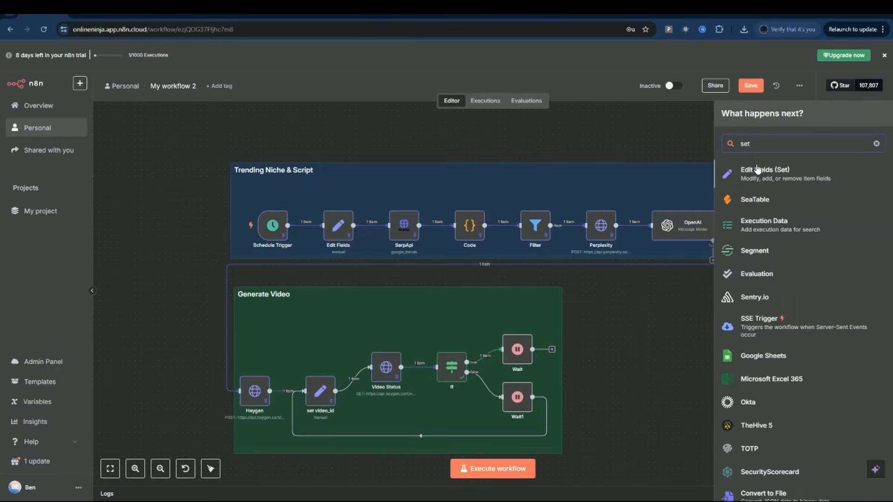
pyautogui.press('Return')
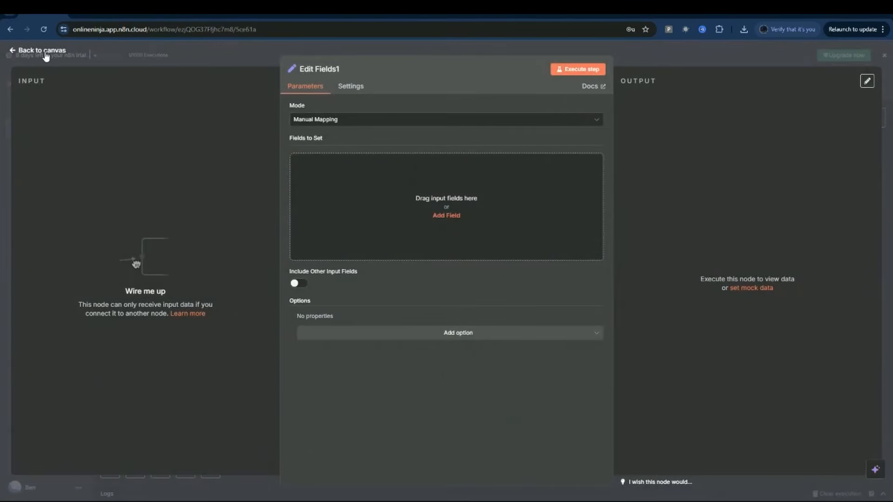
pyautogui.click(42, 49)
pyautogui.moveTo(644, 344); pyautogui.dragTo(626, 362)
pyautogui.moveTo(552, 350)
pyautogui.mouseDown()
pyautogui.moveTo(625, 356)
pyautogui.moveTo(601, 356)
pyautogui.mouseUp()
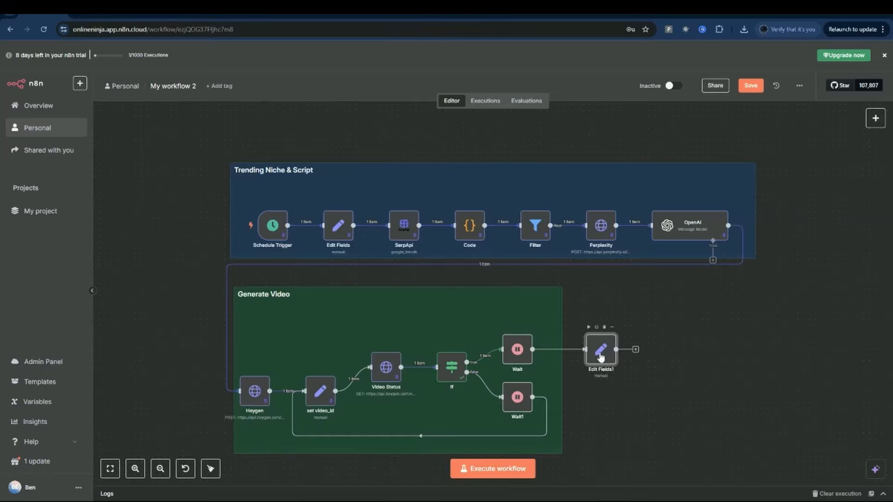
# Step: Open the new Edit Fields node and rename it Set Blotato IDs
pyautogui.doubleClick(601, 357)
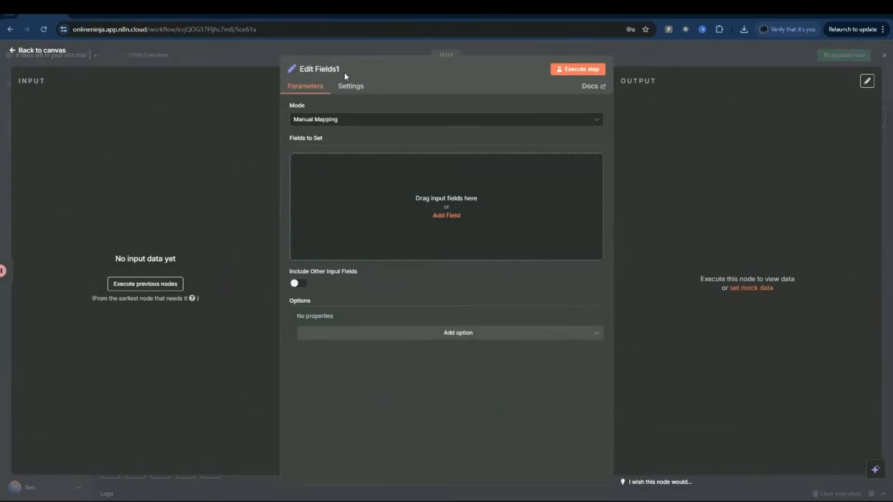
pyautogui.click(344, 70)
pyautogui.hotkey('ctrl', 'a')
pyautogui.write('Set Blot')
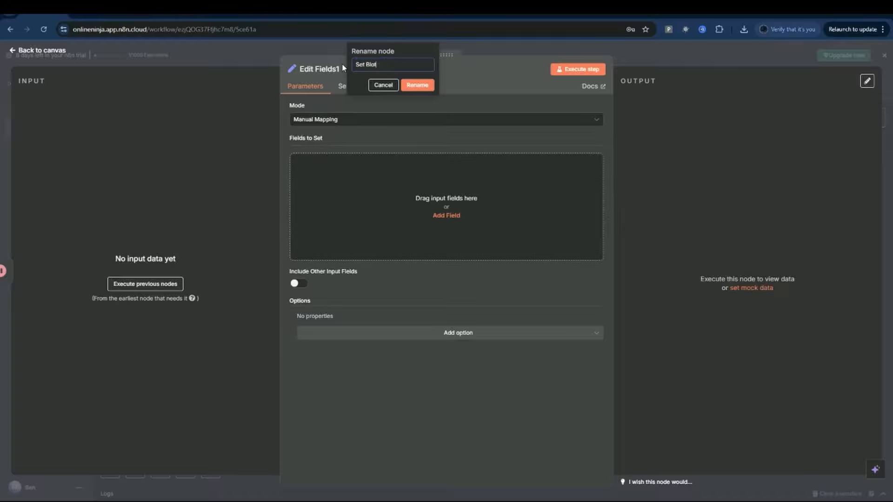
pyautogui.write('ato IDs')
pyautogui.click(415, 86)
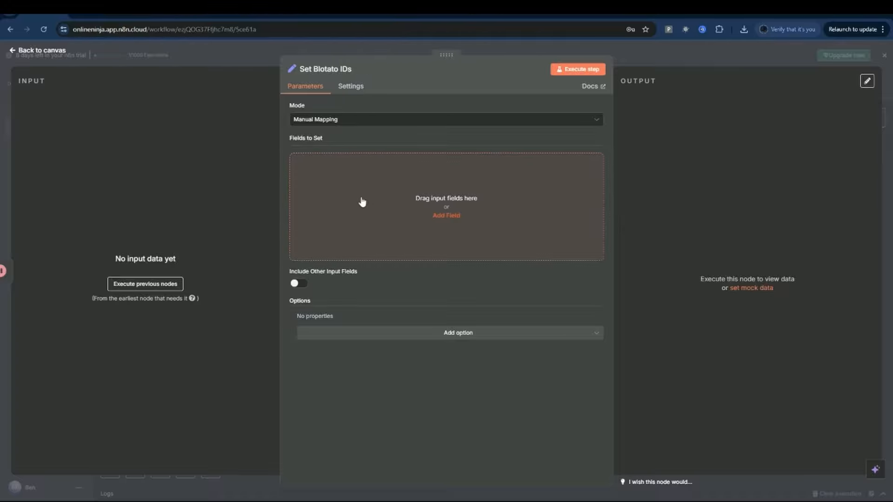
# Step: Switch the Set Blotato IDs node's mode to JSON and delete the sample JSON
pyautogui.click(338, 120)
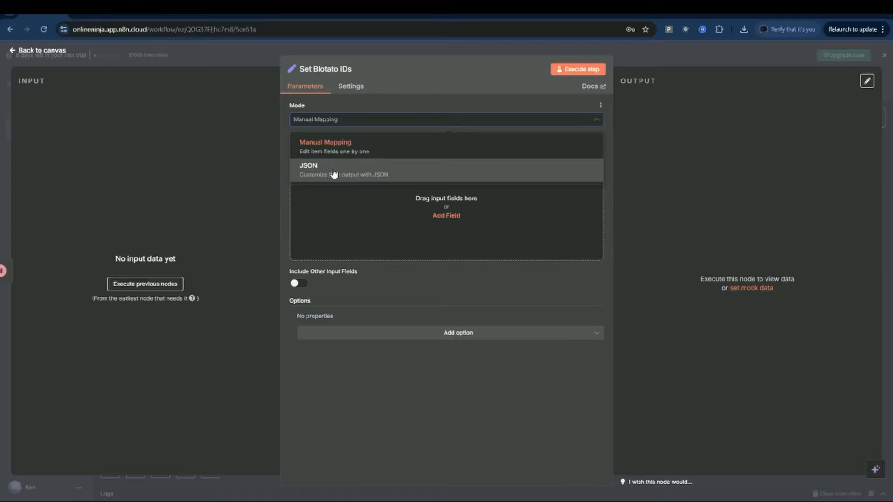
pyautogui.click(358, 173)
pyautogui.moveTo(328, 181); pyautogui.dragTo(289, 107)
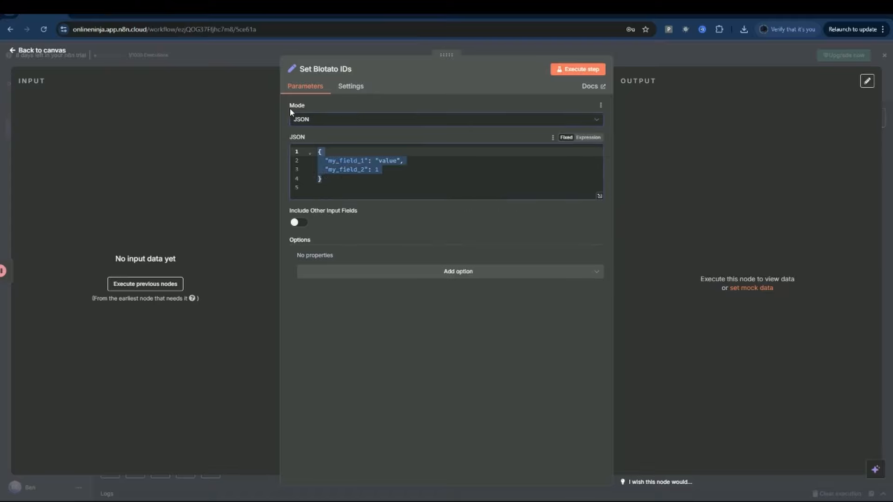
pyautogui.press('BackSpace')
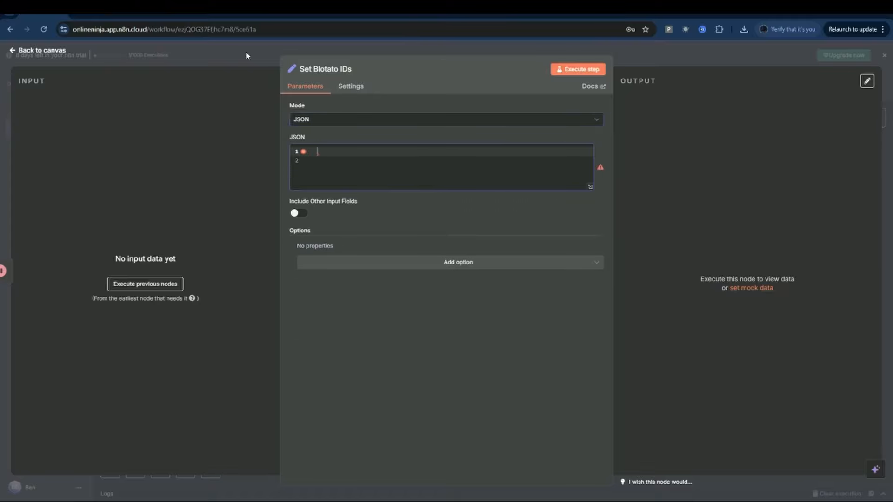
# Step: Copy the Set Id JSON from Skool's Blotato Set Id lesson into the Set Blotato IDs node, and return to the canvas
pyautogui.click(95, 16)
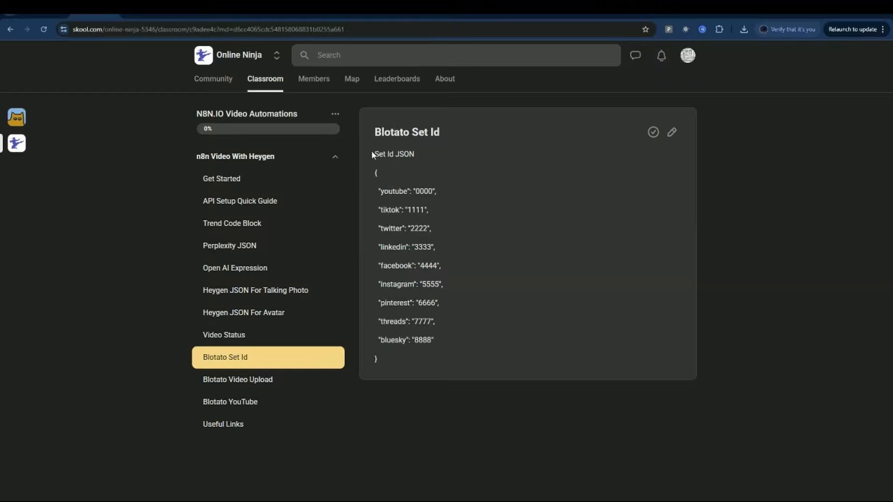
pyautogui.moveTo(404, 157); pyautogui.dragTo(400, 359)
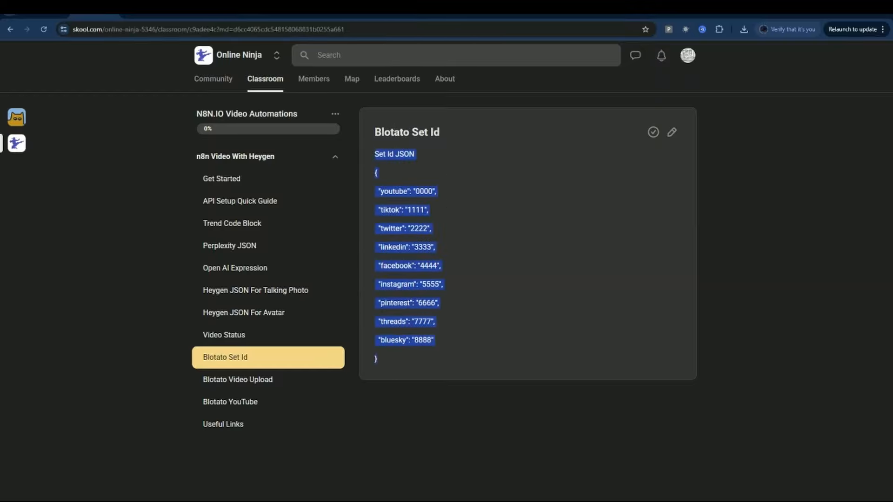
pyautogui.click(58, 17)
pyautogui.hotkey('ctrl', 'v')
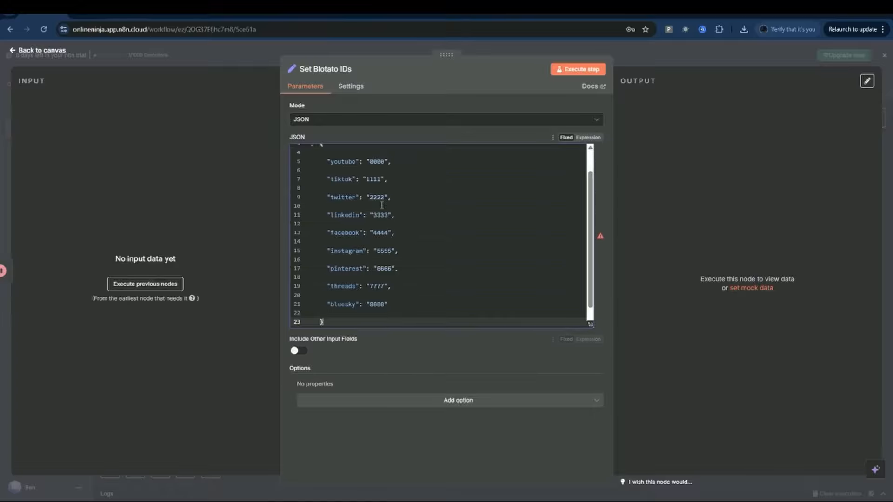
pyautogui.scroll(2, 472, 240)
pyautogui.scroll(-2, 448, 264)
pyautogui.scroll(2, 448, 265)
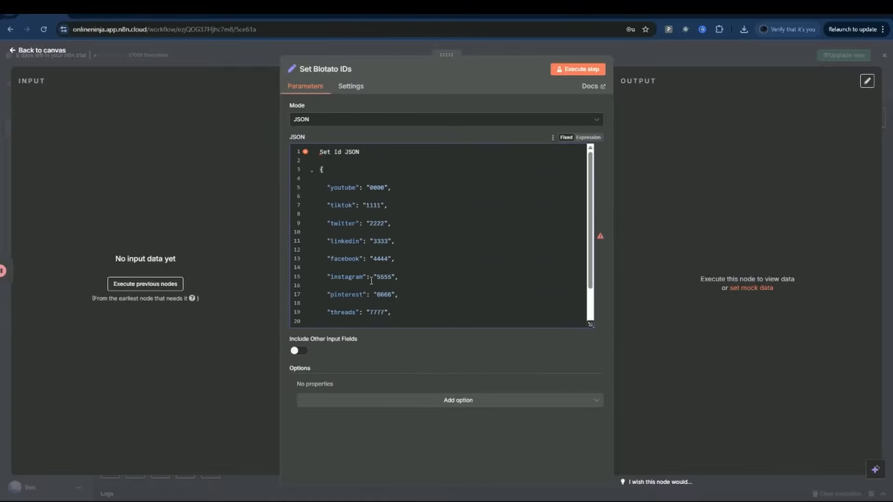
pyautogui.click(43, 52)
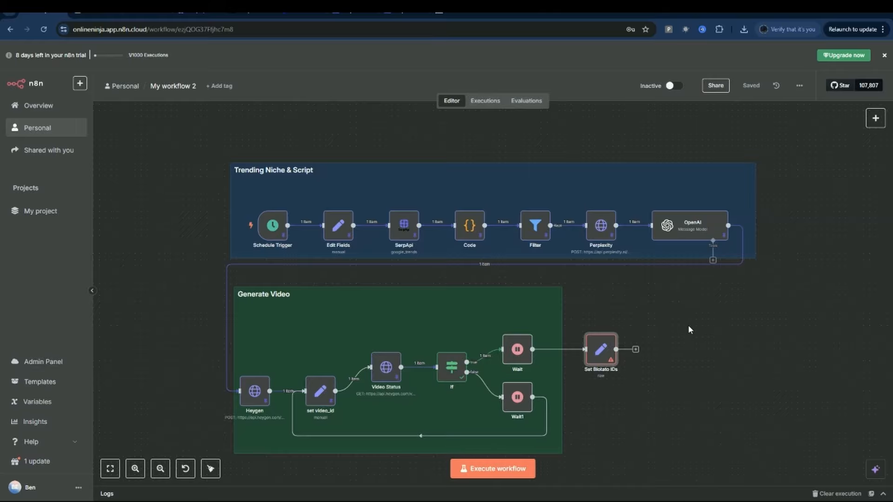
# Step: Add an HTTP Request node after Set Blotato IDs and rename it Blotato Video Upload
pyautogui.click(635, 349)
pyautogui.write('h')
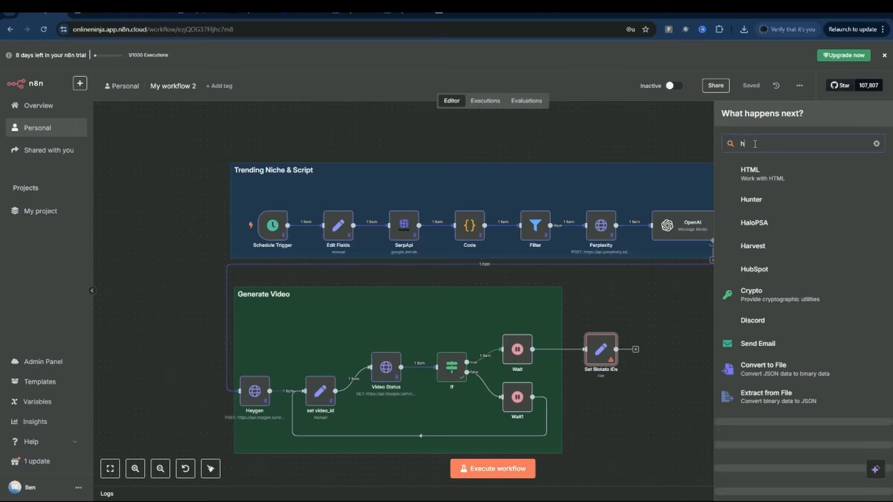
pyautogui.write('ttp')
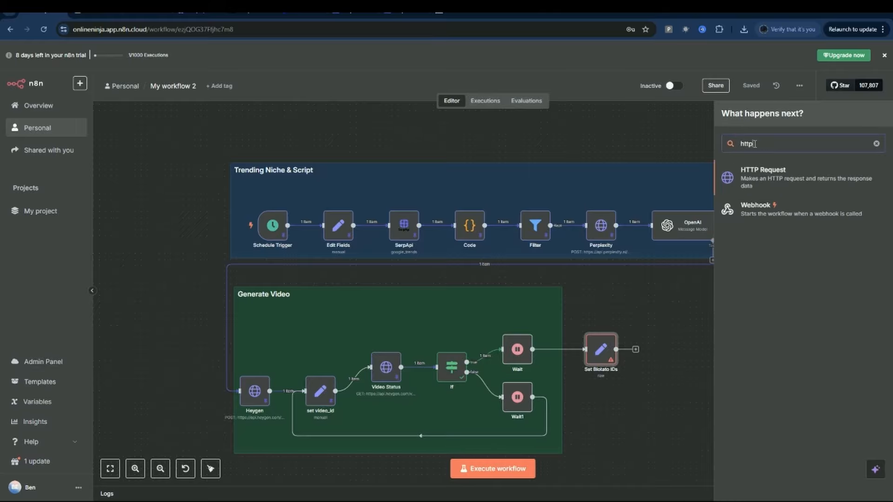
pyautogui.click(760, 181)
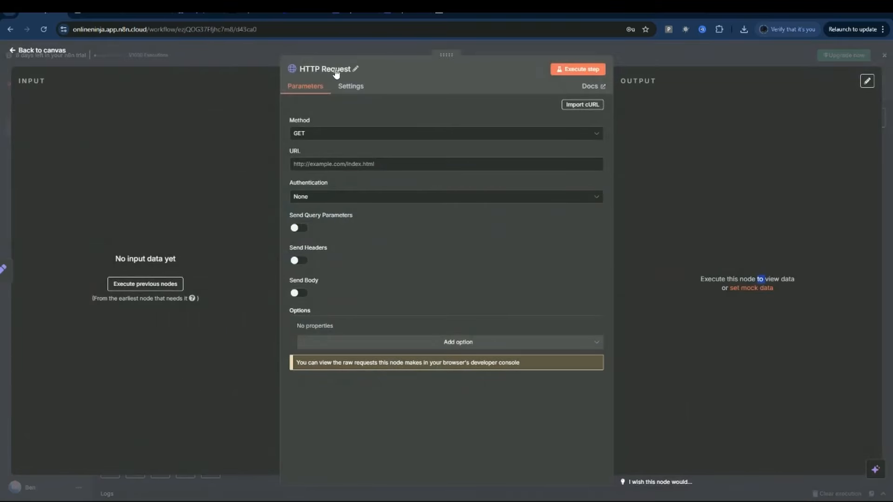
pyautogui.click(356, 69)
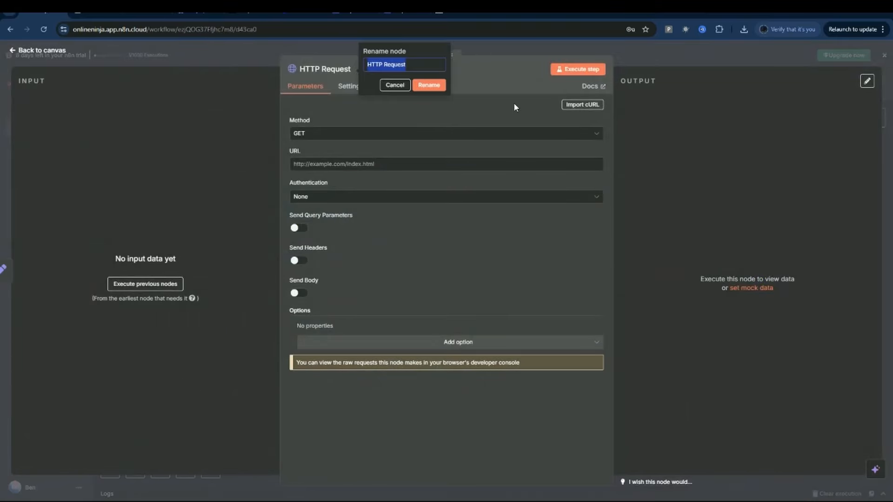
pyautogui.write('Blotato Video Upload')
pyautogui.click(429, 84)
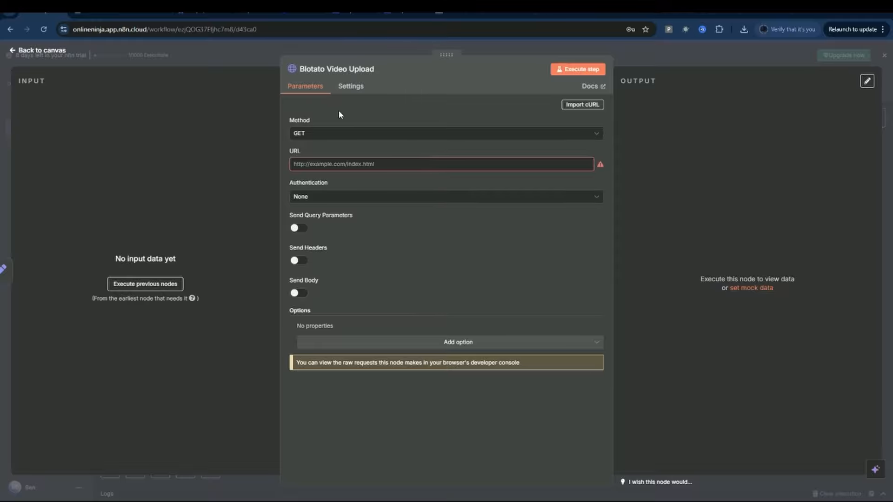
pyautogui.click(330, 135)
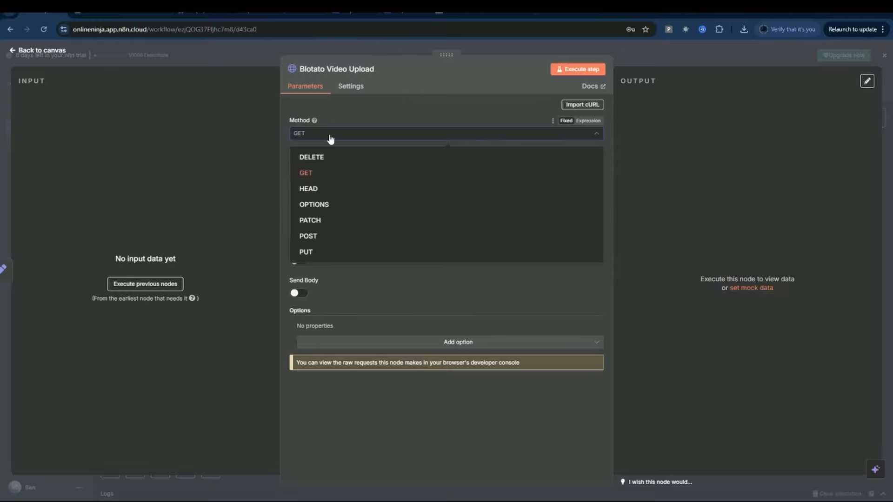
pyautogui.click(333, 236)
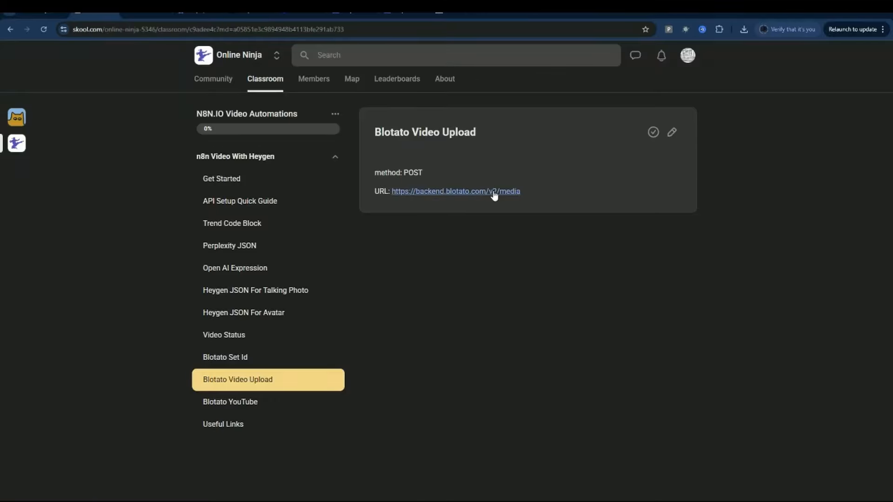
pyautogui.moveTo(525, 192); pyautogui.dragTo(394, 194)
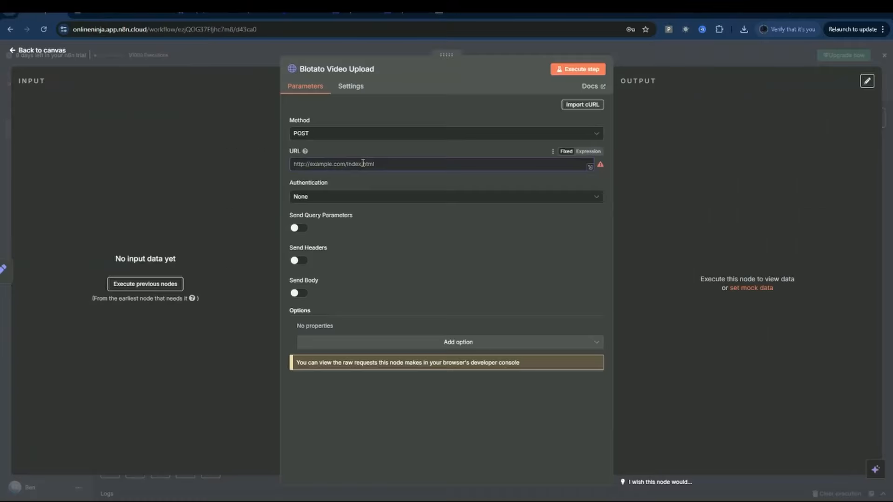
pyautogui.write('https://backend.blotato.com/v2/media')
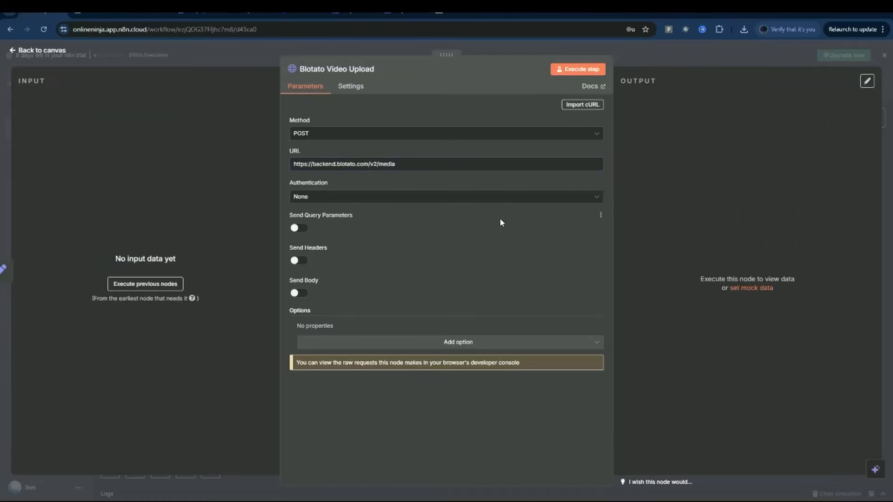
# Step: Set the authentication to Generic Credential Type with Header Auth, choose the blotato credential, and check its connection details
pyautogui.click(597, 198)
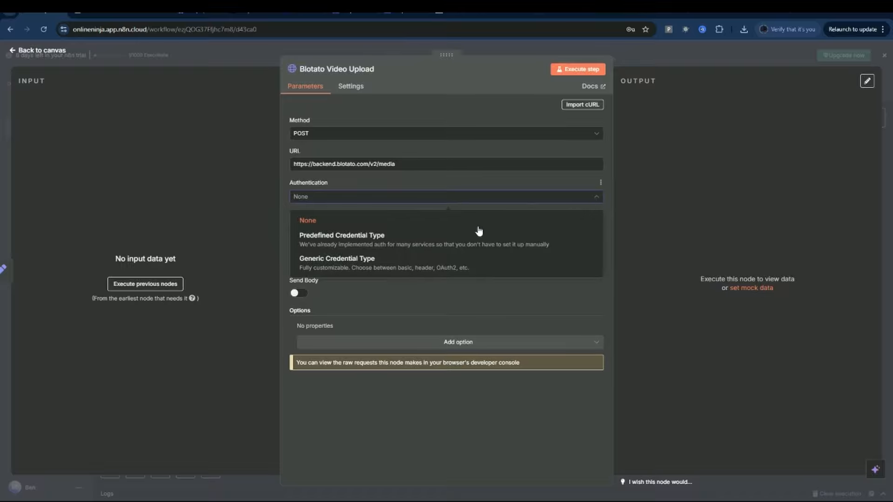
pyautogui.click(360, 266)
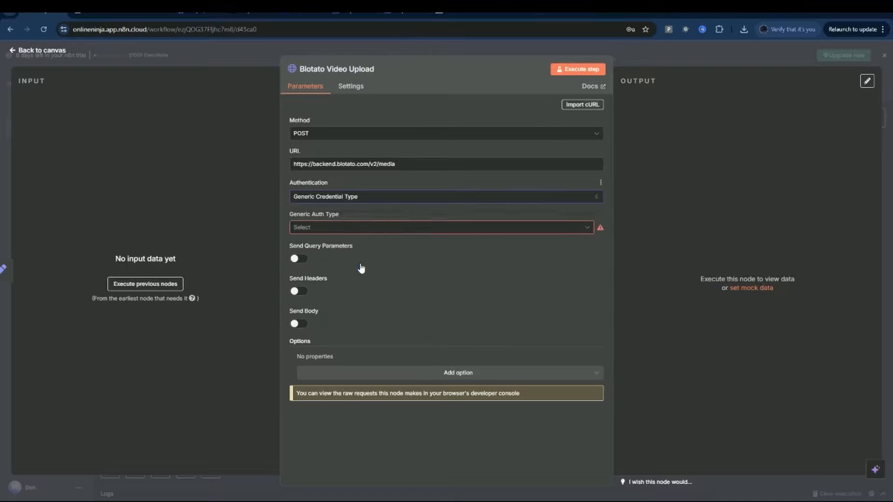
pyautogui.click(360, 231)
pyautogui.click(341, 315)
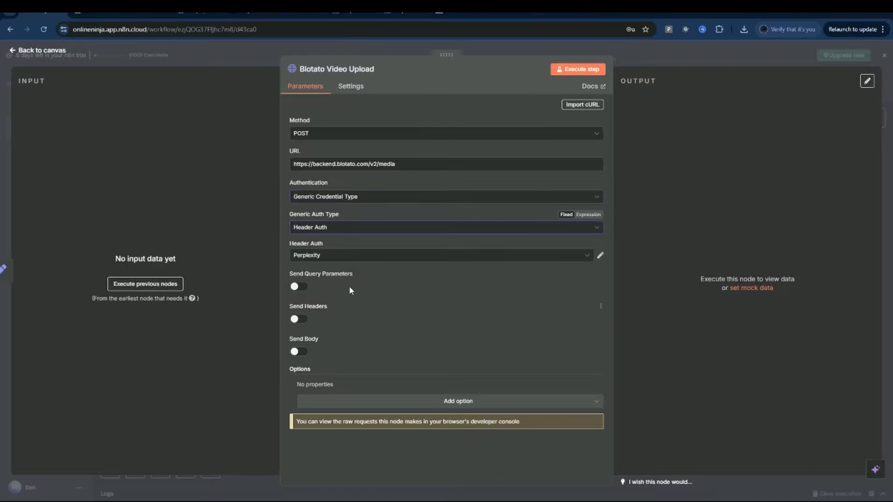
pyautogui.click(585, 257)
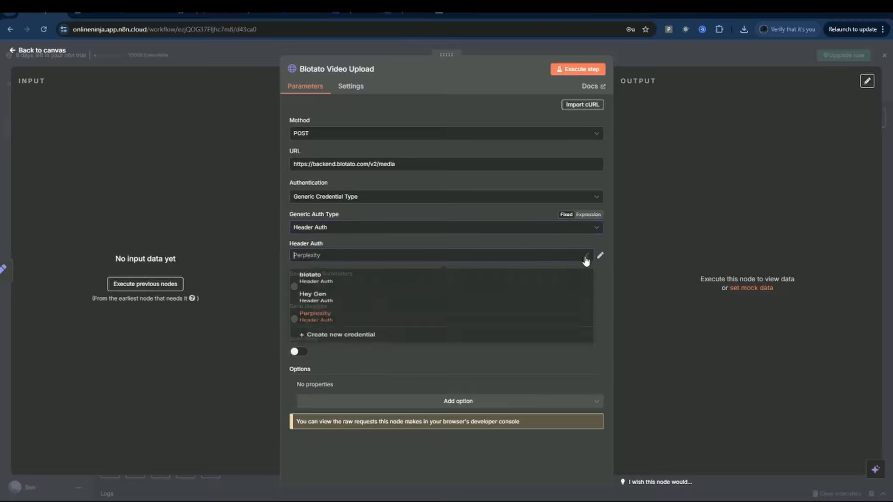
pyautogui.click(387, 285)
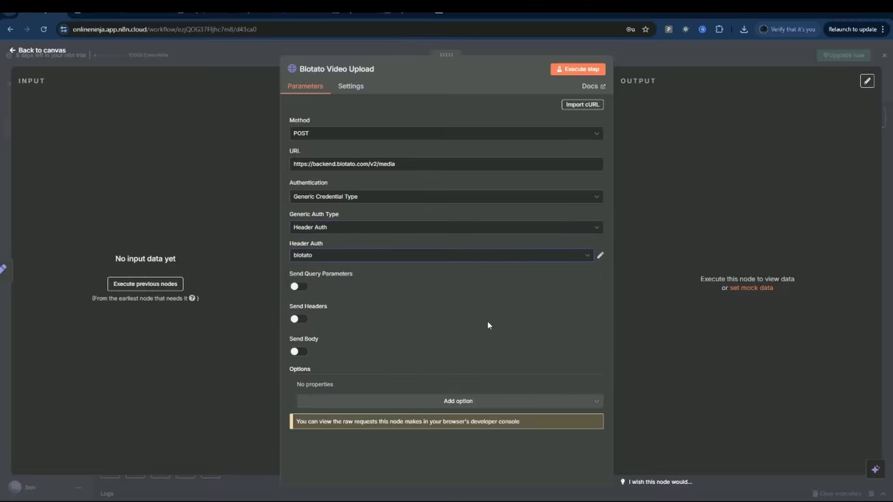
pyautogui.click(601, 255)
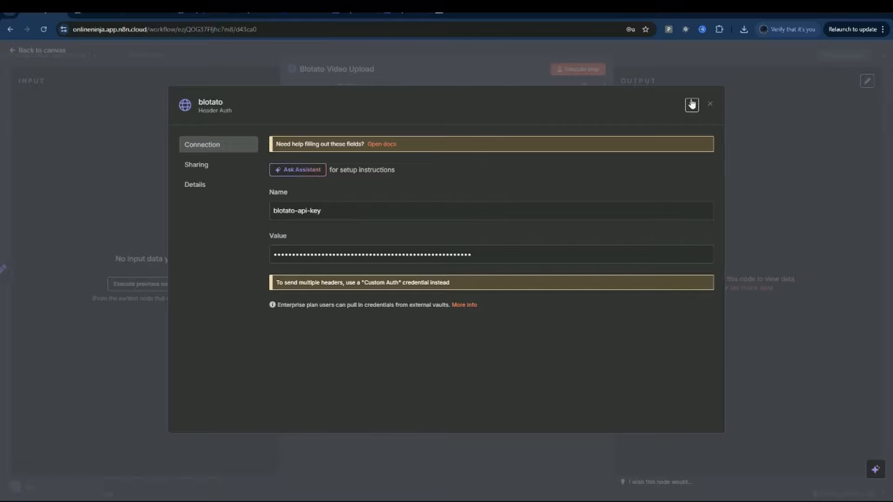
pyautogui.click(711, 106)
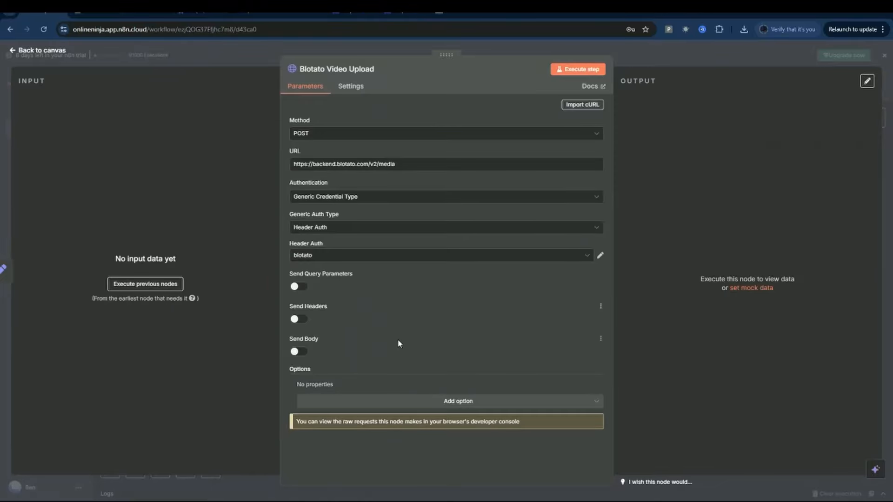
# Step: Enable sending a JSON body in the Blotato Video Upload node and name its first body parameter url
pyautogui.click(298, 352)
pyautogui.scroll(-1, 359, 325)
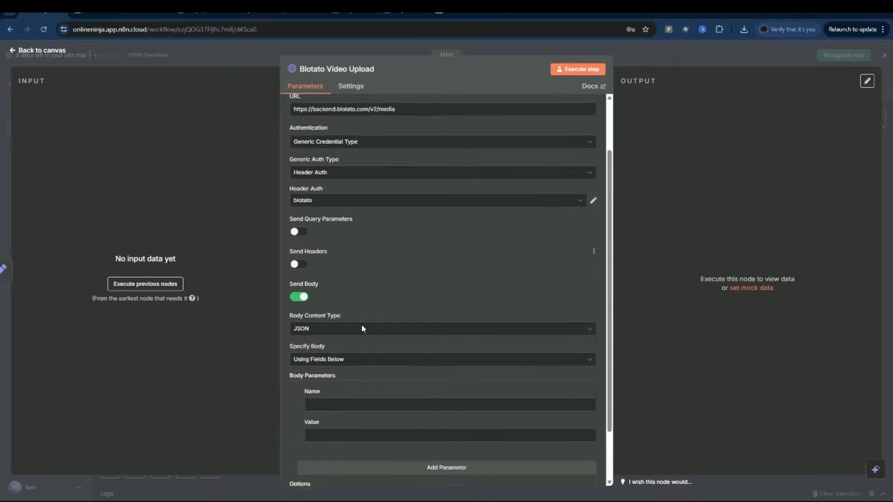
pyautogui.scroll(-2, 362, 325)
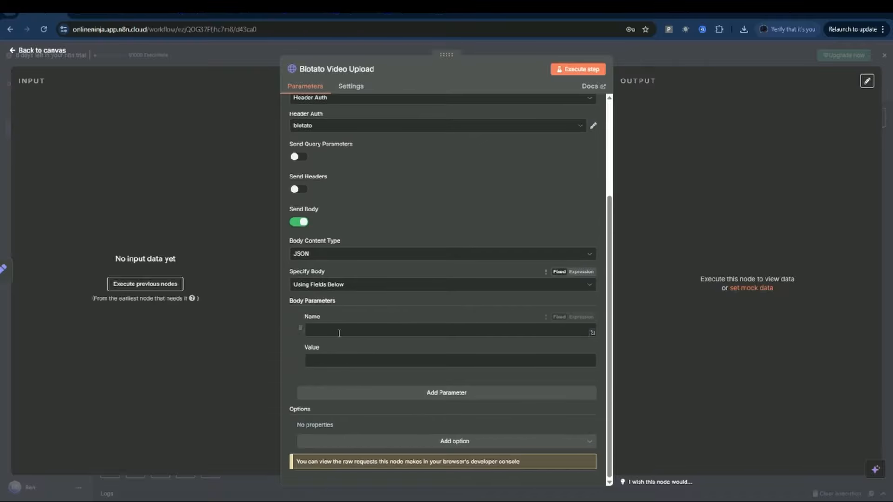
pyautogui.click(341, 332)
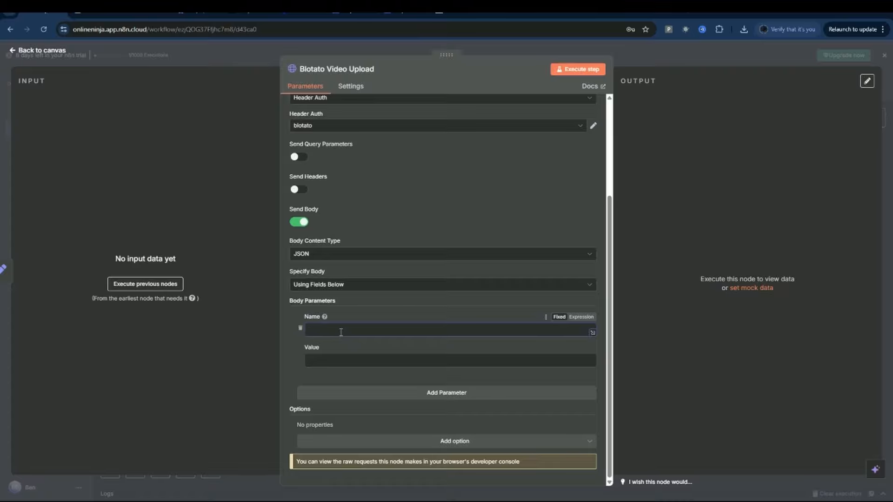
pyautogui.write('url')
pyautogui.press('Tab')
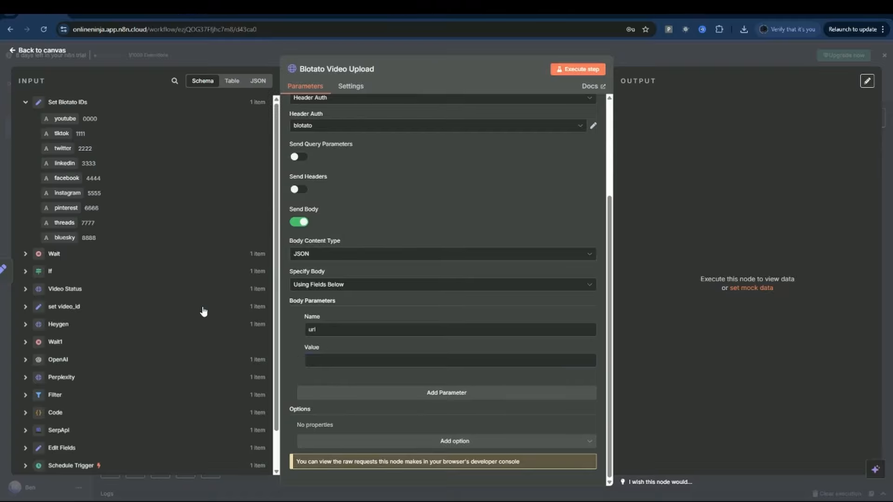
# Step: Map video_url_caption from the Video Status output to the url parameter's value, check the expression, and return to the canvas
pyautogui.click(25, 290)
pyautogui.scroll(-4, 199, 314)
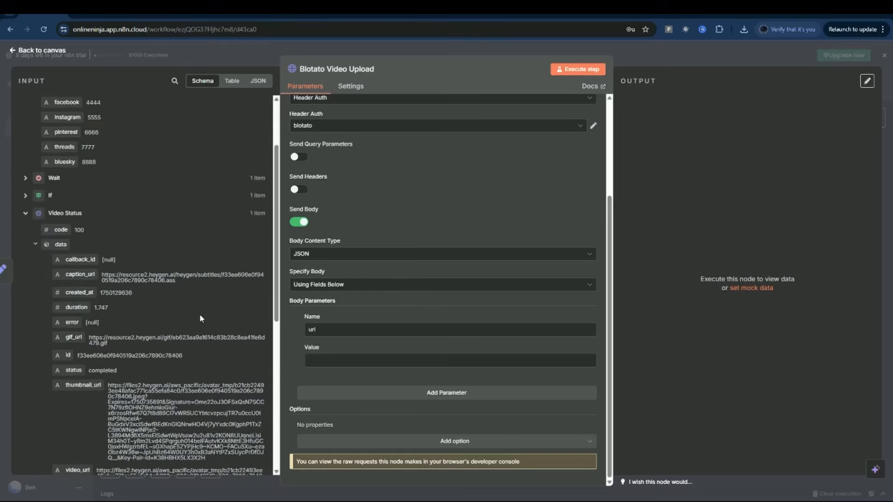
pyautogui.scroll(-1, 169, 288)
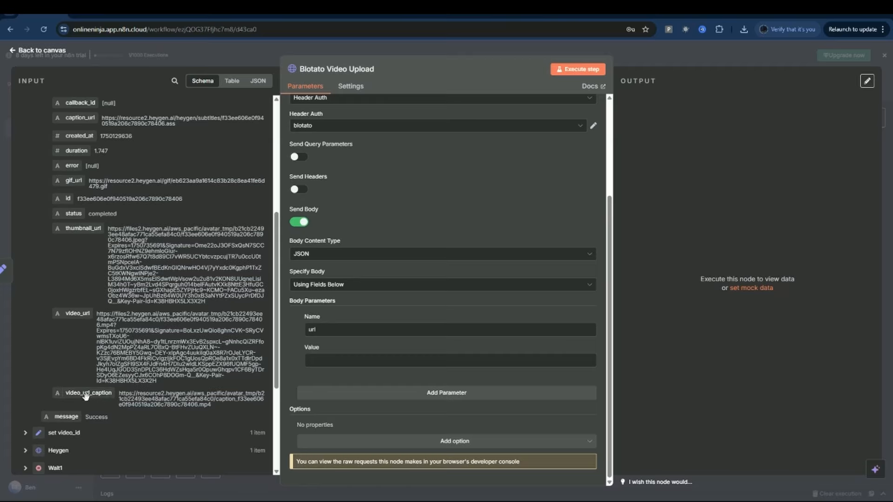
pyautogui.moveTo(113, 393); pyautogui.dragTo(329, 361)
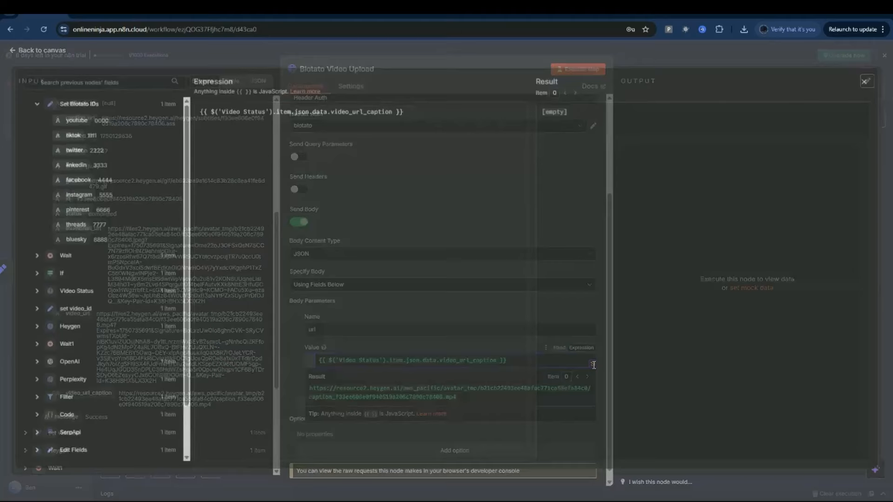
pyautogui.click(592, 364)
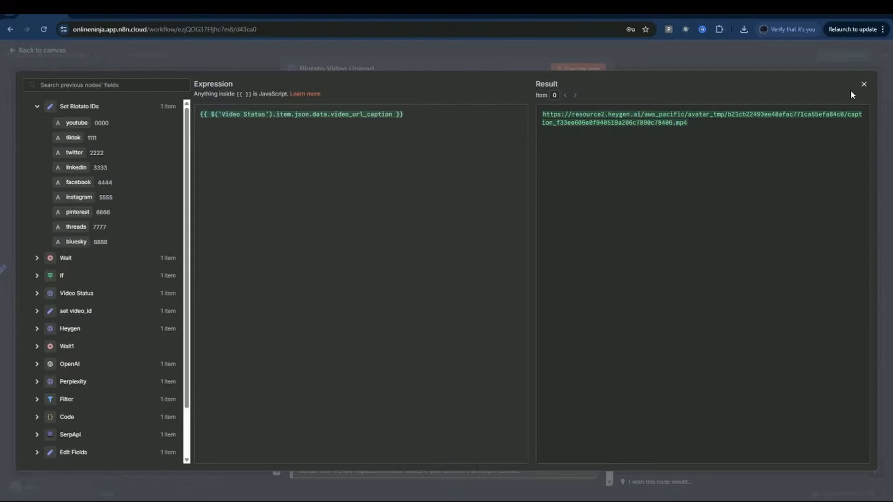
pyautogui.click(865, 86)
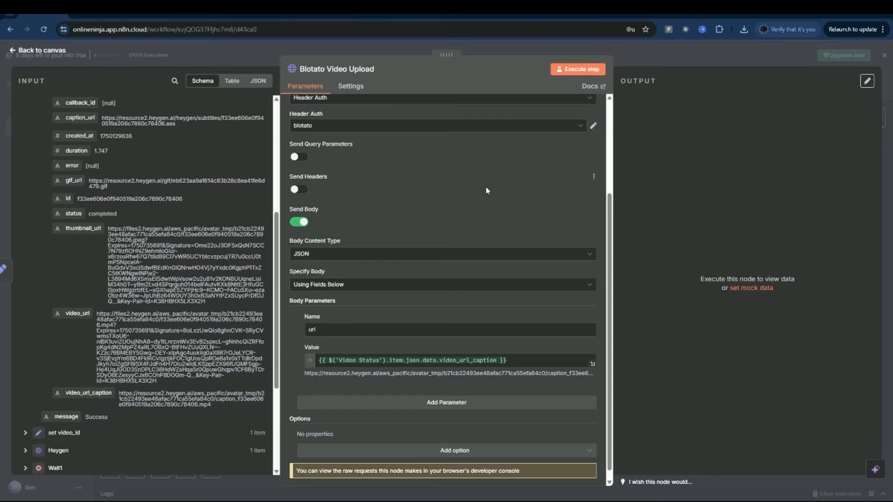
pyautogui.click(28, 52)
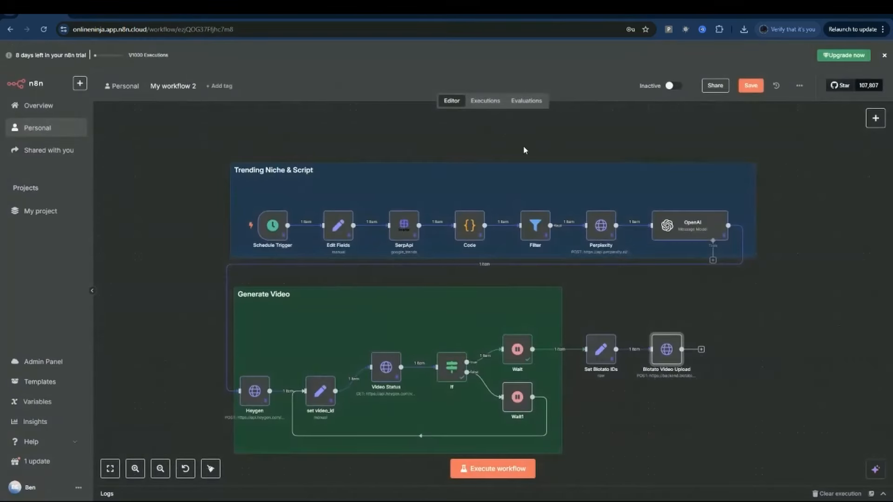
# Step: Review the platform IDs in the Set Blotato IDs node's JSON and return to the canvas
pyautogui.doubleClick(602, 352)
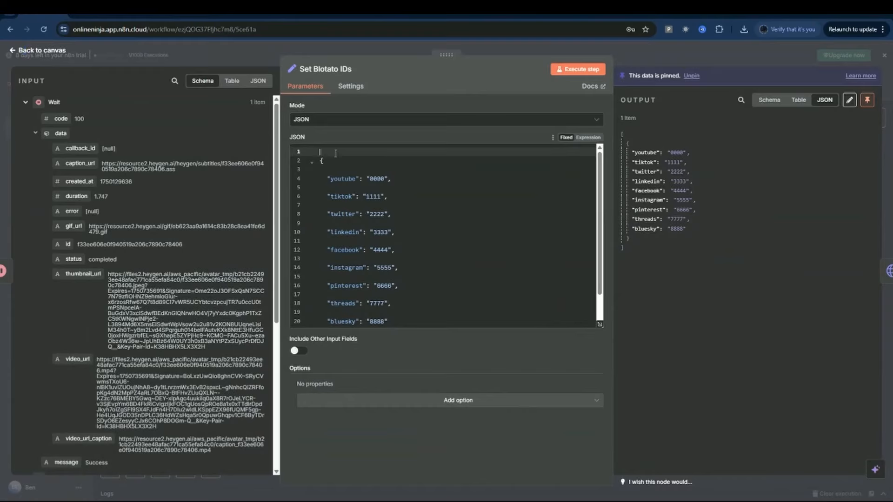
pyautogui.click(326, 153)
pyautogui.click(51, 50)
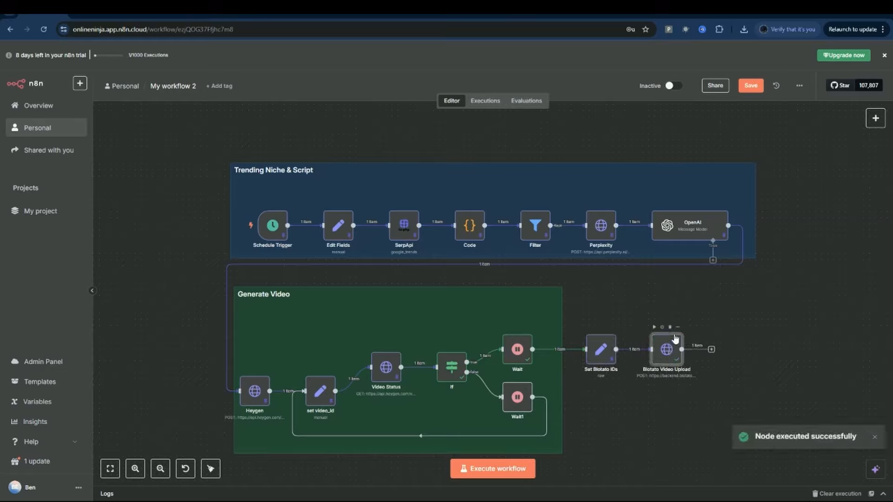
# Step: Pin the Blotato Video Upload node's output data and add an Edit Fields (Set) node after it
pyautogui.click(677, 327)
pyautogui.click(644, 225)
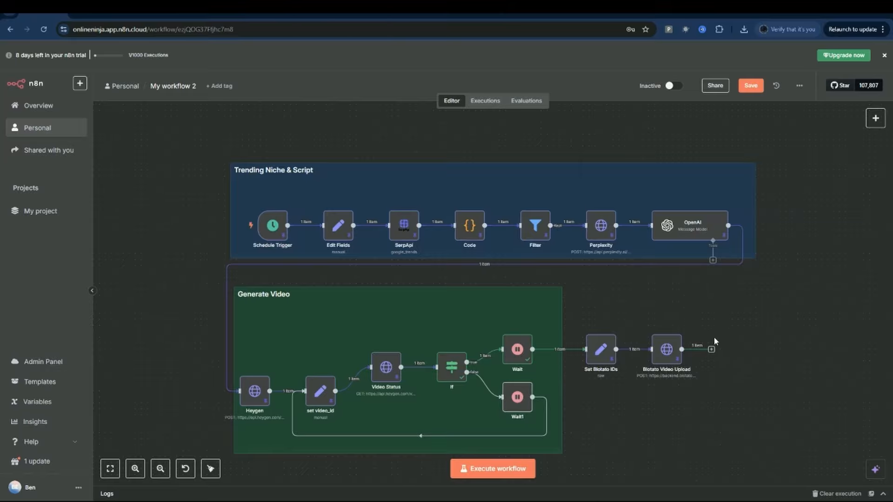
pyautogui.click(712, 349)
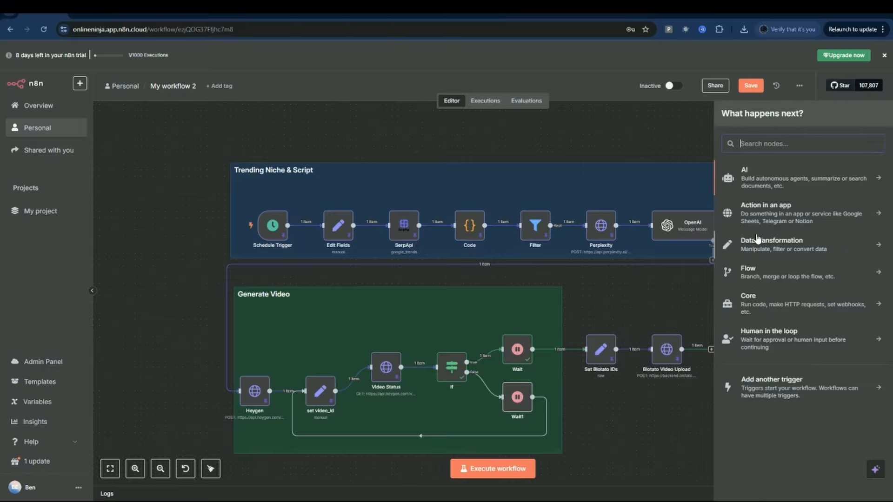
pyautogui.write('set')
pyautogui.press('Return')
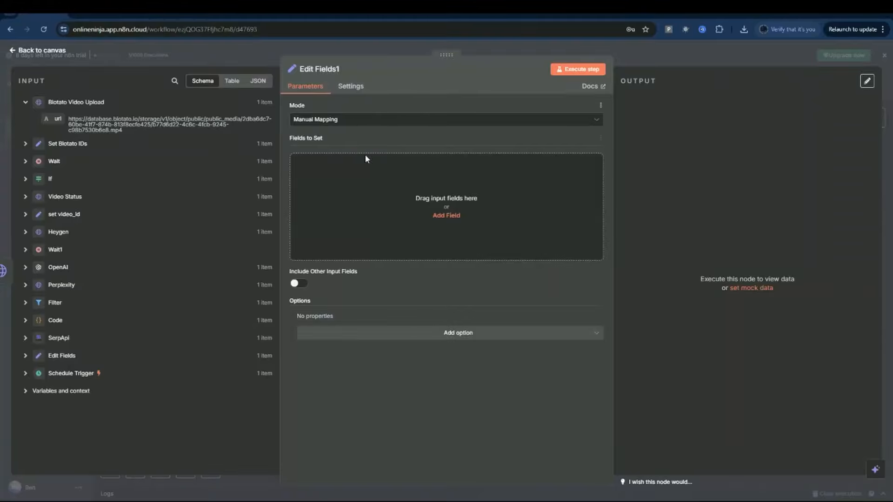
# Step: Add a string field named YT Desc to the new Edit Fields node and enter YT Desc as the node name too
pyautogui.click(448, 217)
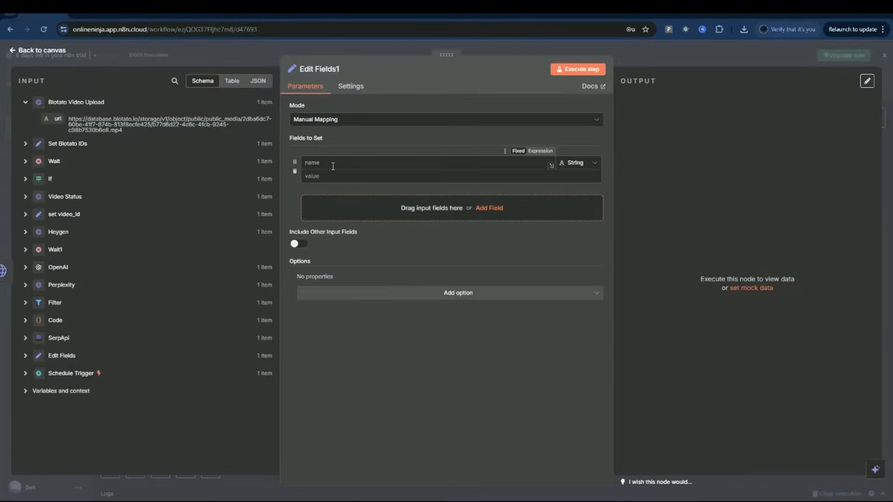
pyautogui.write('YT')
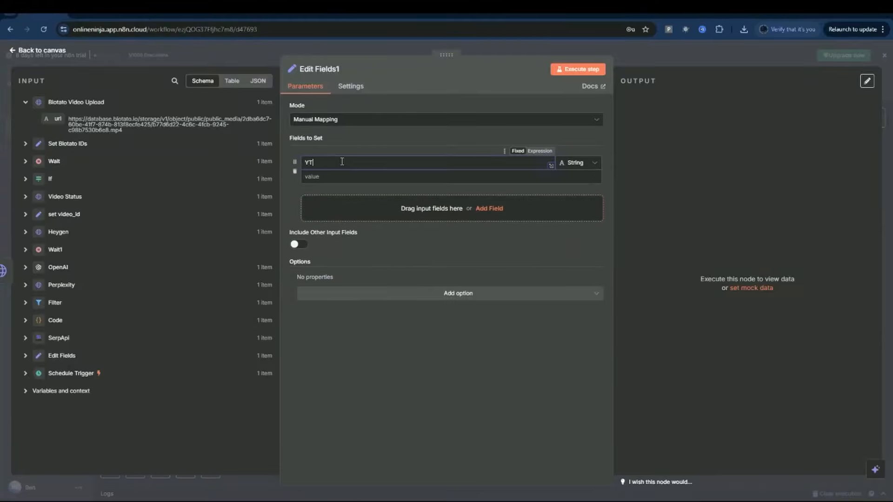
pyautogui.write(' Desc')
pyautogui.click(326, 69)
pyautogui.hotkey('ctrl', 'a')
pyautogui.hotkey('ctrl', 'v')
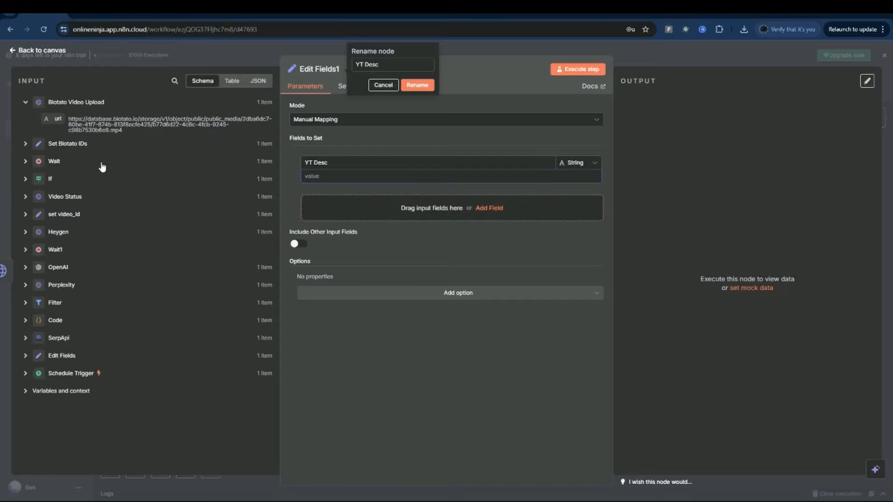
# Step: Map the OpenAI output's description to the YT Desc field's value, confirm the node's new name, and return to the canvas
pyautogui.click(25, 267)
pyautogui.moveTo(92, 420); pyautogui.dragTo(333, 185)
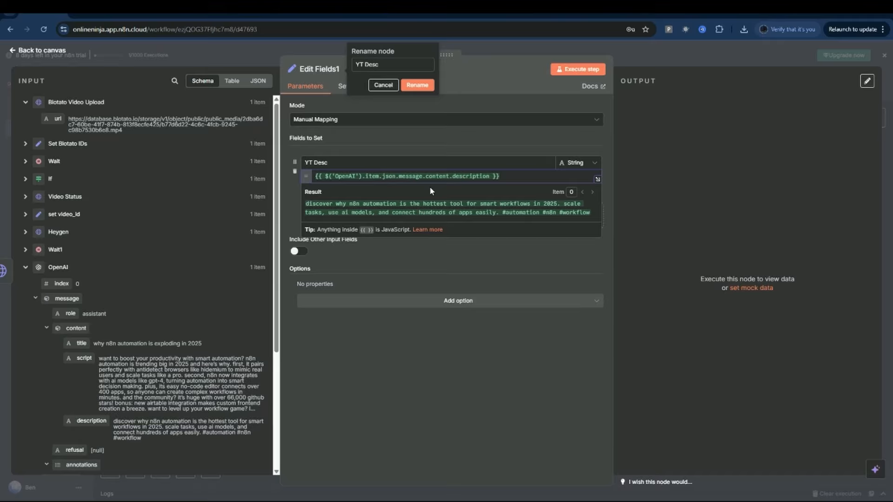
pyautogui.press('Return')
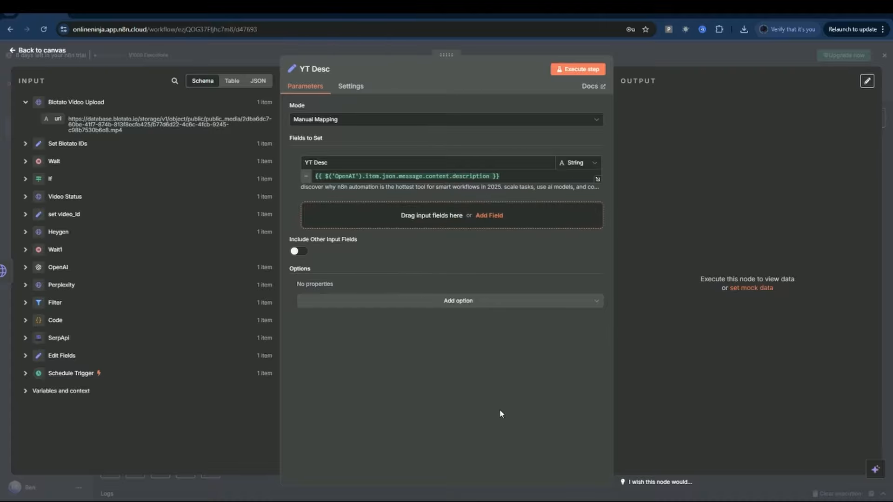
pyautogui.click(26, 52)
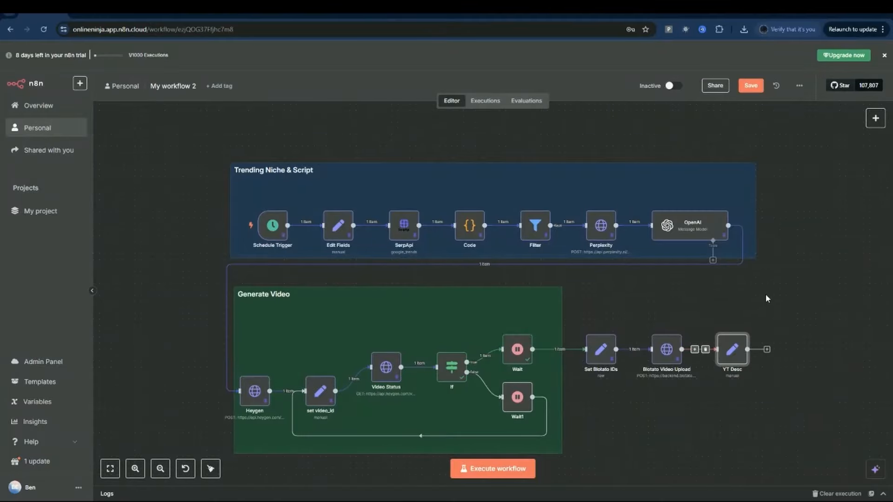
# Step: Duplicate the Blotato Video Upload node, place the copy above and right of YT Desc, and connect YT Desc's output to it
pyautogui.rightClick(670, 353)
pyautogui.click(670, 261)
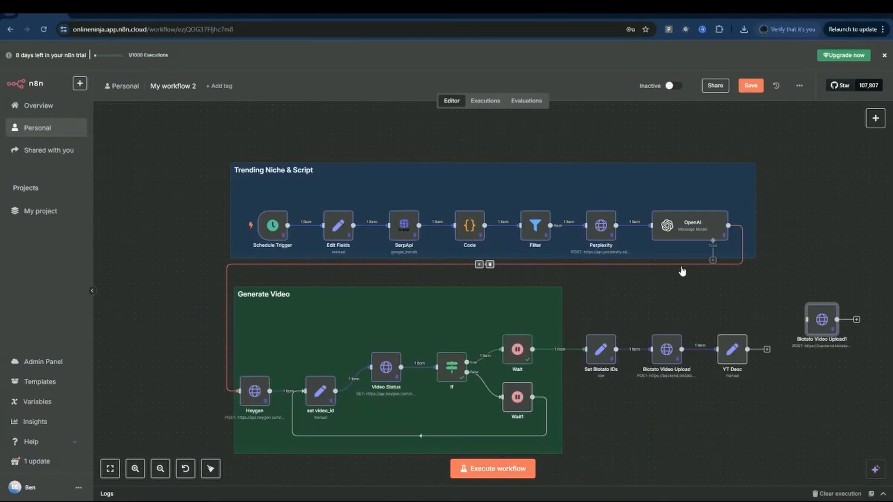
pyautogui.moveTo(820, 319); pyautogui.dragTo(801, 287)
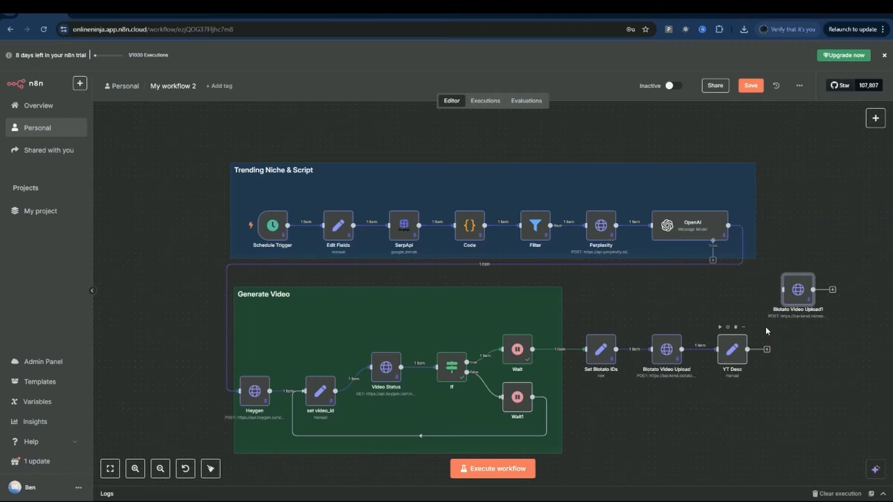
pyautogui.moveTo(747, 349); pyautogui.dragTo(799, 292)
# Step: Open the duplicated Blotato Video Upload node and rename it YouTube
pyautogui.doubleClick(799, 292)
pyautogui.click(338, 69)
pyautogui.hotkey('ctrl', 'a')
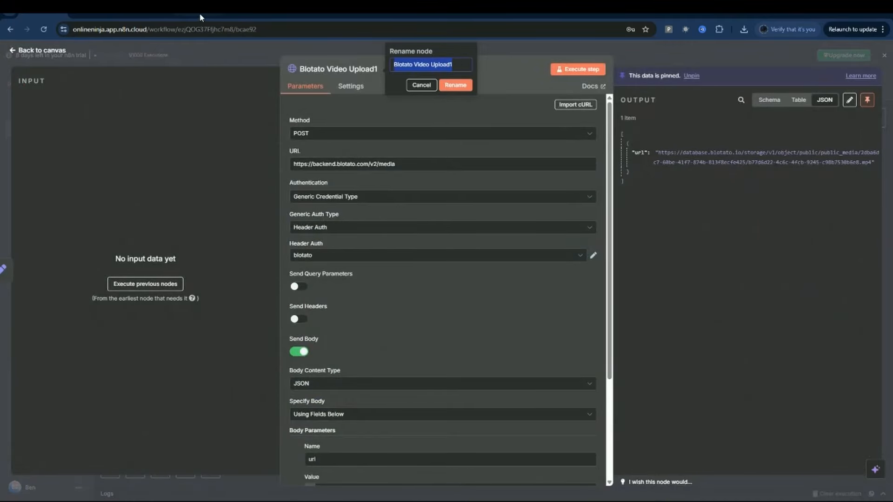
pyautogui.write('YouTube')
pyautogui.click(455, 85)
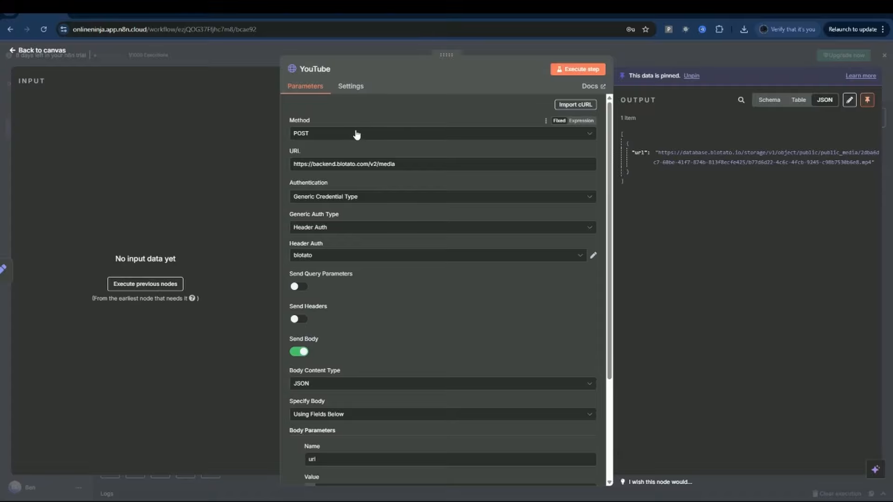
pyautogui.doubleClick(387, 164)
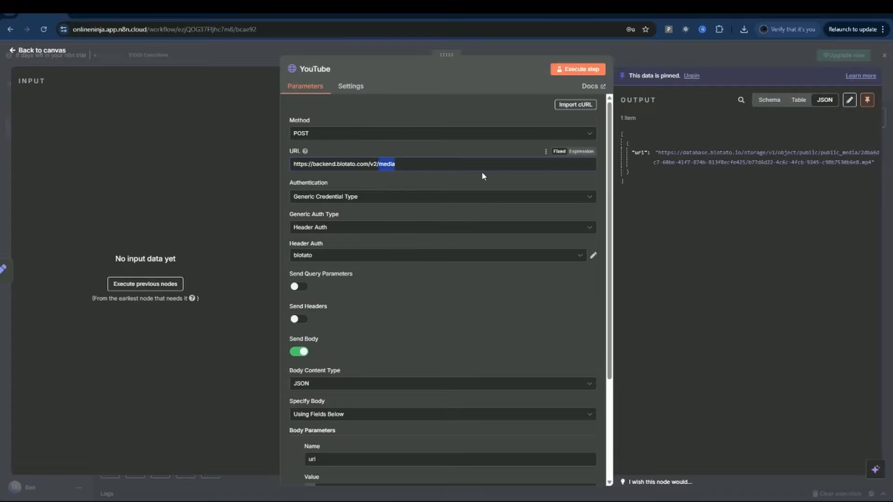
pyautogui.write('posts')
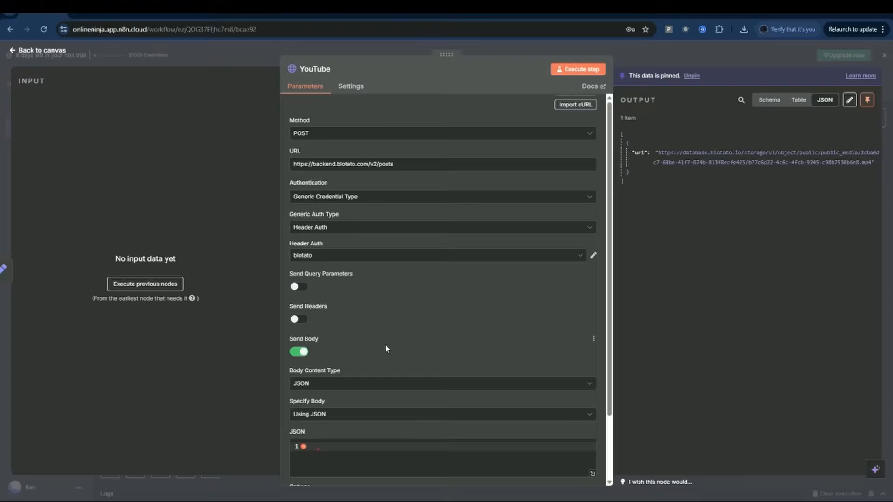
pyautogui.scroll(-3, 417, 312)
pyautogui.click(325, 337)
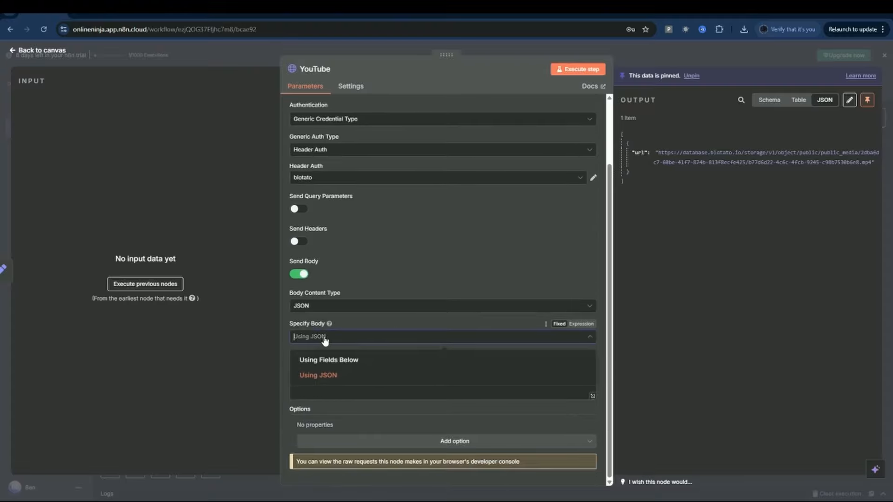
pyautogui.click(326, 375)
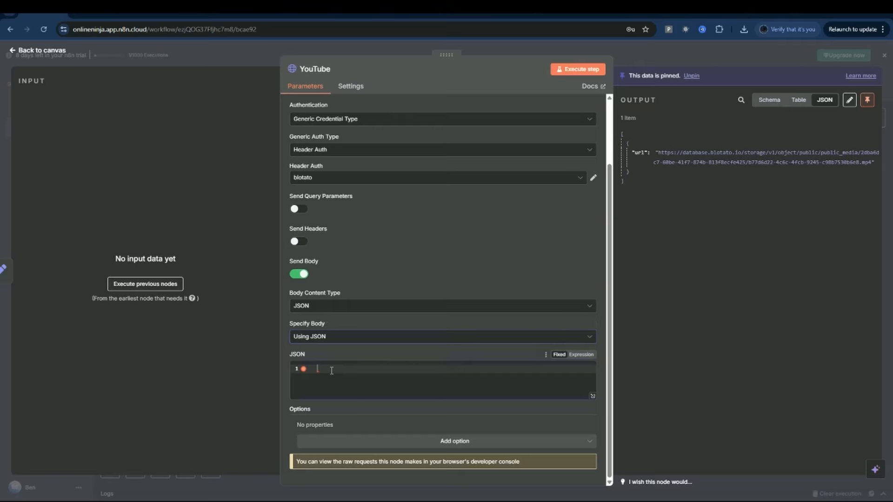
# Step: Copy the Blotato YouTube JSON from the Skool classroom page and paste it into the n8n YouTube node's JSON body
pyautogui.click(90, 12)
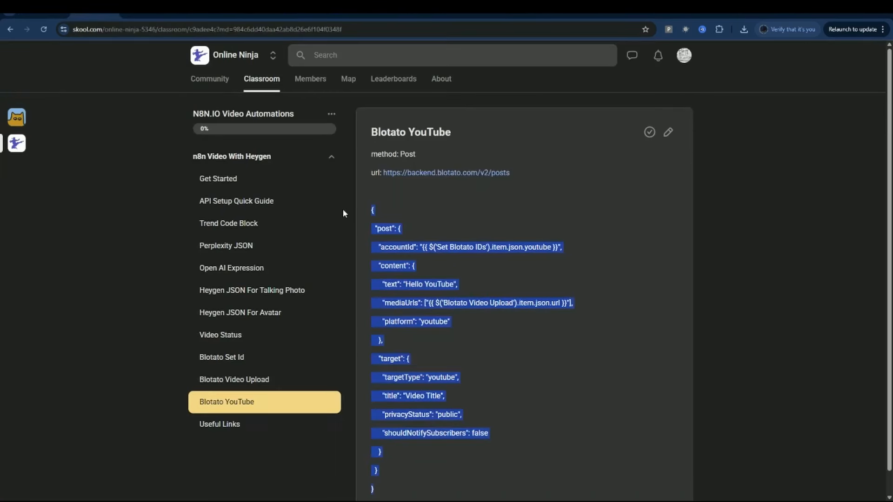
pyautogui.click(420, 212)
pyautogui.moveTo(368, 209); pyautogui.dragTo(421, 497)
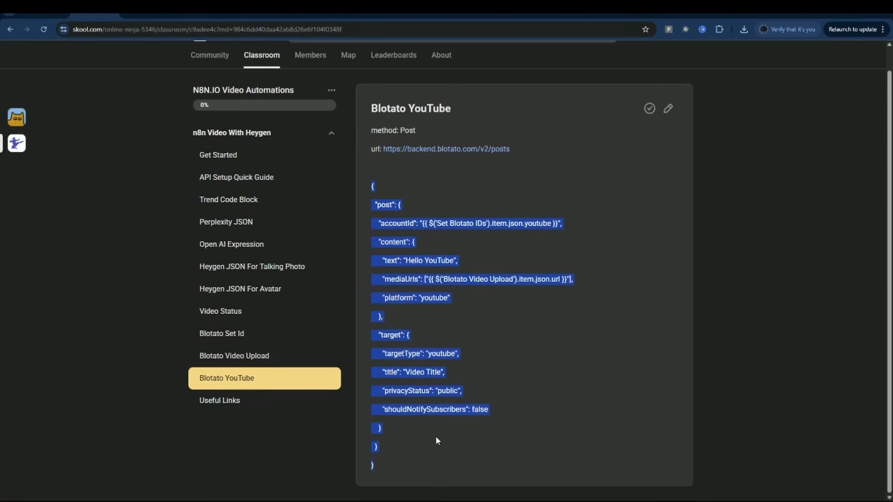
pyautogui.click(48, 15)
pyautogui.click(344, 385)
pyautogui.hotkey('ctrl', 'v')
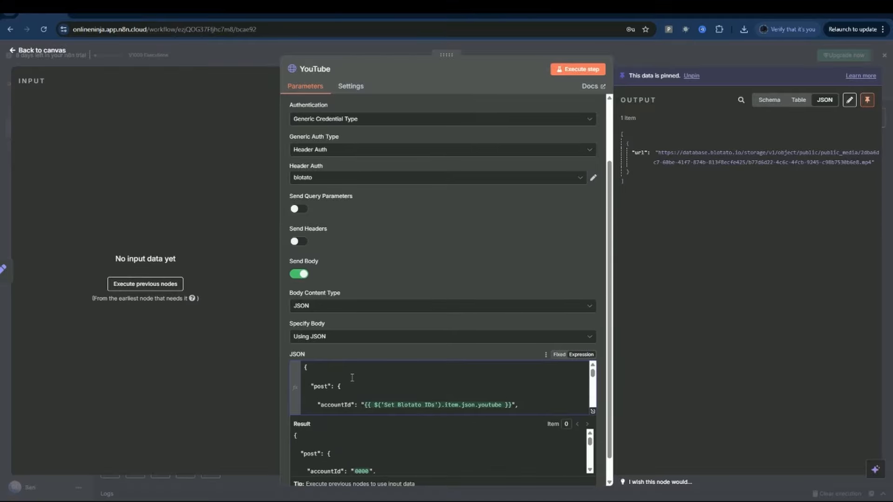
# Step: Examine the pasted JSON expression in the expanded editor, noting the placeholders for the post text and video title
pyautogui.click(593, 411)
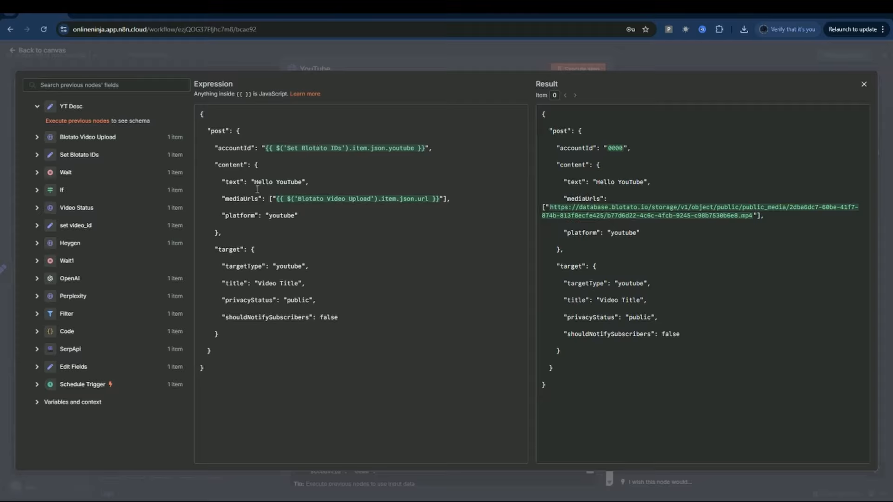
pyautogui.moveTo(258, 283); pyautogui.dragTo(299, 284)
pyautogui.moveTo(255, 182); pyautogui.dragTo(303, 181)
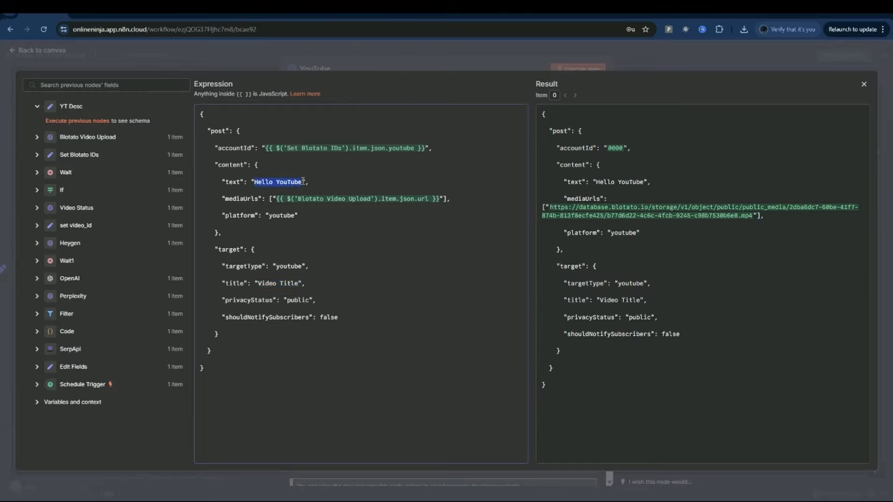
pyautogui.click(864, 86)
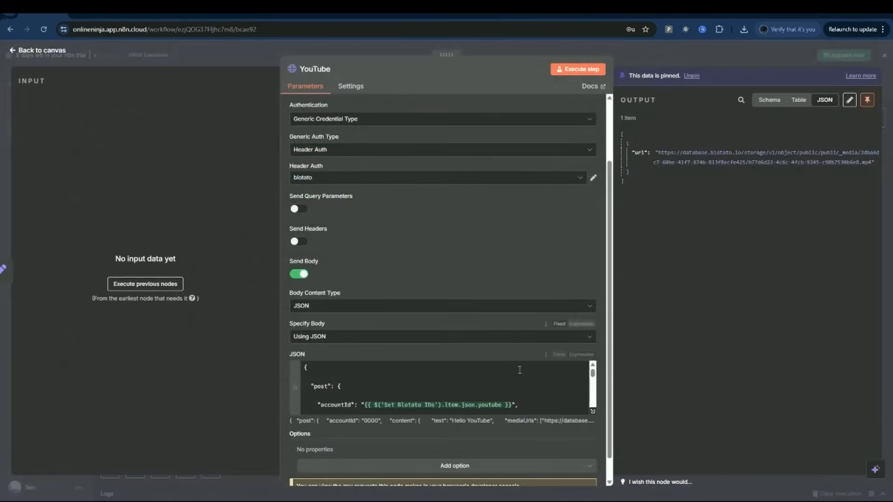
pyautogui.scroll(-3, 429, 380)
pyautogui.scroll(3, 429, 380)
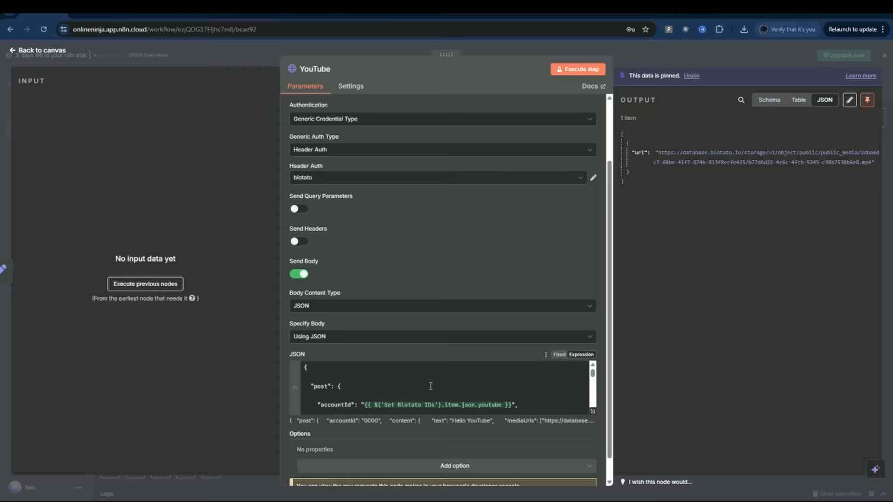
pyautogui.scroll(-3, 430, 383)
pyautogui.scroll(2, 431, 386)
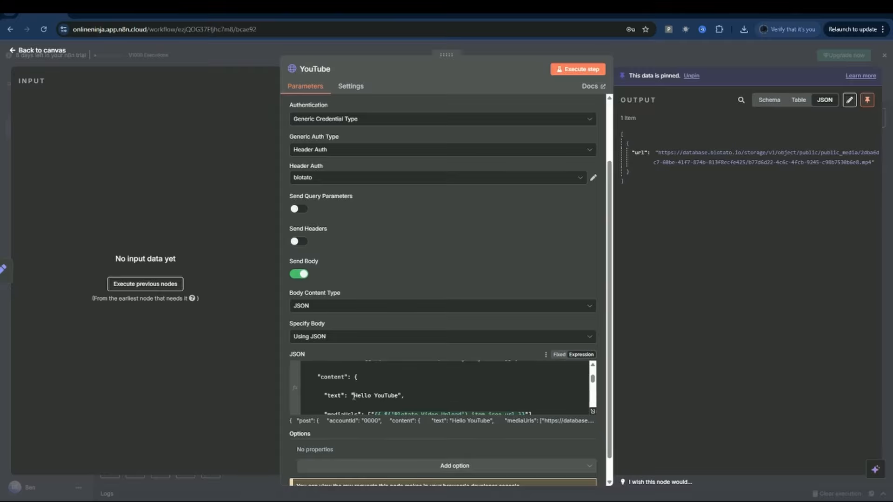
# Step: Execute the previous nodes to load input data and replace the "Hello YouTube" text value with the YT Desc field
pyautogui.moveTo(354, 396); pyautogui.dragTo(397, 396)
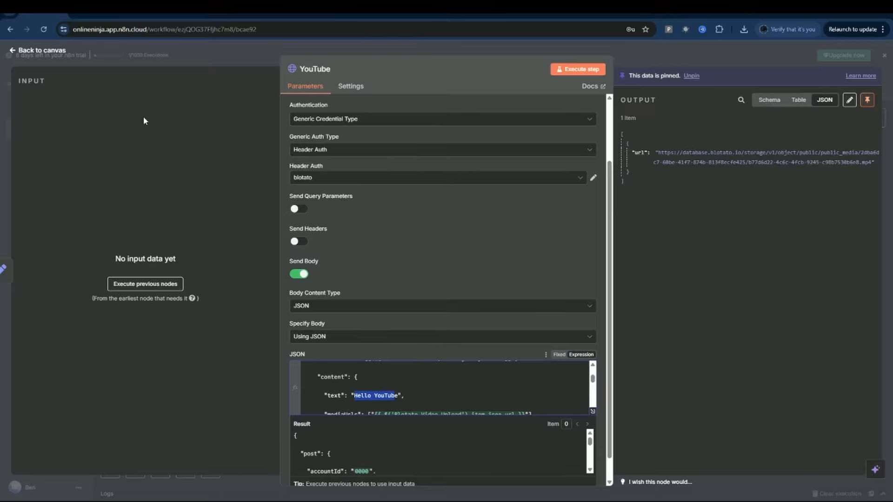
pyautogui.click(146, 285)
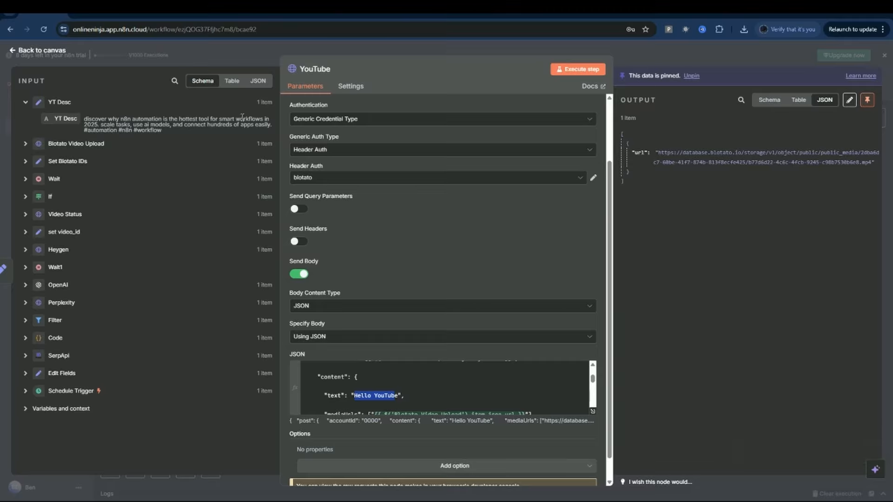
pyautogui.click(399, 395)
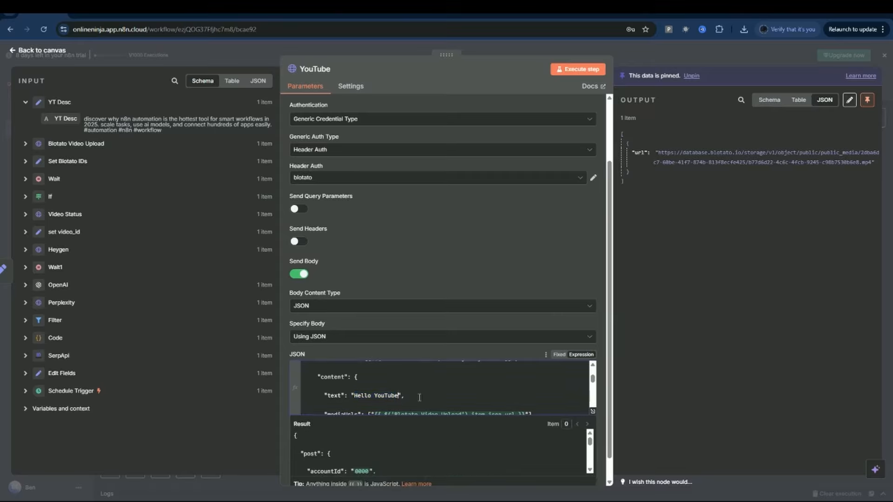
pyautogui.press('BackSpace')
pyautogui.press('BackSpace')
pyautogui.press('BackSpace')
pyautogui.press('BackSpace')
pyautogui.press('BackSpace')
pyautogui.press('BackSpace')
pyautogui.press('BackSpace')
pyautogui.press('BackSpace')
pyautogui.press('BackSpace')
pyautogui.press('BackSpace')
pyautogui.press('BackSpace')
pyautogui.press('BackSpace')
pyautogui.press('BackSpace')
pyautogui.moveTo(65, 118)
pyautogui.mouseDown()
pyautogui.moveTo(217, 323)
pyautogui.moveTo(332, 398)
pyautogui.moveTo(409, 395)
pyautogui.mouseUp()
# Step: Replace the "Video Title" placeholder with the OpenAI node's message content title and return to the canvas
pyautogui.scroll(4, 477, 396)
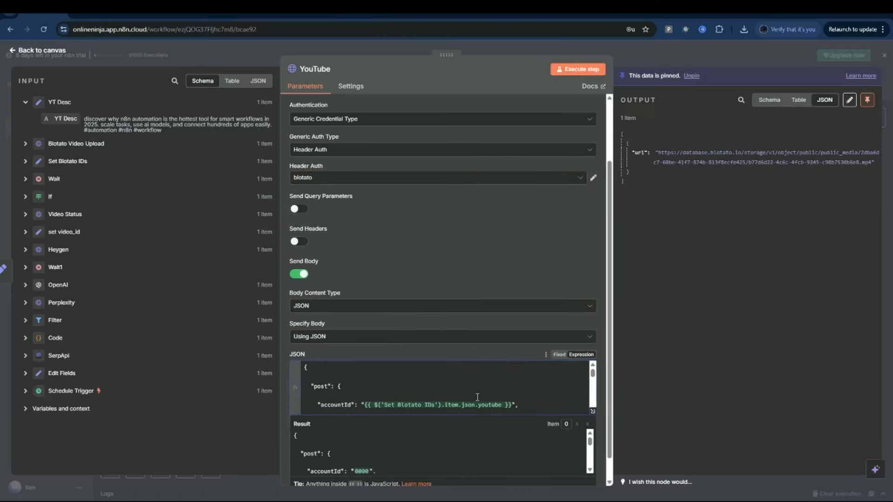
pyautogui.scroll(-3, 476, 396)
pyautogui.scroll(-1, 477, 376)
pyautogui.scroll(-4, 477, 376)
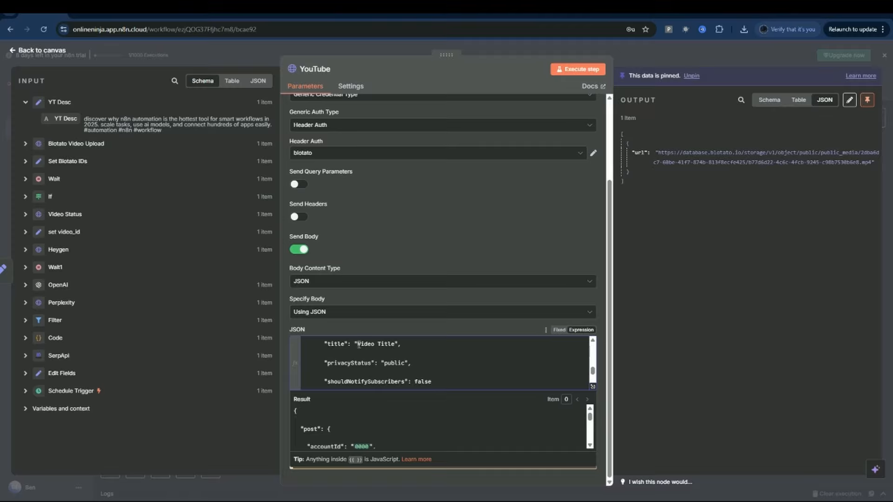
pyautogui.moveTo(357, 344); pyautogui.dragTo(393, 343)
pyautogui.press('BackSpace')
pyautogui.click(25, 284)
pyautogui.scroll(-2, 142, 316)
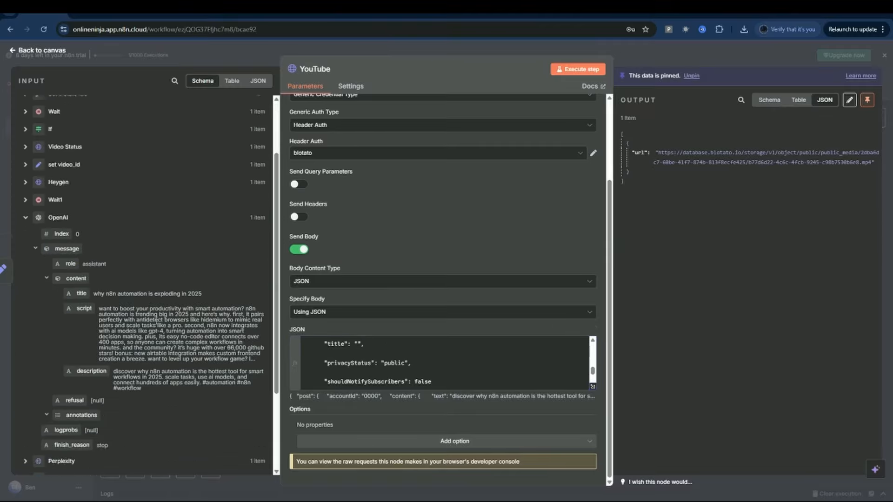
pyautogui.moveTo(82, 268); pyautogui.dragTo(367, 346)
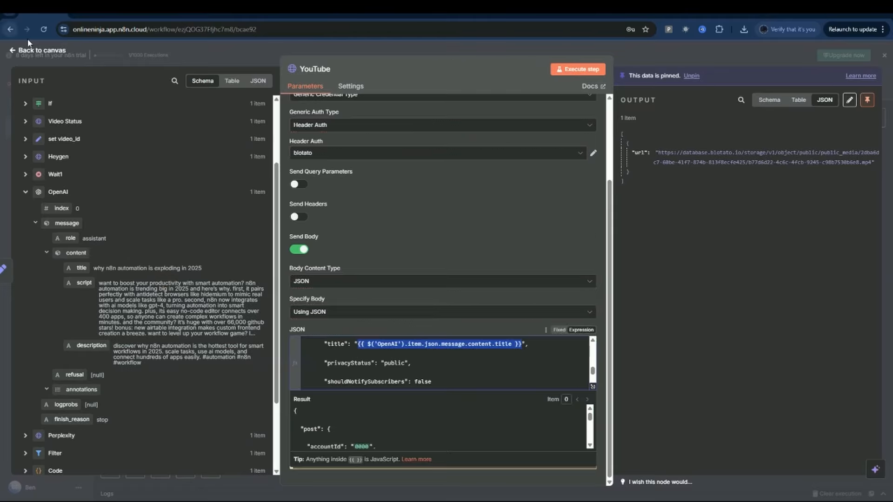
pyautogui.click(40, 51)
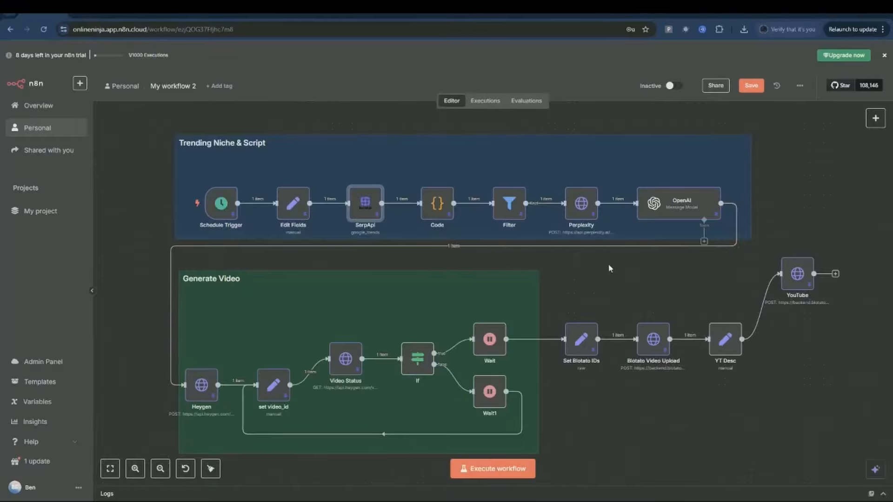
# Step: Examine how the SerpApi and OpenAI nodes' account credentials are set up, returning to the canvas after each
pyautogui.doubleClick(366, 206)
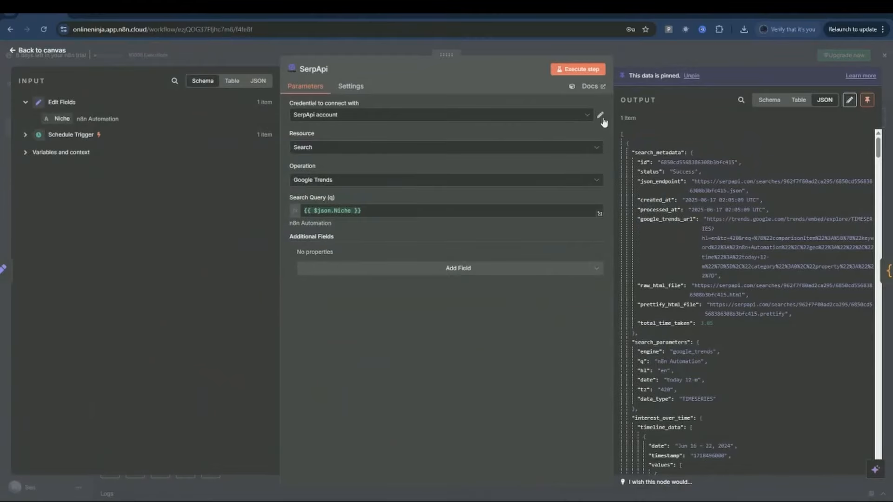
pyautogui.click(601, 115)
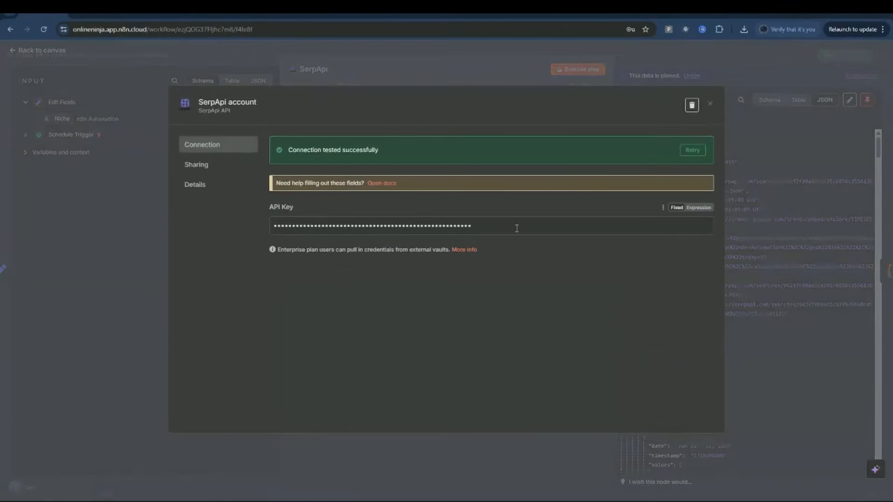
pyautogui.click(710, 104)
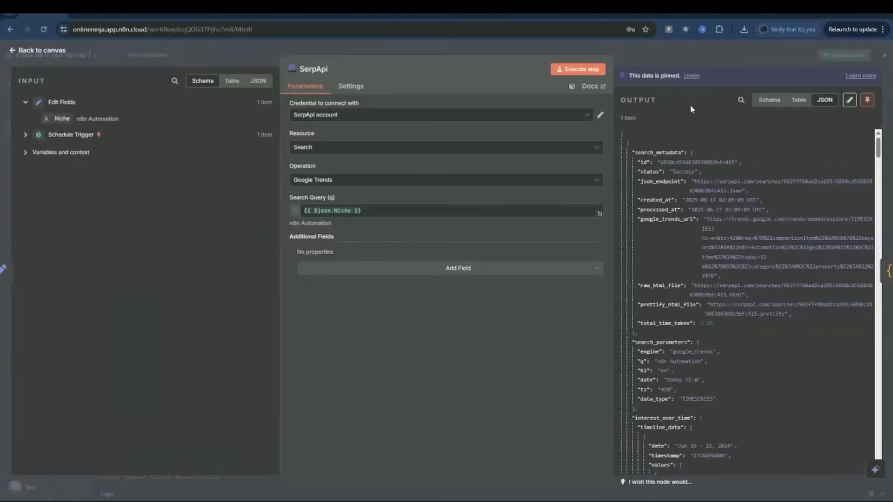
pyautogui.click(89, 64)
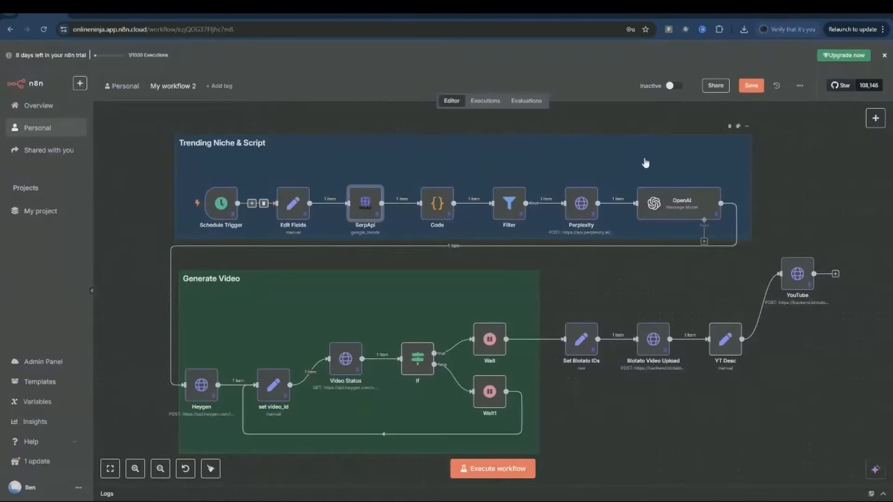
pyautogui.doubleClick(679, 208)
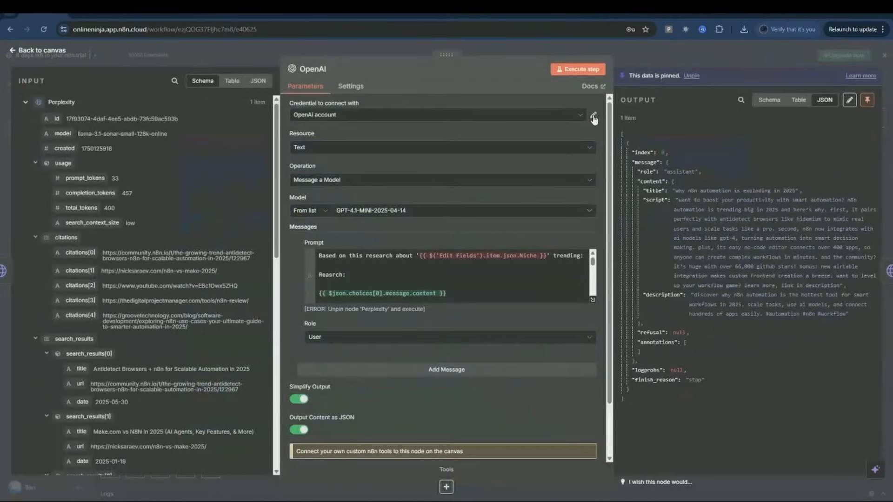
pyautogui.click(593, 115)
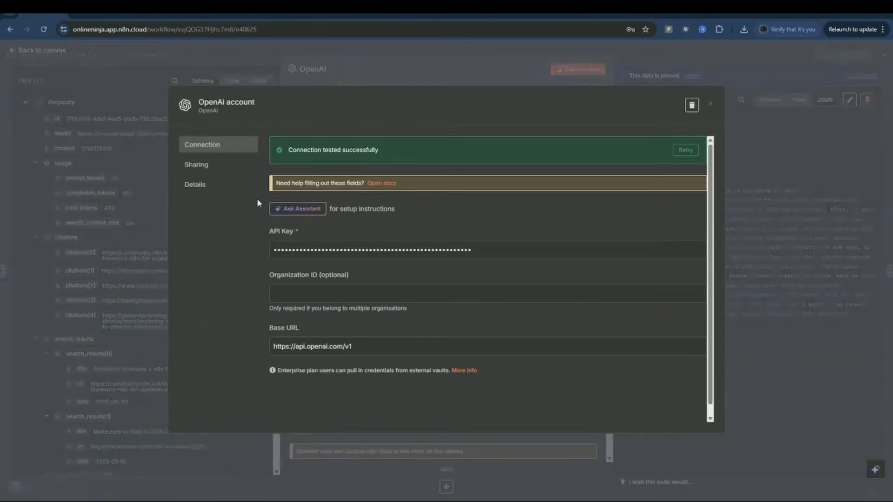
pyautogui.click(710, 103)
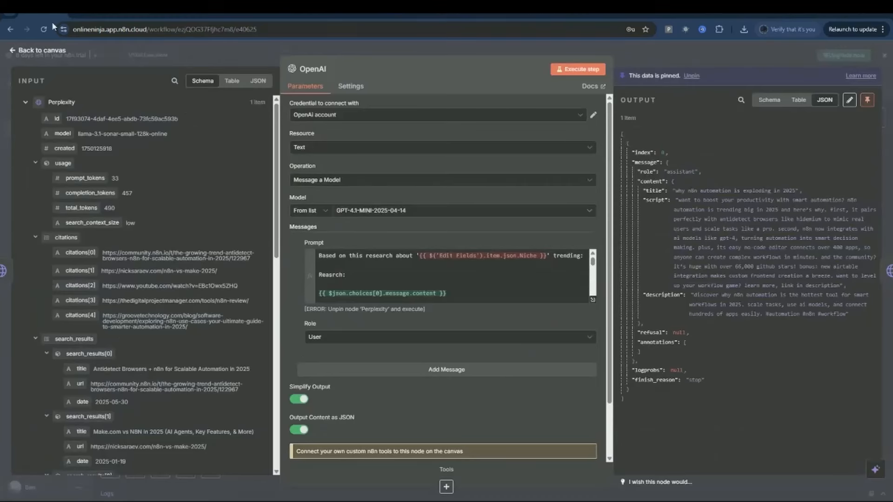
pyautogui.click(37, 50)
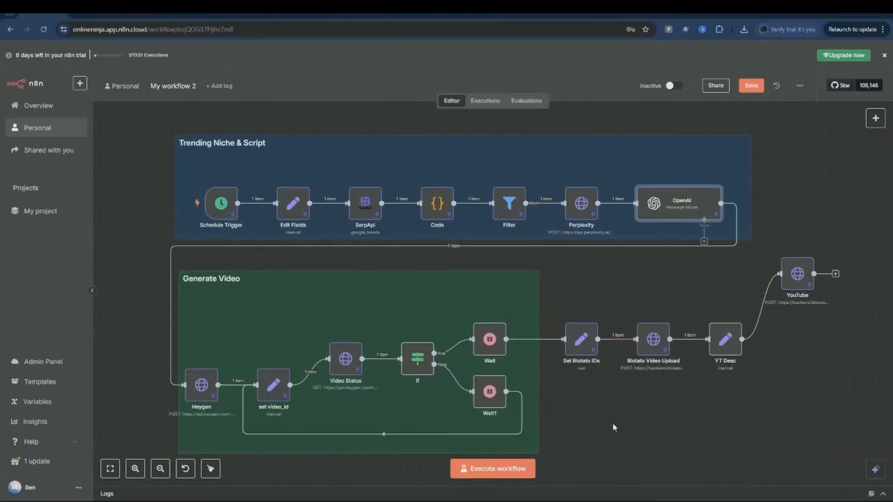
# Step: Paste three HTTP Request nodes onto the empty canvas area below the Blotato nodes and open the first one
pyautogui.hotkey('ctrl', 'v')
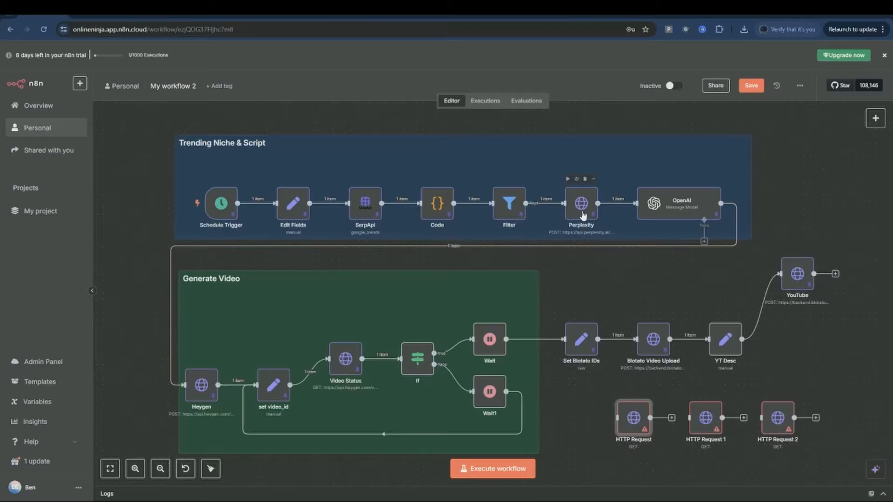
pyautogui.doubleClick(635, 422)
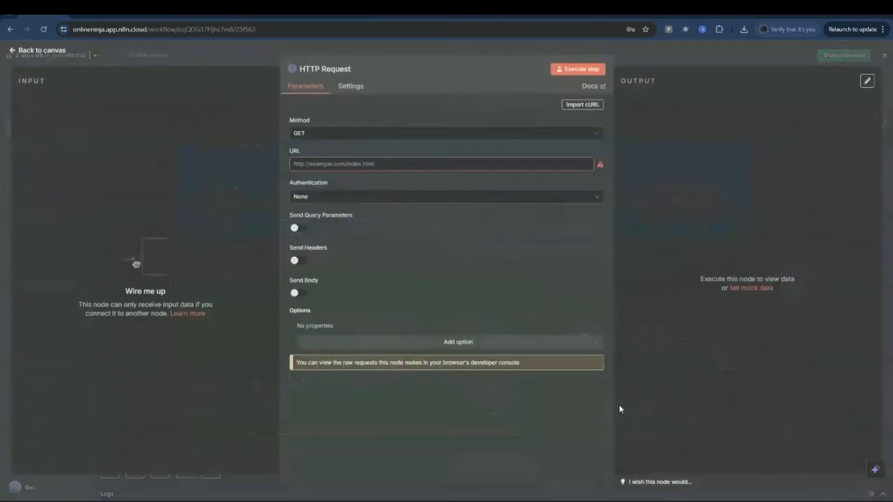
# Step: Review the Perplexity AI header authentication instructions in the Skool guide, copy the example Bearer value, and return to the n8n HTTP Request node
pyautogui.click(100, 17)
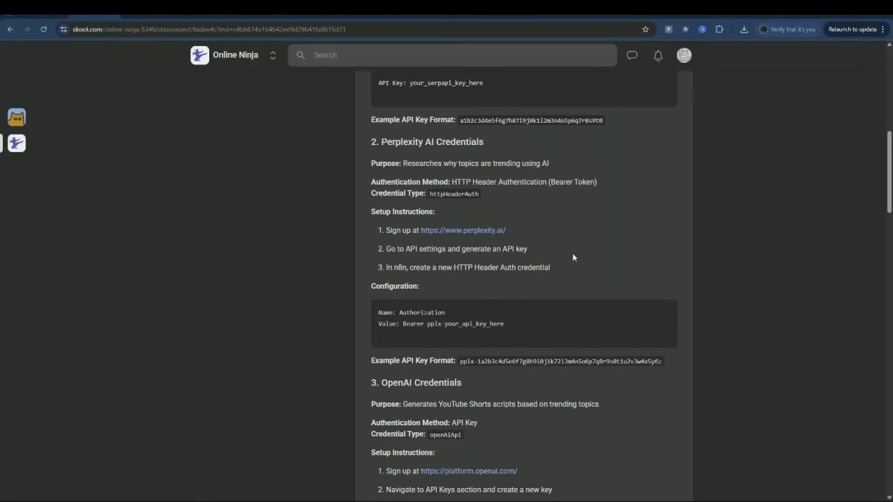
pyautogui.scroll(-1, 573, 255)
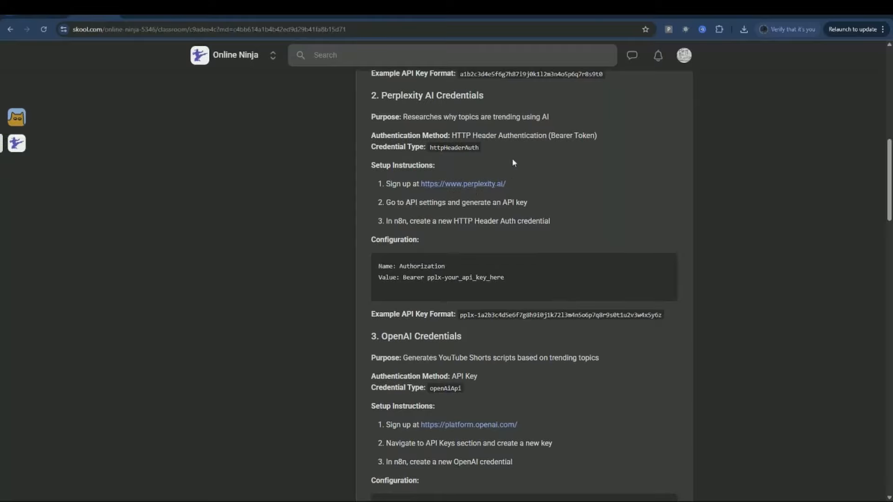
pyautogui.moveTo(470, 136); pyautogui.dragTo(568, 136)
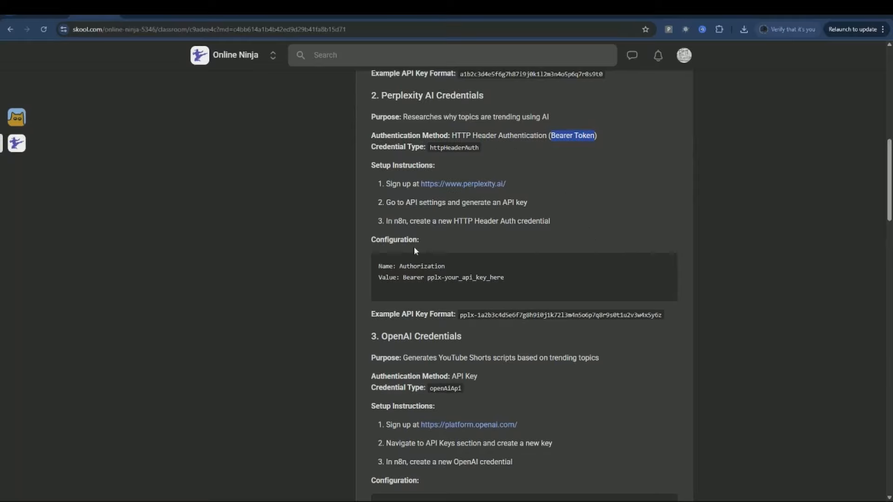
pyautogui.moveTo(398, 267); pyautogui.dragTo(455, 270)
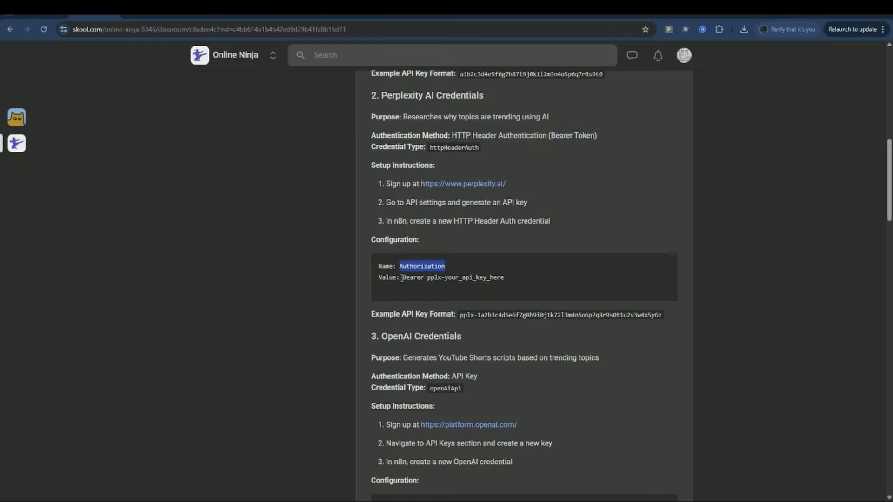
pyautogui.moveTo(402, 277); pyautogui.dragTo(463, 269)
pyautogui.hotkey('ctrl', 'c')
pyautogui.click(52, 16)
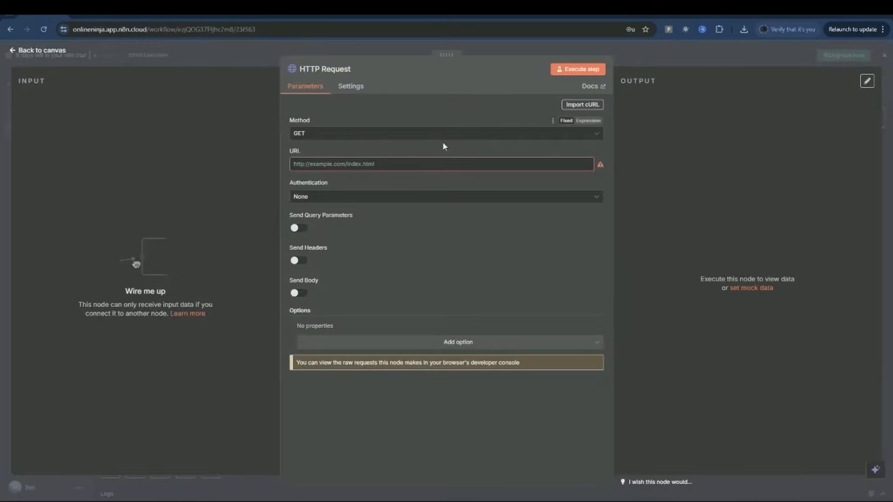
# Step: Set the first HTTP Request node's authentication to Generic Credential Type with Header Auth as the generic auth type
pyautogui.click(598, 200)
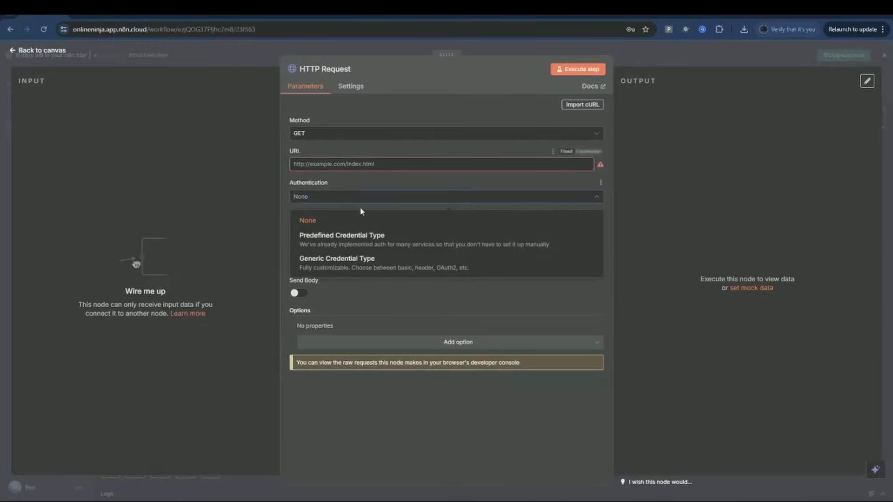
pyautogui.click(358, 266)
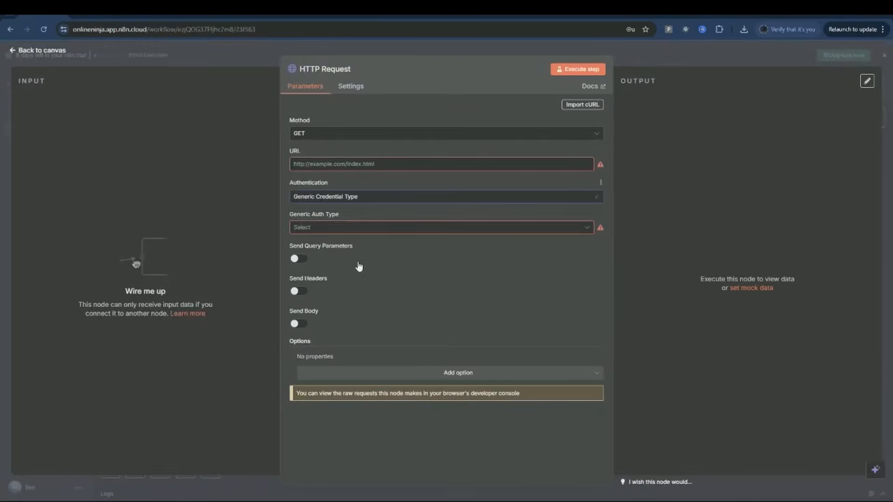
pyautogui.click(405, 232)
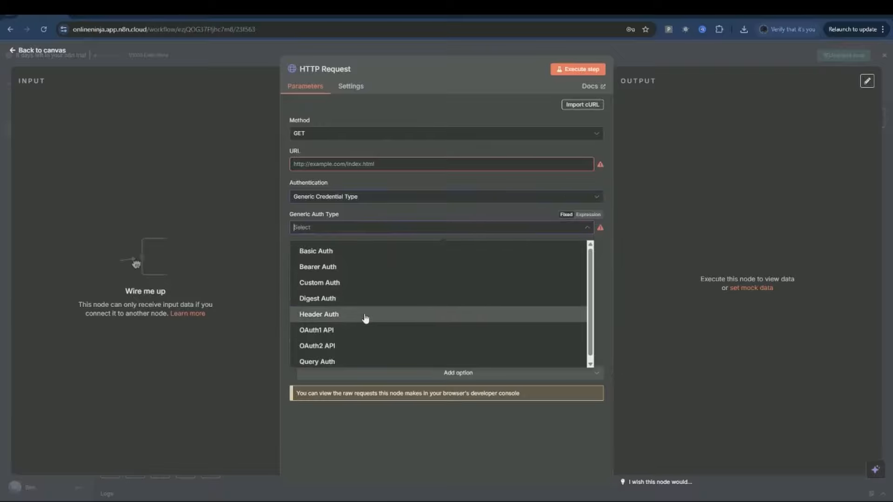
pyautogui.click(366, 319)
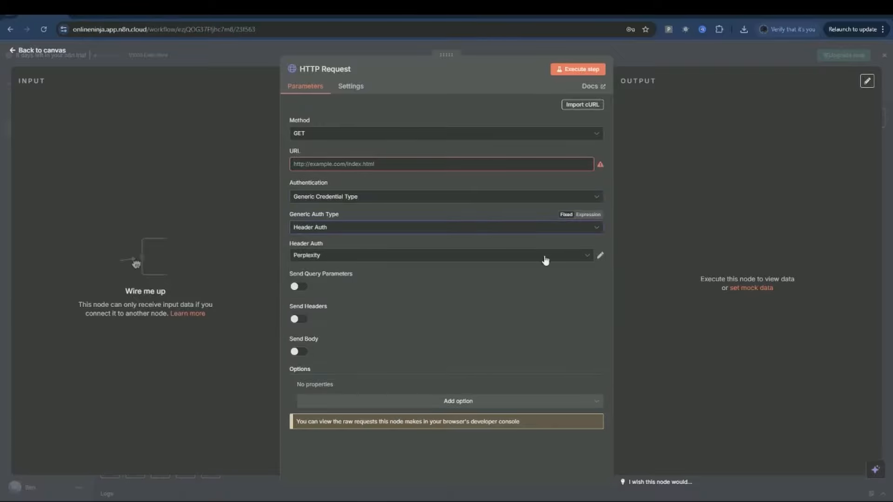
# Step: Start a new Header Auth credential for the first HTTP Request node and enter Authorization as its name
pyautogui.click(584, 258)
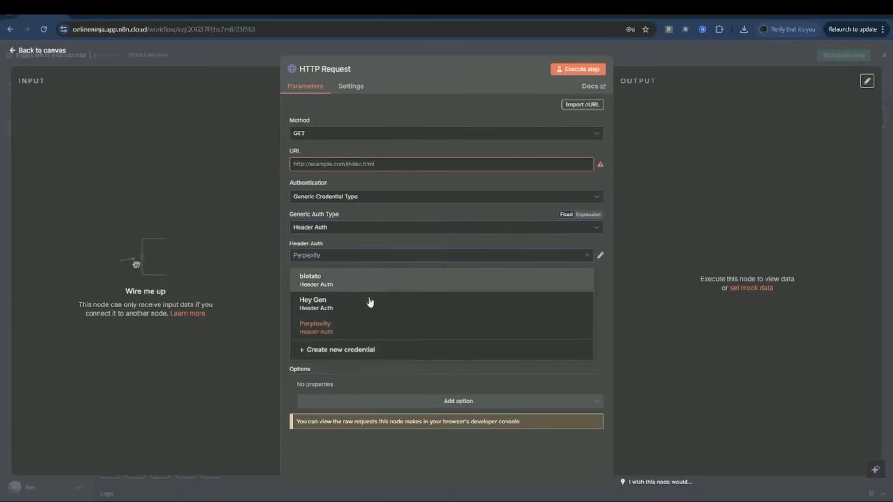
pyautogui.click(357, 350)
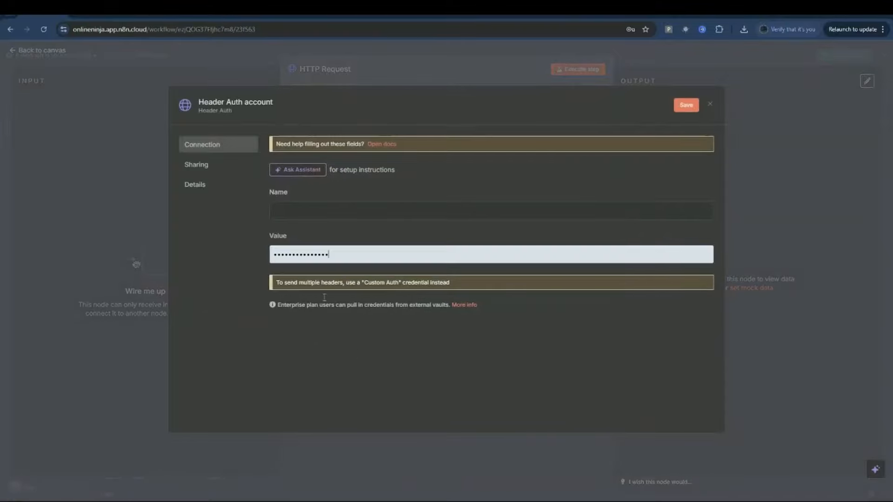
pyautogui.click(312, 212)
pyautogui.hotkey('ctrl', 'v')
# Step: Check the Bearer prefix of the Perplexity value in the Skool guide, then close the n8n credential form and return to the canvas
pyautogui.click(95, 12)
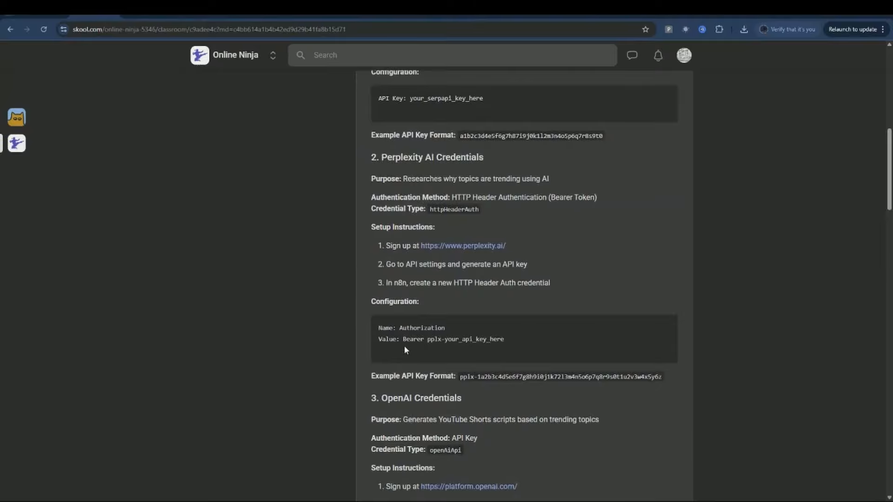
pyautogui.moveTo(403, 340); pyautogui.dragTo(430, 345)
pyautogui.click(44, 13)
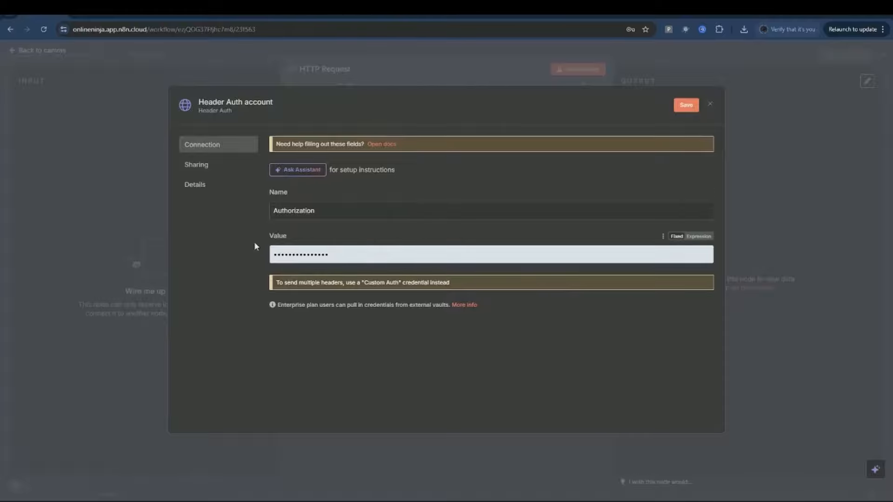
pyautogui.click(715, 105)
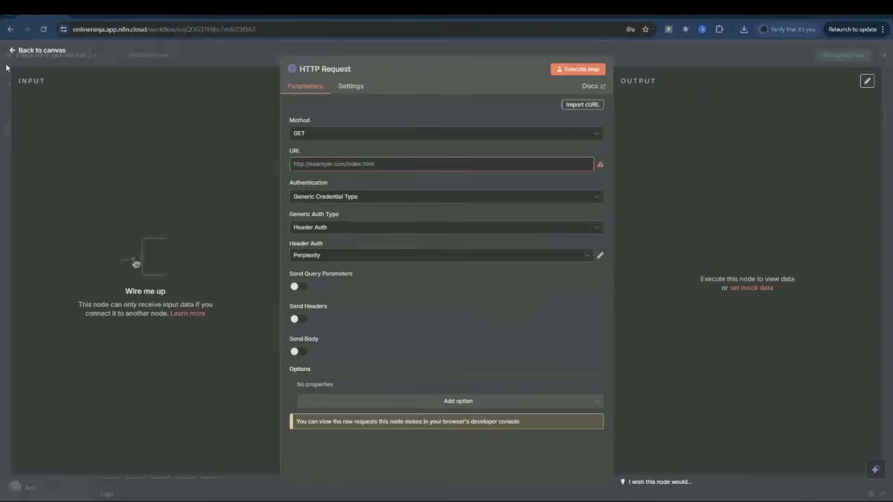
pyautogui.click(52, 51)
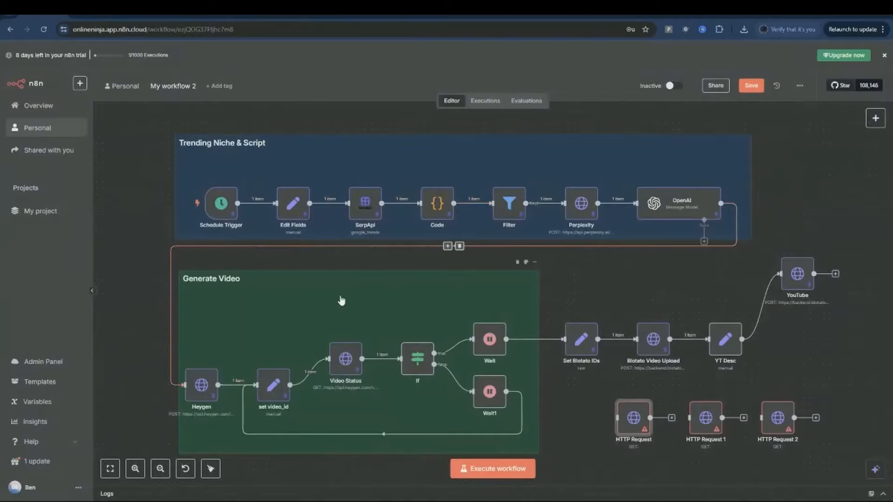
# Step: Open the HTTP Request 1 node, copy the header name X-API-KEY from the Skool guide's HeyGen credentials, and return to n8n
pyautogui.click(706, 422)
pyautogui.doubleClick(706, 421)
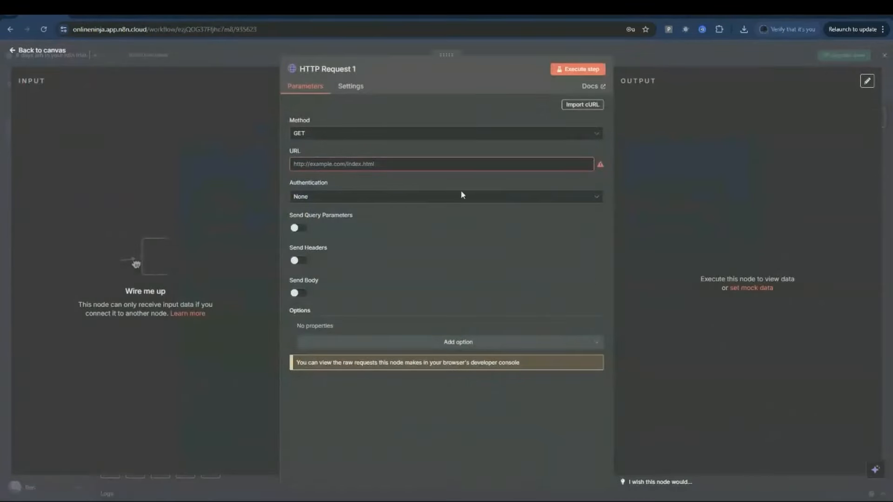
pyautogui.click(96, 17)
pyautogui.scroll(-3, 549, 333)
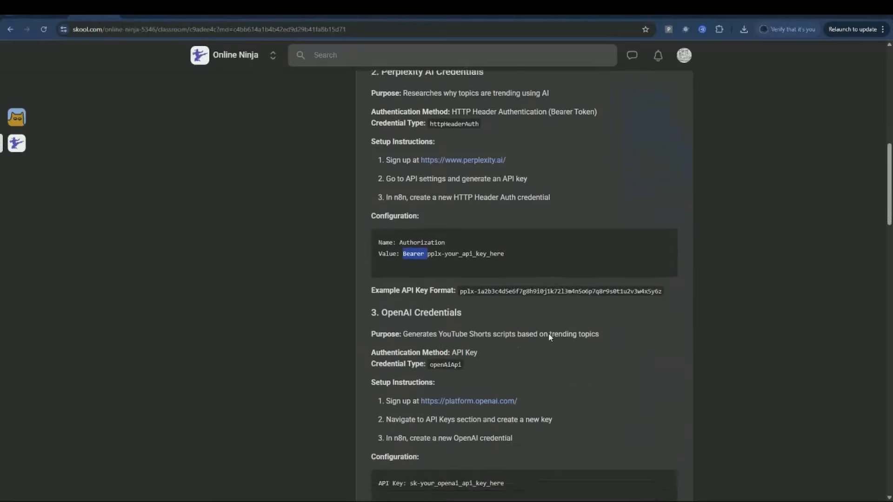
pyautogui.scroll(-8, 564, 358)
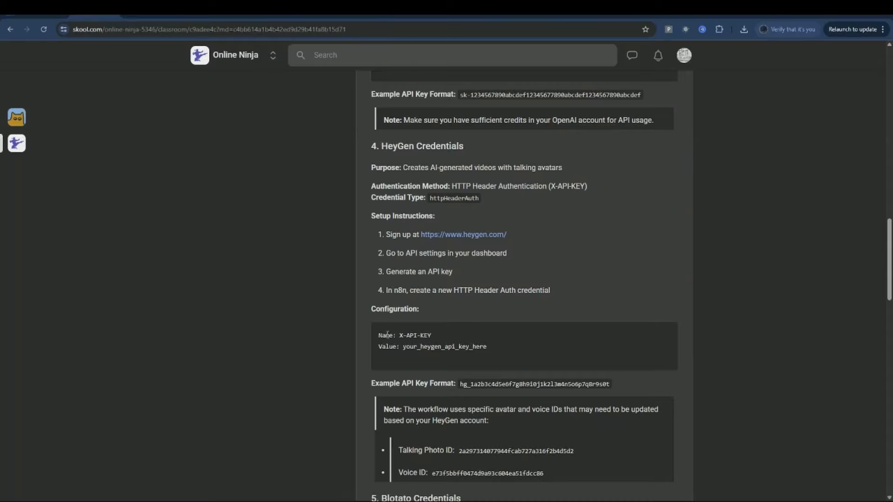
pyautogui.moveTo(399, 335); pyautogui.dragTo(439, 335)
pyautogui.hotkey('ctrl', 'c')
pyautogui.click(47, 17)
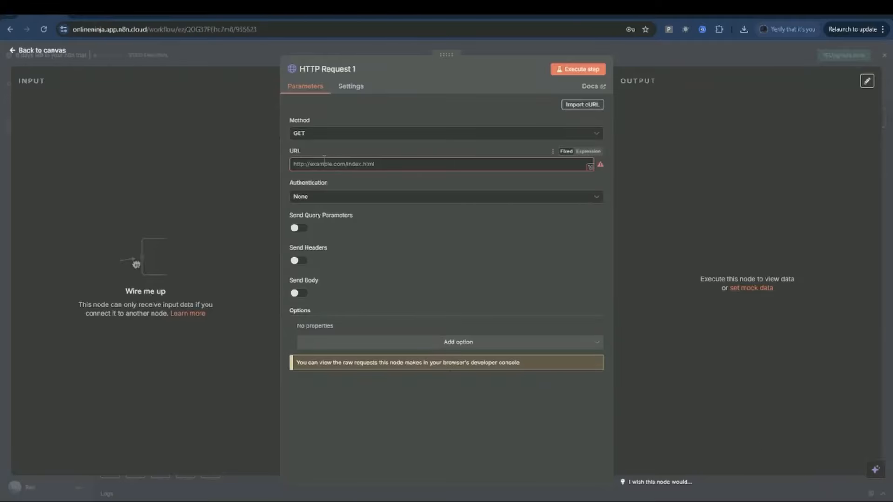
# Step: Set HTTP Request 1's authentication to Generic Credential Type with Header Auth as the generic auth type
pyautogui.click(451, 203)
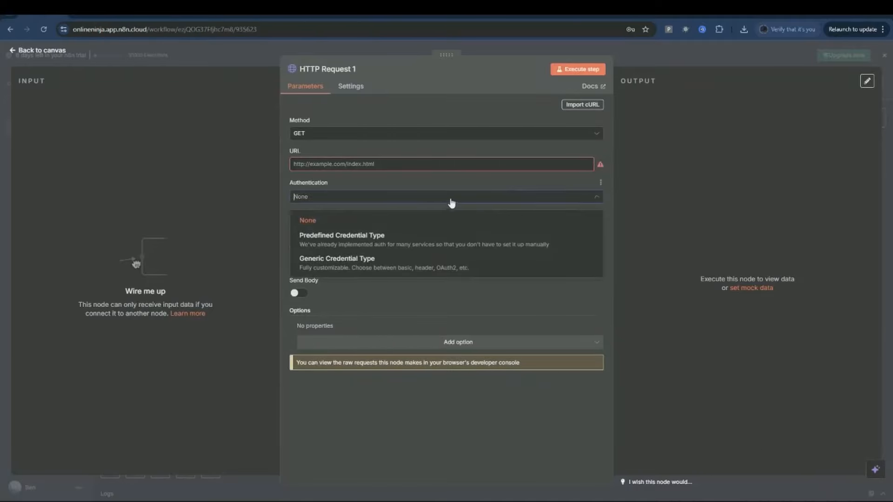
pyautogui.click(338, 263)
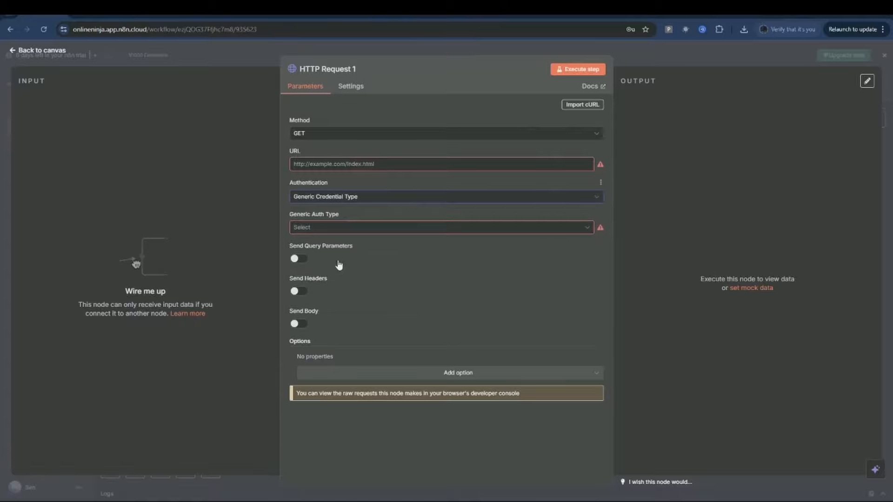
pyautogui.click(340, 229)
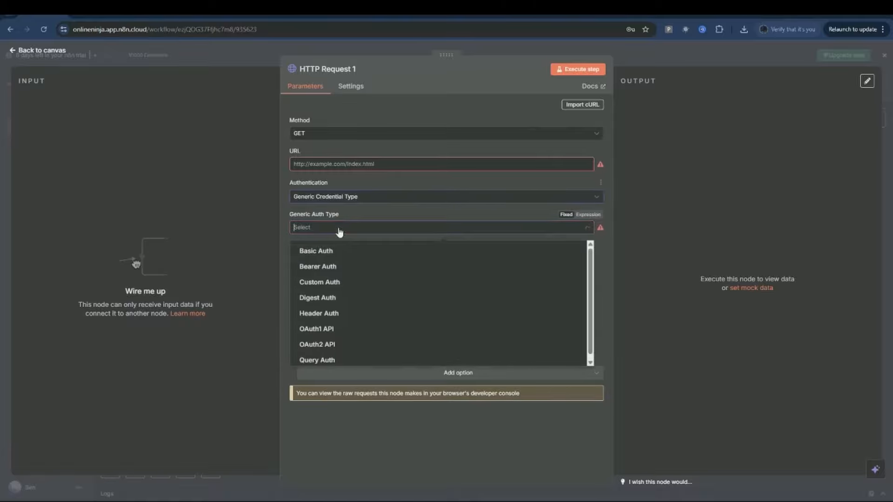
pyautogui.click(345, 314)
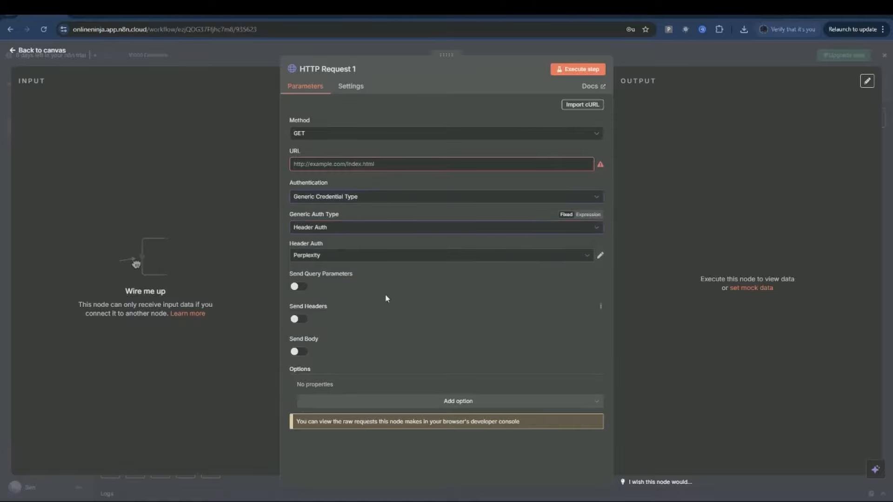
# Step: Start a new Header Auth credential for HTTP Request 1 and enter X-API-KEY as its name
pyautogui.click(589, 256)
pyautogui.click(341, 350)
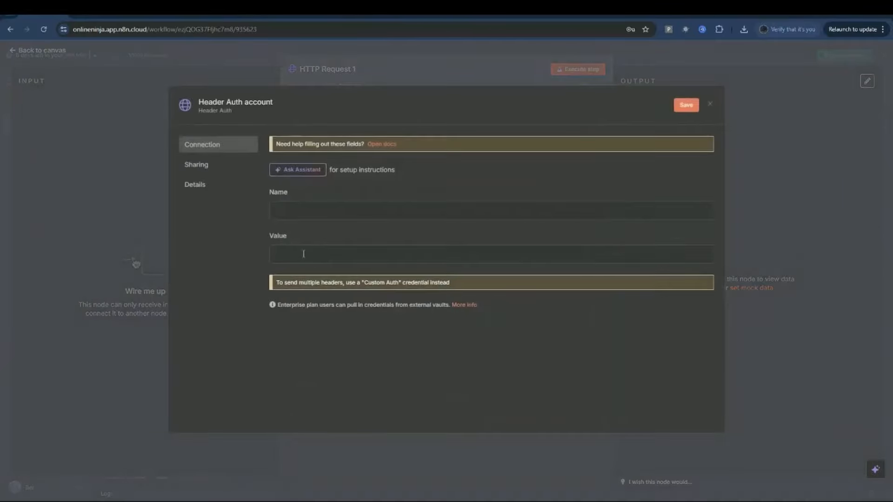
pyautogui.hotkey('ctrl', 'v')
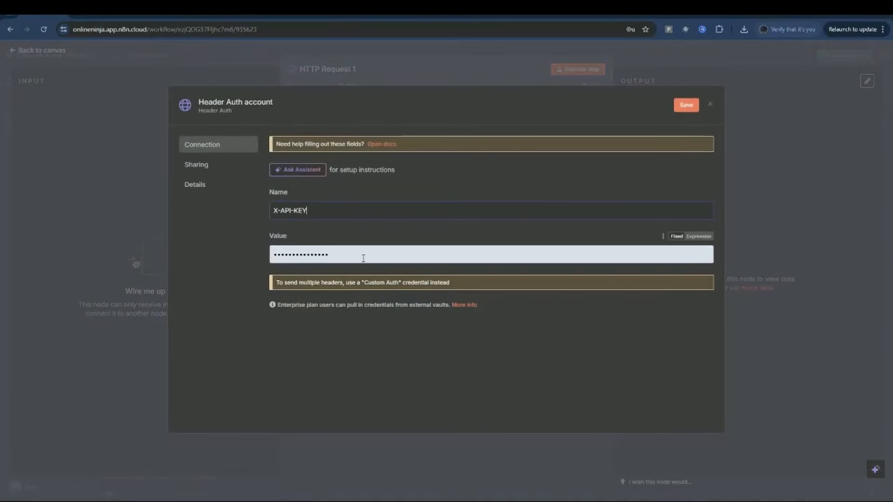
# Step: Check the guide's HeyGen value, copy the API token from HeyGen's settings, and close the n8n credential without saving
pyautogui.click(99, 15)
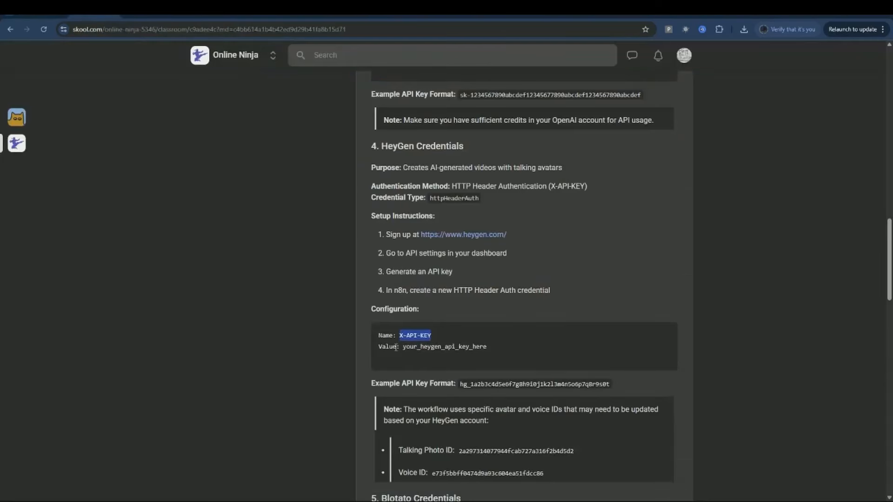
pyautogui.moveTo(404, 349); pyautogui.dragTo(446, 356)
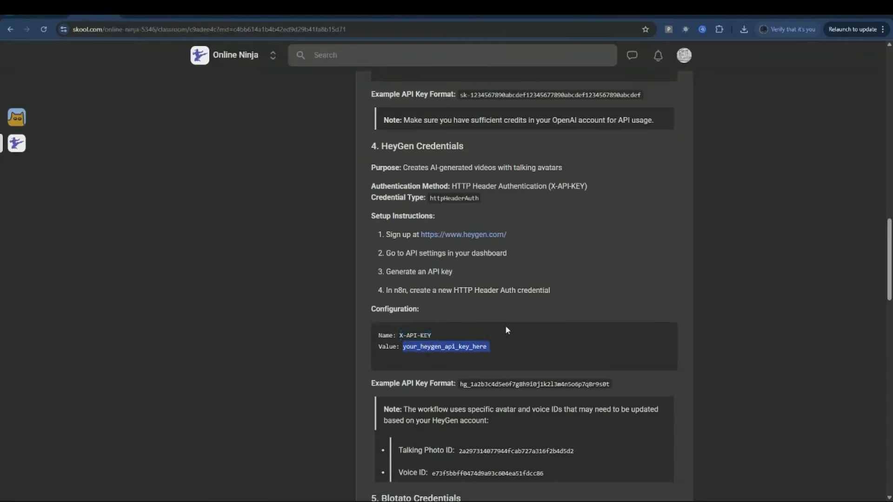
pyautogui.click(415, 17)
pyautogui.click(844, 285)
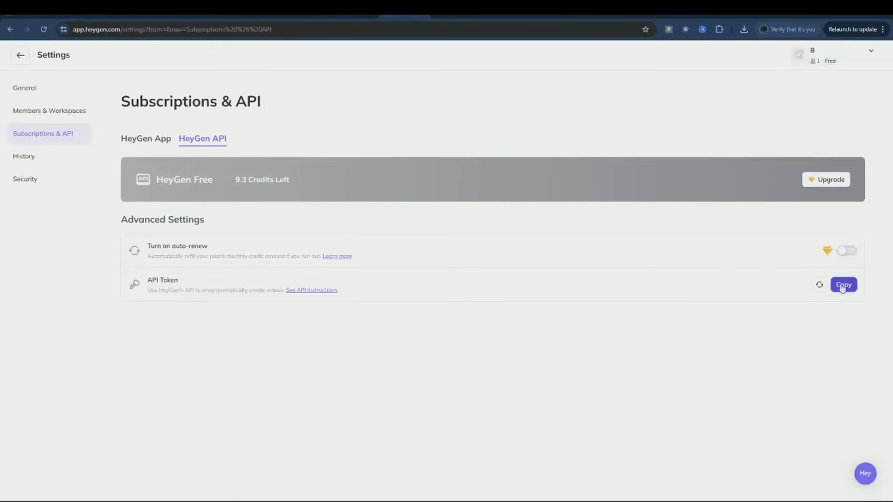
pyautogui.click(49, 17)
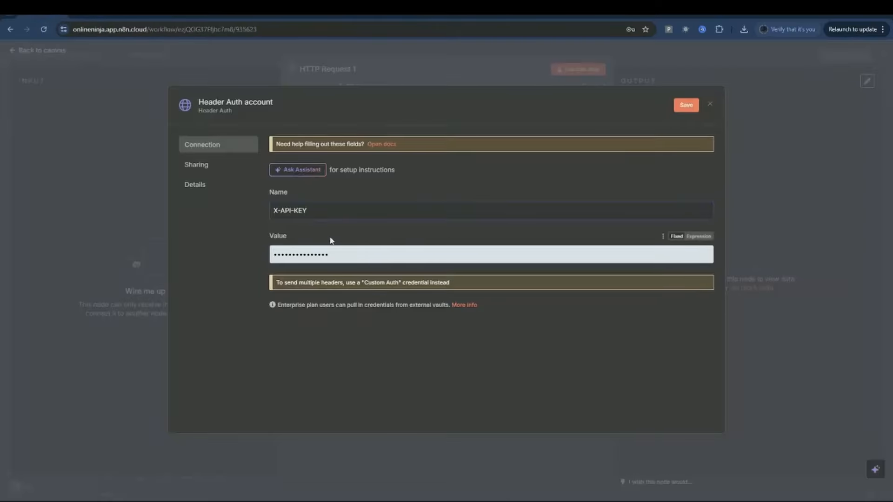
pyautogui.click(711, 104)
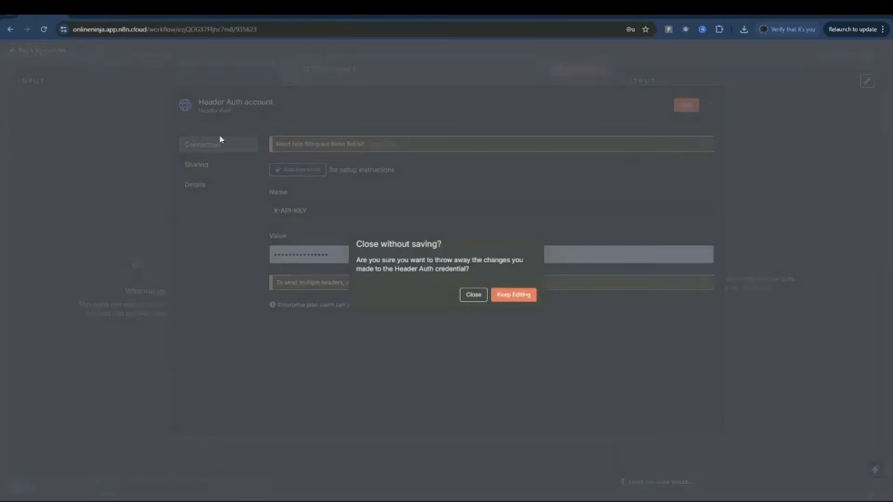
pyautogui.click(471, 295)
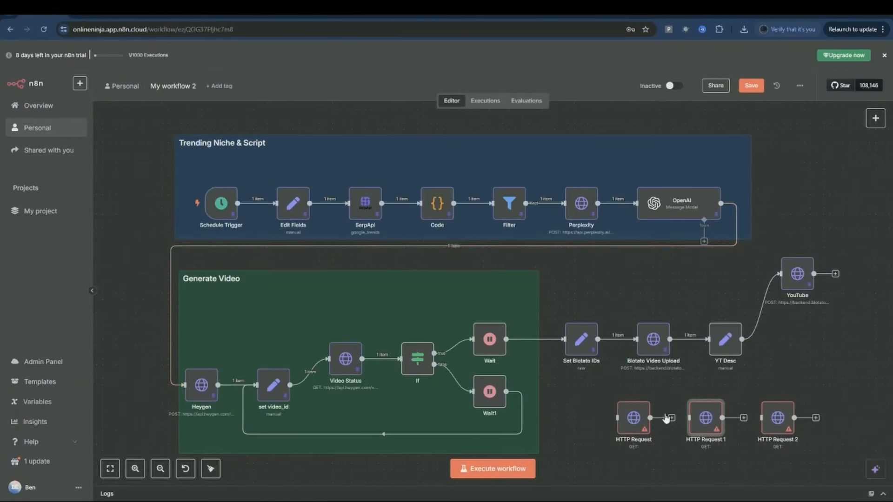
# Step: Open the HTTP Request 2 node, select the header name Authorization in the Skool guide's Blotato credentials, and return to n8n
pyautogui.doubleClick(778, 419)
pyautogui.click(94, 17)
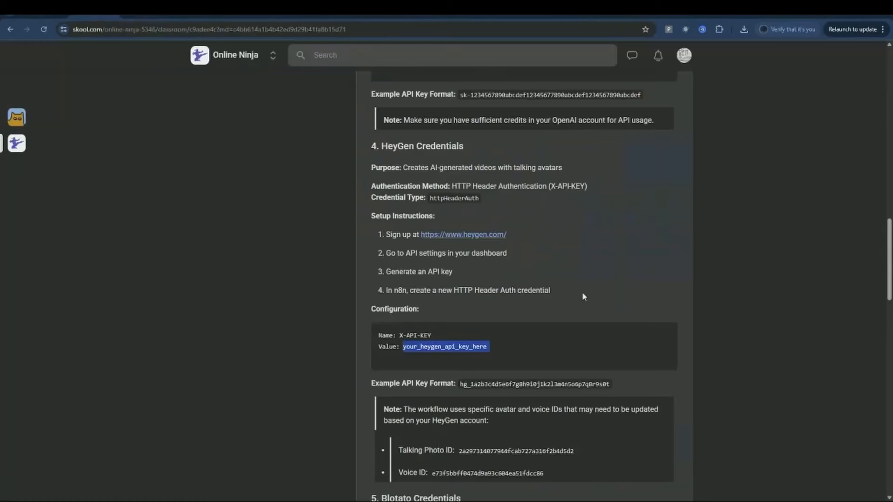
pyautogui.scroll(-8, 549, 351)
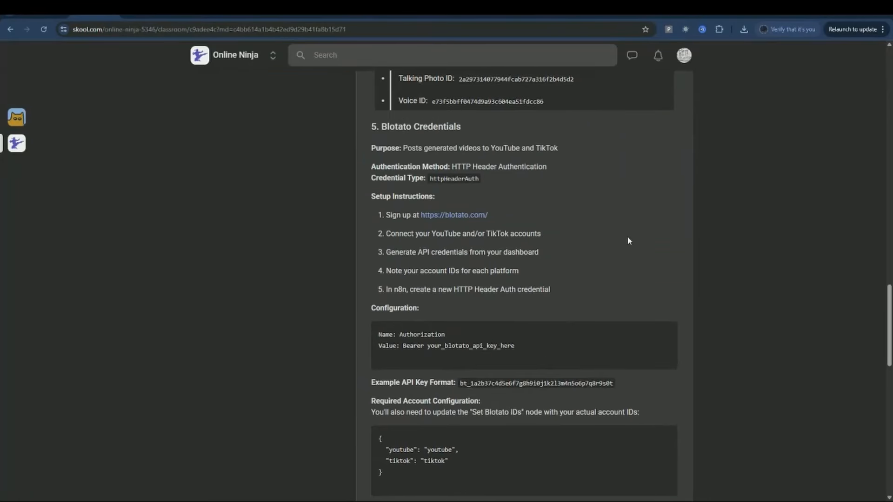
pyautogui.scroll(-1, 624, 249)
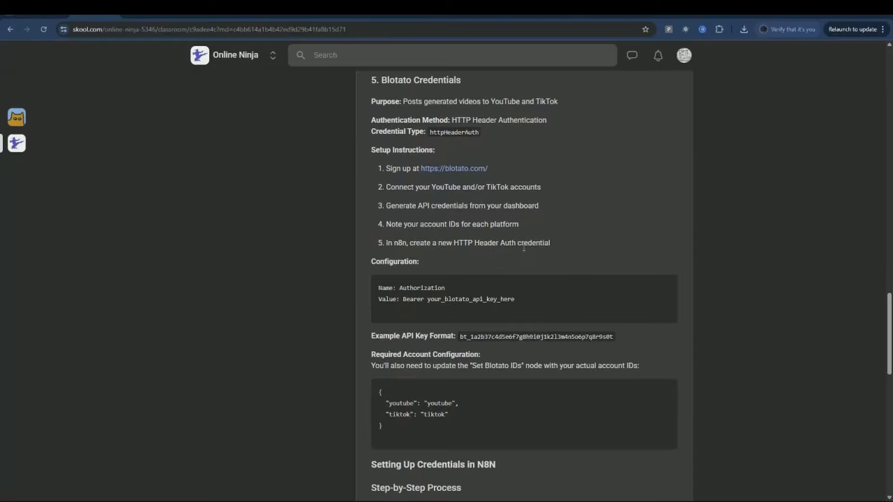
pyautogui.moveTo(399, 289); pyautogui.dragTo(455, 292)
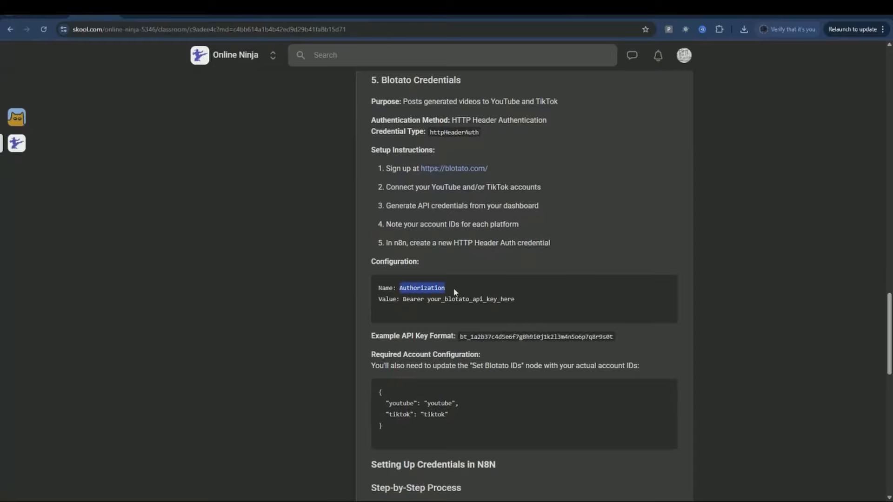
pyautogui.click(46, 16)
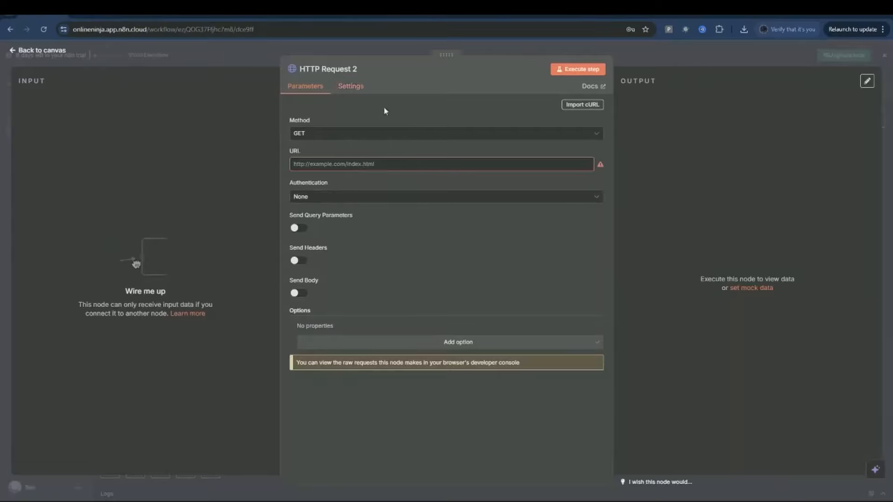
# Step: Set HTTP Request 2's authentication to Generic Credential Type with Header Auth as the generic auth type
pyautogui.click(597, 197)
pyautogui.click(383, 262)
pyautogui.click(389, 229)
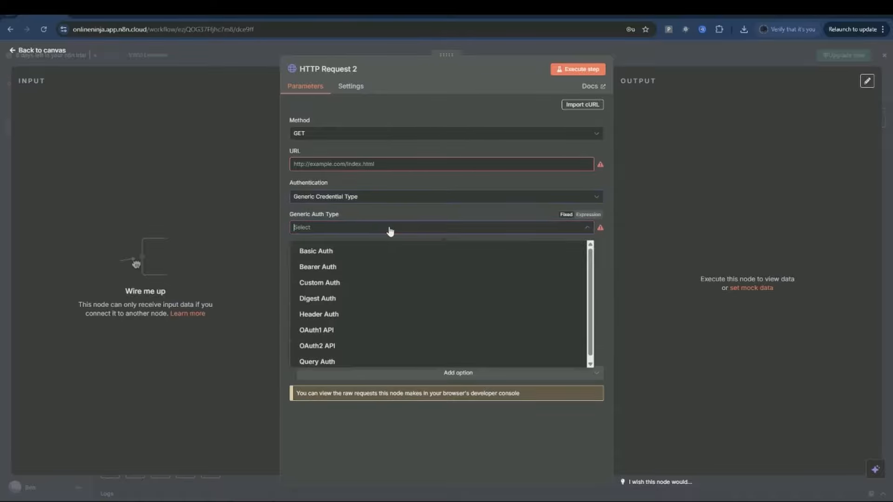
pyautogui.click(386, 316)
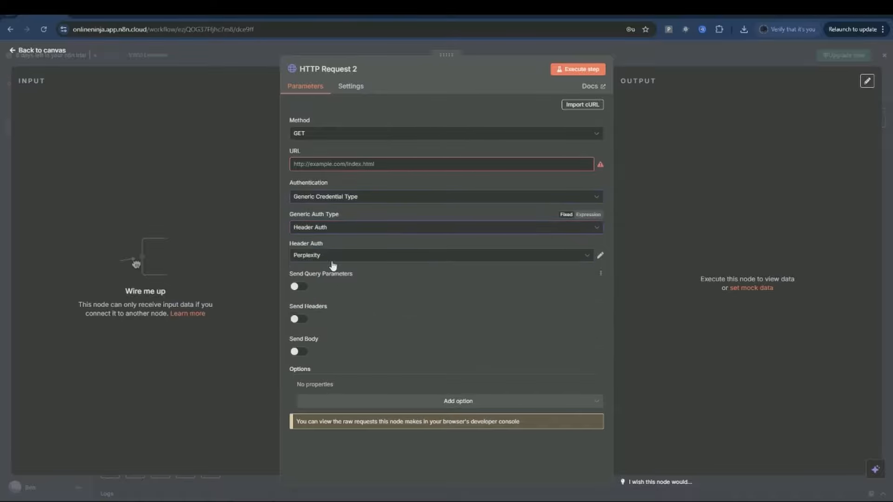
# Step: Start a new Header Auth credential for HTTP Request 2 and enter Authorization as its name
pyautogui.click(559, 259)
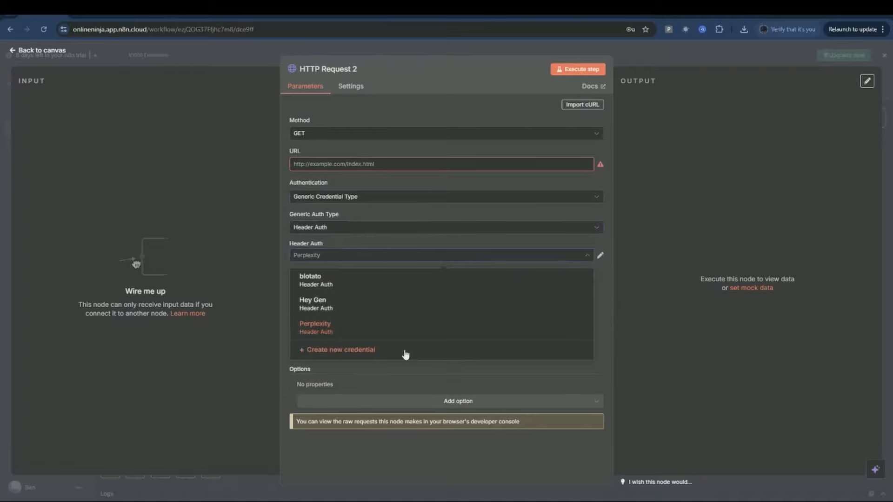
pyautogui.click(405, 356)
pyautogui.click(315, 216)
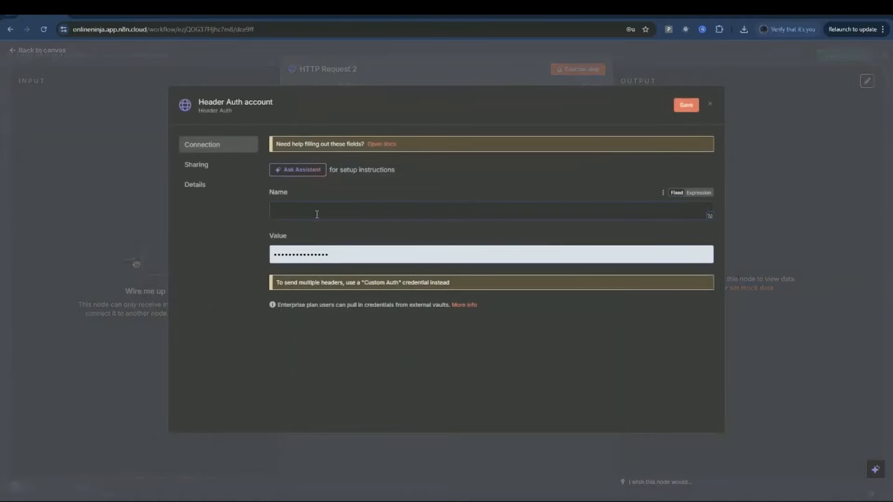
pyautogui.hotkey('ctrl', 'v')
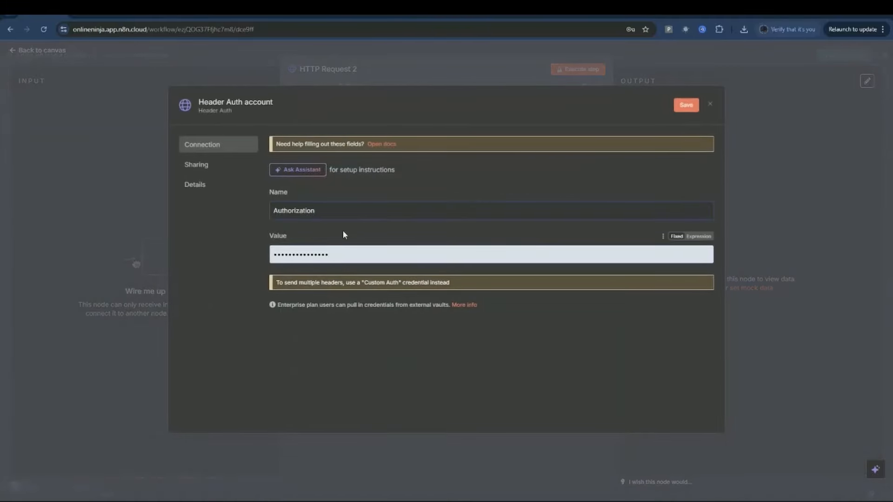
# Step: Select the Bearer prefix in the guide's Blotato value, return to n8n and close the new credential without saving
pyautogui.click(95, 14)
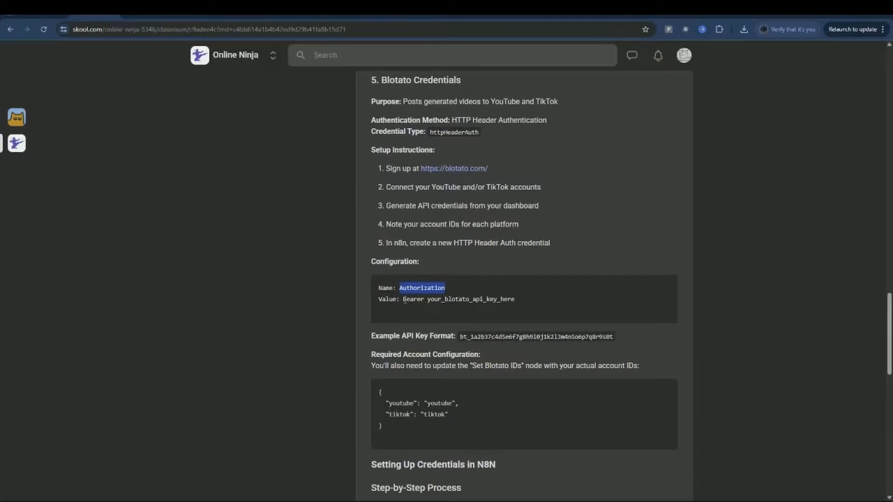
pyautogui.moveTo(405, 300); pyautogui.dragTo(425, 304)
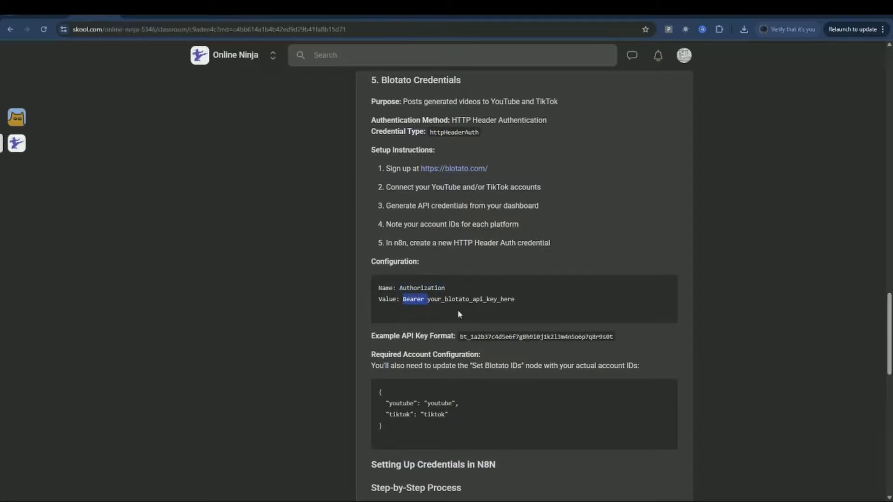
pyautogui.click(43, 18)
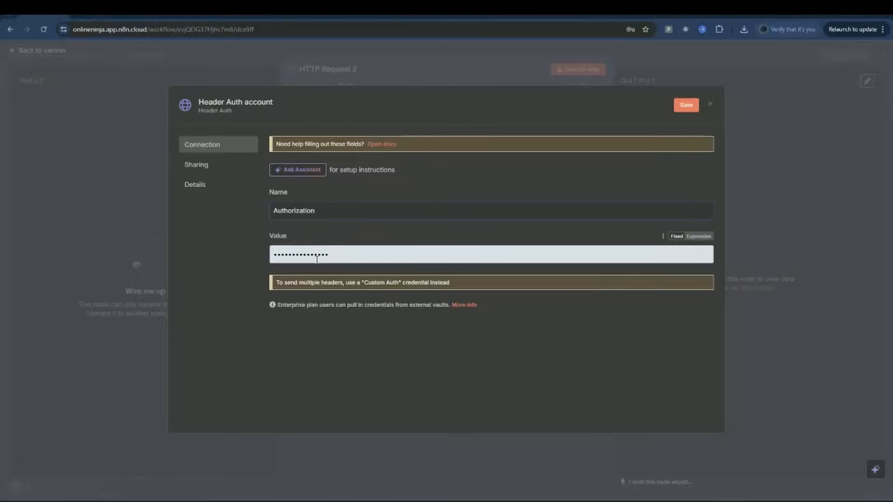
pyautogui.click(710, 104)
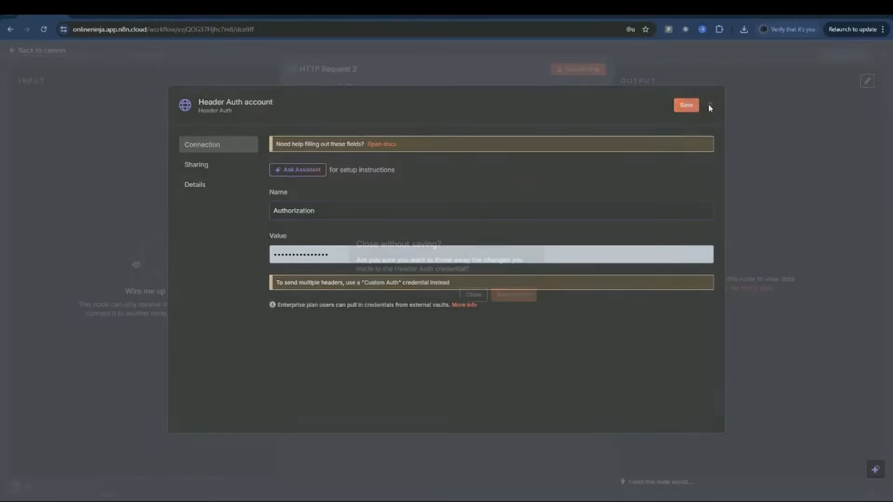
pyautogui.click(472, 295)
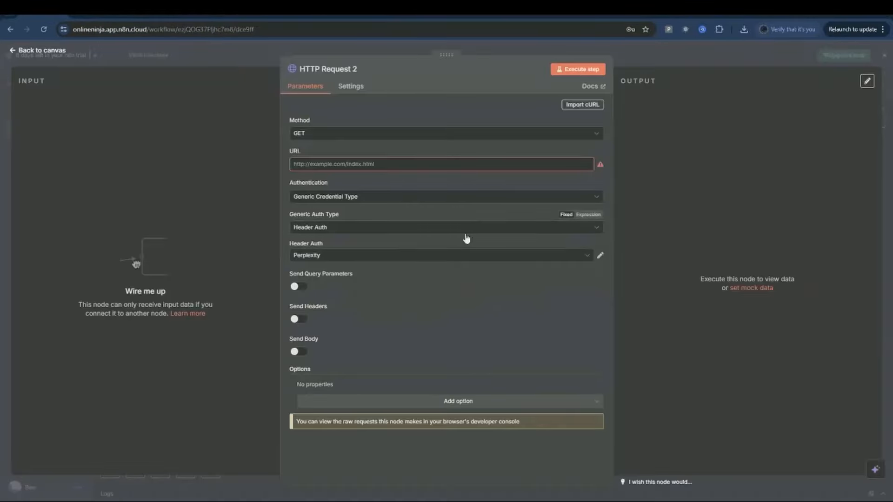
# Step: Return to the canvas and execute the Video Generator workflow
pyautogui.click(35, 51)
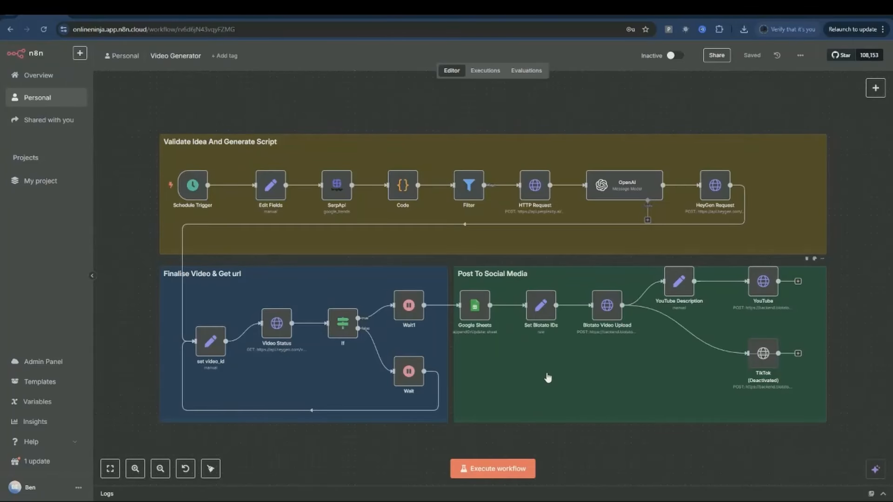
pyautogui.click(490, 469)
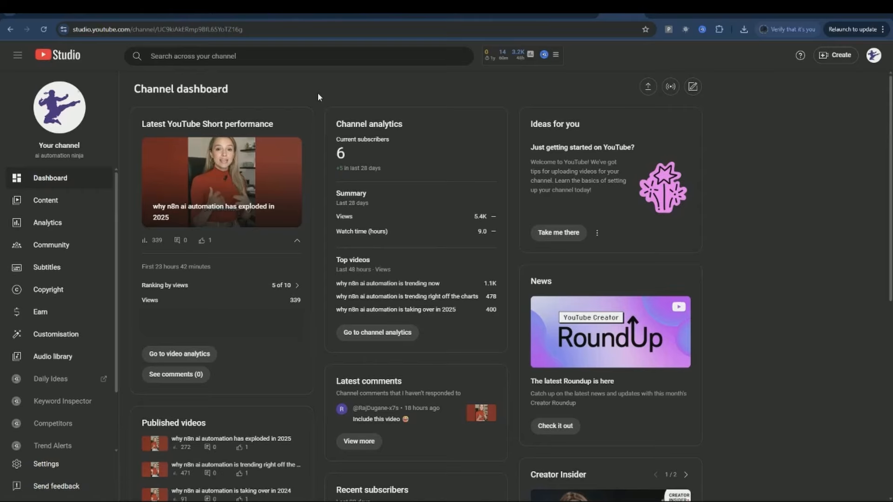
pyautogui.click(61, 205)
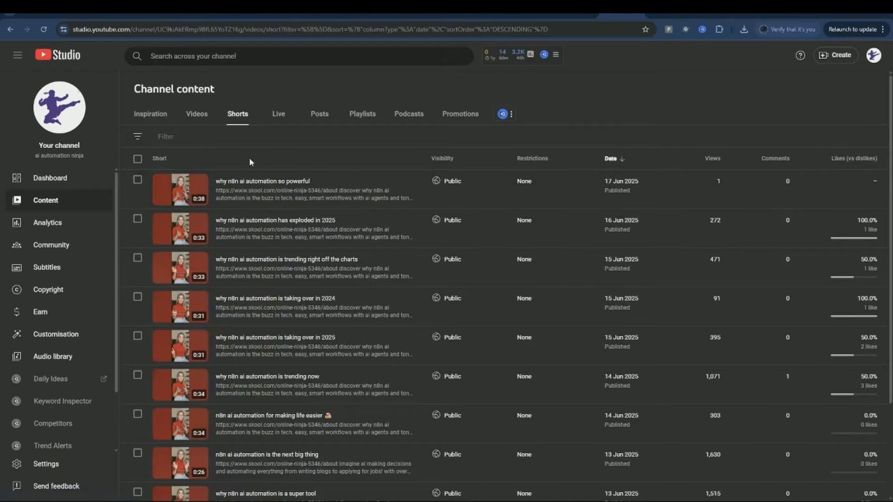
pyautogui.click(673, 15)
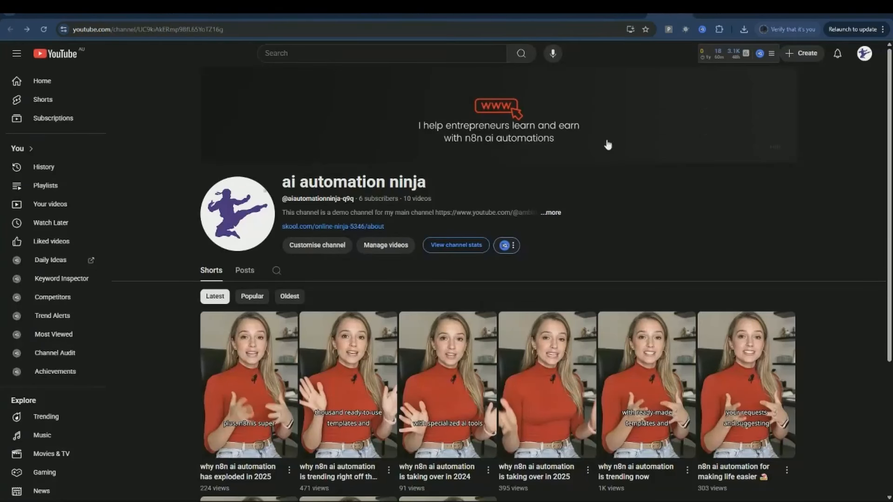
pyautogui.click(553, 213)
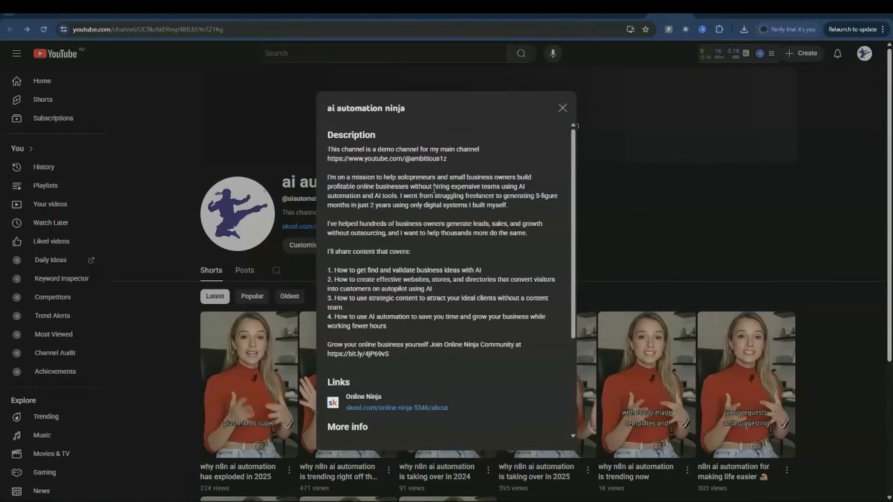
pyautogui.moveTo(327, 150); pyautogui.dragTo(479, 149)
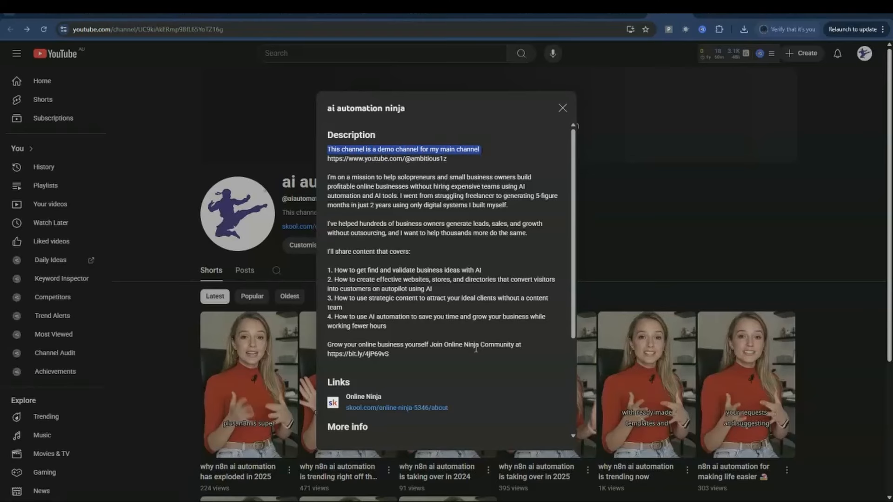
pyautogui.scroll(-3, 476, 352)
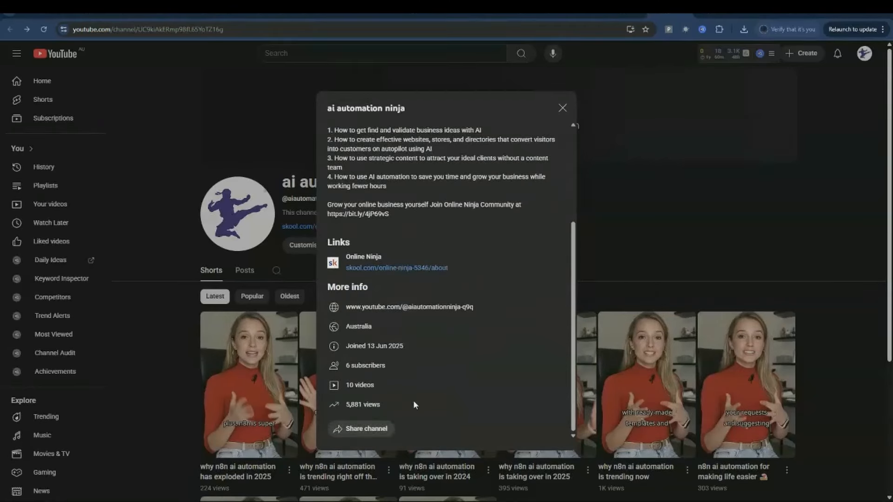
pyautogui.moveTo(345, 404); pyautogui.dragTo(367, 404)
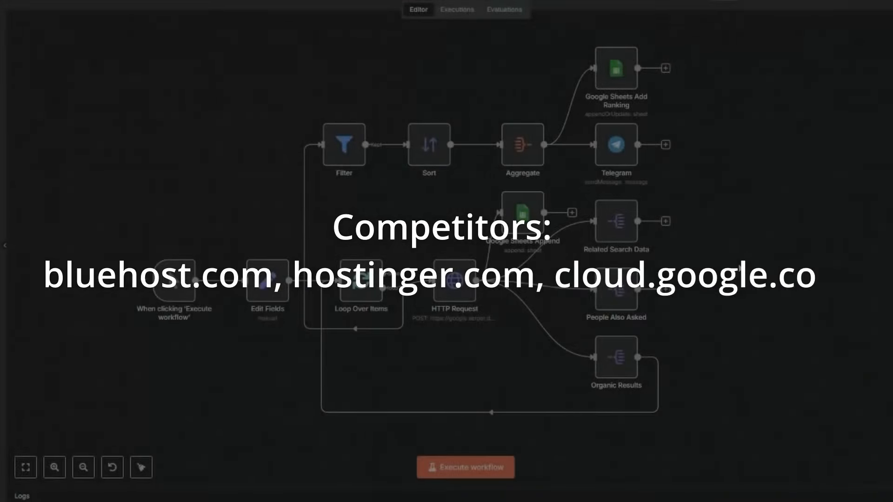
# Step: Execute the ranking workflow and open the N8N.IO SEO Ranking Tracker course in the Skool classroom
pyautogui.click(465, 468)
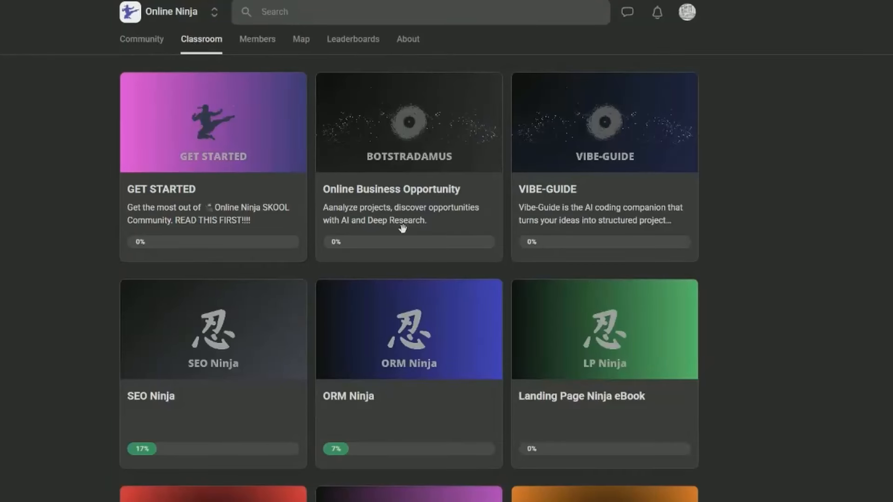
pyautogui.scroll(-7, 437, 334)
pyautogui.scroll(-4, 438, 334)
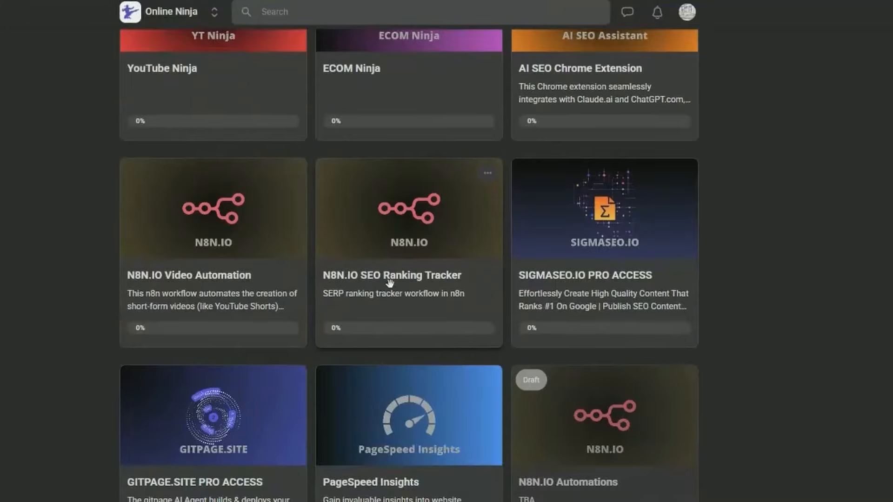
pyautogui.click(407, 246)
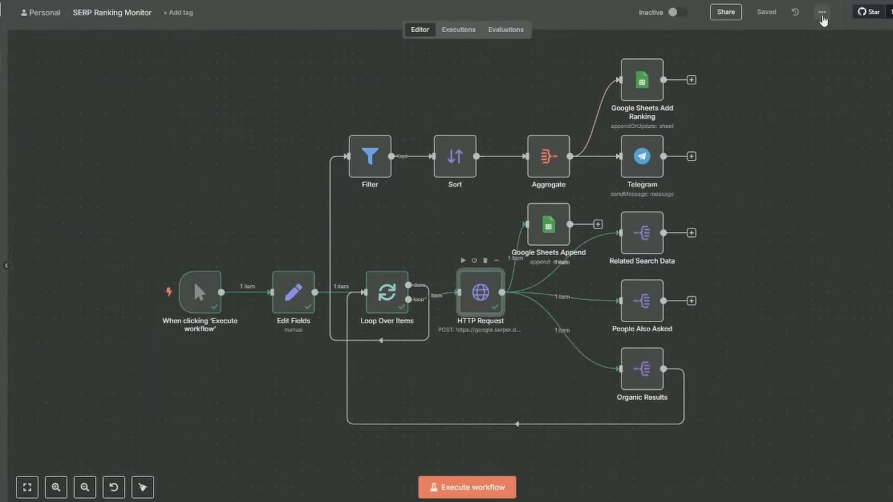
# Step: Open the SERP Ranking Monitor workflow's options, and execute its Edit Fields node on its own
pyautogui.click(822, 12)
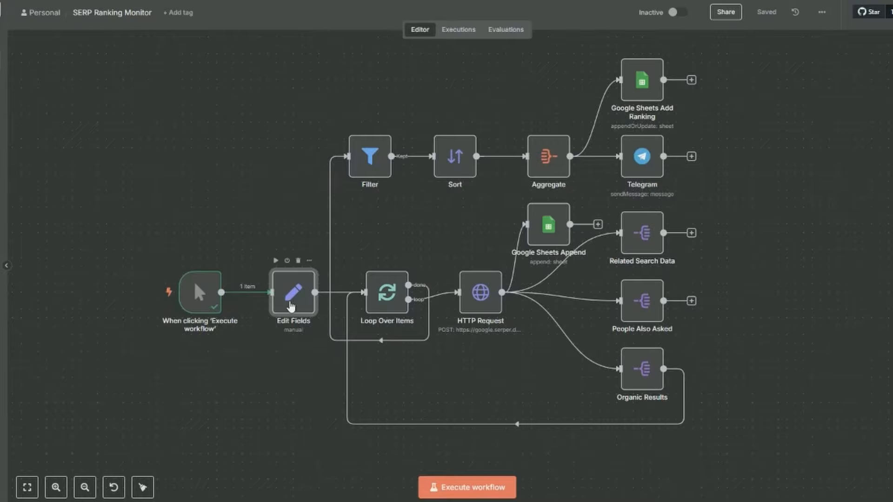
pyautogui.doubleClick(291, 307)
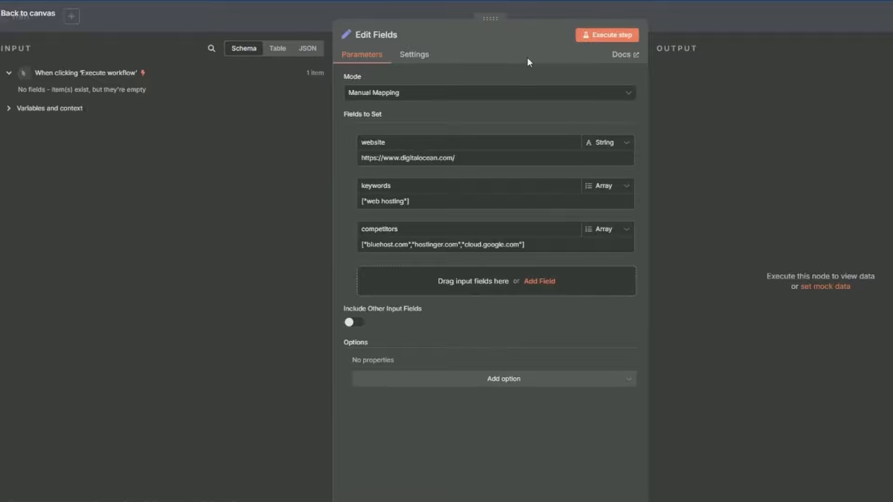
pyautogui.click(611, 38)
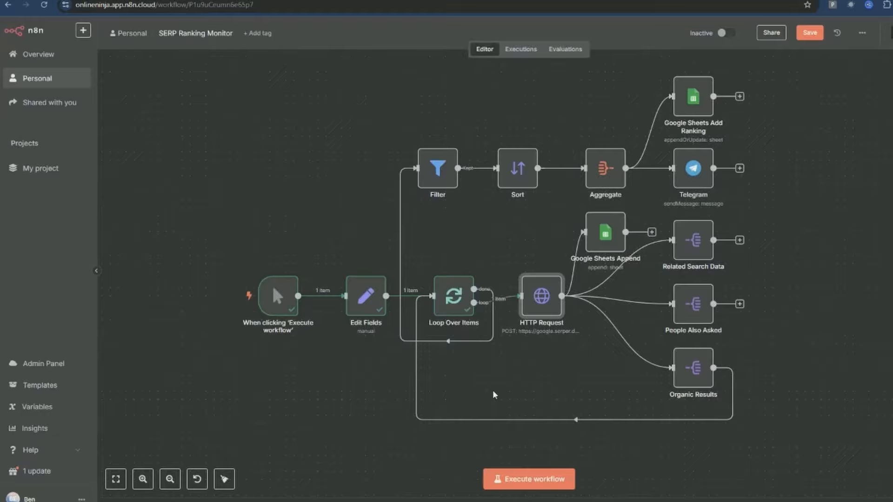
# Step: Open the HTTP Request node, and choose the 2,500 free queries offer on the Serper website
pyautogui.moveTo(463, 307)
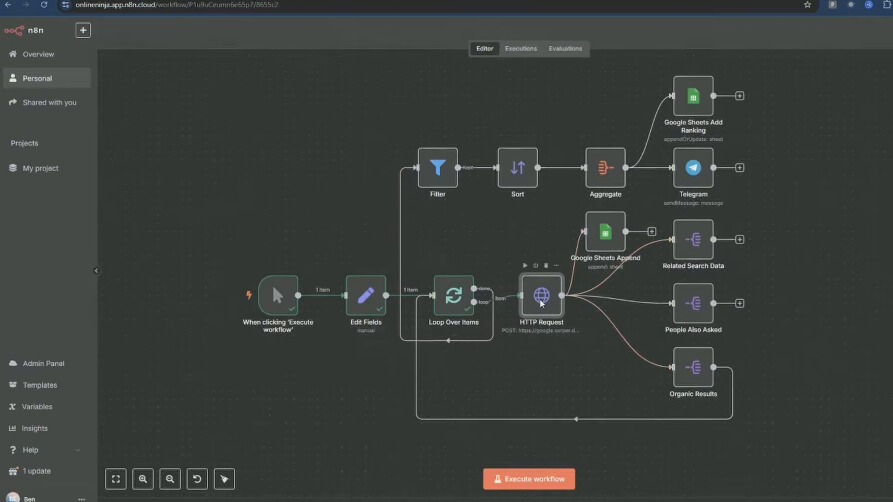
pyautogui.doubleClick(541, 301)
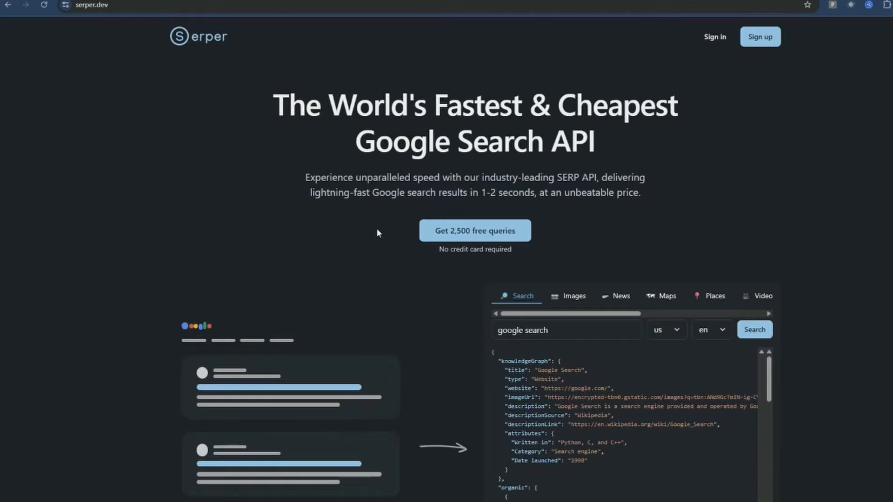
pyautogui.click(511, 231)
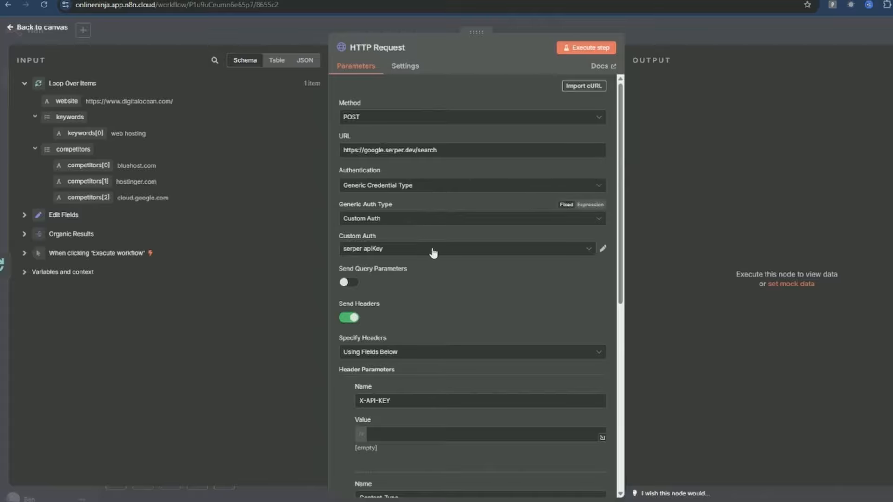
# Step: Review the HTTP Request node's header parameters and JSON body, execute the node and return to the canvas
pyautogui.scroll(-3, 467, 289)
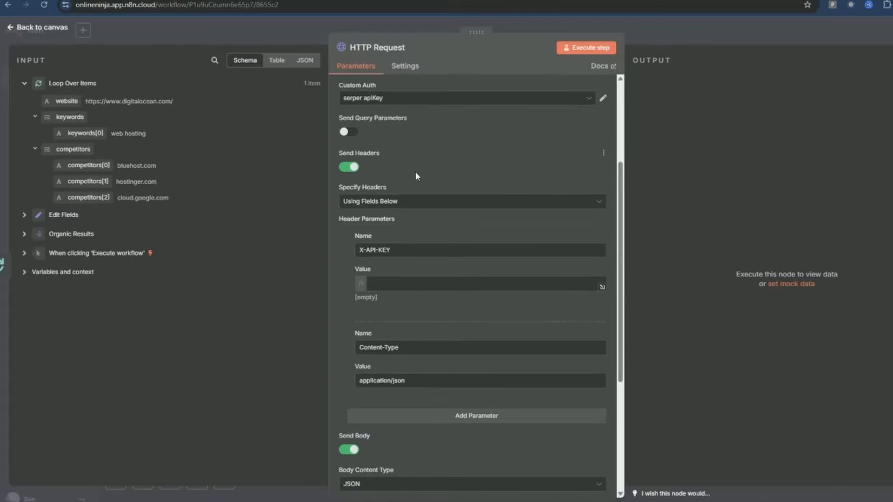
pyautogui.moveTo(393, 250); pyautogui.dragTo(341, 236)
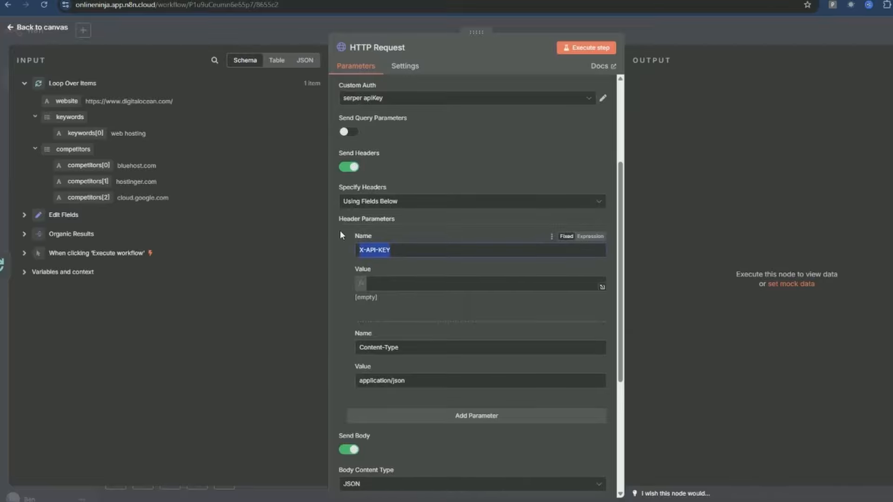
pyautogui.click(336, 318)
pyautogui.scroll(-1, 362, 305)
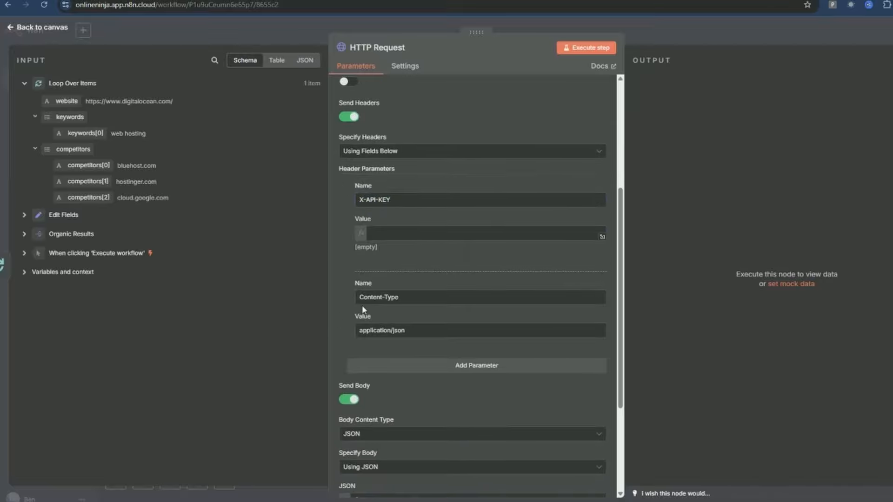
pyautogui.scroll(-3, 348, 325)
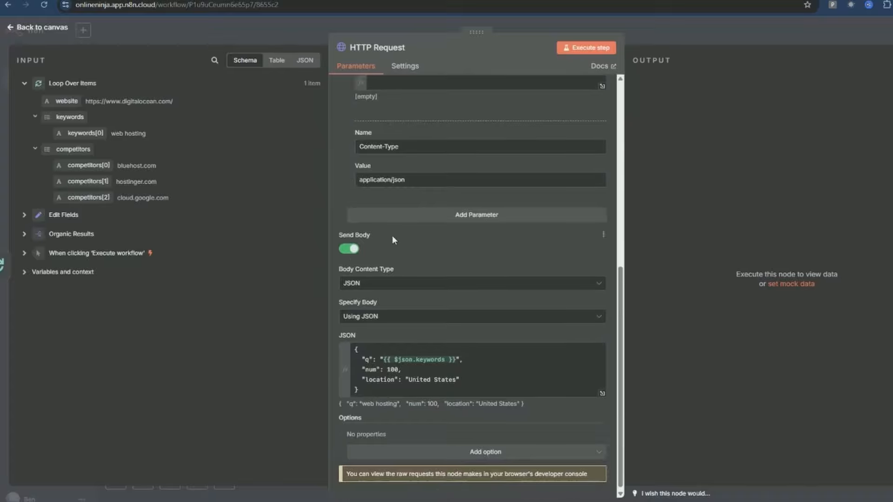
pyautogui.scroll(-1, 441, 260)
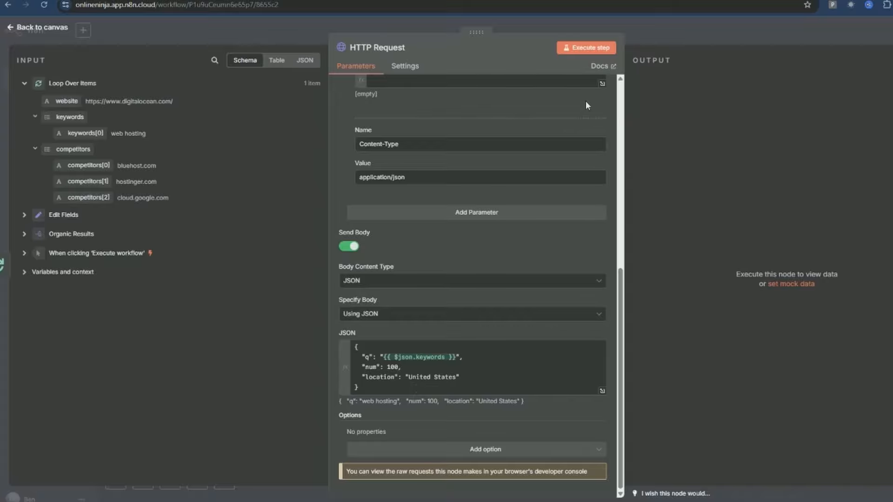
pyautogui.click(585, 49)
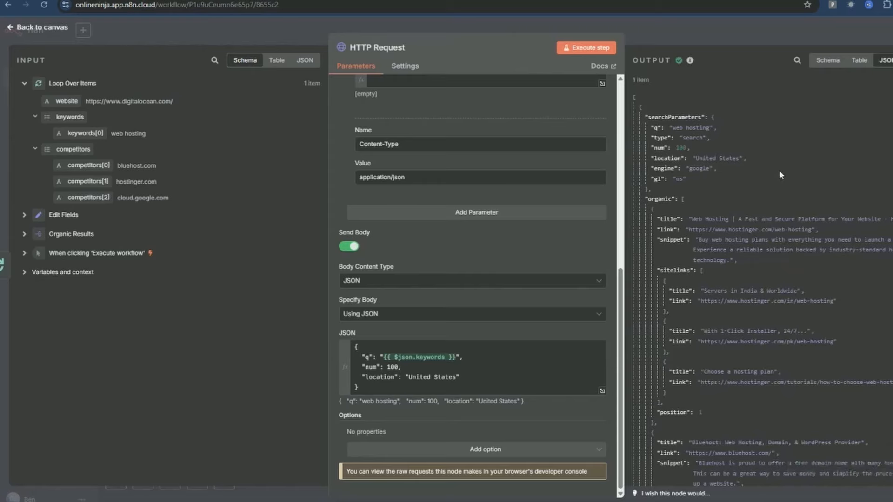
pyautogui.press('Escape')
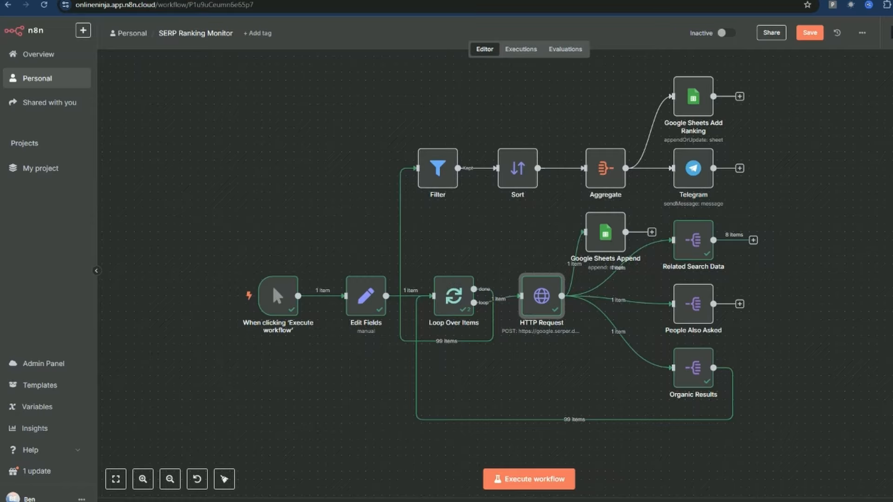
# Step: Open the Google Sheets Append node and examine its document, sheet and column mapping settings
pyautogui.click(603, 235)
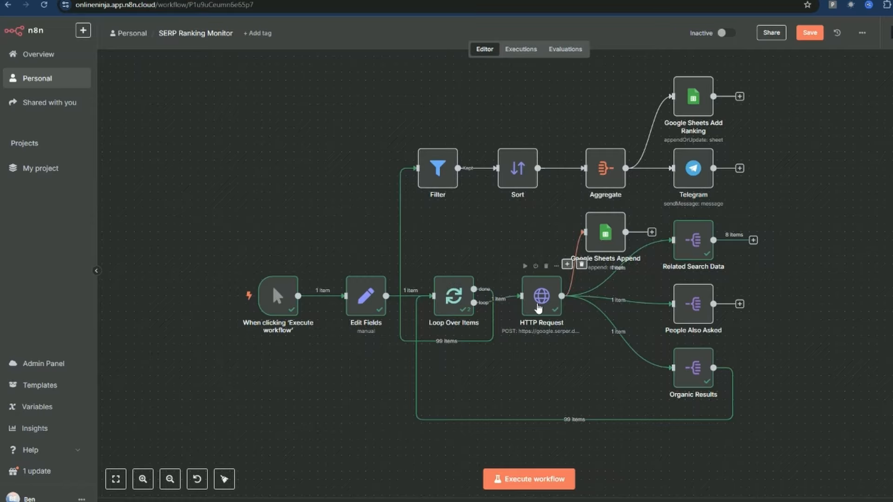
pyautogui.doubleClick(604, 233)
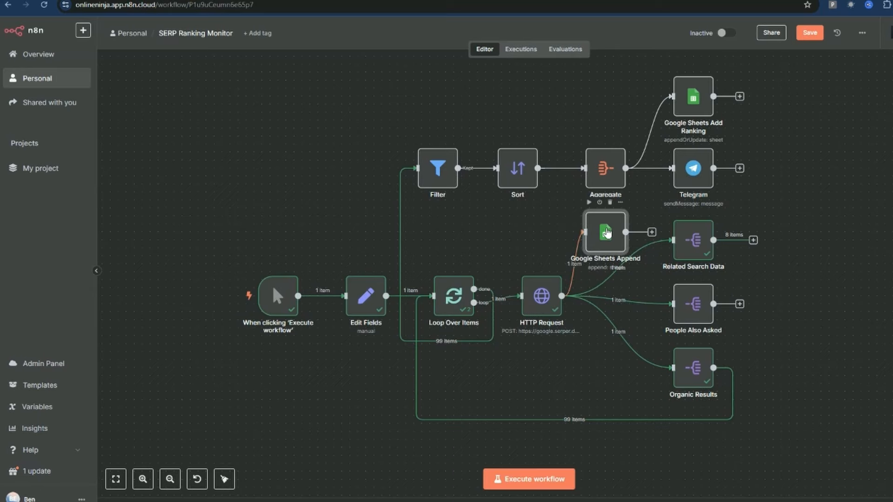
pyautogui.scroll(-2, 518, 283)
pyautogui.scroll(5, 521, 277)
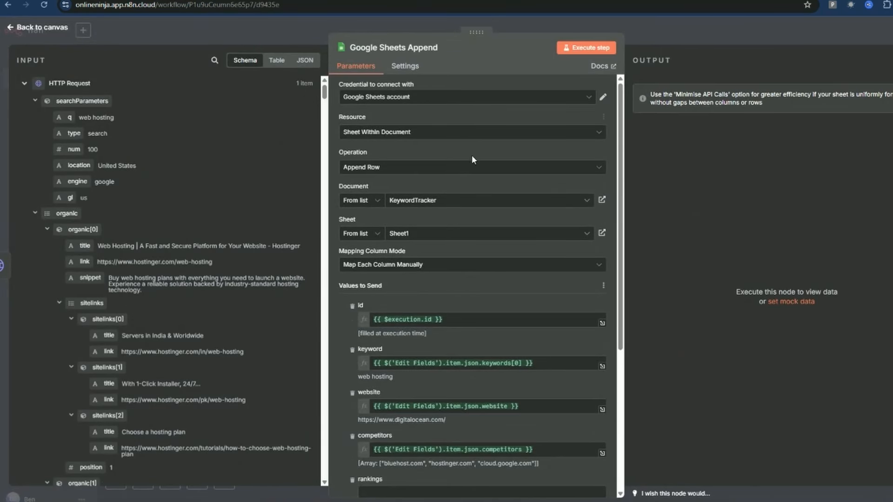
# Step: Review the expressions mapped to each sheet column in the Google Sheets Append node, down to organic, and return to the canvas
pyautogui.scroll(-4, 482, 298)
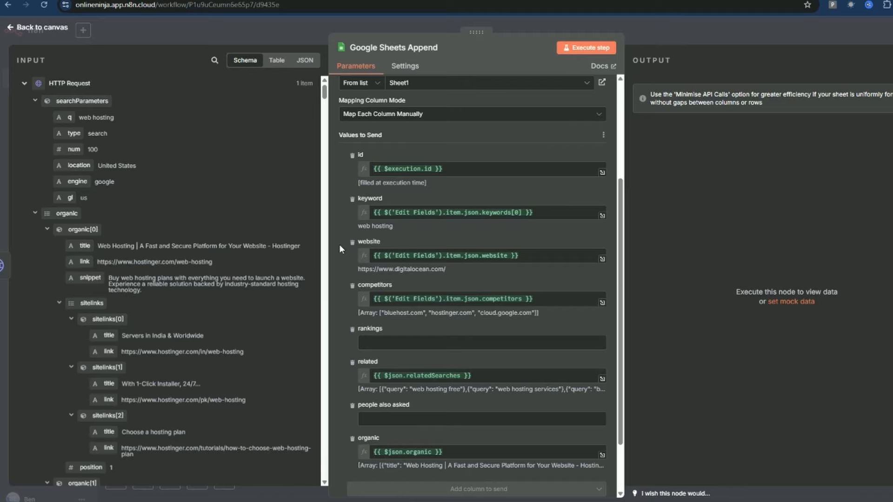
pyautogui.scroll(-1, 339, 295)
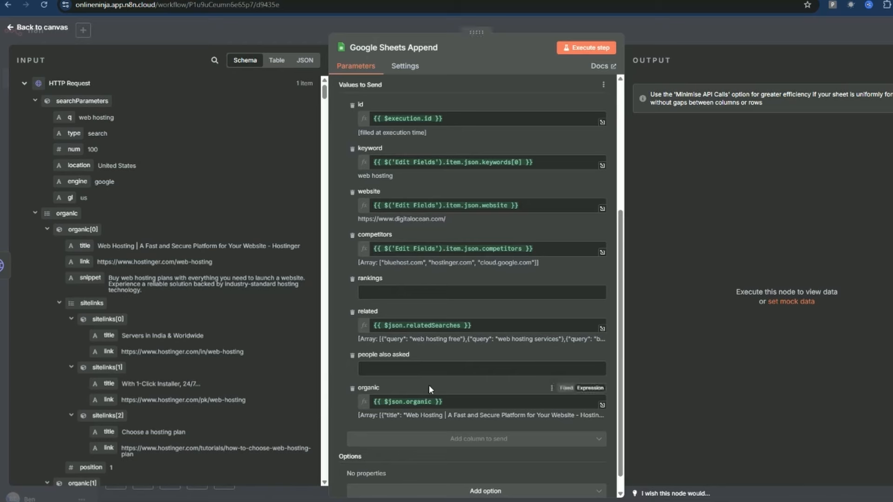
pyautogui.press('Escape')
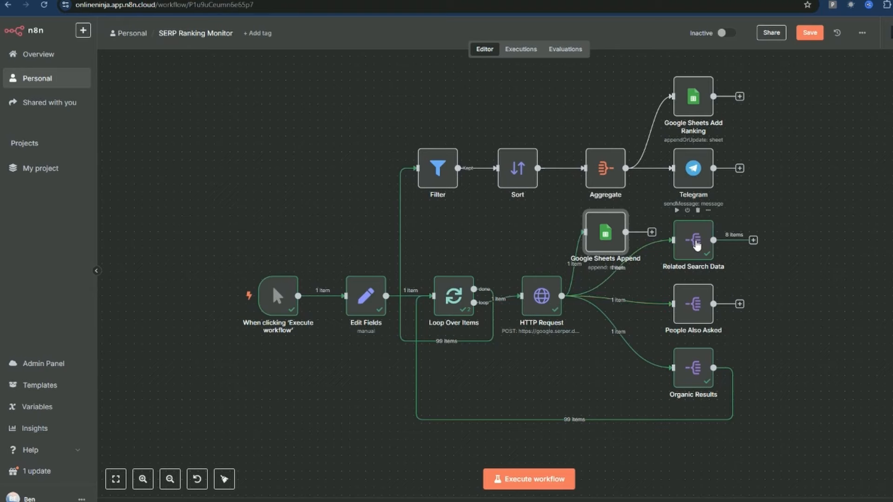
# Step: Inspect the split-out field settings of the Related Search Data, People Also Asked and Organic Results nodes in turn
pyautogui.doubleClick(695, 240)
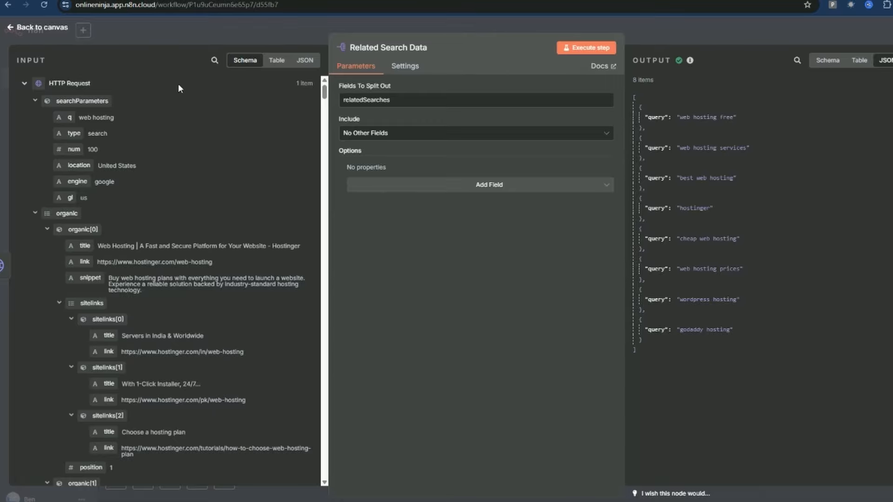
pyautogui.click(55, 33)
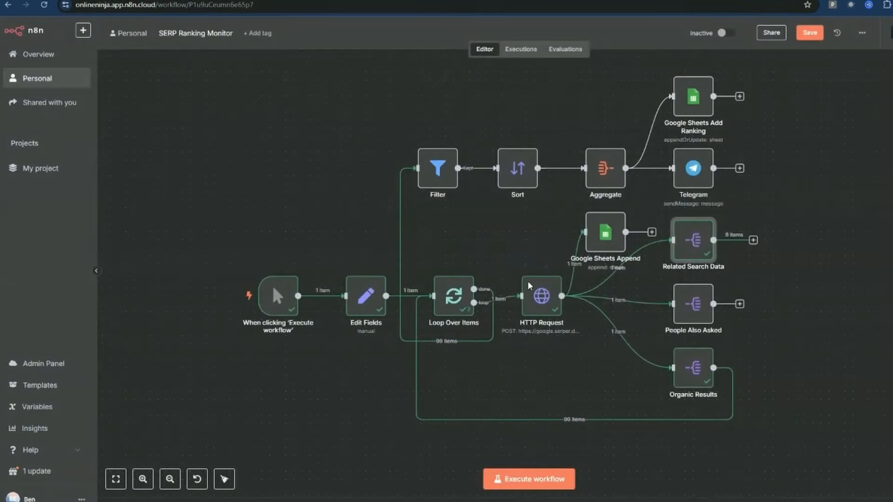
pyautogui.doubleClick(694, 309)
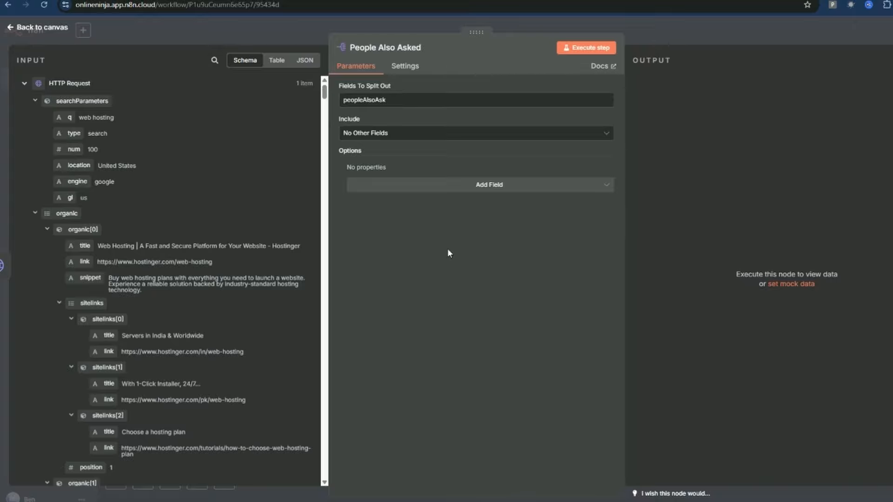
pyautogui.click(41, 28)
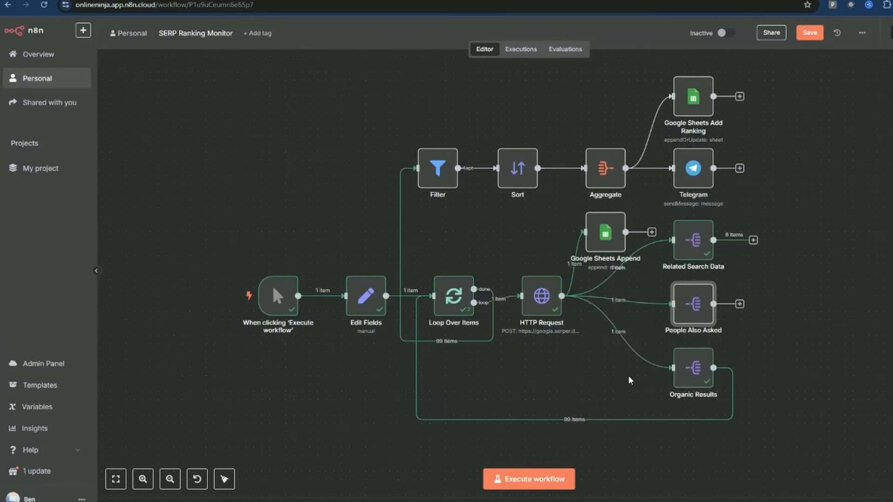
pyautogui.doubleClick(692, 368)
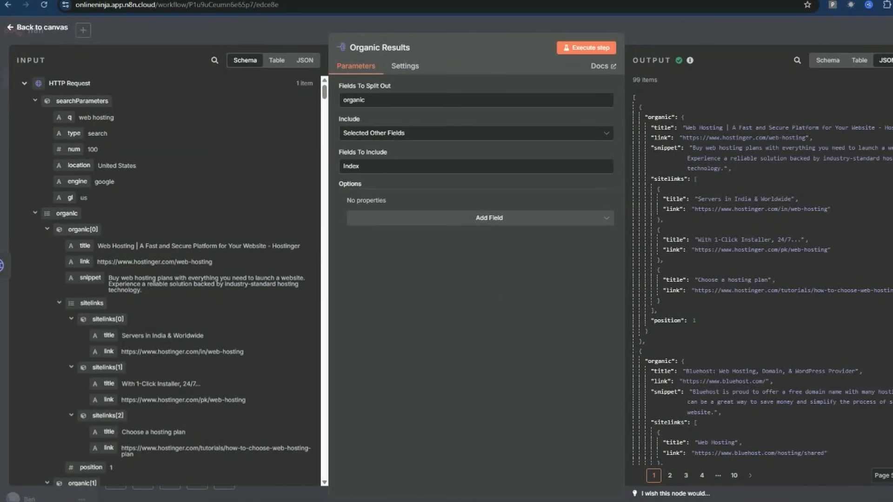
pyautogui.scroll(-20, 763, 280)
pyautogui.scroll(20, 763, 280)
pyautogui.press('Escape')
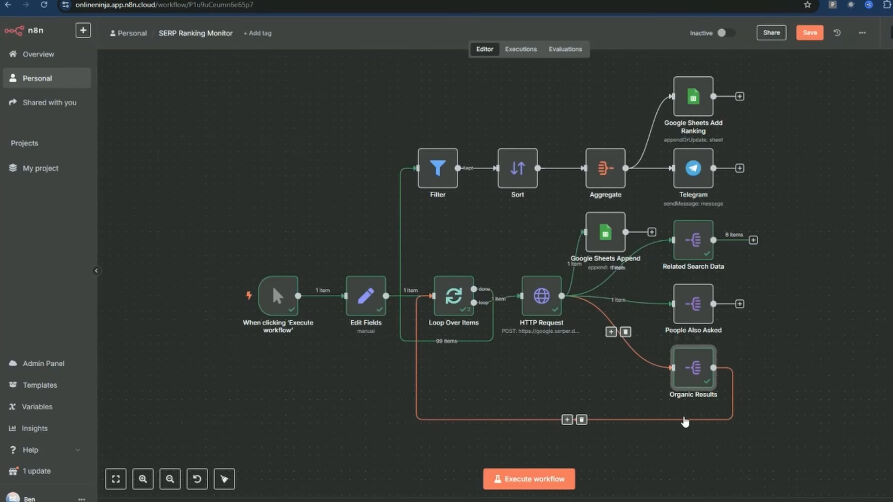
# Step: Review the Filter node's website and competitor link conditions, execute the node and return to the canvas
pyautogui.click(438, 171)
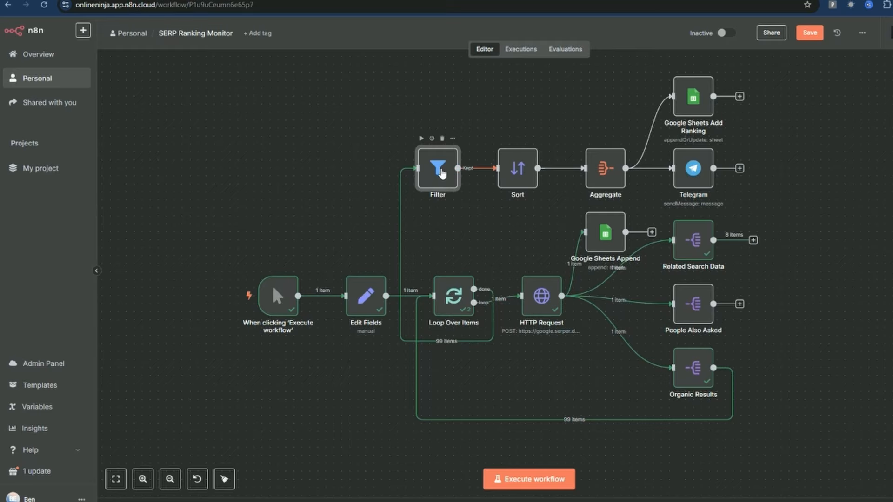
pyautogui.doubleClick(438, 170)
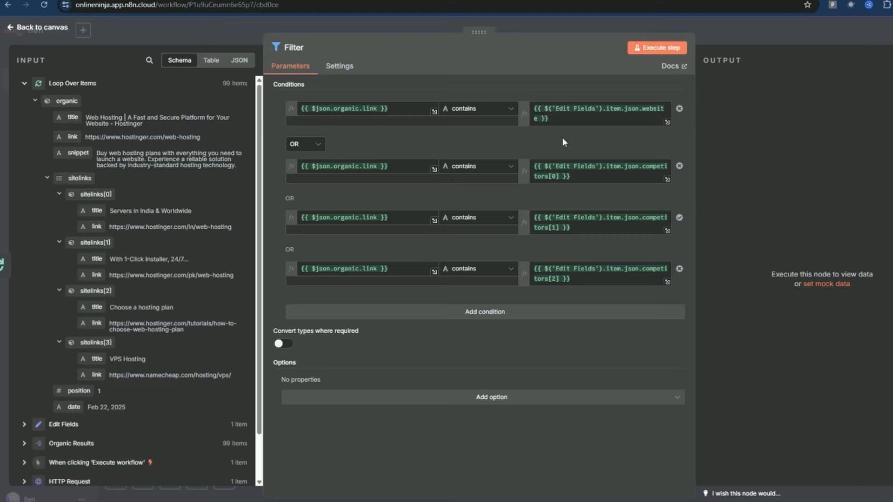
pyautogui.click(657, 47)
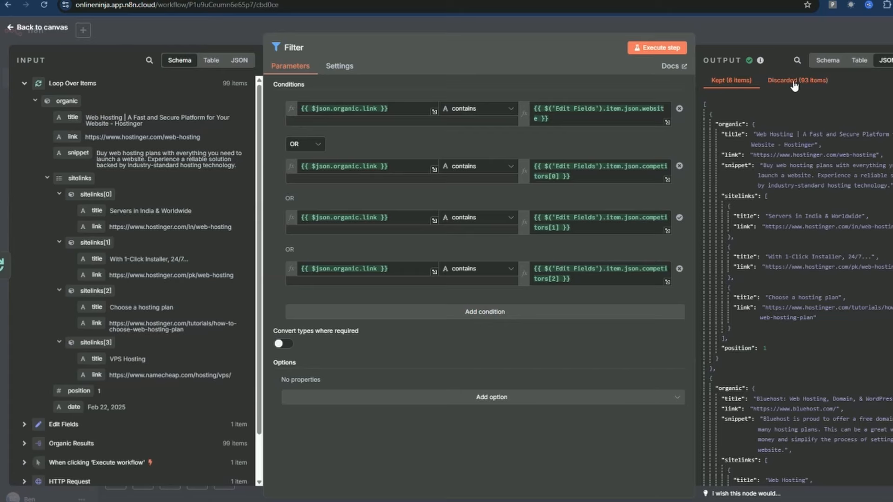
pyautogui.press('Escape')
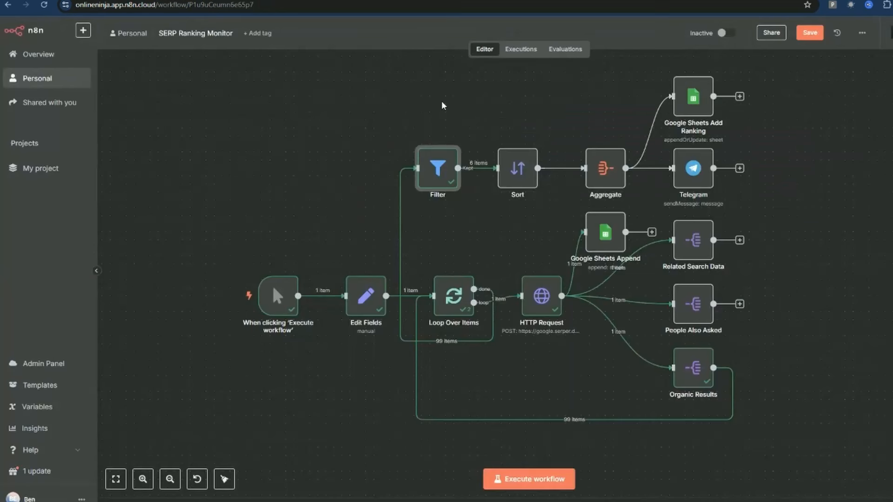
# Step: Check the Sort node's field and order settings, and execute the Sort and Aggregate nodes
pyautogui.doubleClick(514, 176)
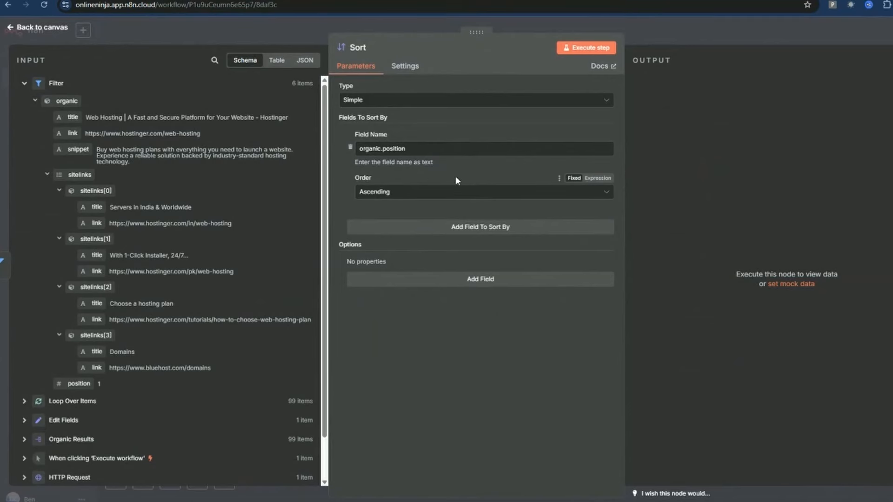
pyautogui.click(41, 27)
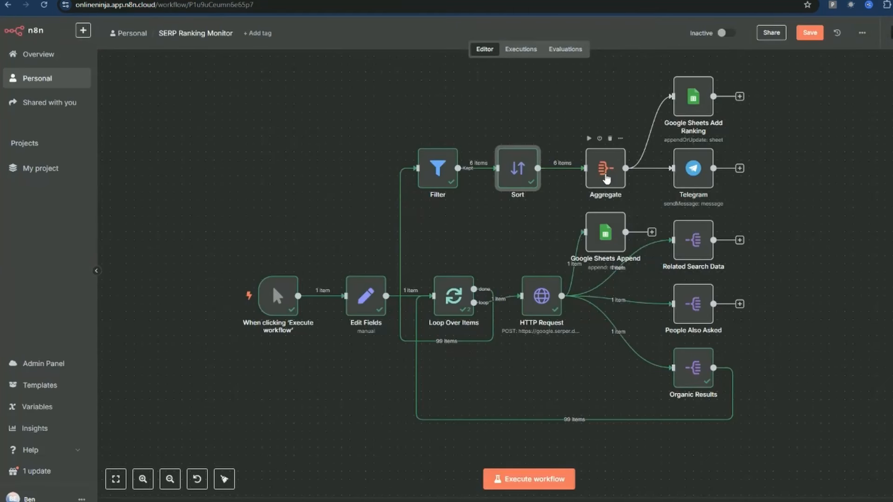
pyautogui.click(589, 138)
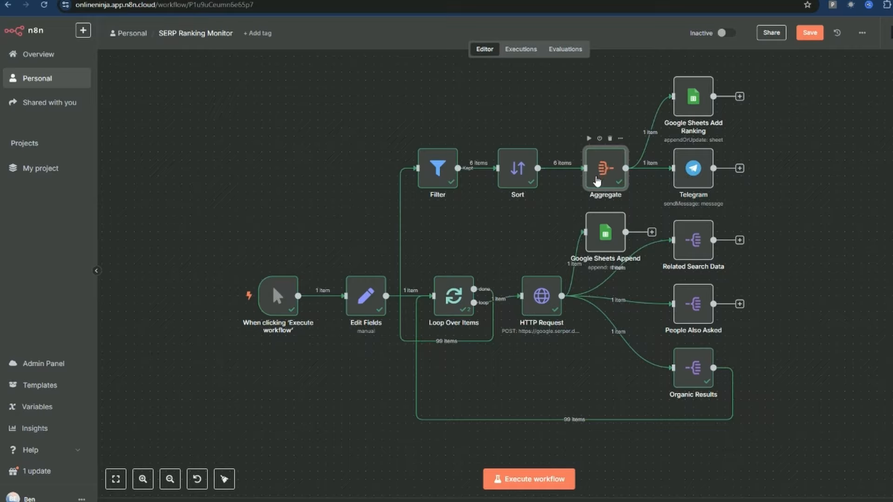
# Step: Execute the workflow and check the digitalocean.com entry in the n8n Keyword bot's Telegram rankings message
pyautogui.moveTo(694, 97)
pyautogui.moveTo(703, 177)
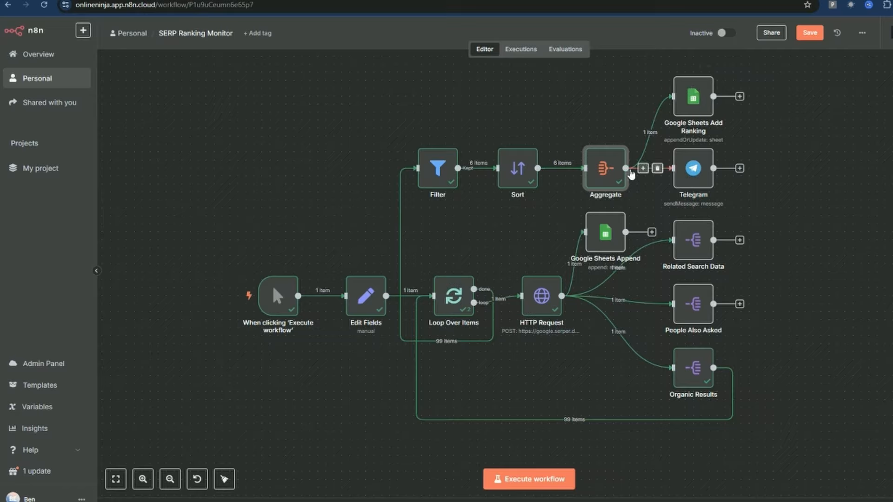
pyautogui.moveTo(590, 144)
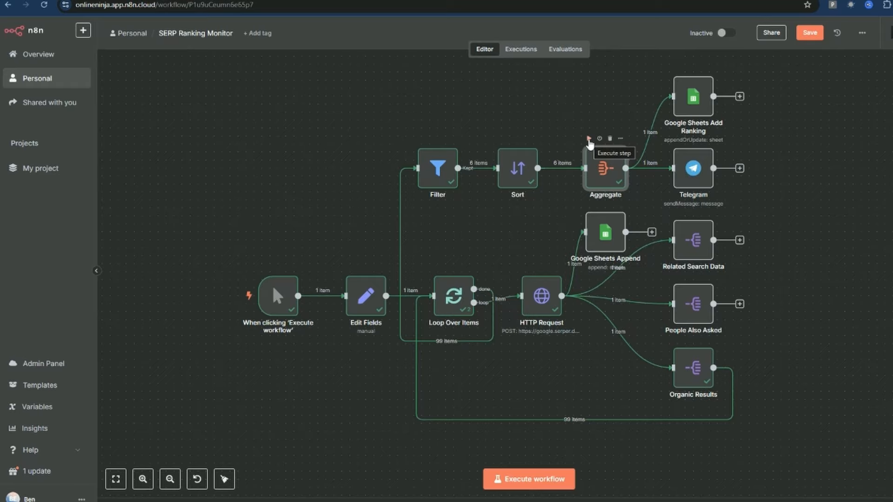
pyautogui.click(589, 138)
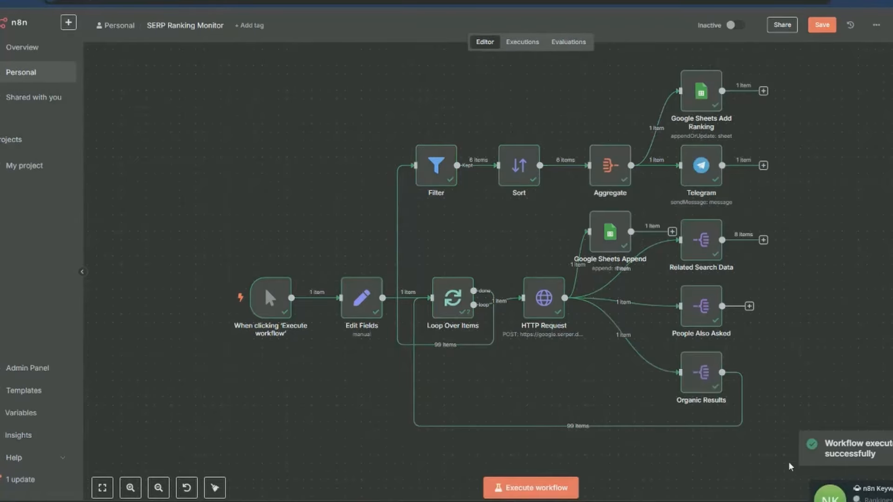
pyautogui.click(870, 493)
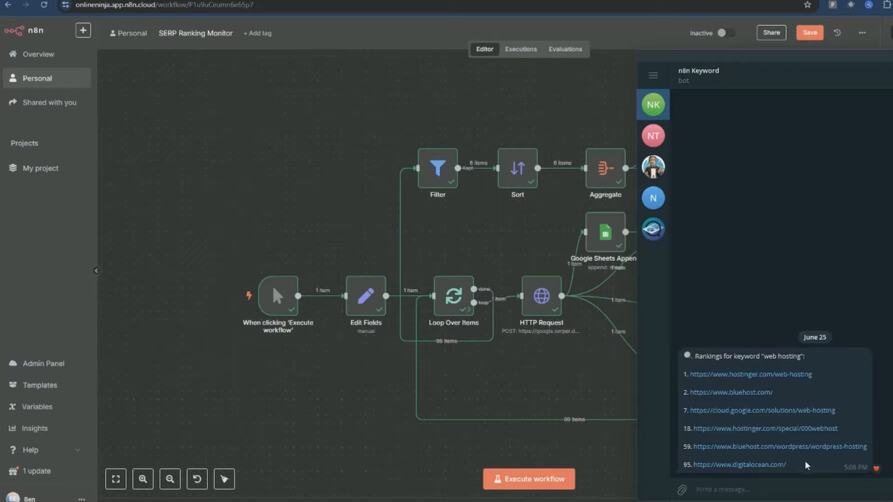
pyautogui.moveTo(787, 465); pyautogui.dragTo(710, 469)
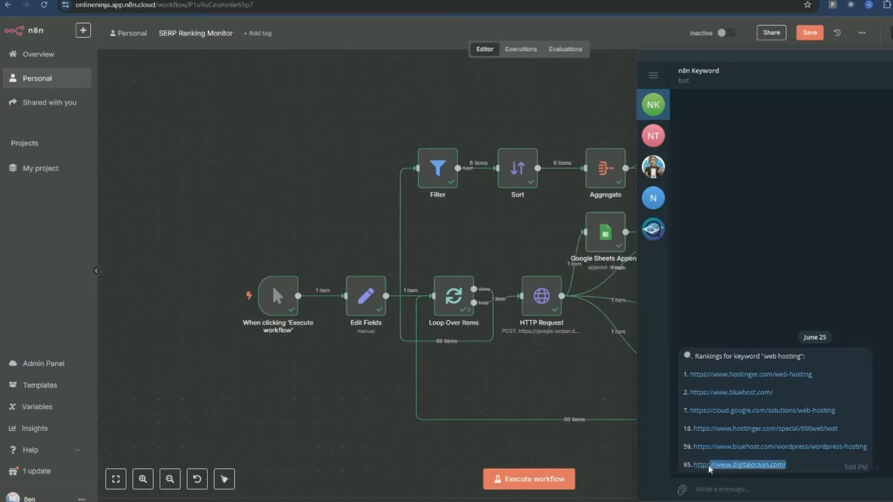
pyautogui.click(812, 463)
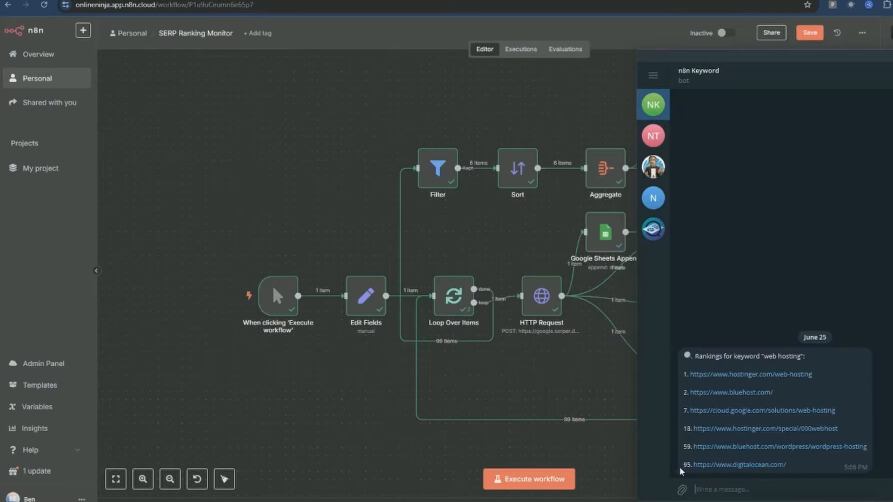
pyautogui.click(324, 197)
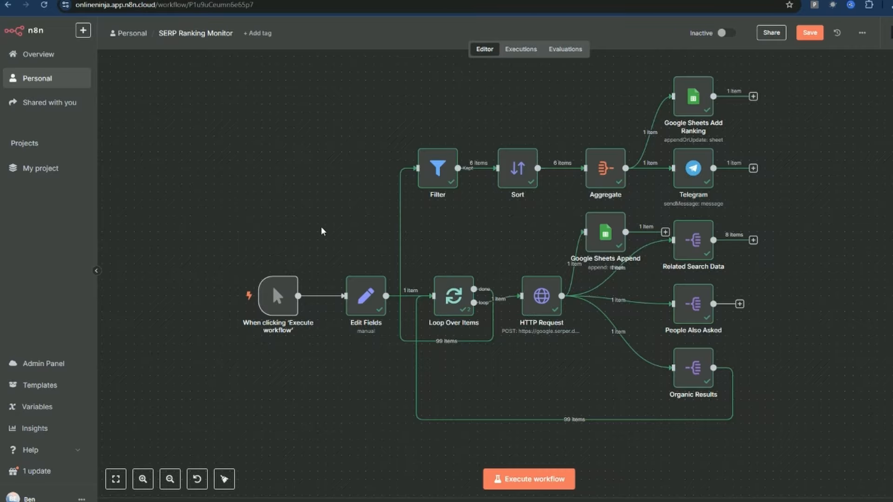
# Step: Replace the manual trigger with a Schedule Trigger and place it directly in front of the Edit Fields node
pyautogui.moveTo(288, 282)
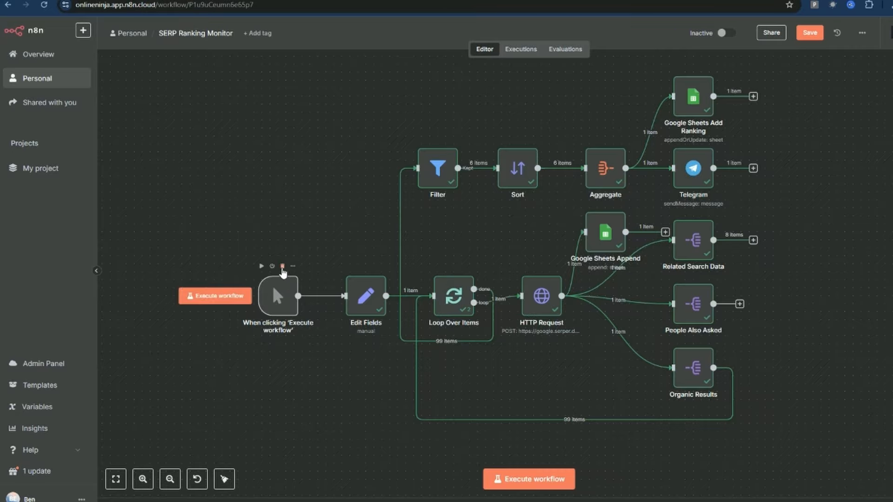
pyautogui.click(282, 266)
pyautogui.click(891, 64)
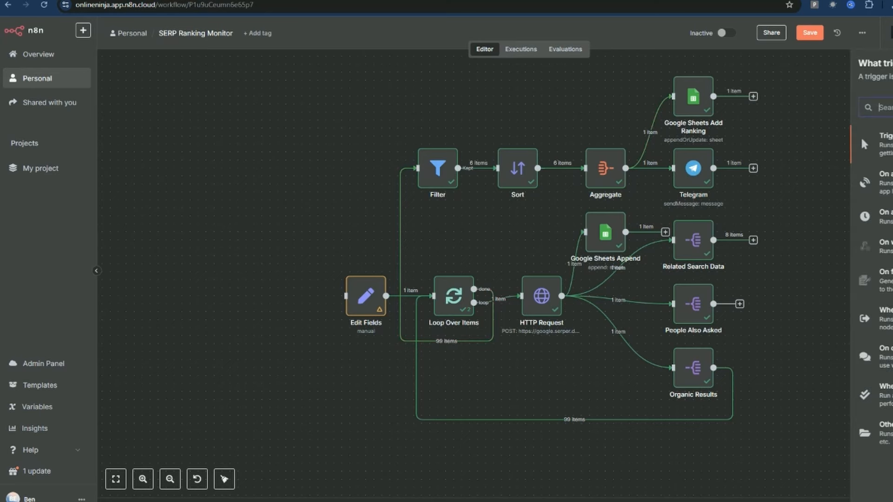
pyautogui.write('sch')
pyautogui.click(829, 136)
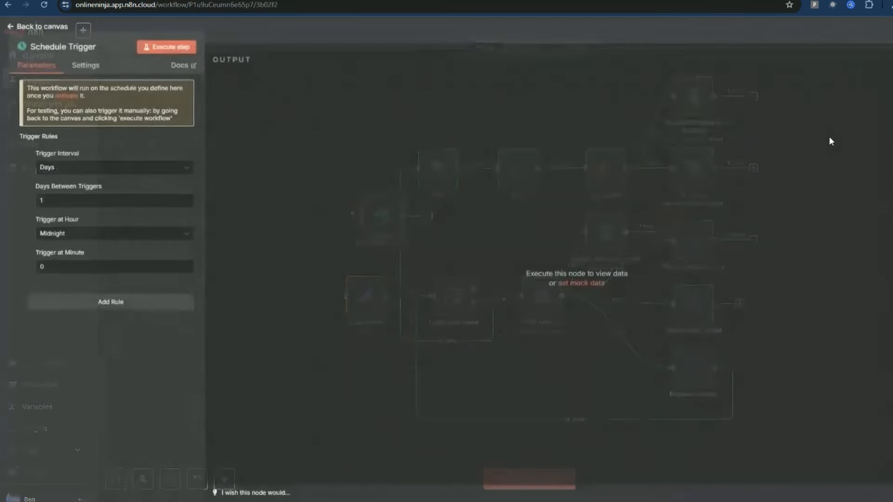
pyautogui.click(39, 28)
pyautogui.moveTo(382, 217); pyautogui.dragTo(287, 297)
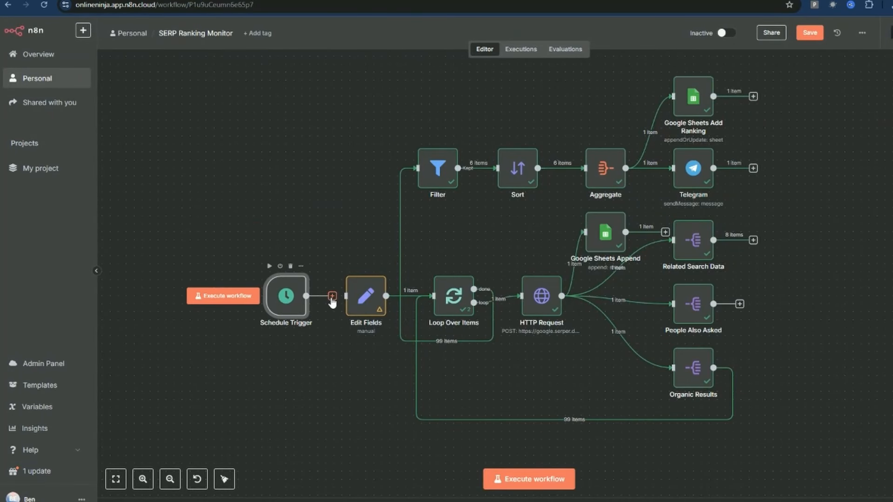
# Step: Set the Schedule Trigger to run every 7 days at 1pm and return to the canvas
pyautogui.doubleClick(286, 297)
pyautogui.moveTo(60, 202); pyautogui.dragTo(2, 193)
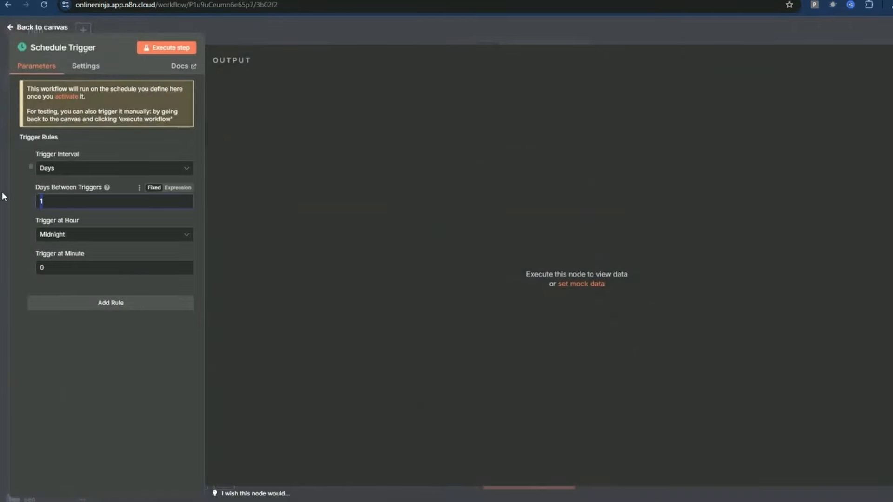
pyautogui.write('7')
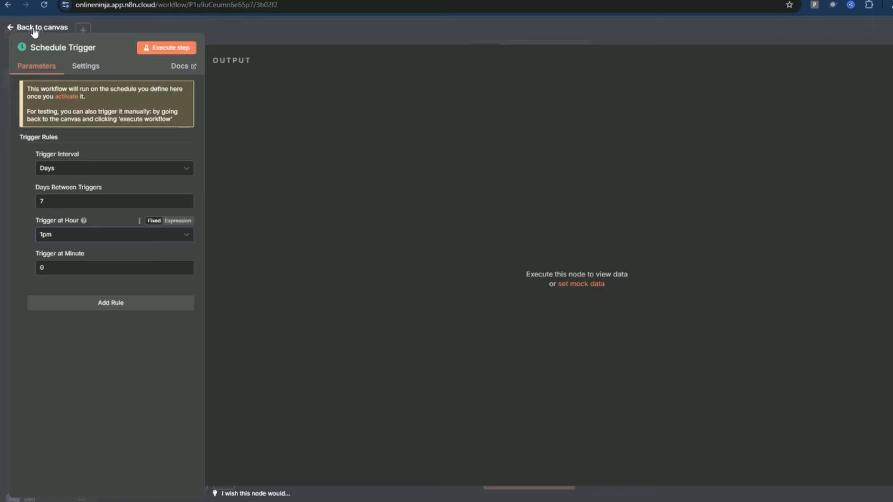
pyautogui.click(34, 29)
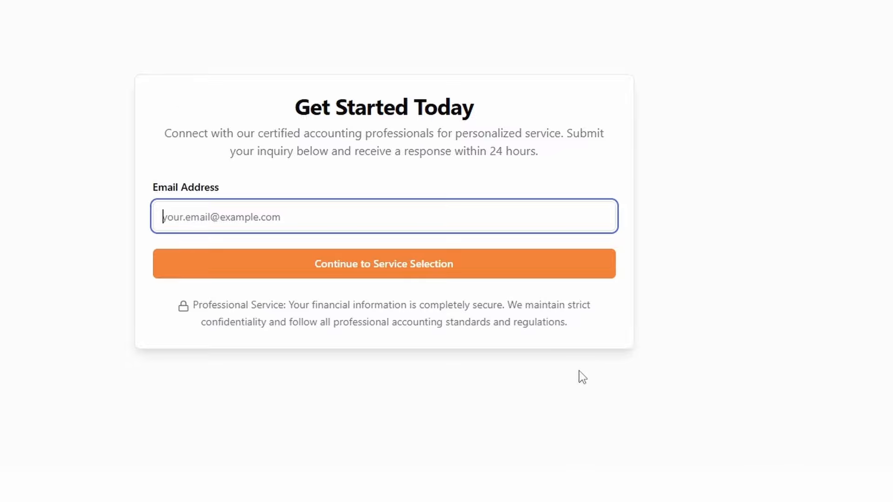
# Step: Submit a contact e-mail address in the accounting firm's Get Started Today form and select the General Inquiry service
pyautogui.write('test@test.com')
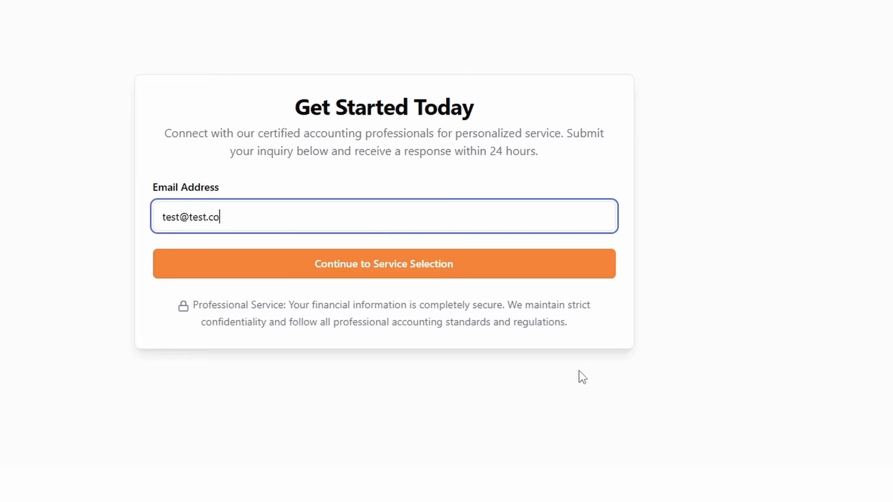
pyautogui.click(355, 272)
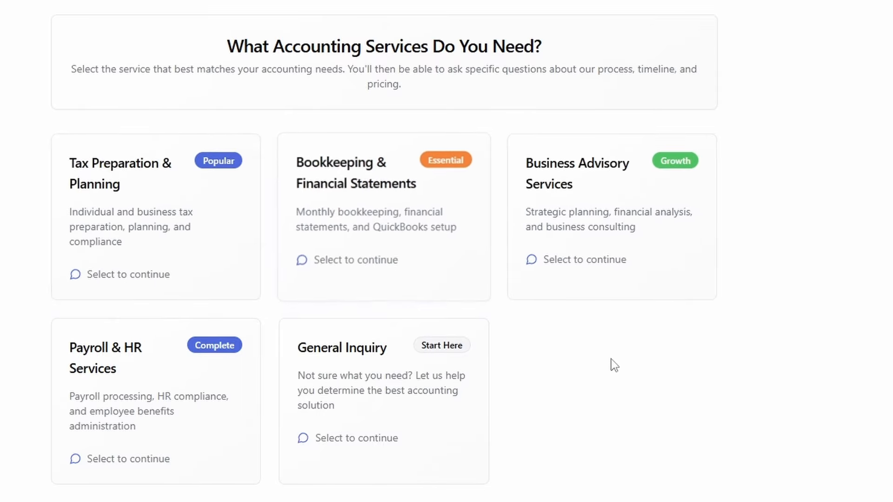
pyautogui.click(362, 390)
# Step: Ask "how much is a tax return for my family?" as the first question and start the consultation with the accountant
pyautogui.click(277, 150)
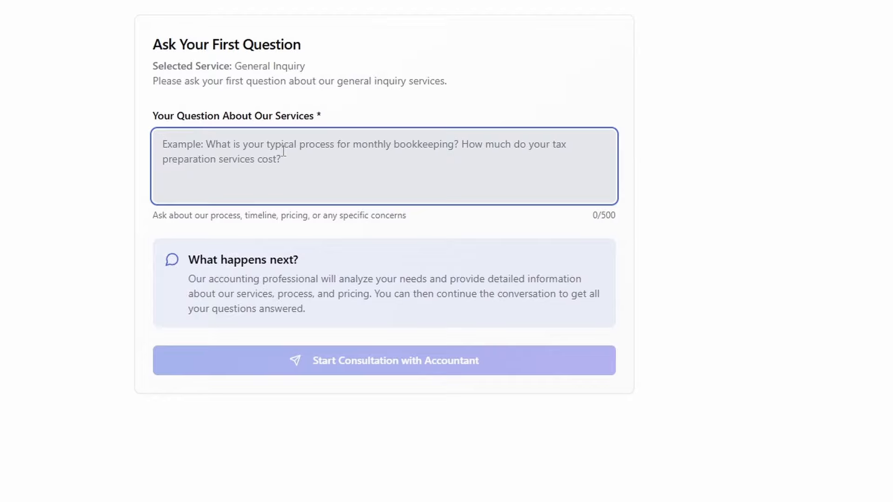
pyautogui.write('how much is a tax return for my family?')
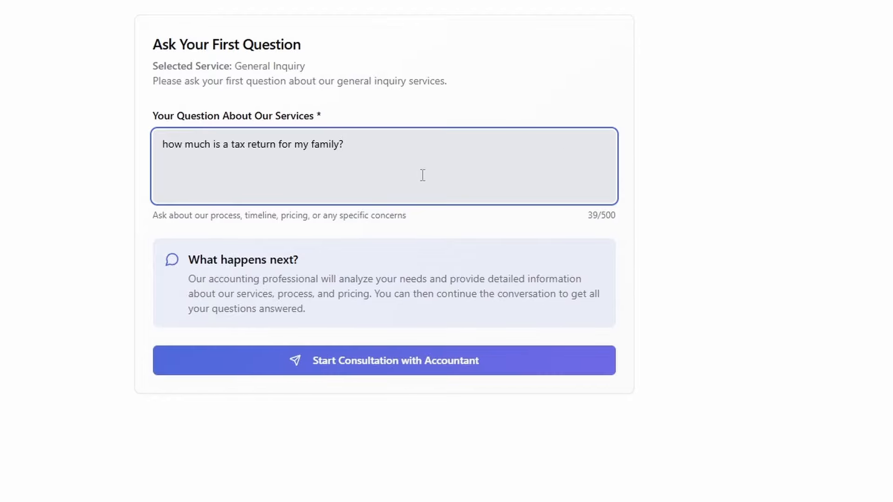
pyautogui.scroll(-2, 721, 448)
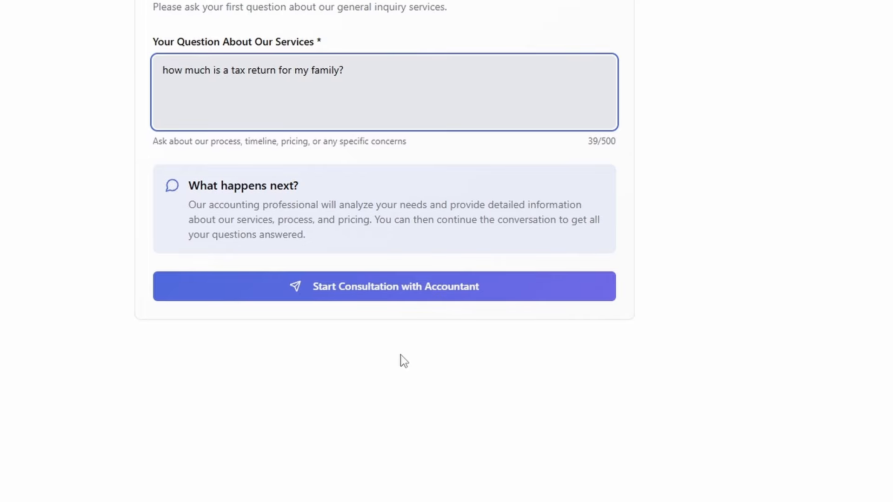
pyautogui.click(365, 293)
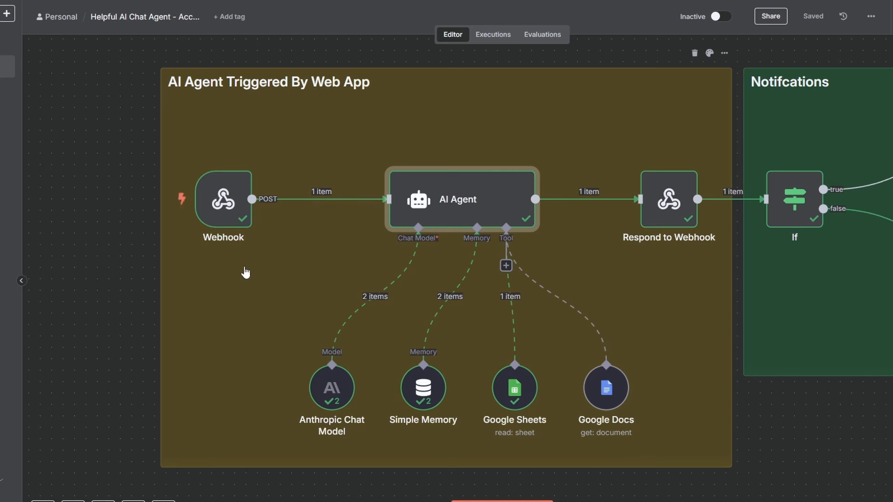
# Step: Inspect the Webhook, AI Agent and Simple Memory nodes of the Helpful AI Chat Agent workflow, including the data from the test inquiry
pyautogui.doubleClick(224, 205)
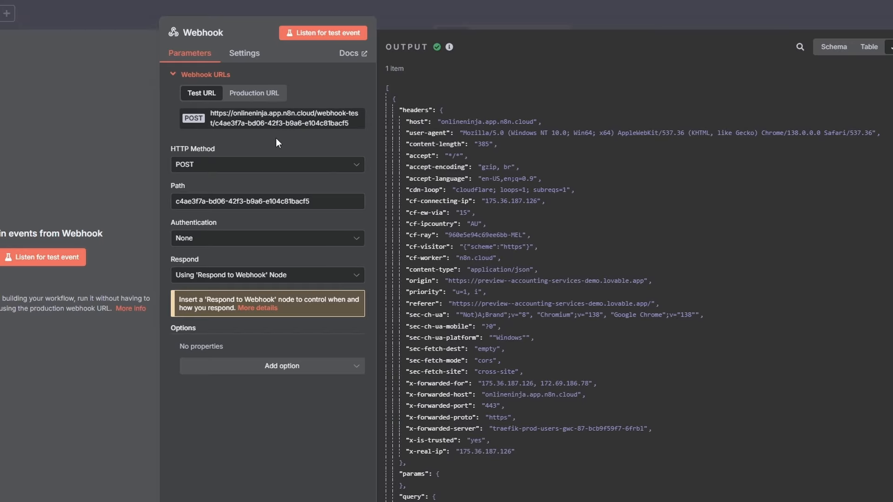
pyautogui.press('Escape')
pyautogui.doubleClick(446, 191)
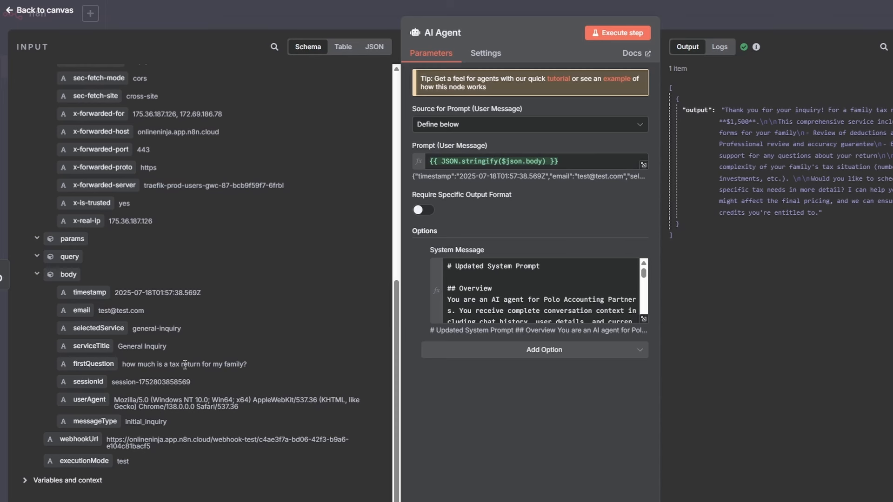
pyautogui.hotkey('alt', 'Tab')
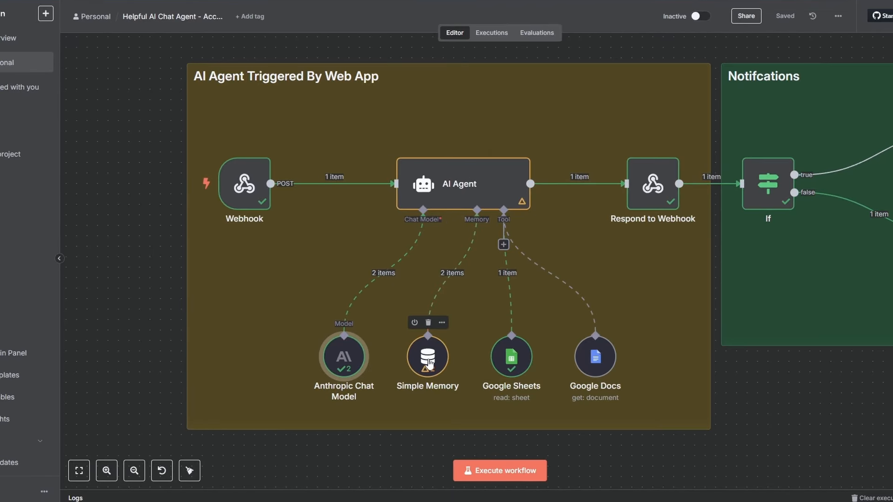
pyautogui.doubleClick(428, 358)
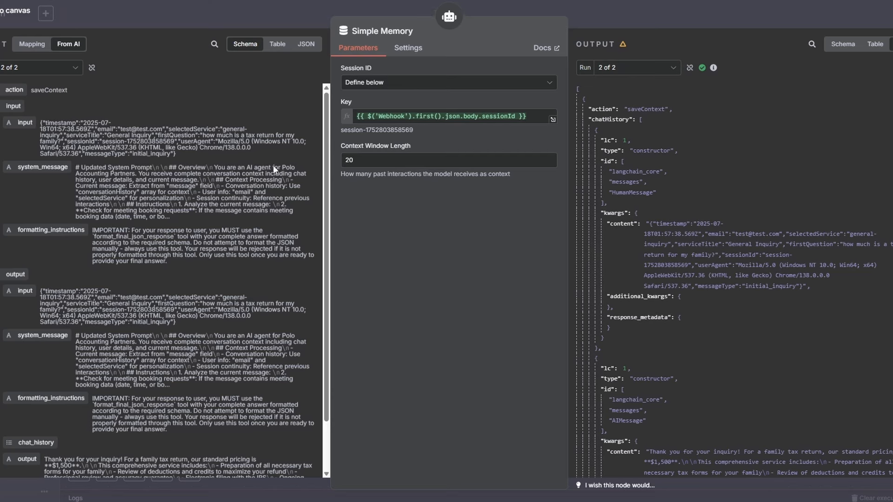
pyautogui.press('Escape')
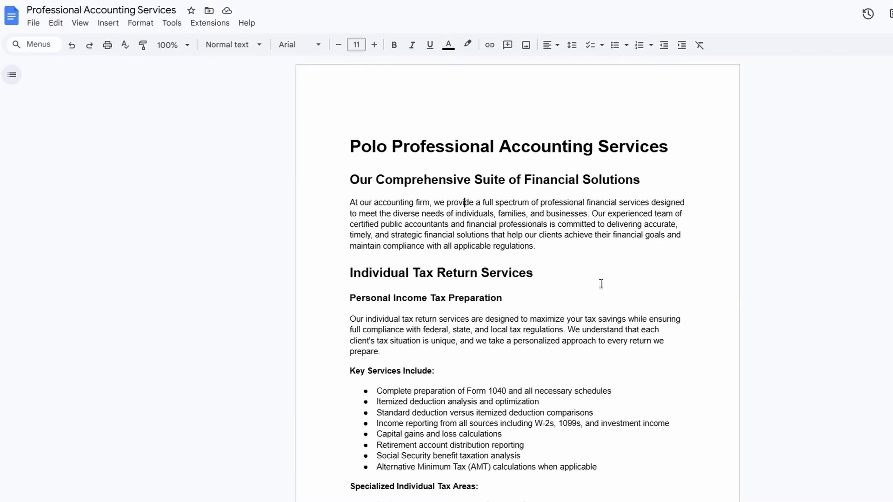
# Step: Skim the Professional Accounting Services document's individual and family tax return sections and return to its beginning
pyautogui.scroll(-8, 790, 219)
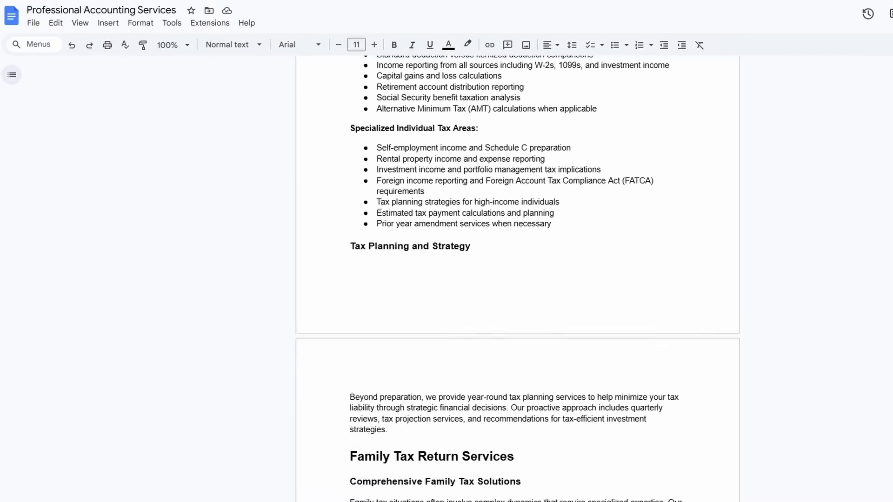
pyautogui.scroll(-8, 606, 321)
pyautogui.scroll(10, 595, 381)
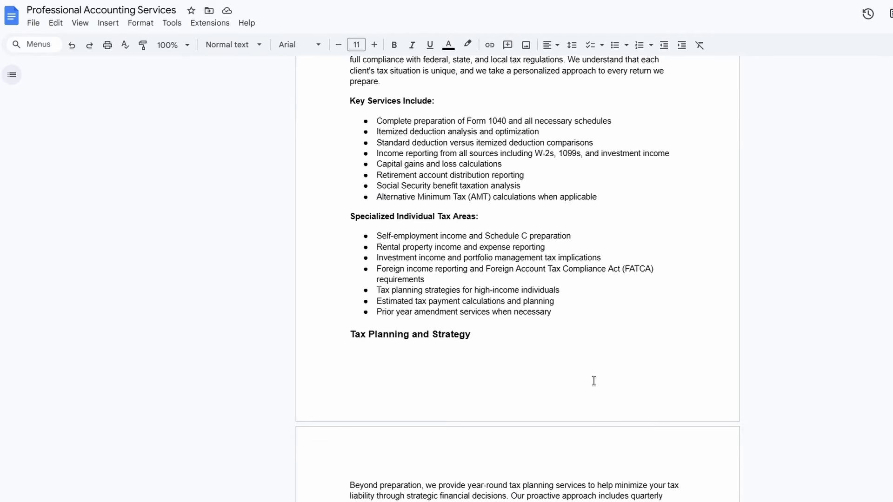
pyautogui.scroll(6, 594, 381)
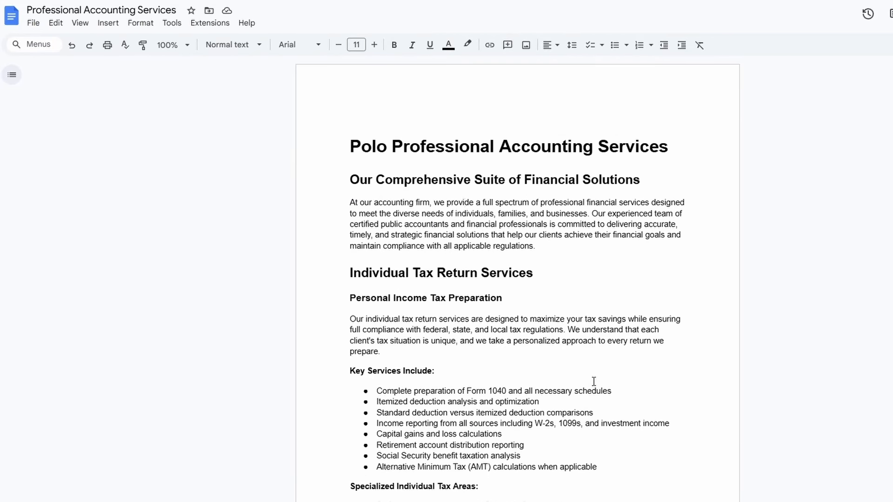
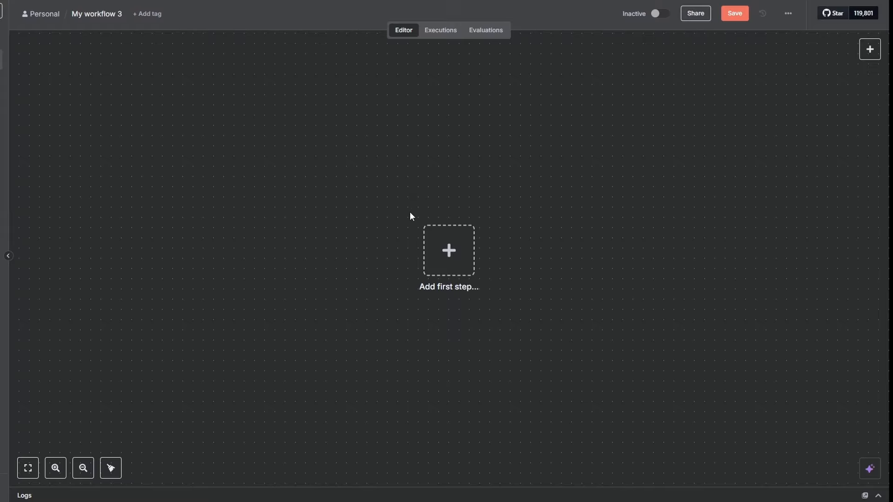
# Step: Add a Webhook trigger as the first node of the empty My workflow 3 and return to the canvas
pyautogui.click(448, 252)
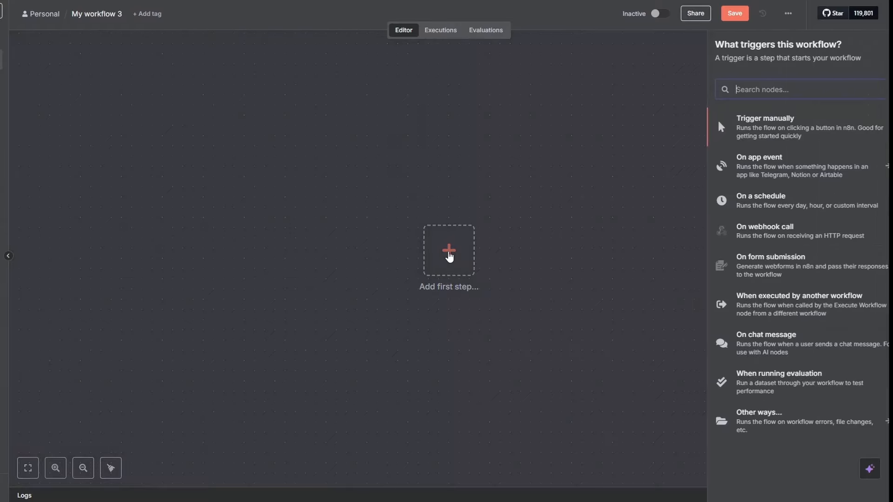
pyautogui.write('web')
pyautogui.click(742, 151)
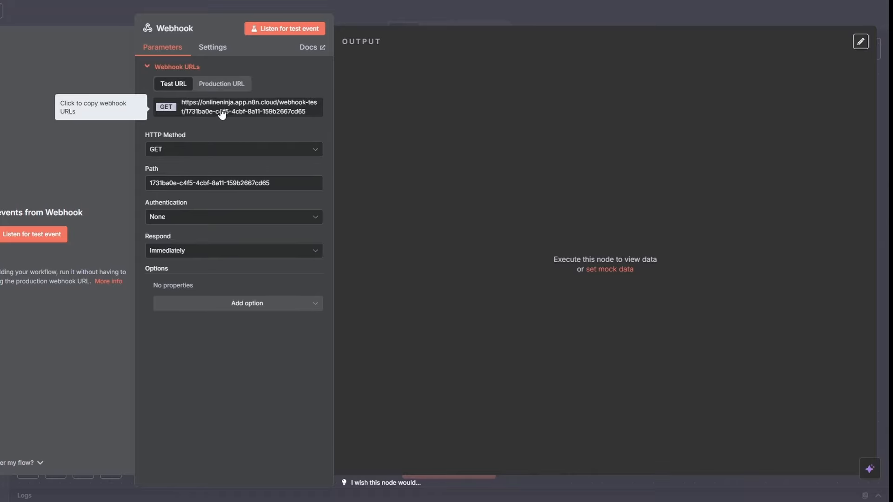
pyautogui.press('Escape')
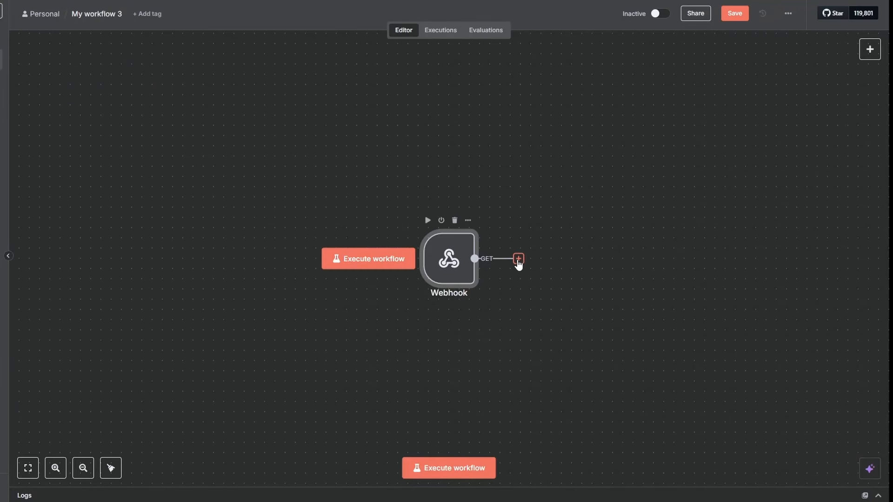
# Step: Add an AI Agent node connected after the Webhook node and return to the canvas
pyautogui.click(518, 259)
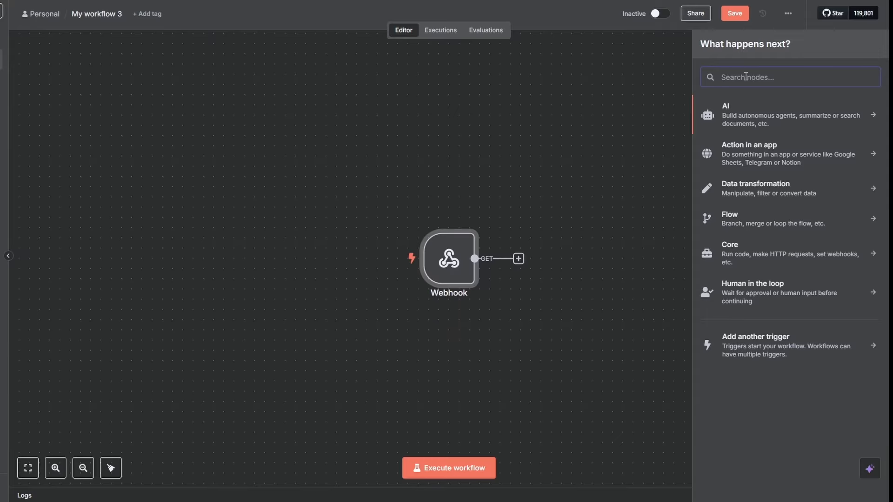
pyautogui.write('ai a')
pyautogui.click(738, 110)
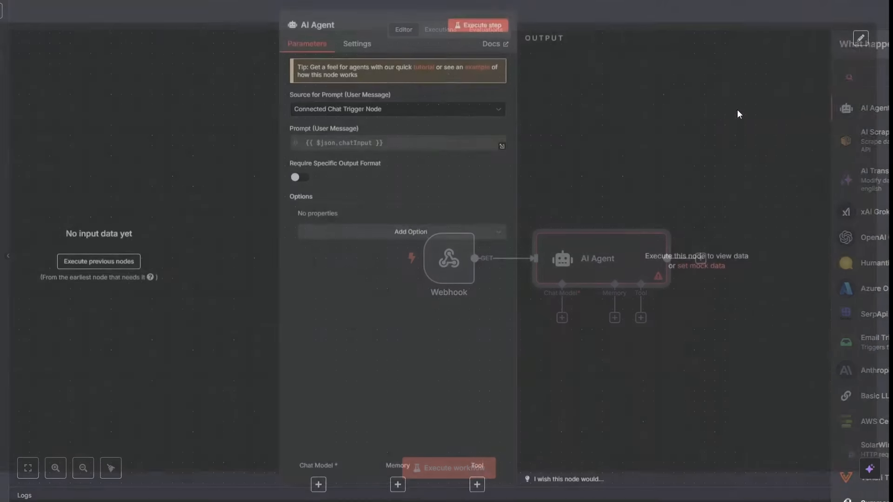
pyautogui.press('Escape')
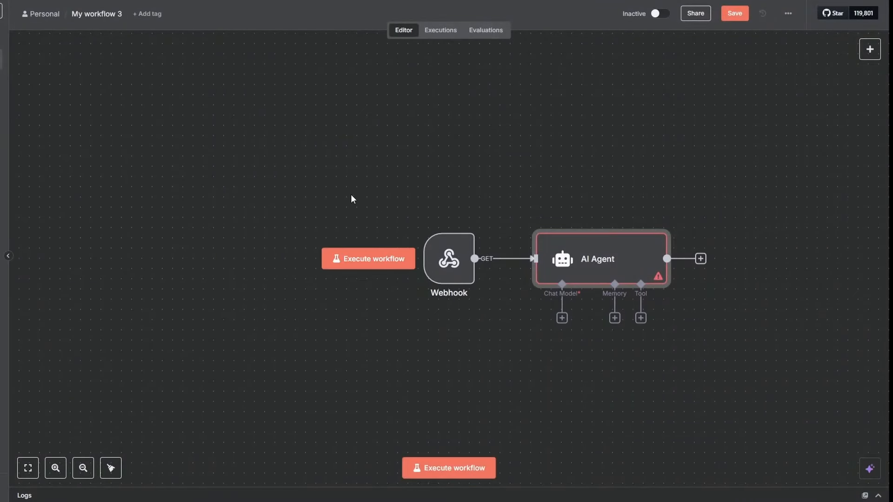
# Step: Add a Respond to Webhook node after the AI Agent, keeping its default settings
pyautogui.click(28, 468)
pyautogui.click(604, 258)
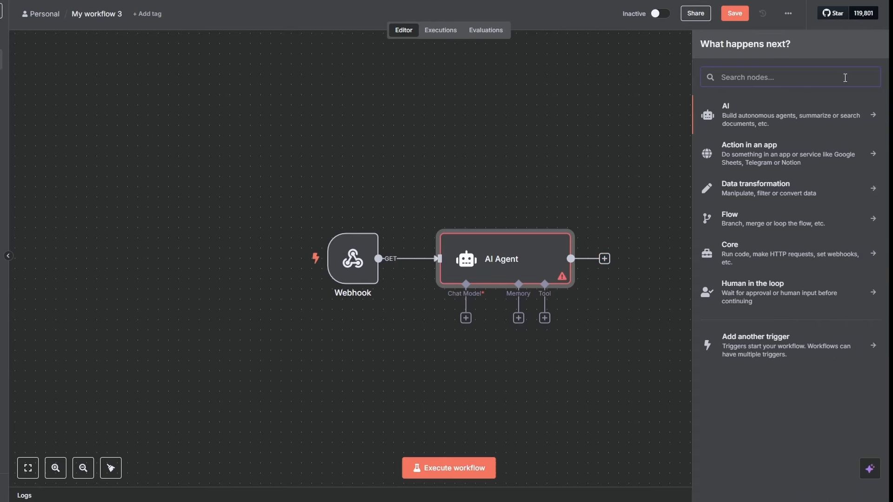
pyautogui.write('resp')
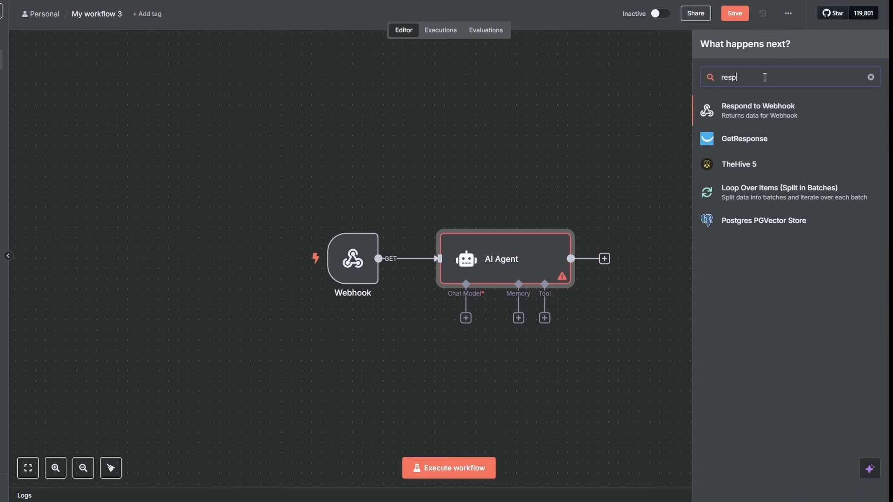
pyautogui.click(770, 119)
pyautogui.press('Escape')
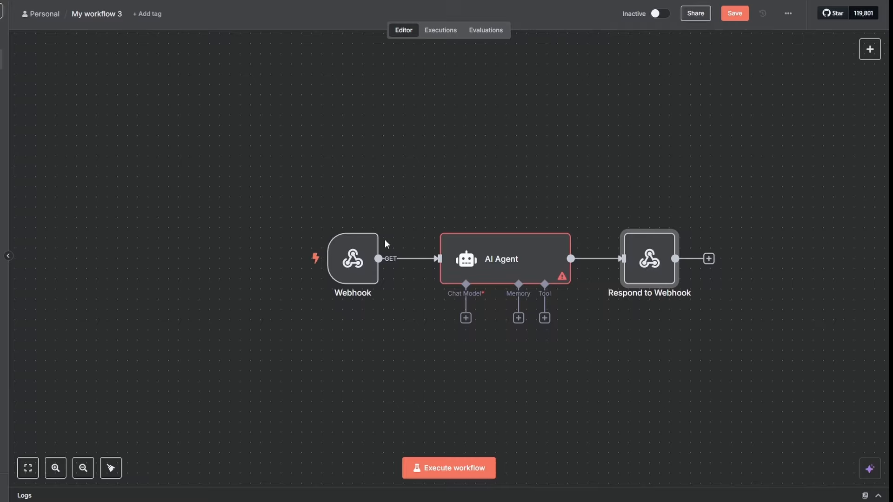
# Step: Attach an Anthropic Chat Model to the AI Agent with Maximum Number of Tokens 8192, and place it below the Webhook node
pyautogui.click(466, 321)
pyautogui.click(751, 111)
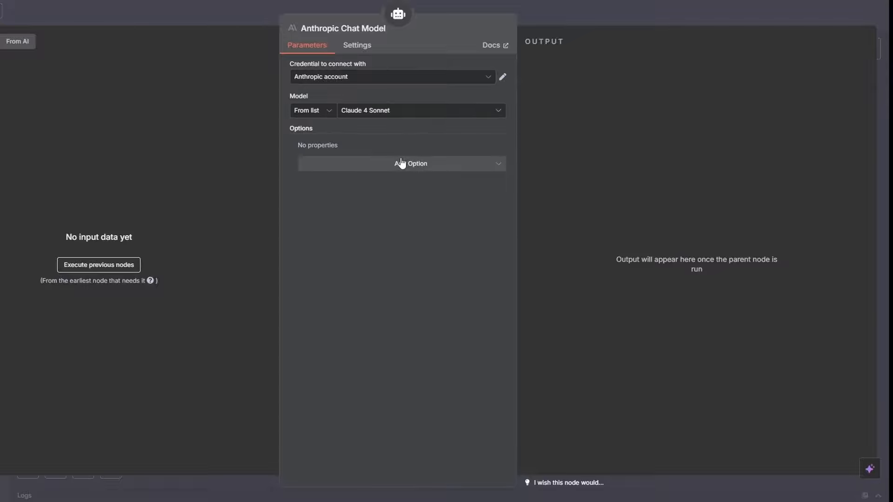
pyautogui.click(380, 165)
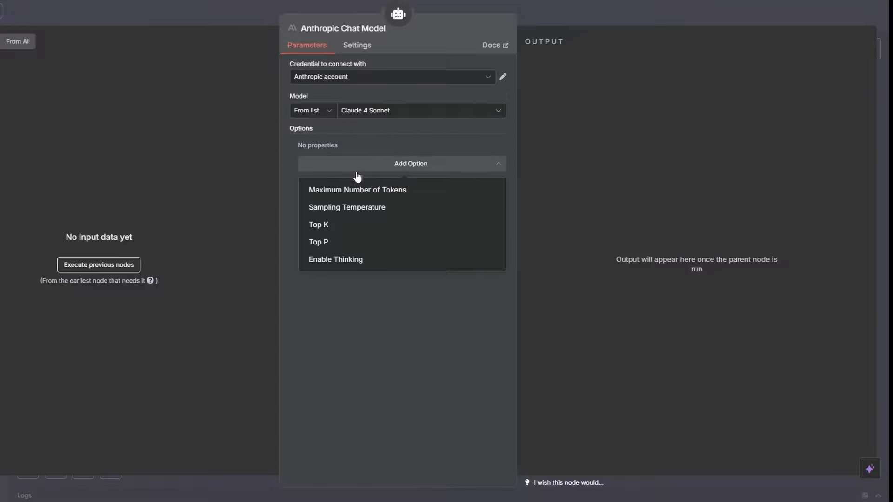
pyautogui.click(351, 190)
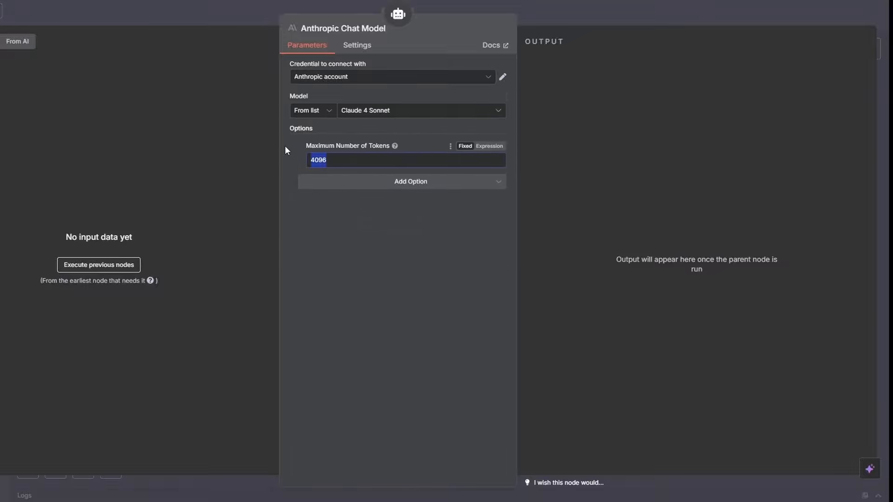
pyautogui.write('8192')
pyautogui.press('Escape')
pyautogui.moveTo(479, 373); pyautogui.dragTo(376, 393)
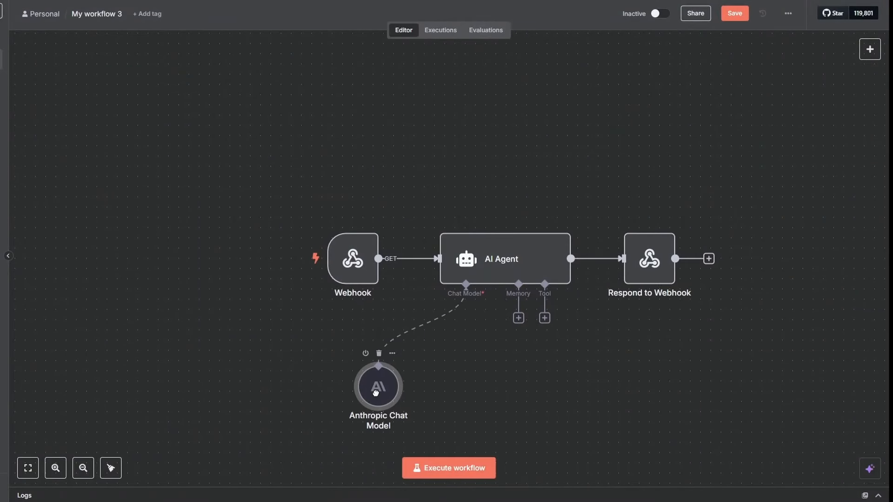
# Step: Attach Simple Memory with a context window length of 10 to the AI Agent and place it beside the Anthropic Chat Model
pyautogui.click(517, 320)
pyautogui.click(736, 123)
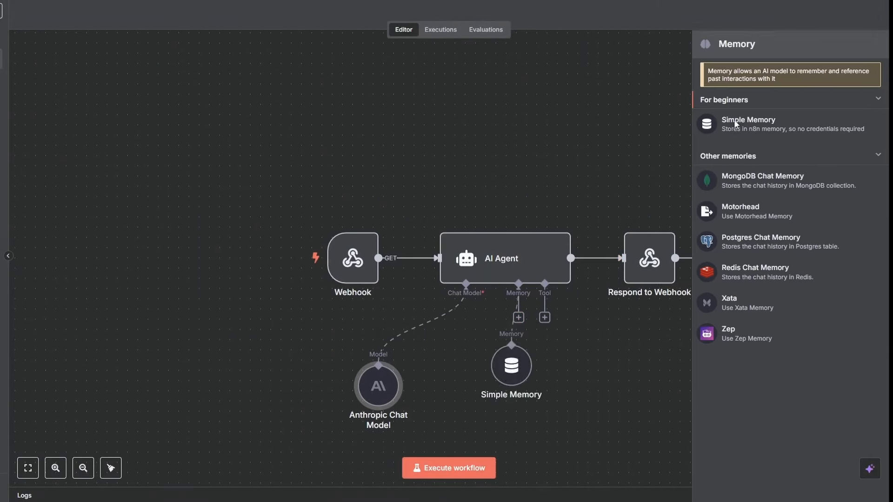
pyautogui.moveTo(306, 147); pyautogui.dragTo(252, 138)
pyautogui.write('10')
pyautogui.press('Escape')
pyautogui.moveTo(511, 365); pyautogui.dragTo(470, 397)
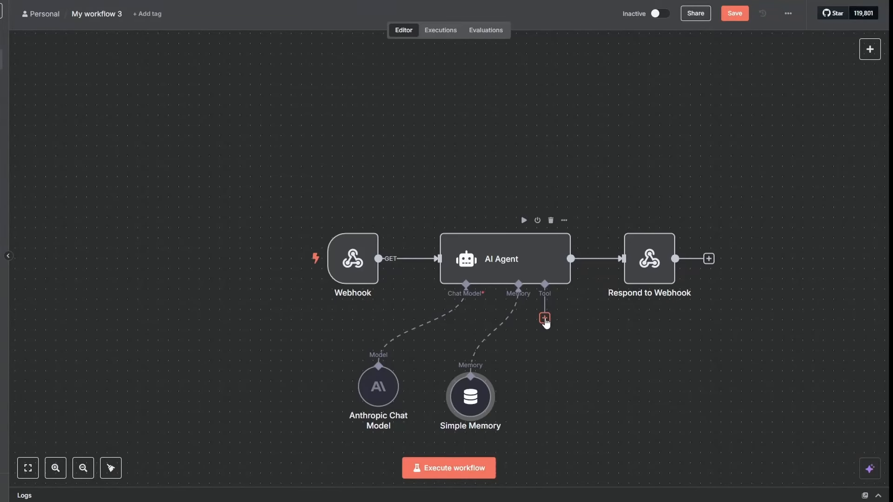
# Step: Attach Google Sheets and Google Docs tools to the AI Agent and shift the Anthropic Chat Model slightly to line up the sub-nodes
pyautogui.click(545, 319)
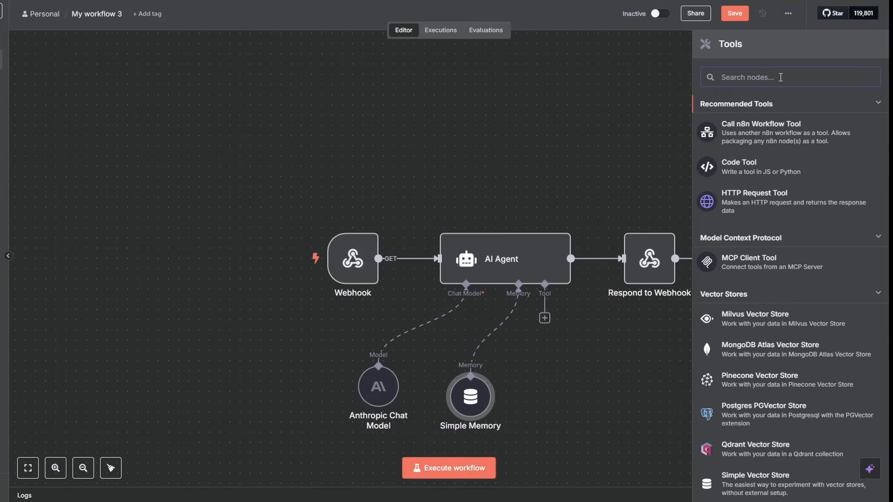
pyautogui.write('google s')
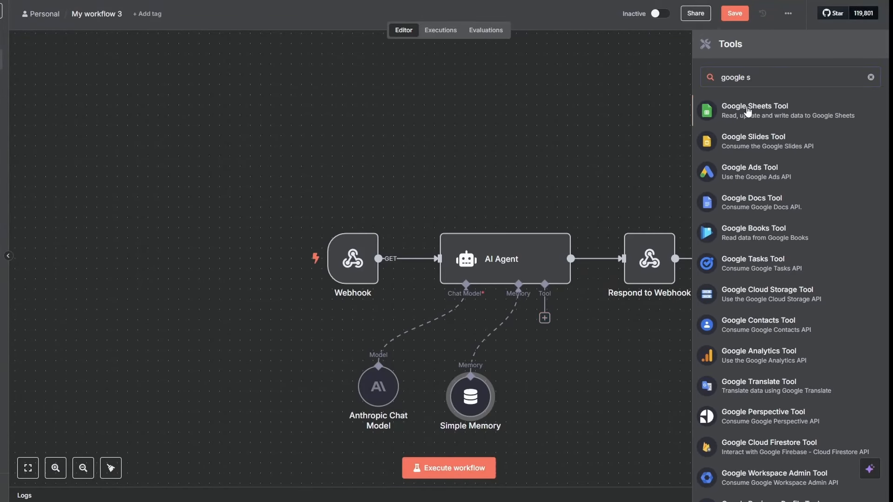
pyautogui.click(747, 112)
pyautogui.click(545, 318)
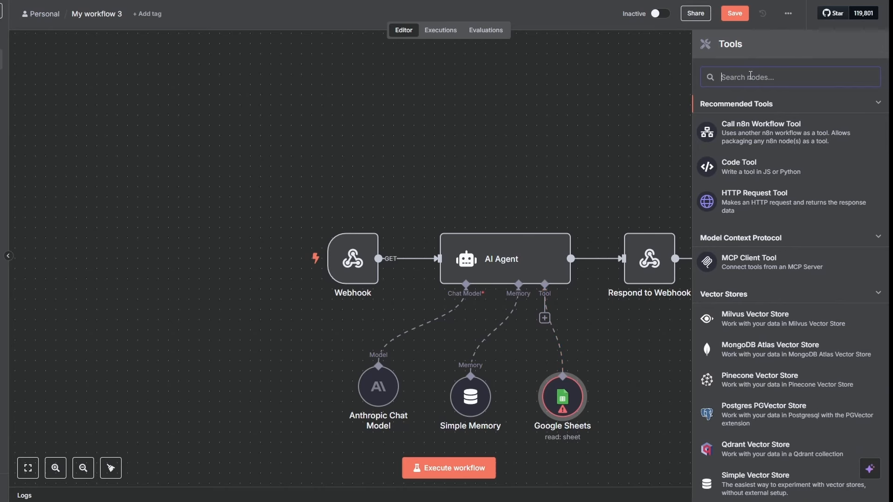
pyautogui.write('google')
pyautogui.click(751, 171)
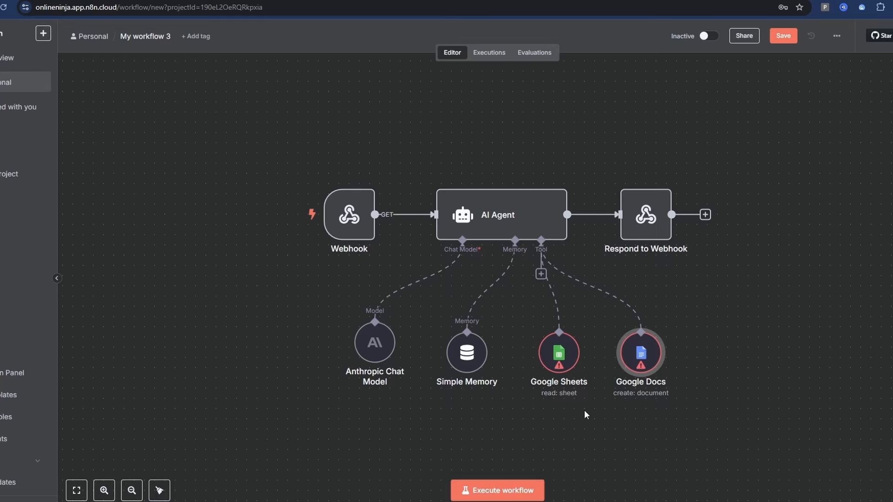
pyautogui.moveTo(375, 343); pyautogui.dragTo(364, 353)
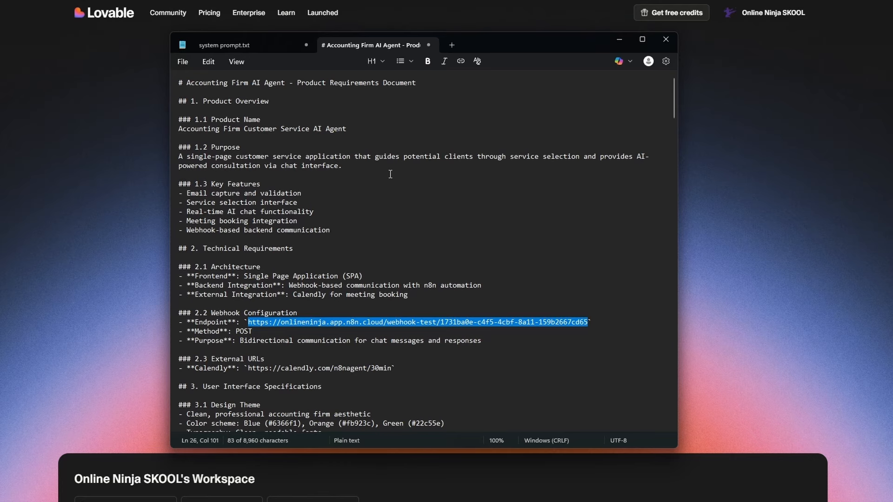
# Step: Review the technical requirements in the Accounting Firm AI Agent requirements document and highlight the Calendly URL under External URLs
pyautogui.scroll(-3, 393, 222)
pyautogui.scroll(2, 393, 222)
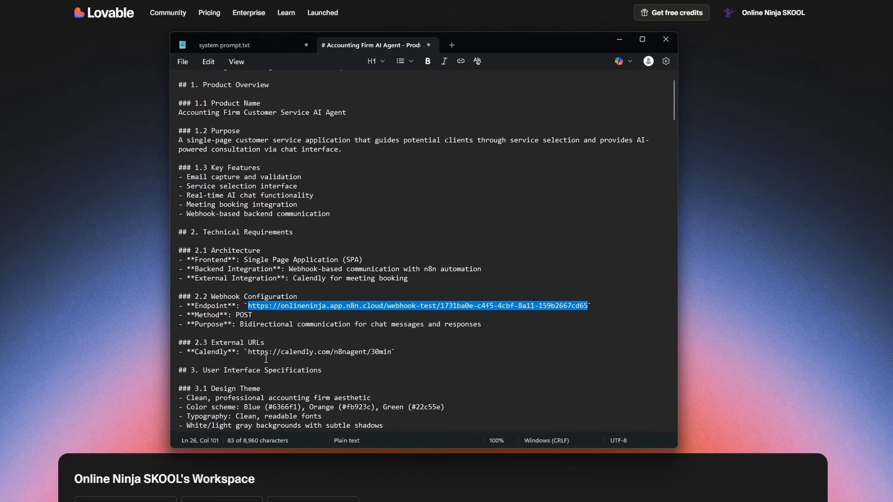
pyautogui.moveTo(247, 353); pyautogui.dragTo(391, 352)
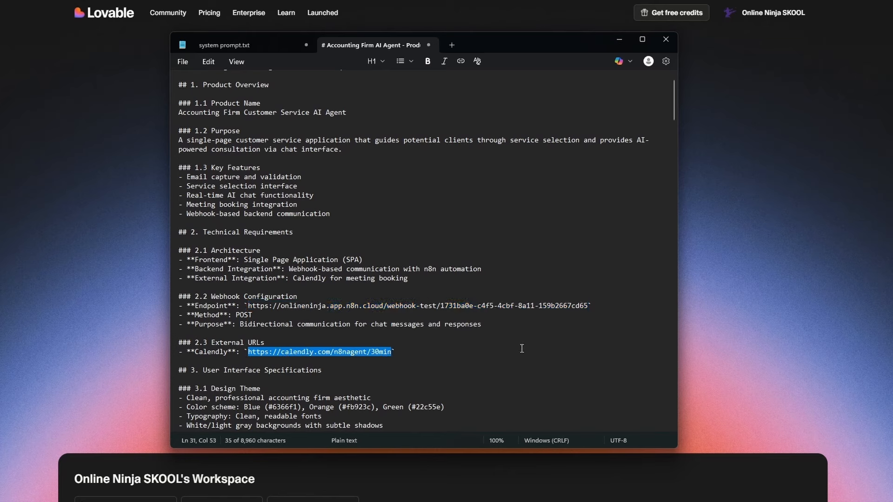
# Step: Switch to Lovable and submit the full Accounting Firm AI Agent requirements document as the app-building prompt
pyautogui.hotkey('alt', 'Tab')
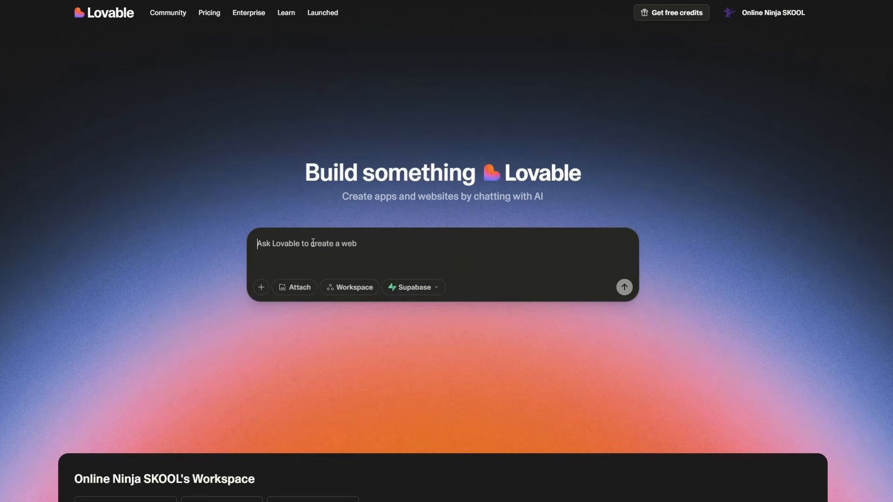
pyautogui.hotkey('ctrl', 'v')
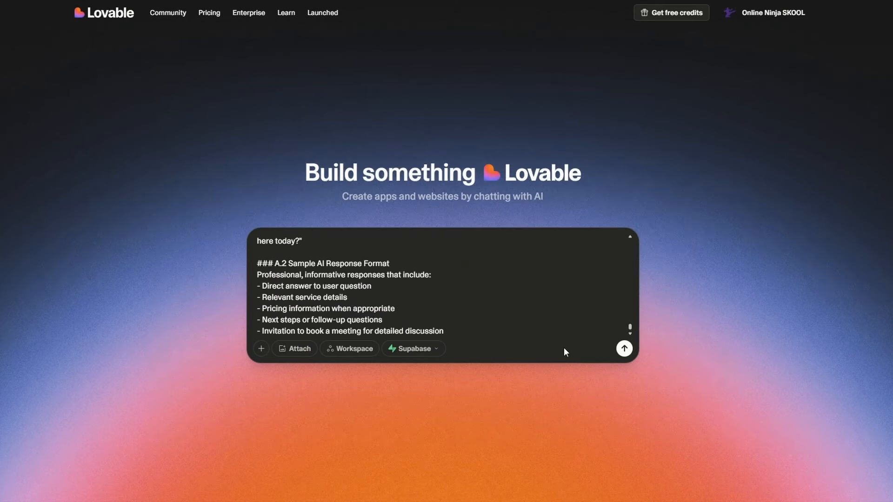
pyautogui.click(624, 349)
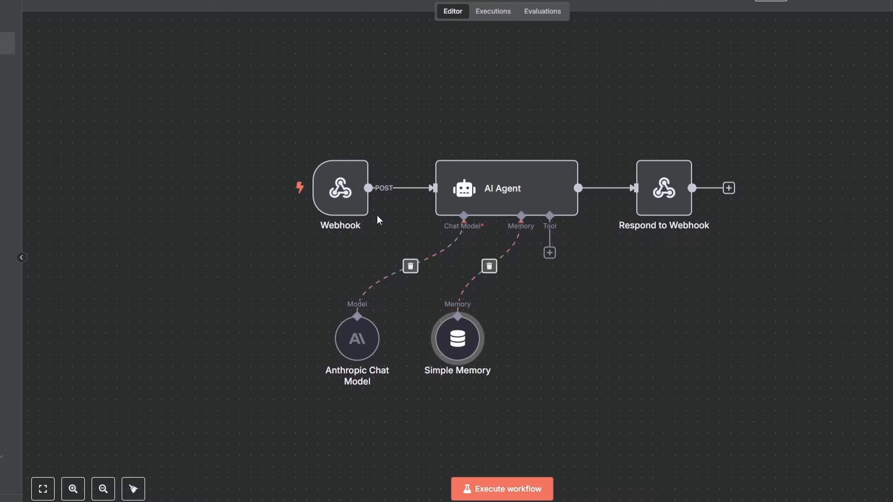
# Step: Check the Webhook node's test URL and POST settings in n8n, and execute the workflow so it waits for a request
pyautogui.doubleClick(340, 195)
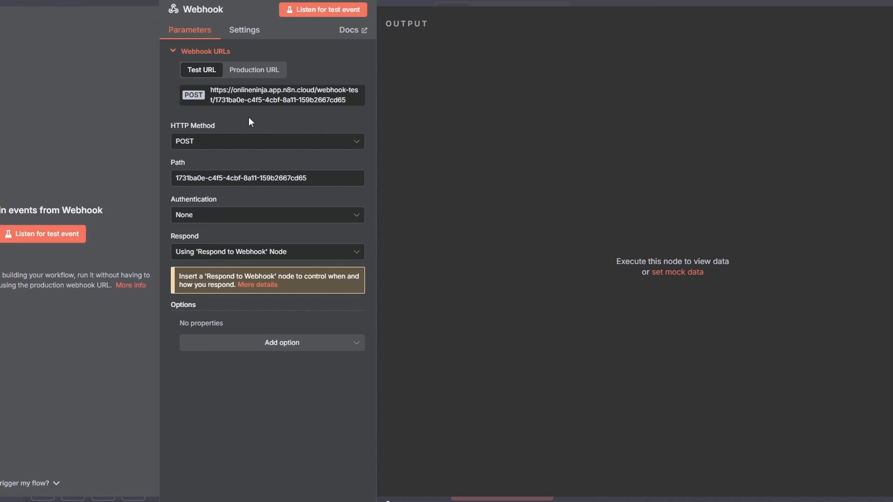
pyautogui.click(5, 3)
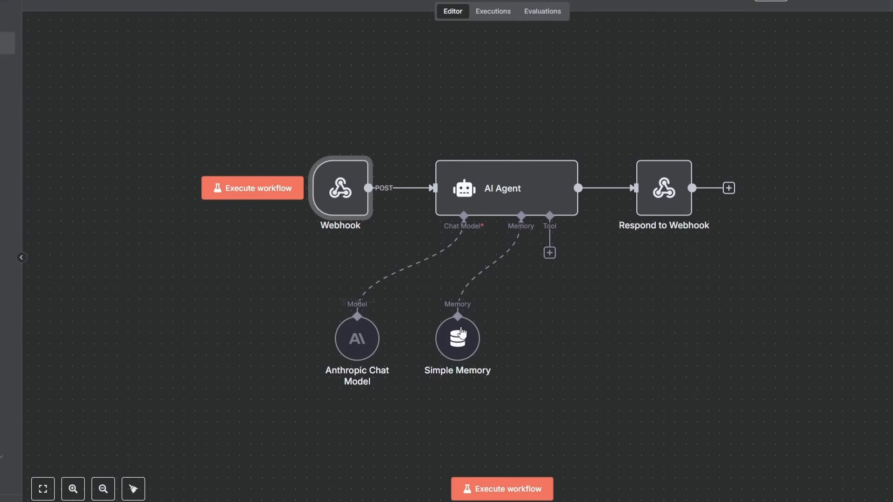
pyautogui.click(502, 479)
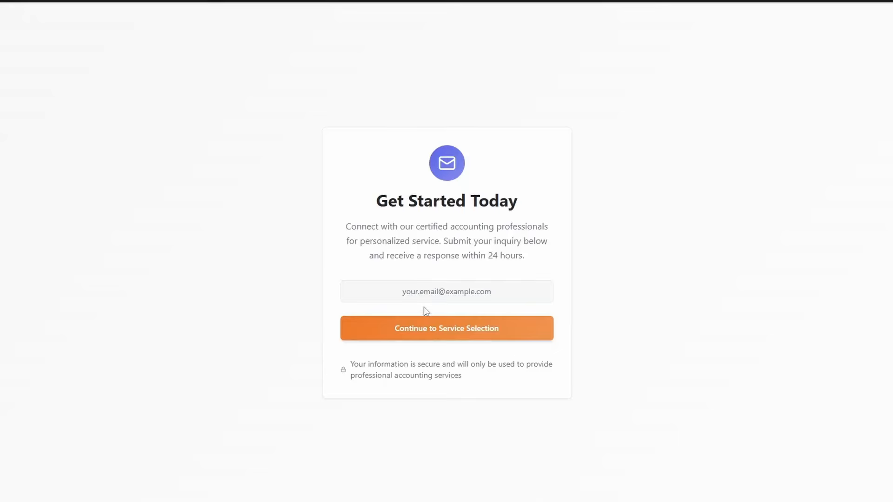
# Step: Enter a test email address on the Get Started Today form and choose the General Inquiry service
pyautogui.click(435, 292)
pyautogui.write('test1@te')
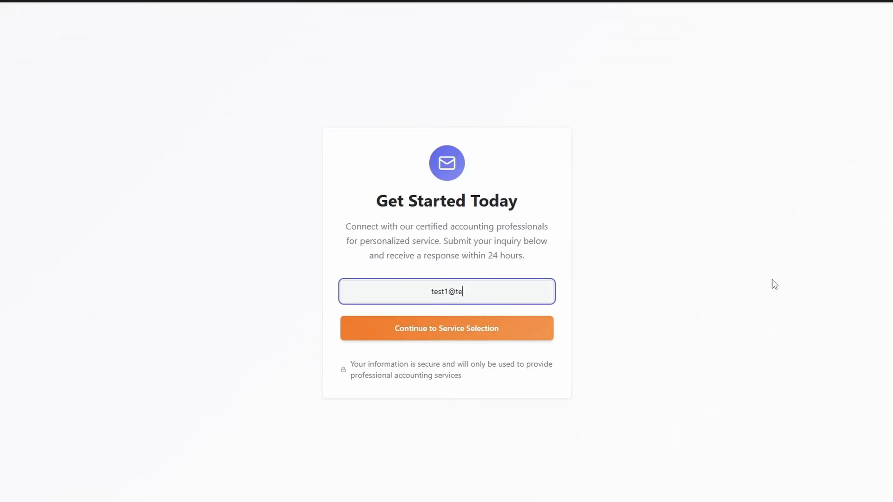
pyautogui.write('st.com')
pyautogui.click(538, 339)
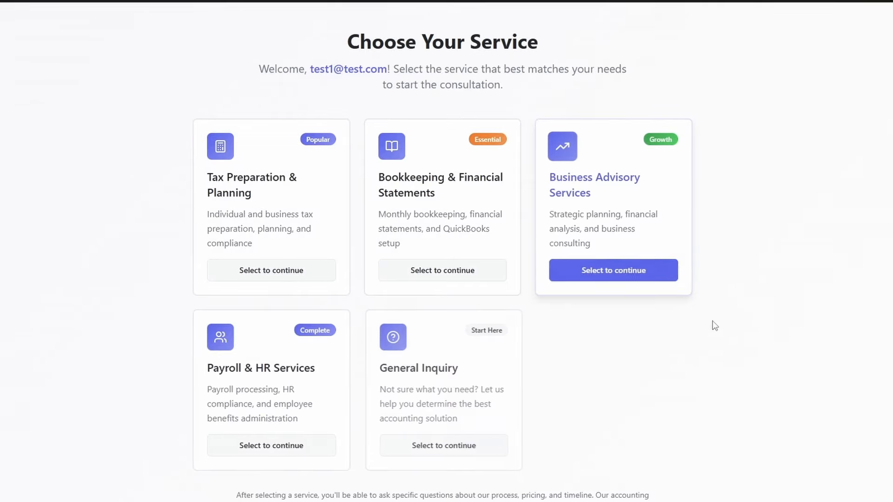
pyautogui.click(425, 384)
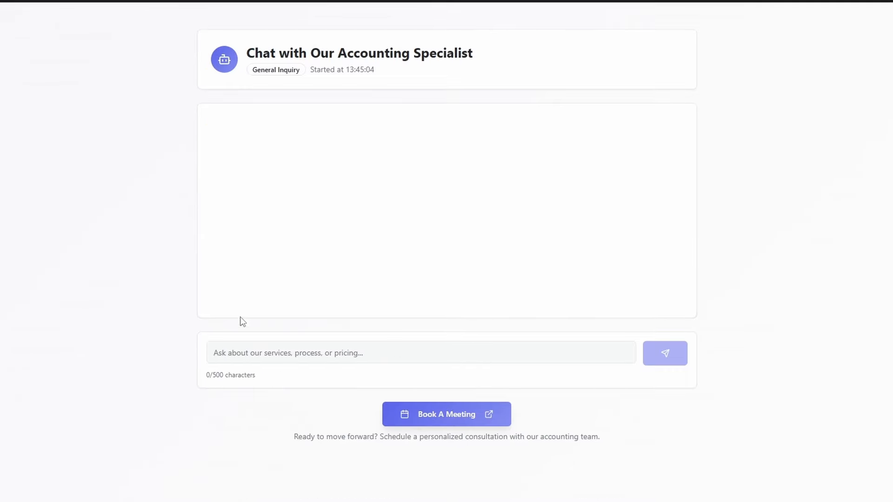
# Step: Send the message "Hello" in the accounting specialist chat
pyautogui.click(274, 354)
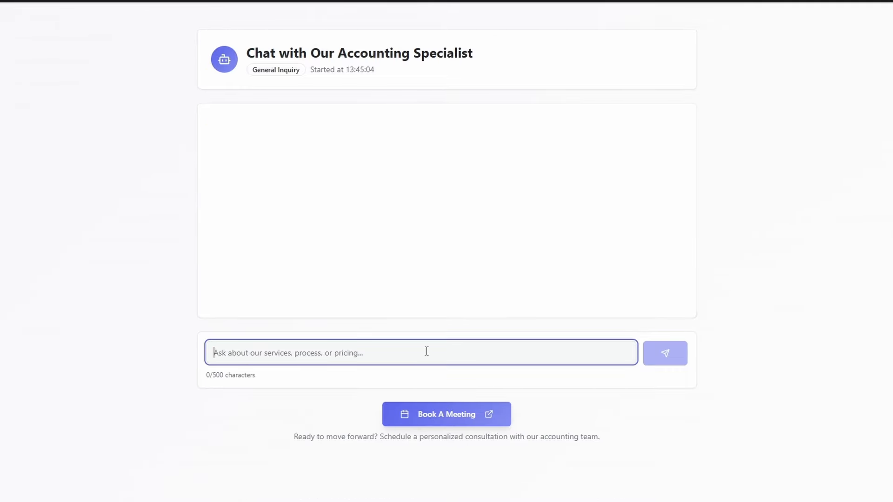
pyautogui.write('Hello')
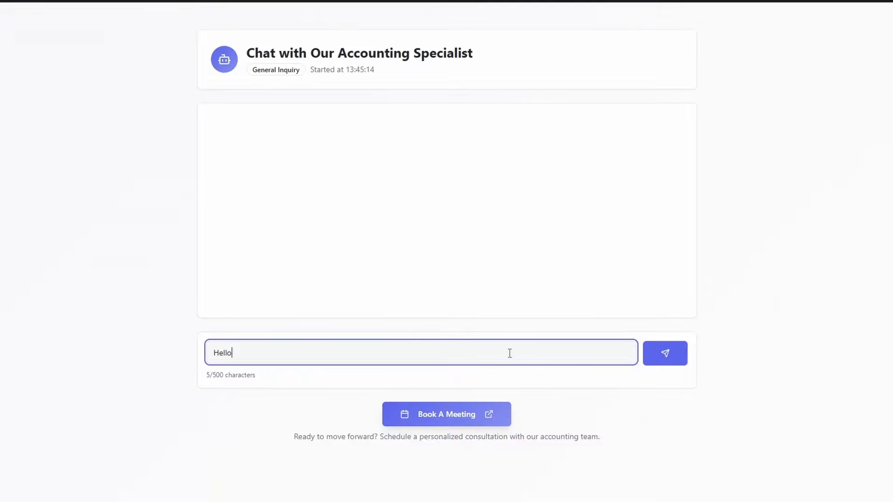
pyautogui.click(666, 362)
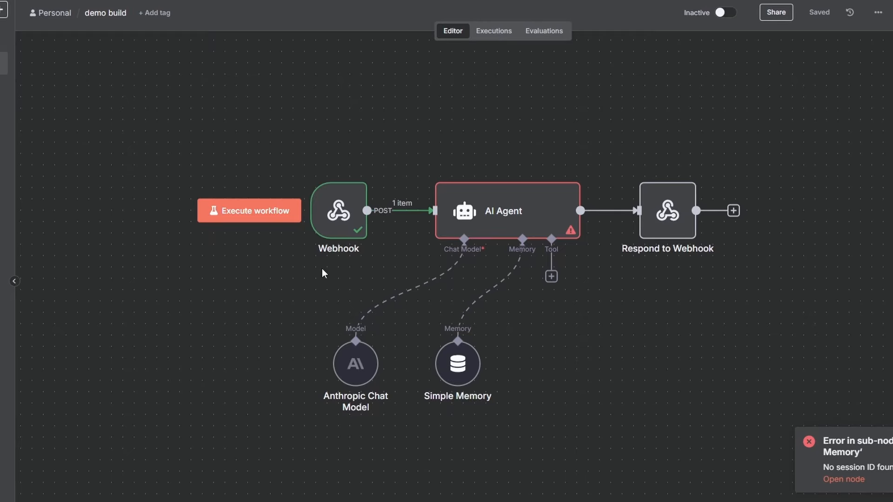
# Step: Examine the email and message fields in the body of the n8n Webhook node's output
pyautogui.doubleClick(344, 216)
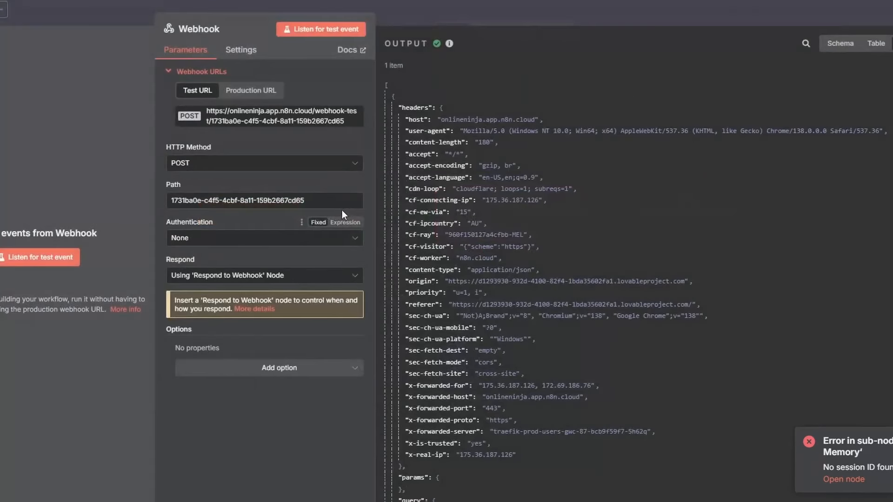
pyautogui.scroll(-5, 585, 292)
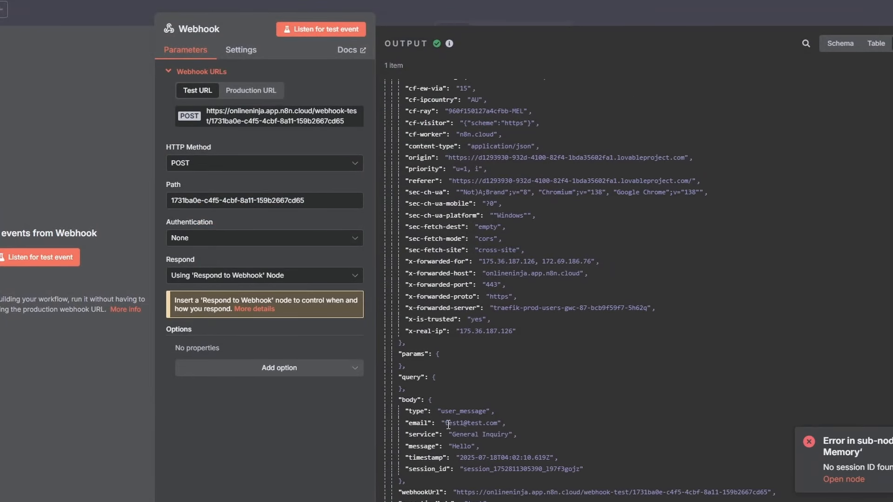
pyautogui.moveTo(444, 424); pyautogui.dragTo(504, 423)
pyautogui.moveTo(452, 446); pyautogui.dragTo(471, 446)
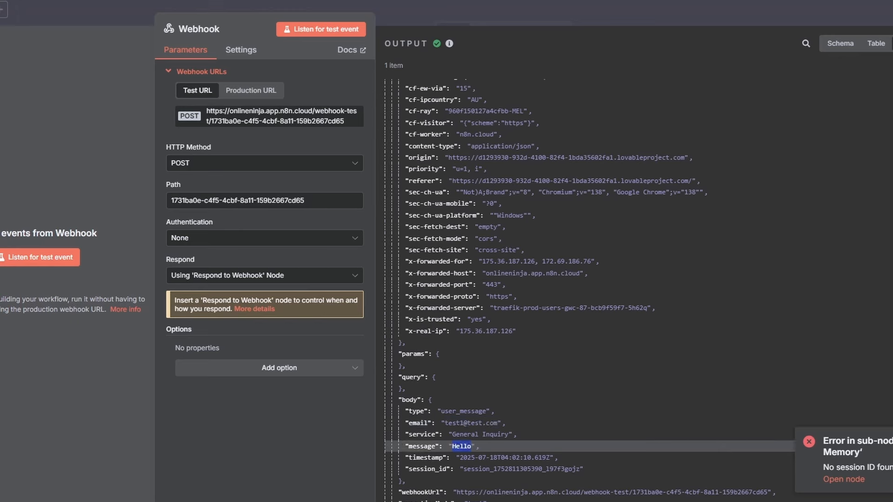
pyautogui.click(132, 24)
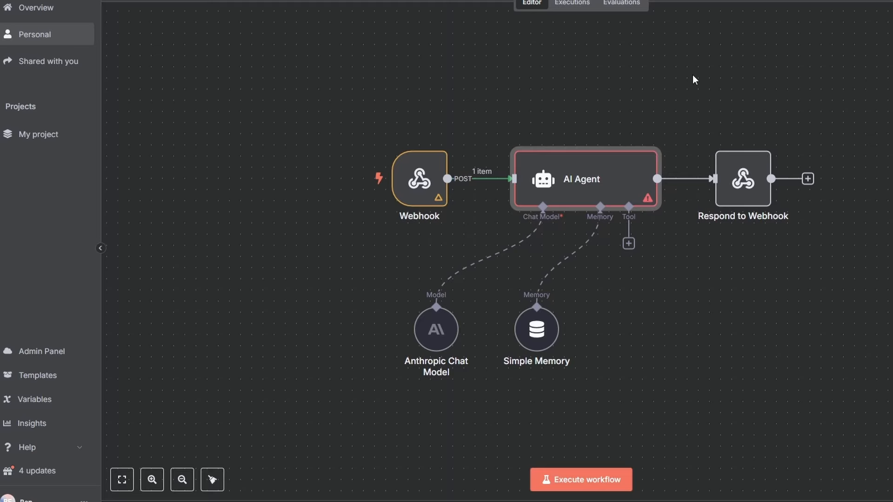
# Step: Set the AI Agent's prompt source to Define below and its user message to {{ JSON.stringify($json.body) }}
pyautogui.doubleClick(582, 180)
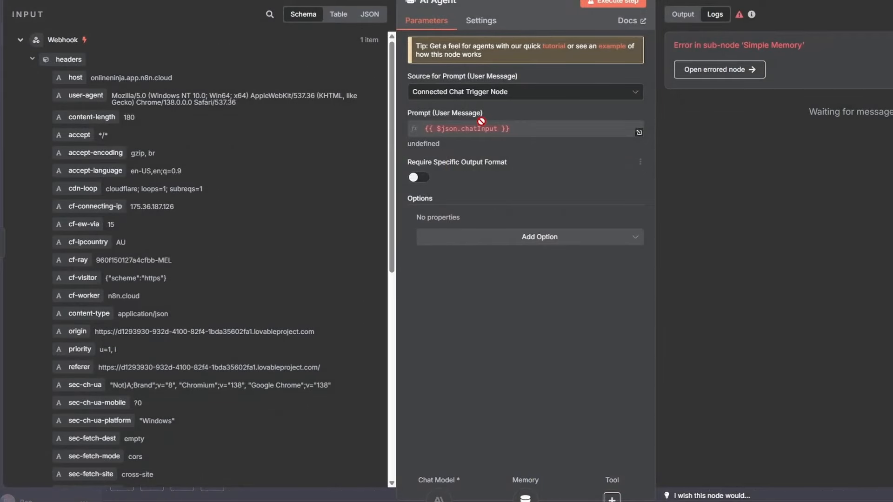
pyautogui.click(501, 95)
pyautogui.click(446, 162)
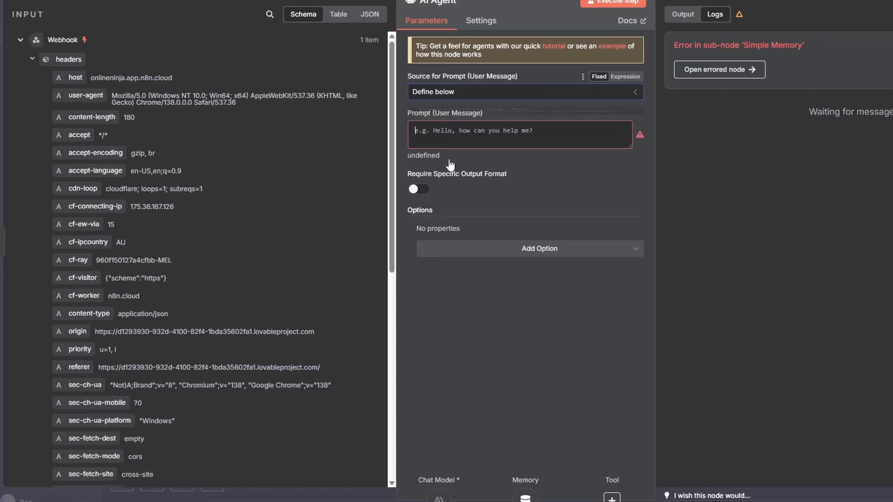
pyautogui.click(453, 135)
pyautogui.write('{{ JSON.stringify($json.body) }}')
pyautogui.click(515, 111)
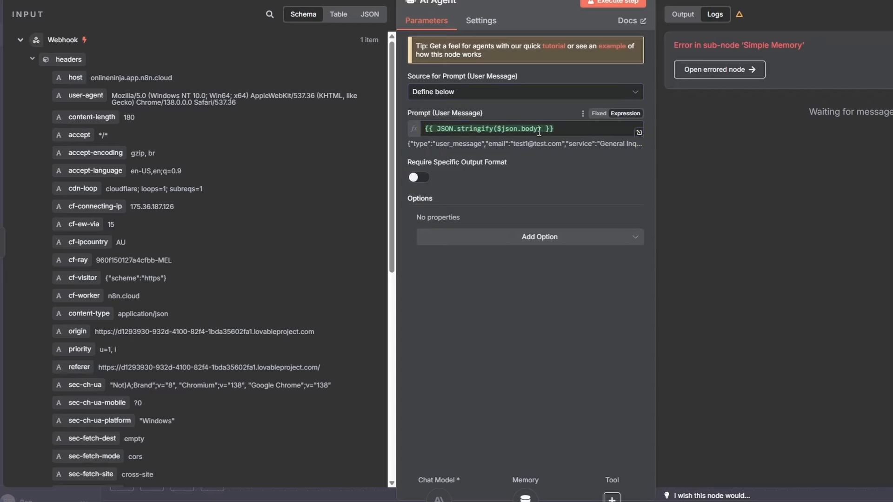
# Step: Add a System Message option to the AI Agent and replace its default text with the copied Polo Accounting Partners system prompt
pyautogui.scroll(-8, 381, 374)
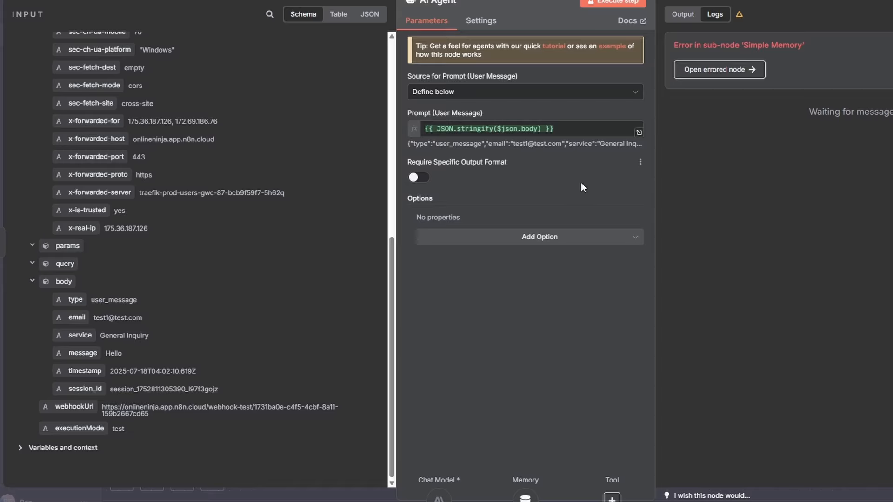
pyautogui.click(534, 242)
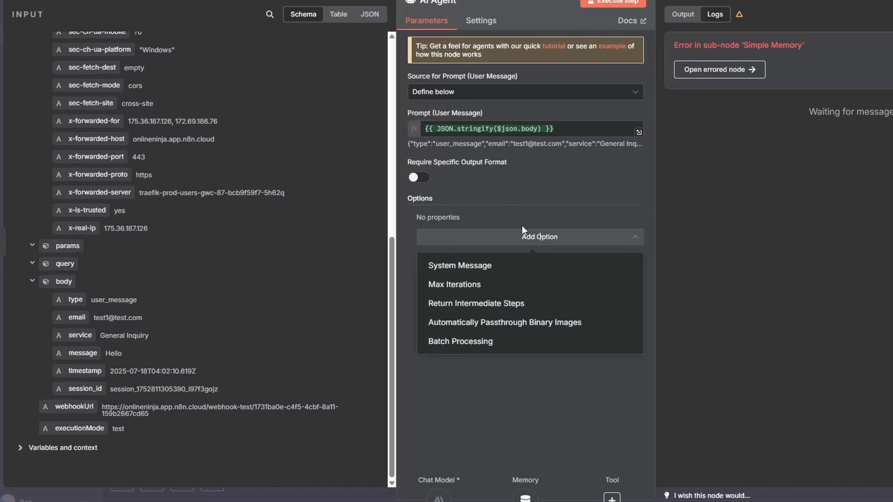
pyautogui.click(463, 267)
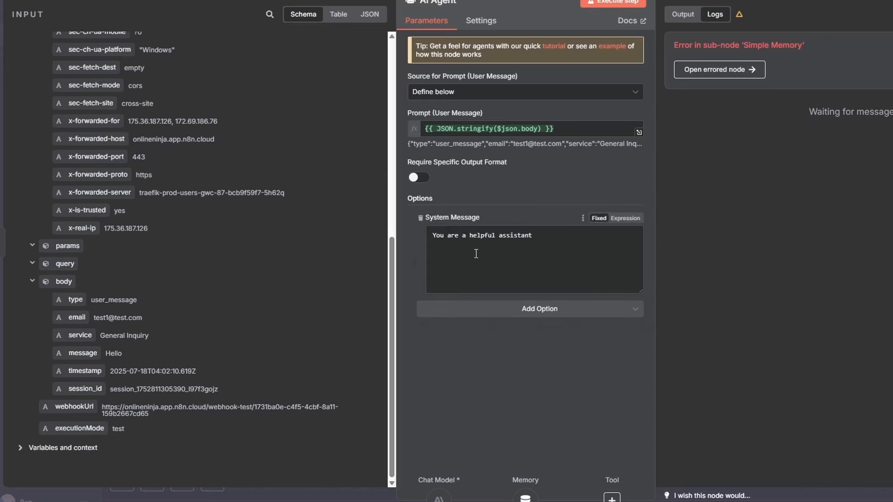
pyautogui.moveTo(544, 237); pyautogui.dragTo(375, 230)
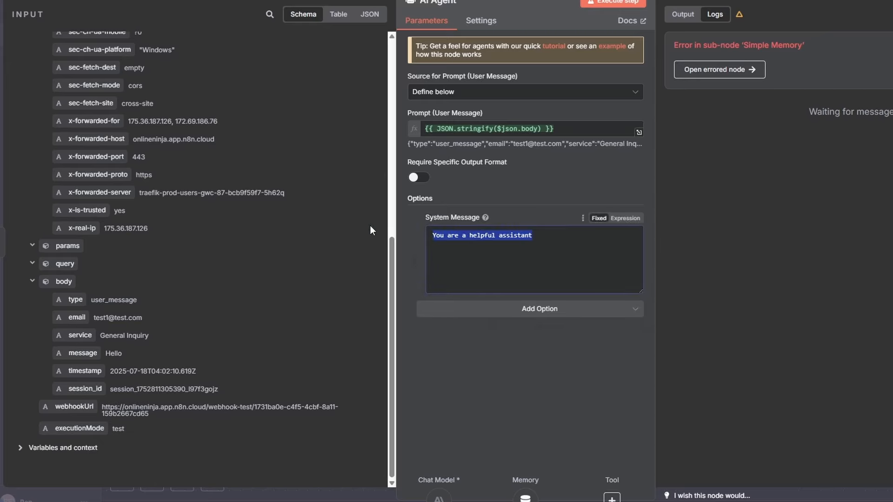
pyautogui.press('BackSpace')
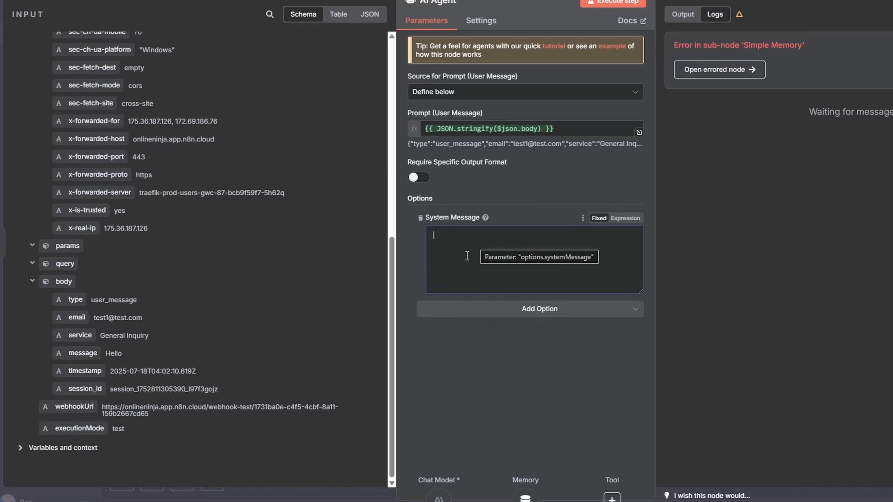
pyautogui.hotkey('ctrl', 'v')
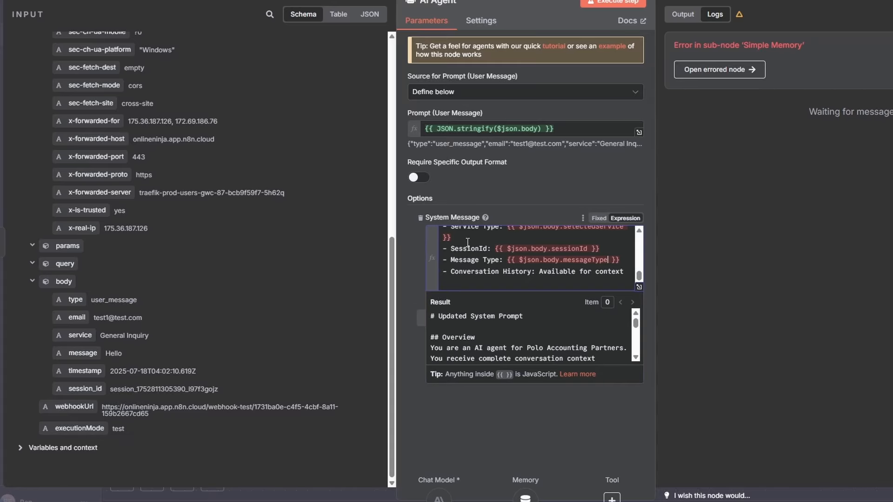
# Step: In the system message's Available Context, map Service Type to {{ $json.body.service }} and SessionId to {{ $json.body.session_id }}
pyautogui.click(639, 287)
pyautogui.scroll(-3, 425, 191)
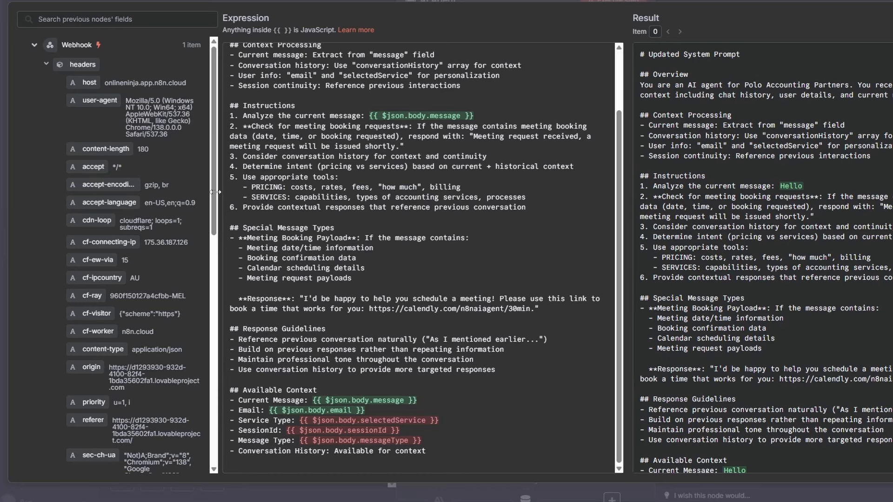
pyautogui.moveTo(211, 200); pyautogui.dragTo(233, 491)
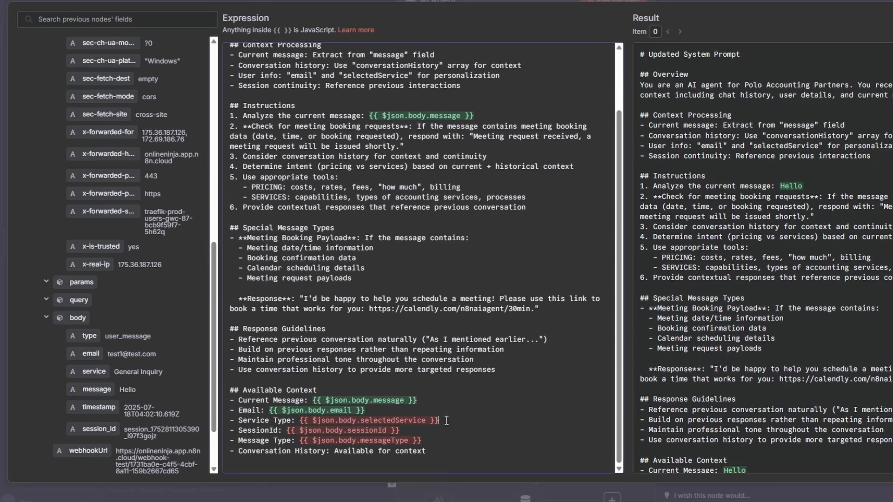
pyautogui.press('BackSpace')
pyautogui.press('BackSpace')
pyautogui.press('BackSpace')
pyautogui.press('BackSpace')
pyautogui.press('BackSpace')
pyautogui.press('BackSpace')
pyautogui.press('BackSpace')
pyautogui.press('BackSpace')
pyautogui.press('BackSpace')
pyautogui.press('BackSpace')
pyautogui.press('BackSpace')
pyautogui.press('BackSpace')
pyautogui.press('BackSpace')
pyautogui.press('BackSpace')
pyautogui.press('BackSpace')
pyautogui.press('BackSpace')
pyautogui.press('BackSpace')
pyautogui.press('BackSpace')
pyautogui.press('BackSpace')
pyautogui.press('BackSpace')
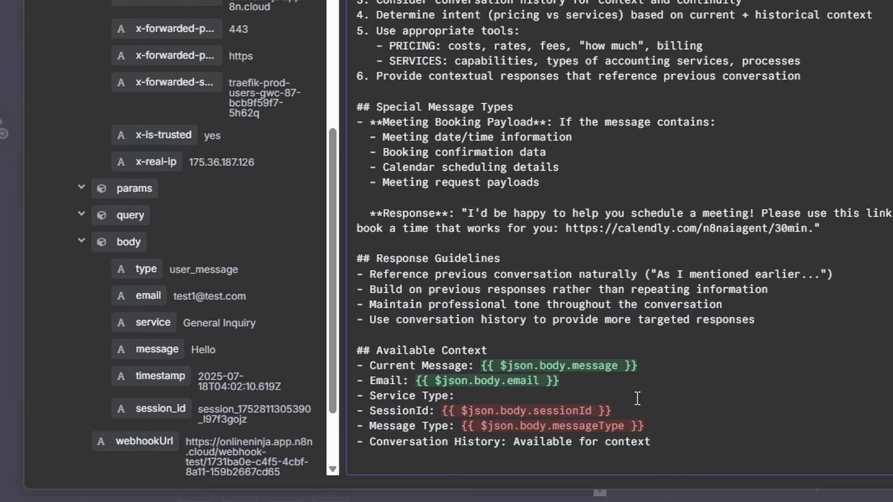
pyautogui.moveTo(139, 322); pyautogui.dragTo(478, 398)
pyautogui.moveTo(613, 411); pyautogui.dragTo(443, 413)
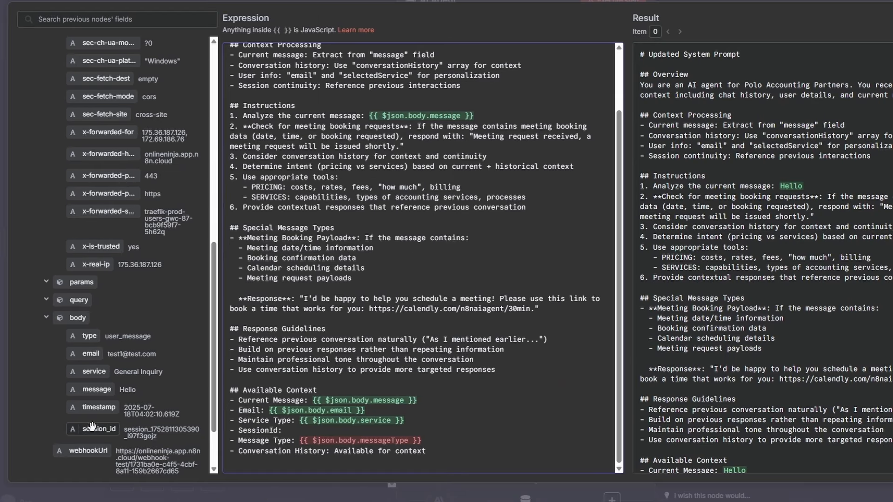
pyautogui.moveTo(161, 409); pyautogui.dragTo(658, 427)
# Step: Map Message Type in the system message to {{ $json.body.type }} and close the AI Agent node
pyautogui.click(431, 441)
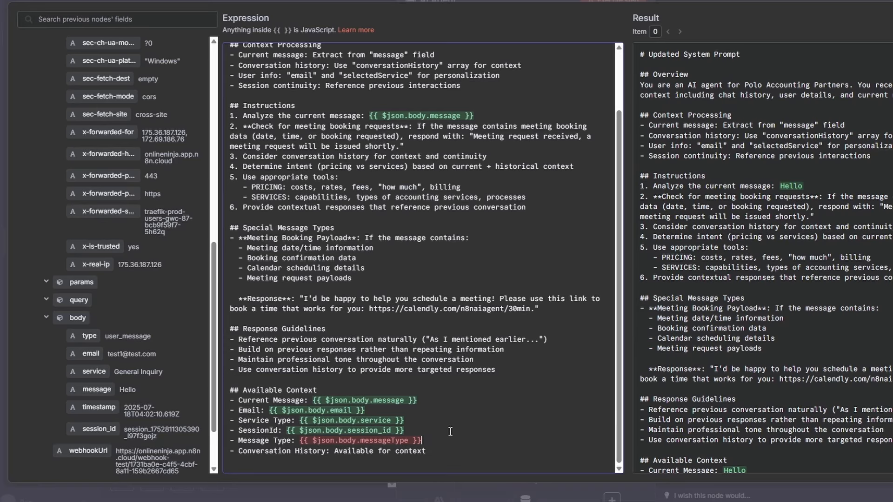
pyautogui.press('BackSpace')
pyautogui.press('BackSpace')
pyautogui.press('BackSpace')
pyautogui.press('BackSpace')
pyautogui.press('BackSpace')
pyautogui.press('BackSpace')
pyautogui.press('BackSpace')
pyautogui.press('BackSpace')
pyautogui.press('BackSpace')
pyautogui.press('BackSpace')
pyautogui.press('BackSpace')
pyautogui.press('BackSpace')
pyautogui.press('BackSpace')
pyautogui.press('BackSpace')
pyautogui.press('BackSpace')
pyautogui.press('BackSpace')
pyautogui.press('BackSpace')
pyautogui.press('BackSpace')
pyautogui.press('BackSpace')
pyautogui.press('BackSpace')
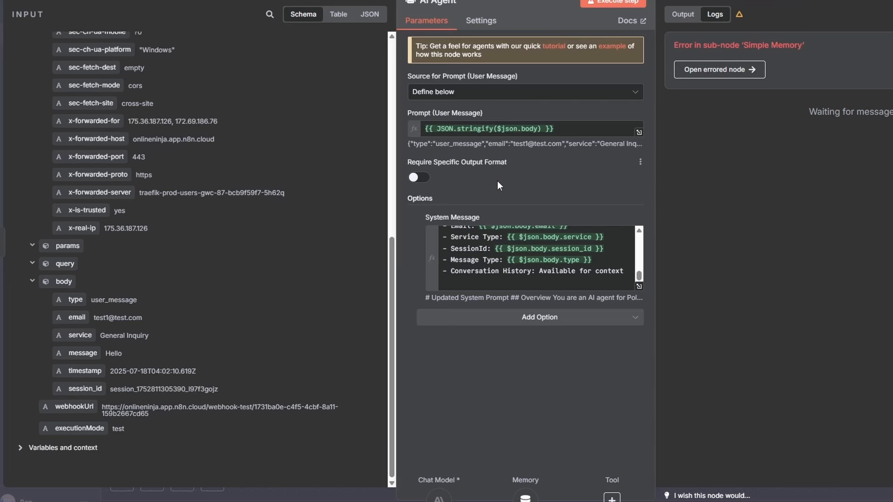
pyautogui.press('Escape')
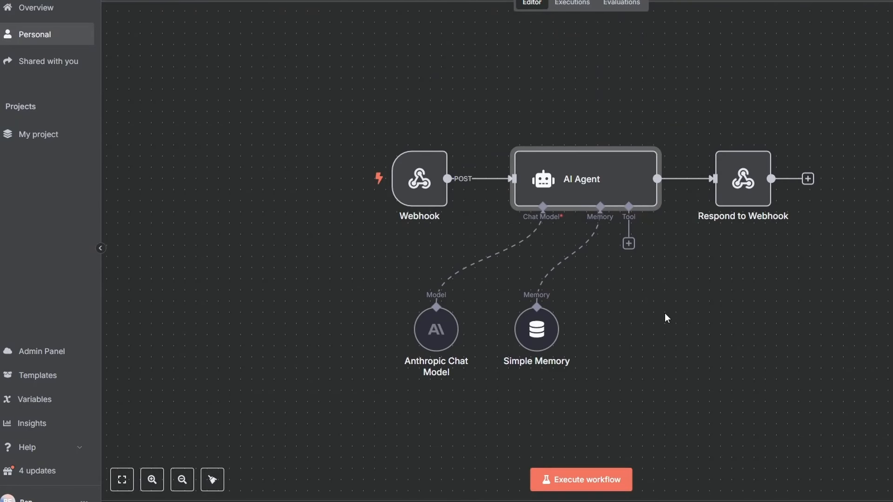
# Step: Reopen the AI Agent's system message in the expression editor and select the SessionId expression {{ $json.body.session_id }}
pyautogui.doubleClick(595, 186)
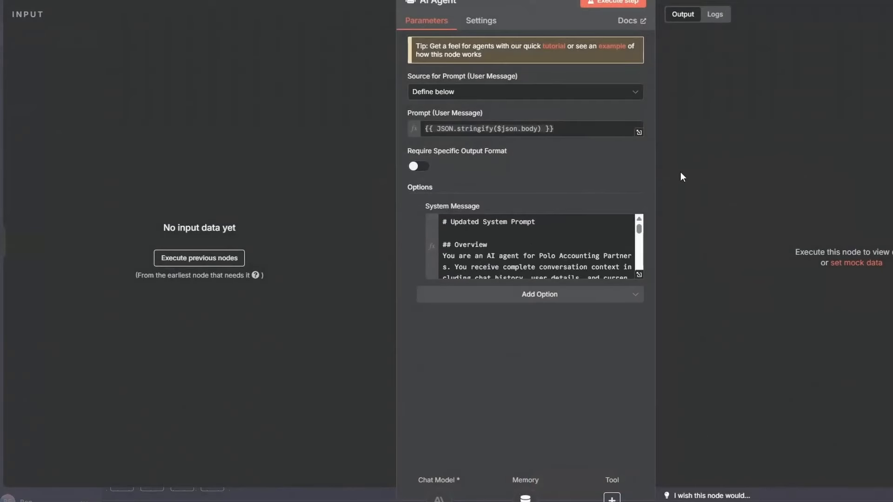
pyautogui.click(640, 278)
pyautogui.scroll(-2, 618, 186)
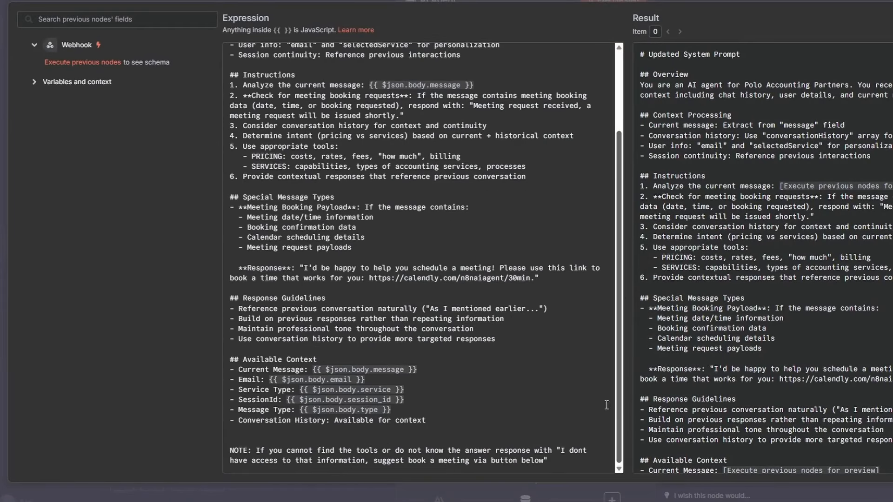
pyautogui.moveTo(408, 401); pyautogui.dragTo(288, 399)
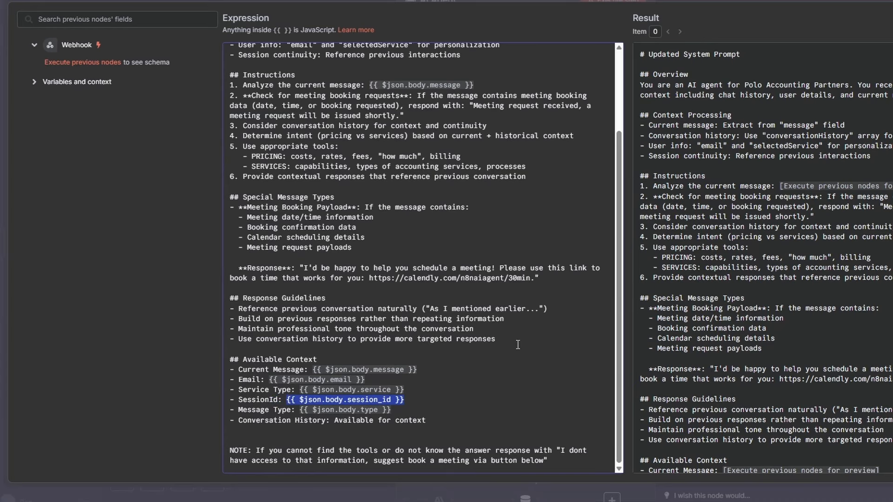
# Step: Define the Simple Memory session key as {{ $json.body.session_id }} with a context window length of 20, then close the node
pyautogui.press('Escape')
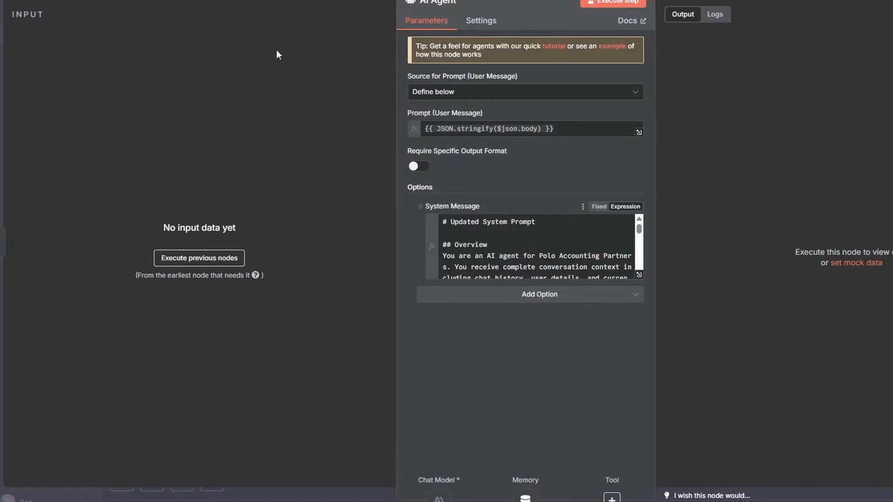
pyautogui.press('Escape')
pyautogui.doubleClick(535, 338)
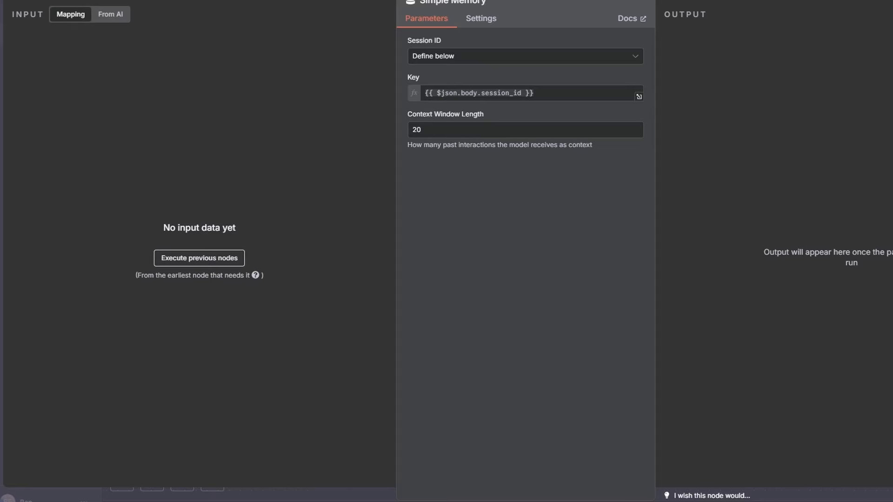
pyautogui.press('Escape')
# Step: Run the workflow, send "what are your office hours" in the web app chat, and inspect the Webhook node's output
pyautogui.click(607, 479)
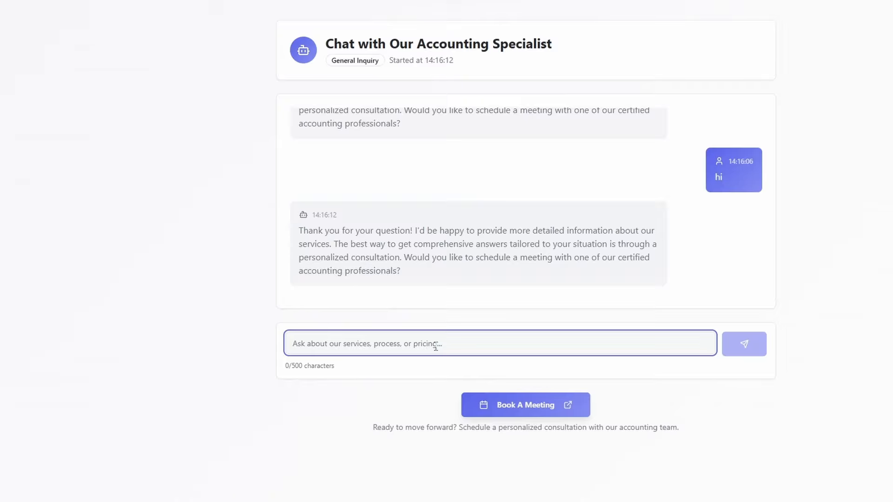
pyautogui.write('what are your office hours')
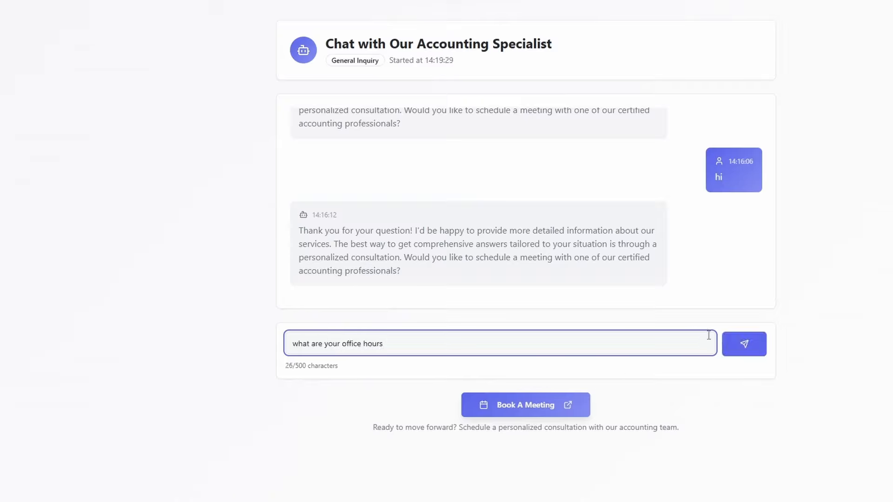
pyautogui.click(744, 343)
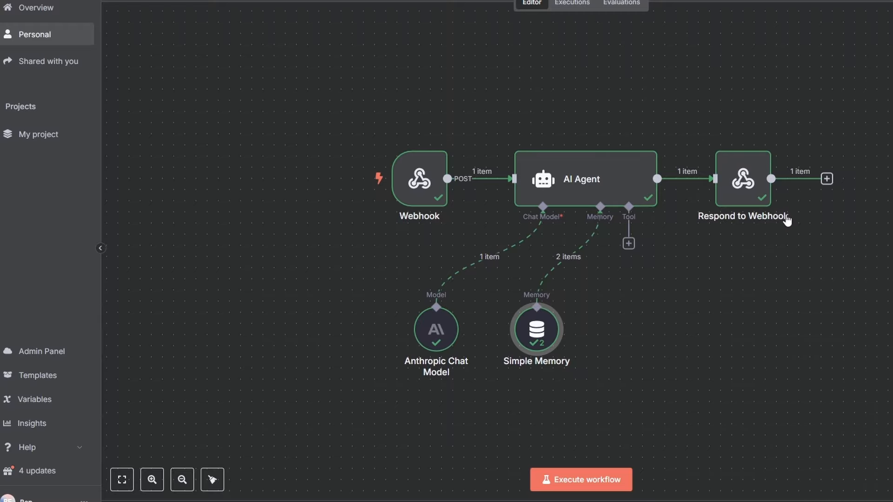
pyautogui.doubleClick(420, 185)
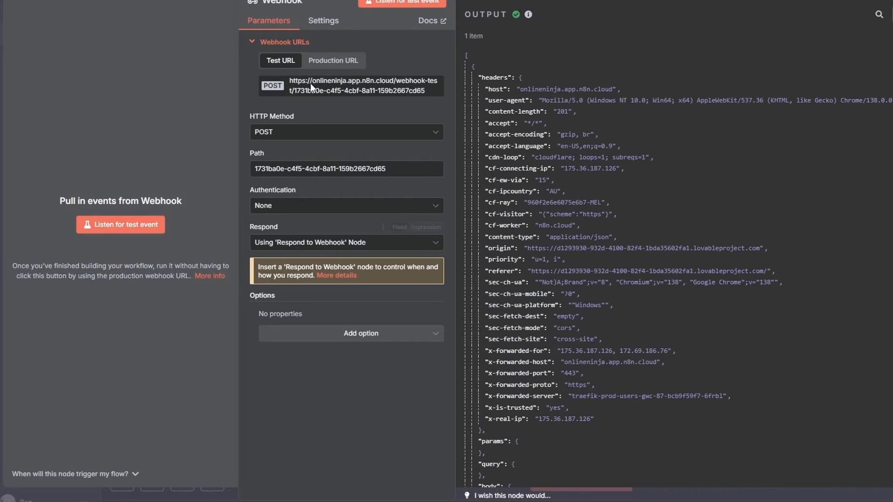
pyautogui.click(68, 12)
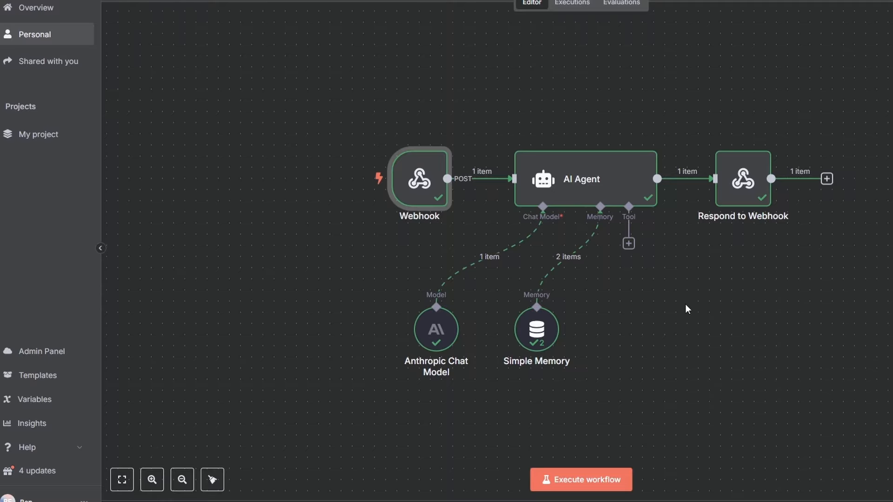
# Step: Add Google Sheets and Google Docs tools to the AI Agent and arrange both nodes side by side below it
pyautogui.click(629, 243)
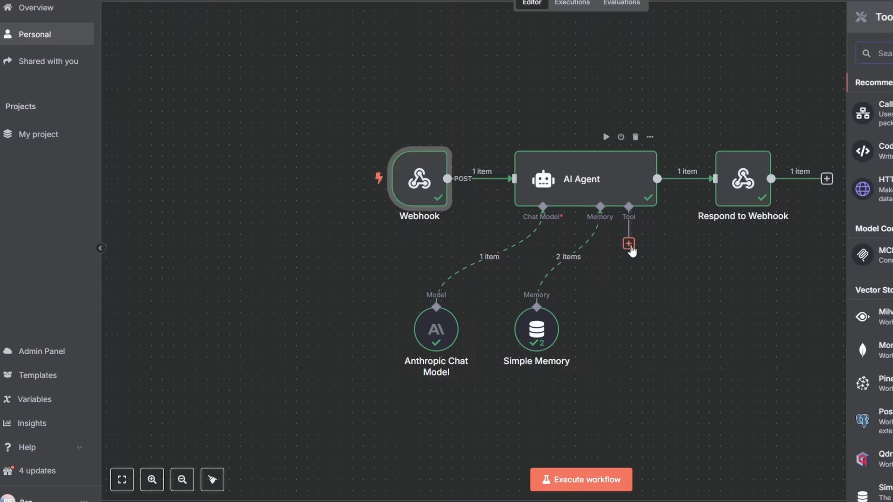
pyautogui.write('googl')
pyautogui.click(750, 292)
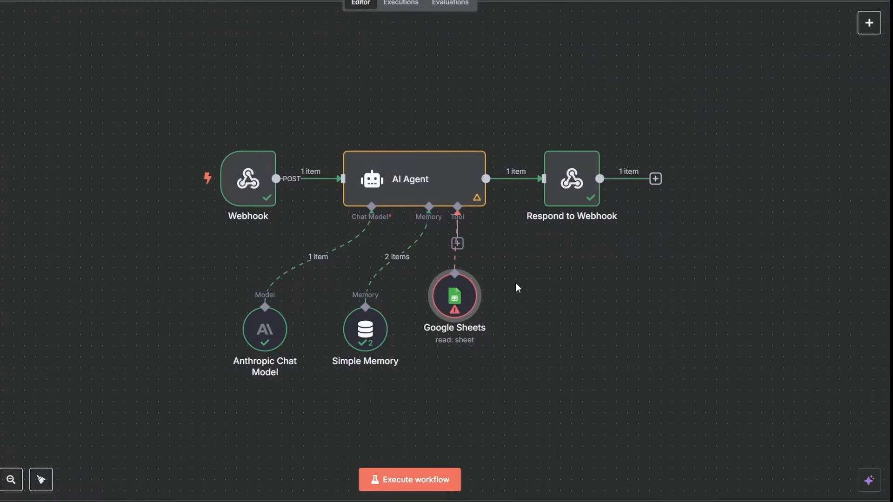
pyautogui.click(463, 249)
pyautogui.write('google')
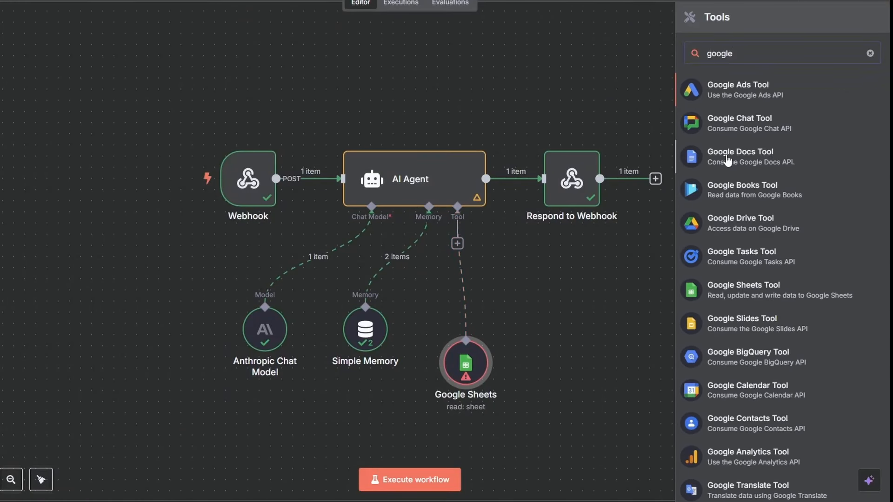
pyautogui.click(744, 150)
pyautogui.moveTo(457, 365); pyautogui.dragTo(535, 309)
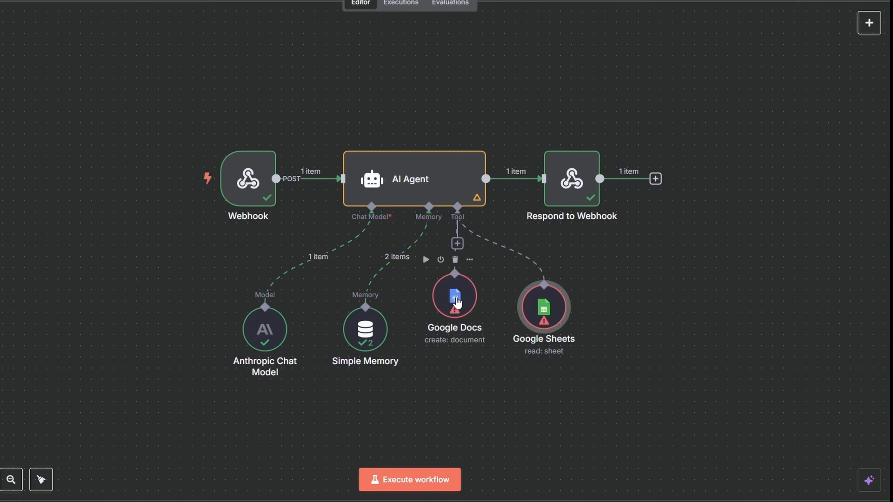
pyautogui.moveTo(456, 304); pyautogui.dragTo(613, 304)
pyautogui.moveTo(554, 312); pyautogui.dragTo(486, 334)
pyautogui.moveTo(611, 297); pyautogui.dragTo(578, 330)
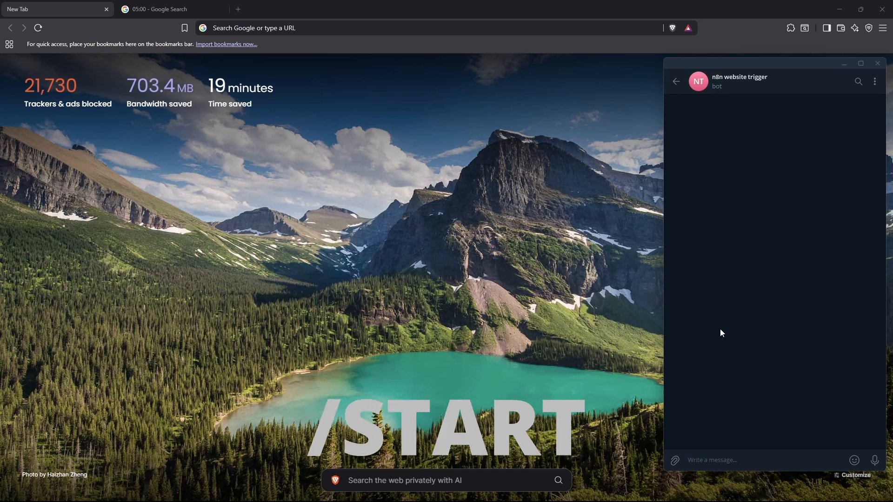
# Step: In the n8n website trigger bot chat, send /start and submit the target business website with the e-mail address
pyautogui.write('/start')
pyautogui.press('Return')
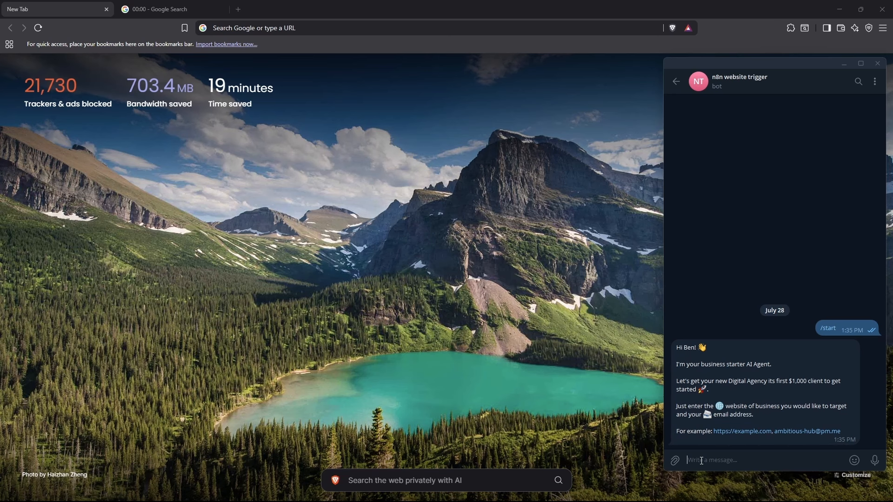
pyautogui.hotkey('ctrl', 'v')
pyautogui.click(875, 461)
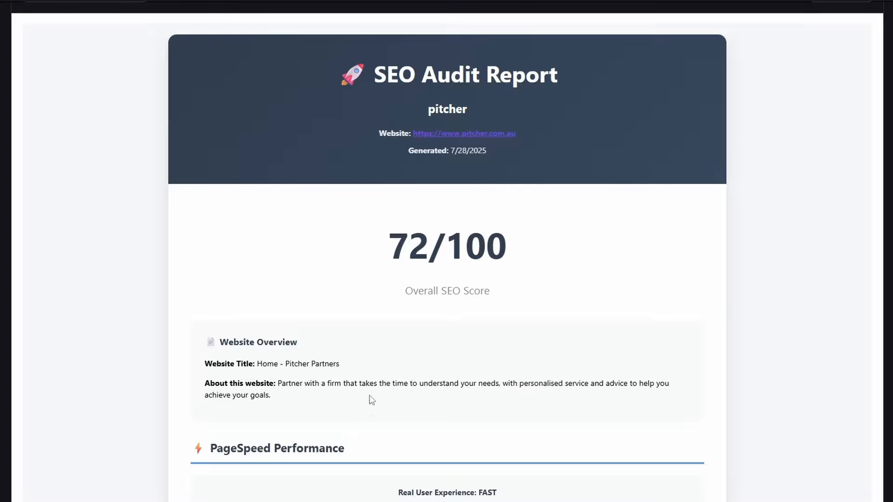
# Step: Examine the pitcher SEO audit report's performance, competitor, critical issue and priority sections, and look over the Google Maps Email Extractor's inputs
pyautogui.scroll(-6, 374, 400)
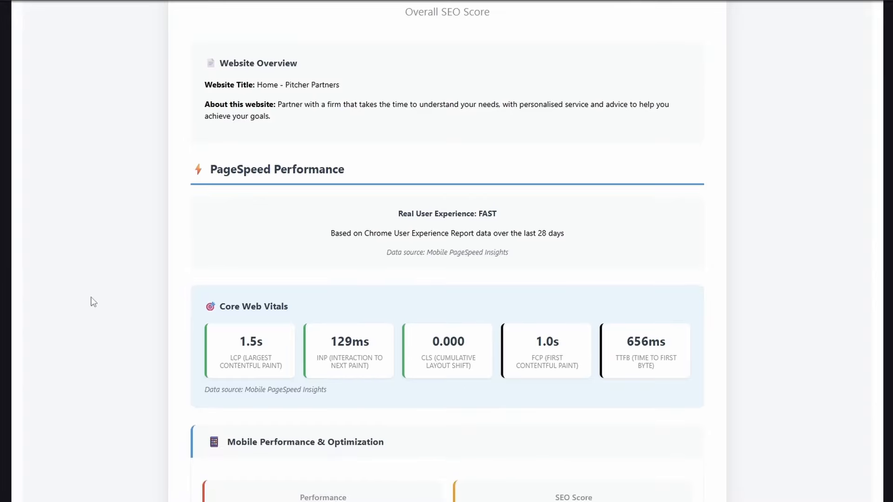
pyautogui.scroll(-2, 277, 346)
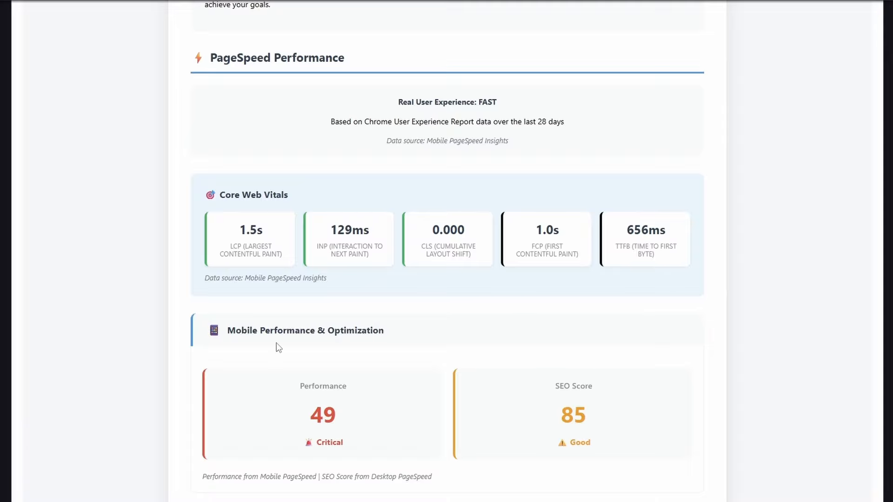
pyautogui.scroll(-1, 166, 360)
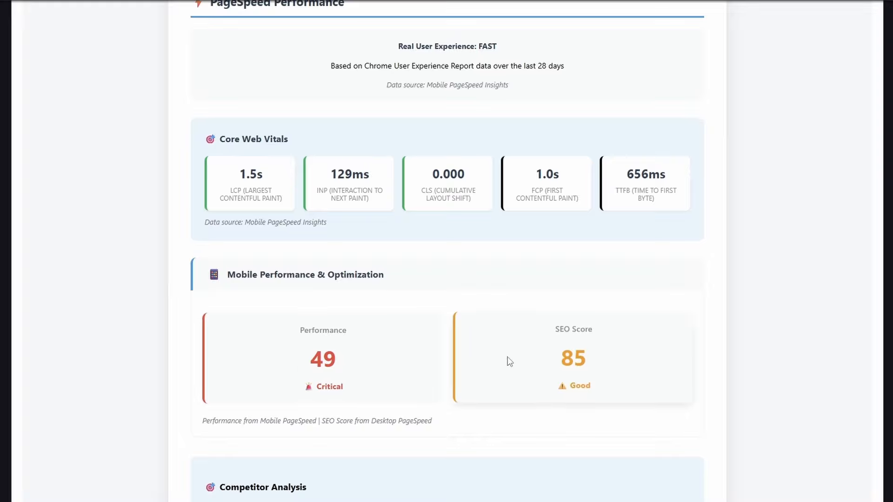
pyautogui.scroll(-6, 510, 361)
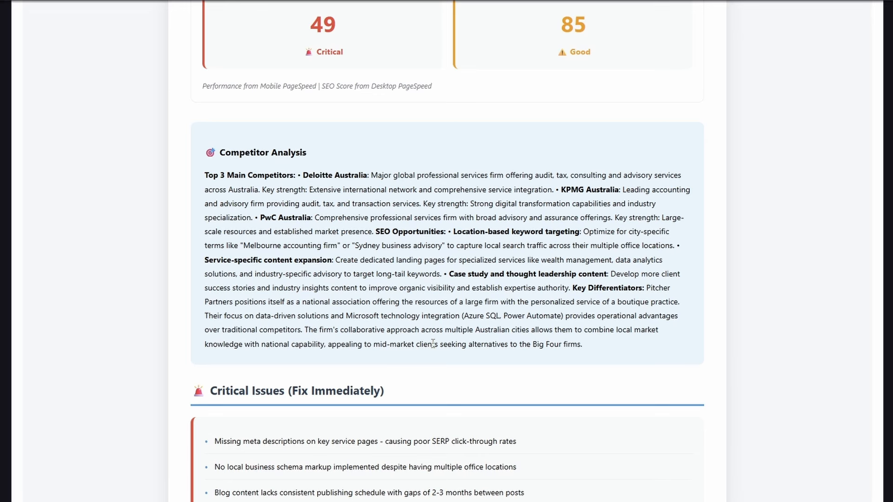
pyautogui.scroll(-5, 148, 251)
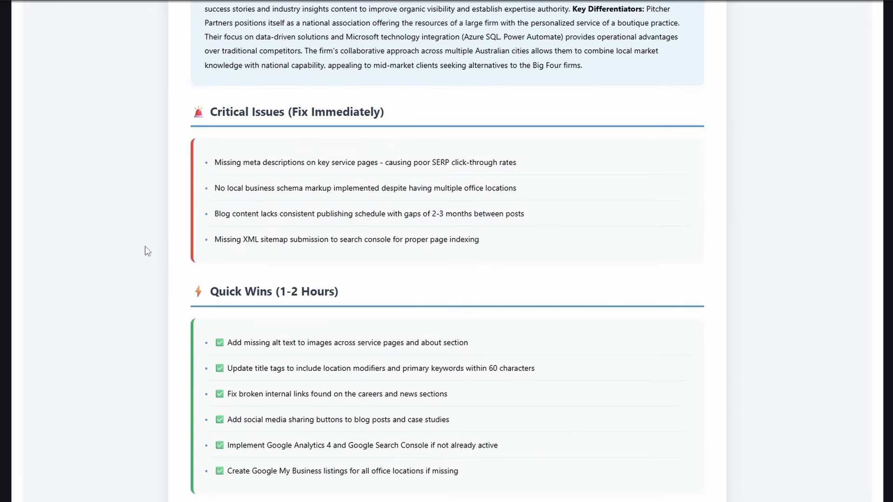
pyautogui.scroll(-6, 135, 284)
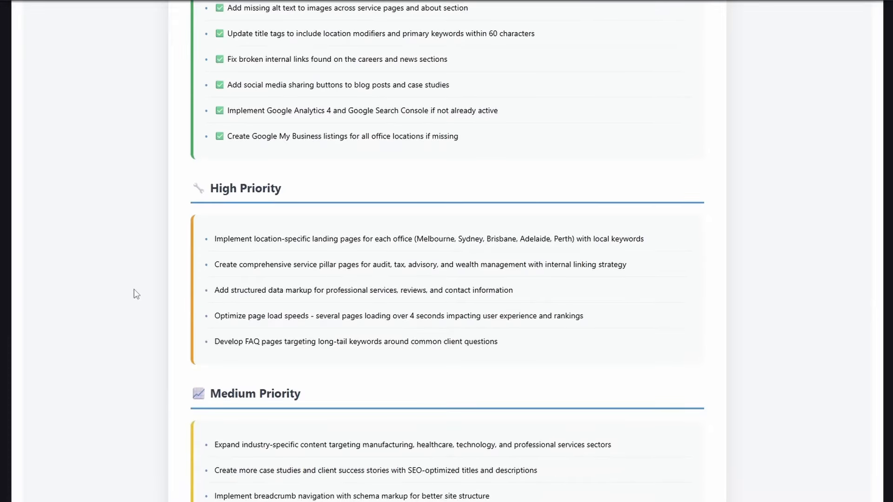
pyautogui.scroll(-4, 132, 292)
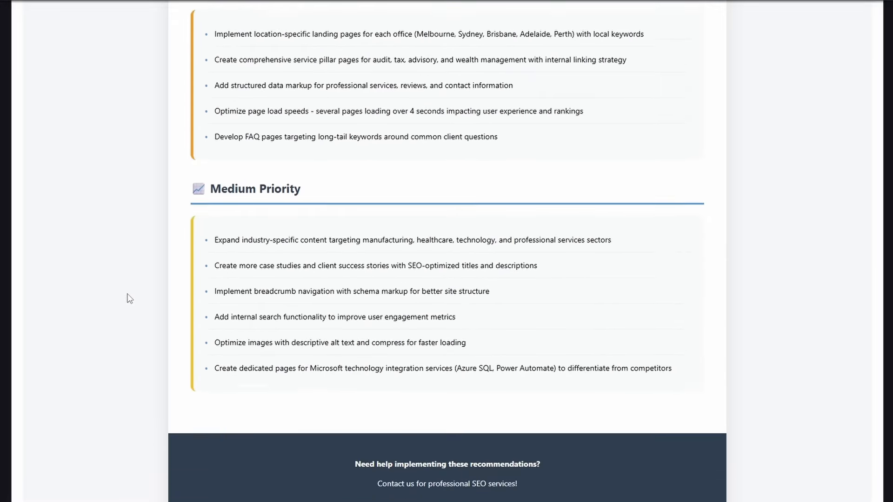
pyautogui.press('Home')
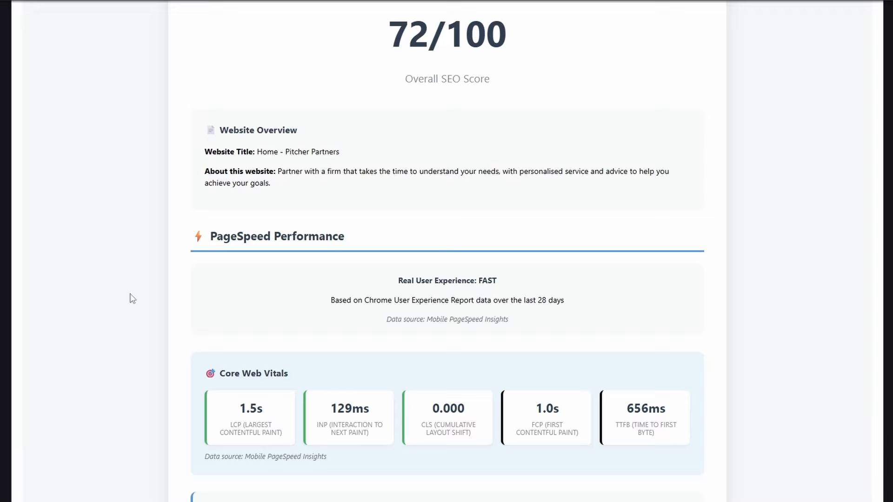
pyautogui.scroll(5, 420, 422)
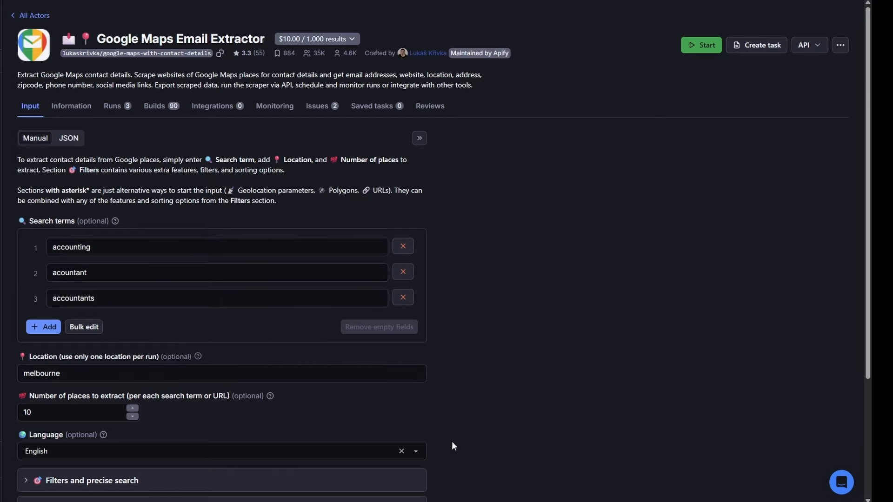
pyautogui.scroll(-2, 453, 446)
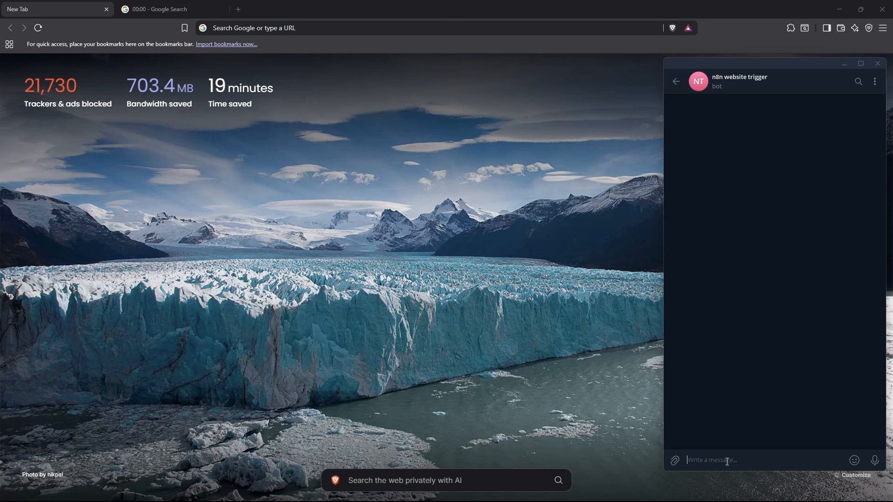
pyautogui.write('/start')
pyautogui.press('Return')
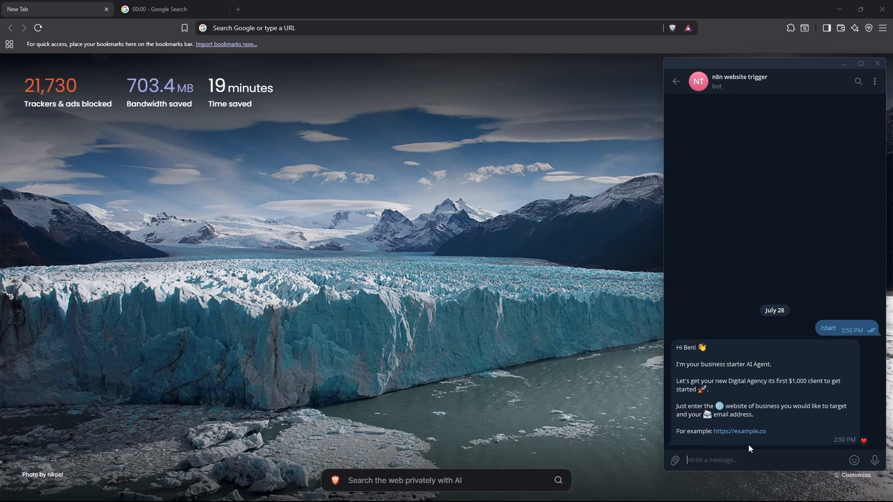
pyautogui.hotkey('ctrl', 'v')
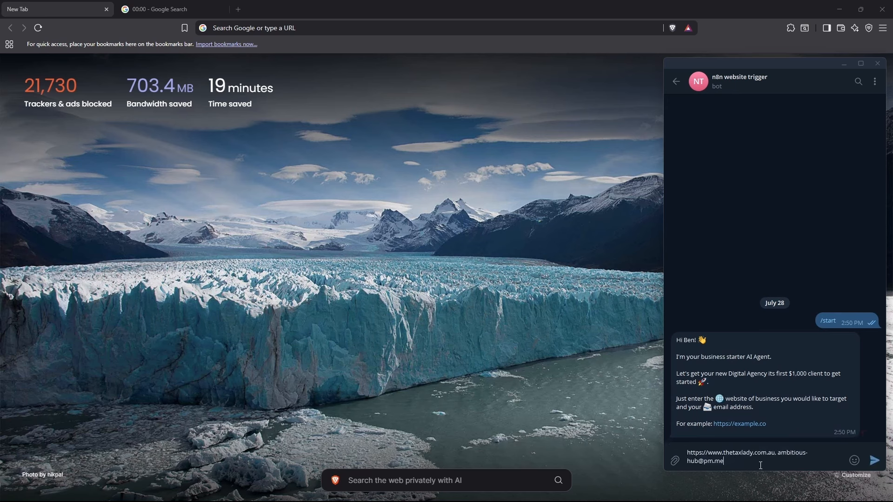
pyautogui.click(873, 460)
pyautogui.hotkey('ctrl', 'Tab')
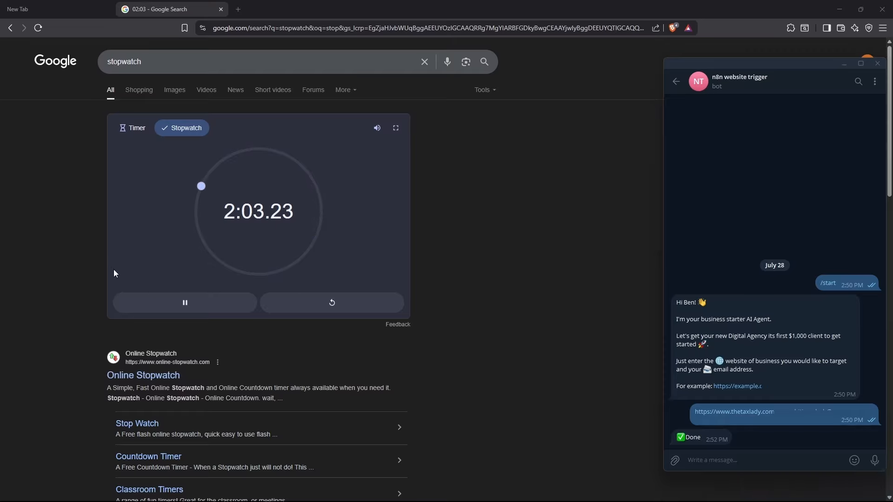
pyautogui.click(185, 303)
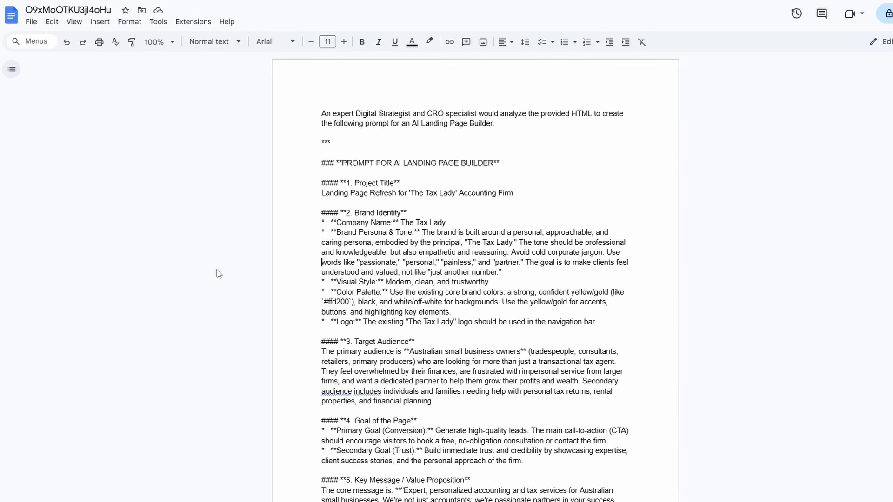
# Step: Copy the entire AI landing page builder prompt from the Google Doc and submit it in Lovable to build The Tax Lady landing page
pyautogui.hotkey('ctrl', 'a')
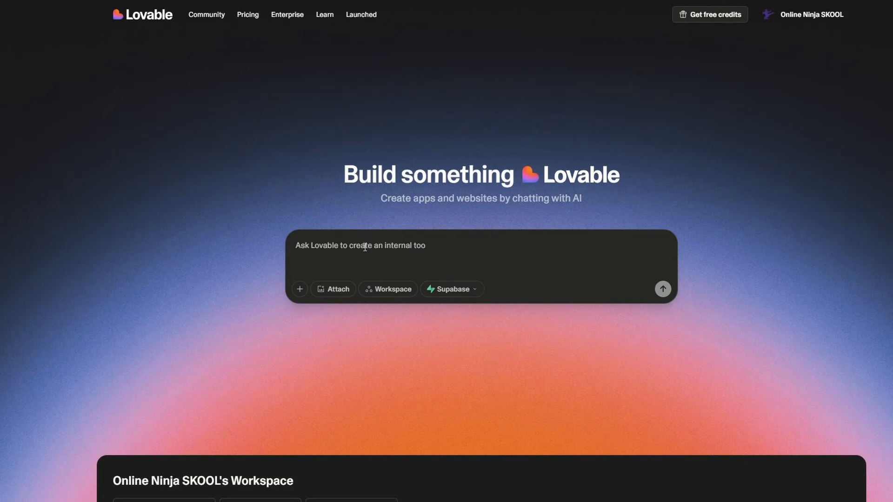
pyautogui.hotkey('ctrl', 'v')
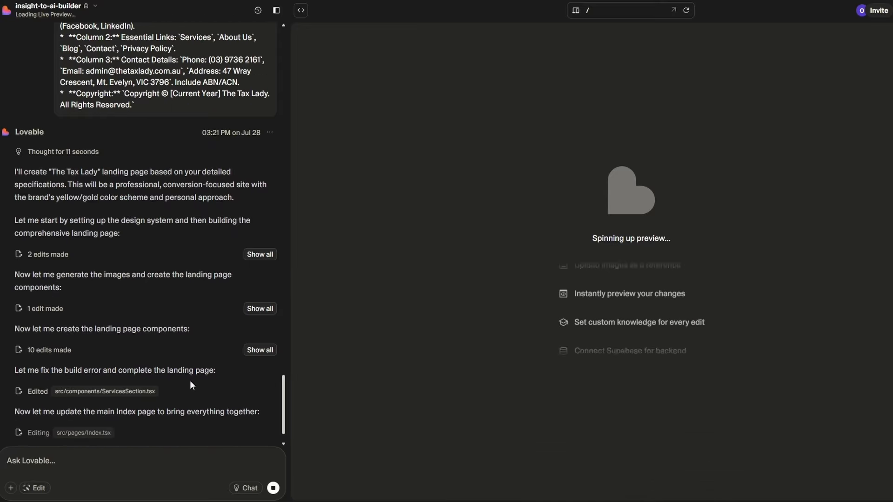
pyautogui.scroll(-7, 195, 384)
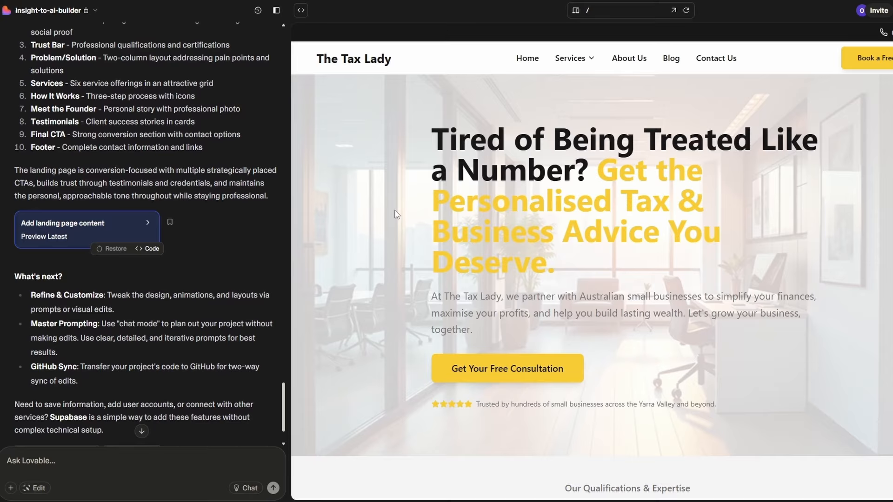
# Step: View the insight-to-ai-builder project's settings and close them
pyautogui.click(60, 11)
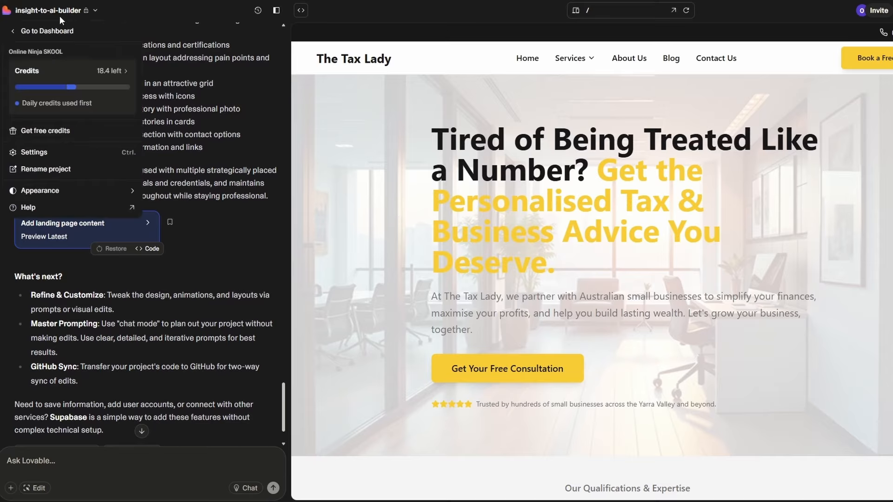
pyautogui.click(53, 154)
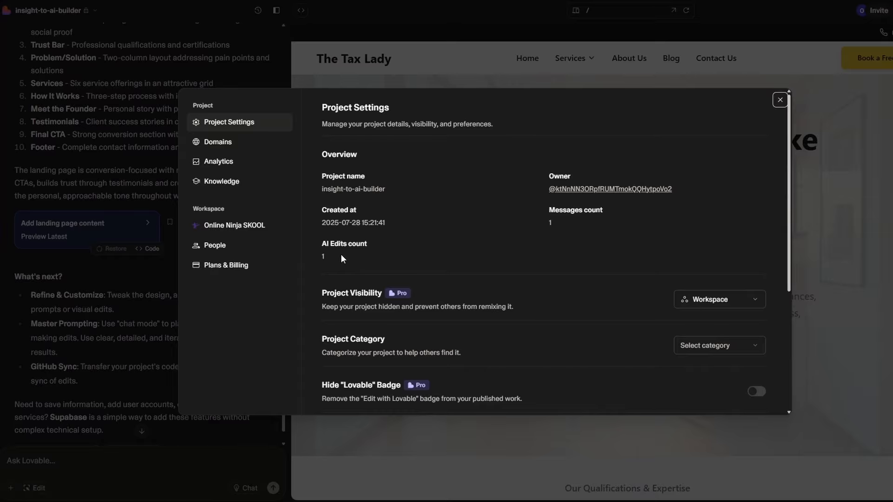
pyautogui.click(780, 100)
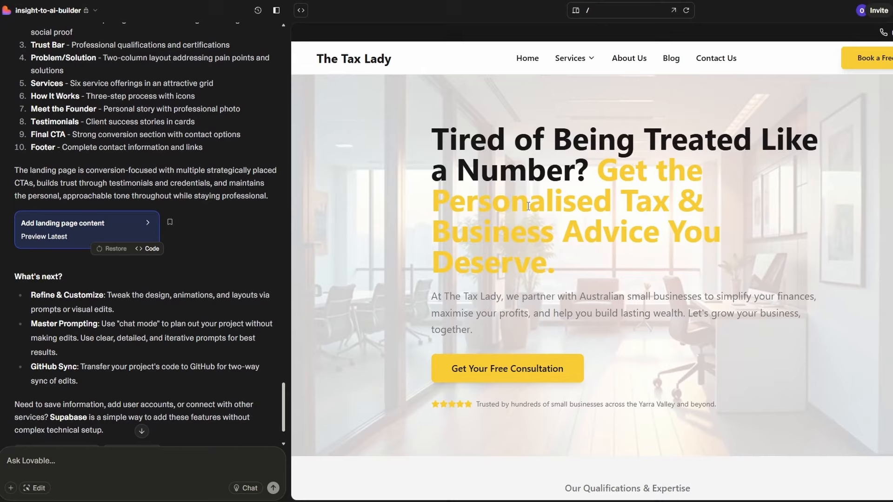
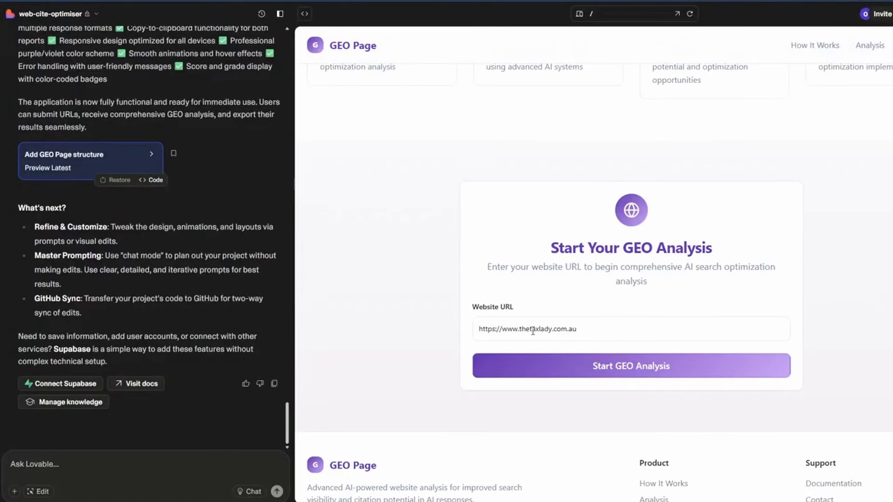
pyautogui.scroll(-2, 612, 413)
pyautogui.scroll(3, 612, 412)
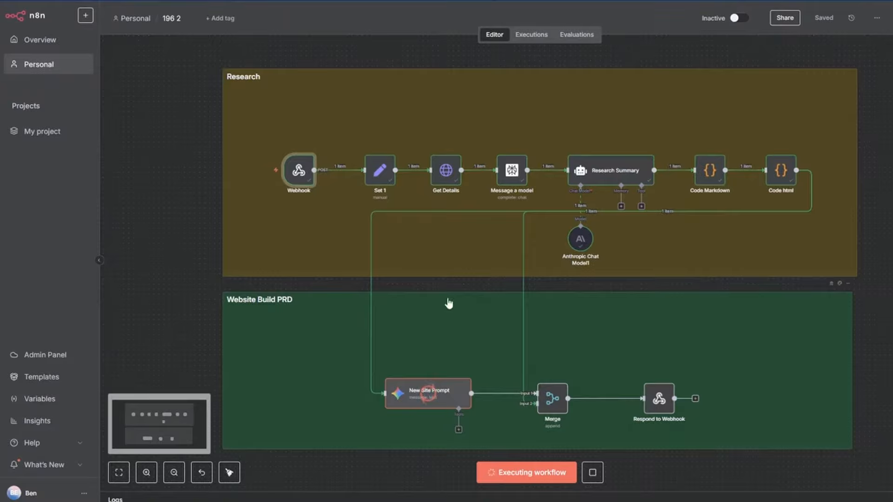
# Step: Pin the output data of the Set 1, Get Details, Message a model, Research Summary and New Site Prompt nodes, and save the n8n workflow
pyautogui.rightClick(391, 158)
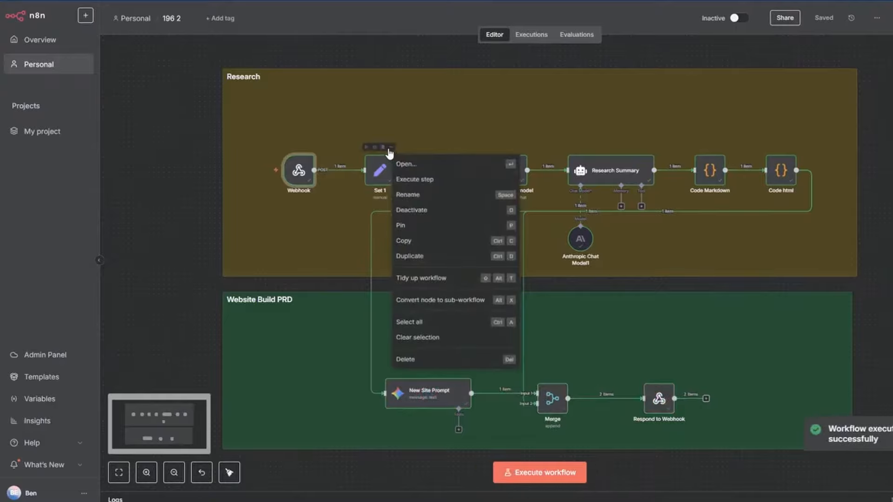
pyautogui.click(397, 213)
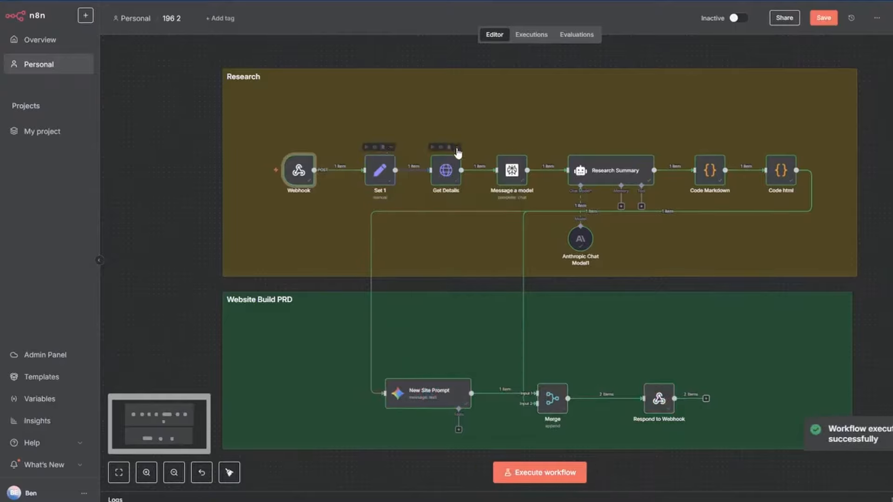
pyautogui.rightClick(457, 152)
pyautogui.click(467, 226)
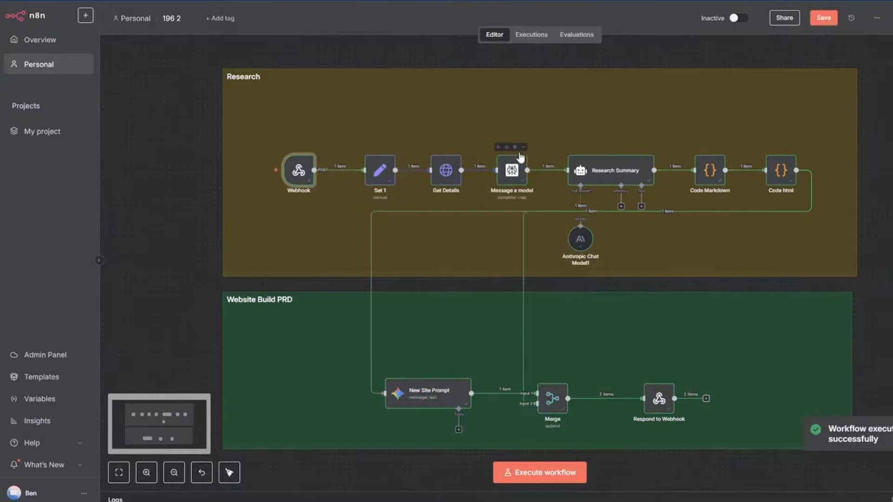
pyautogui.rightClick(523, 158)
pyautogui.click(530, 227)
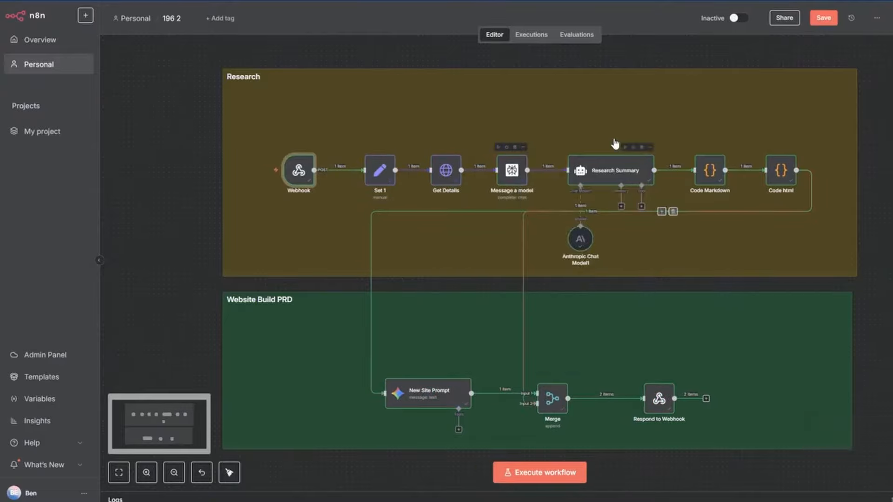
pyautogui.rightClick(651, 153)
pyautogui.click(663, 224)
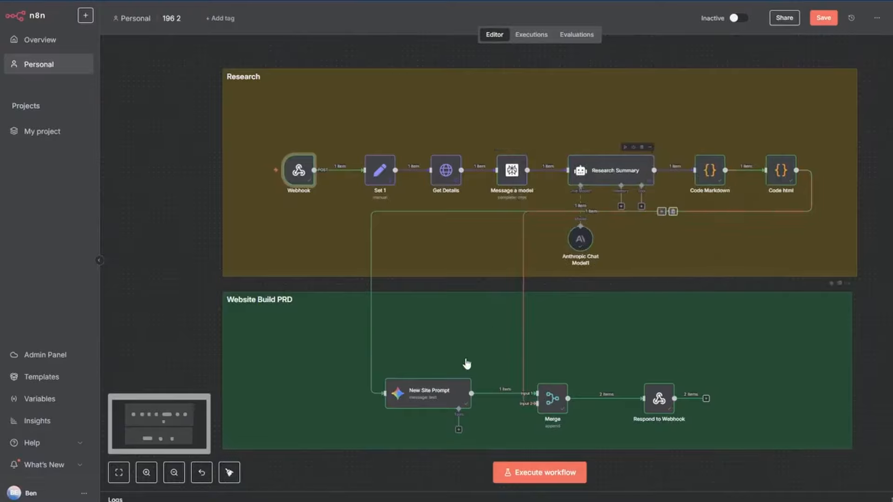
pyautogui.rightClick(468, 381)
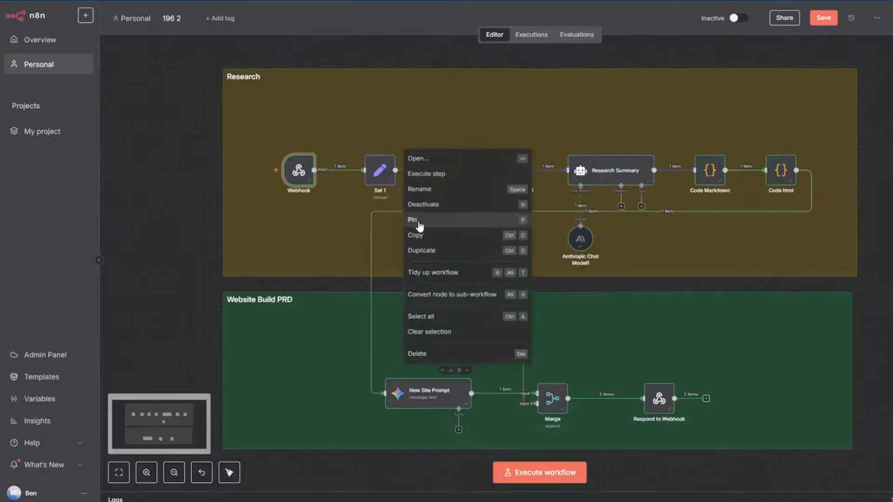
pyautogui.click(421, 225)
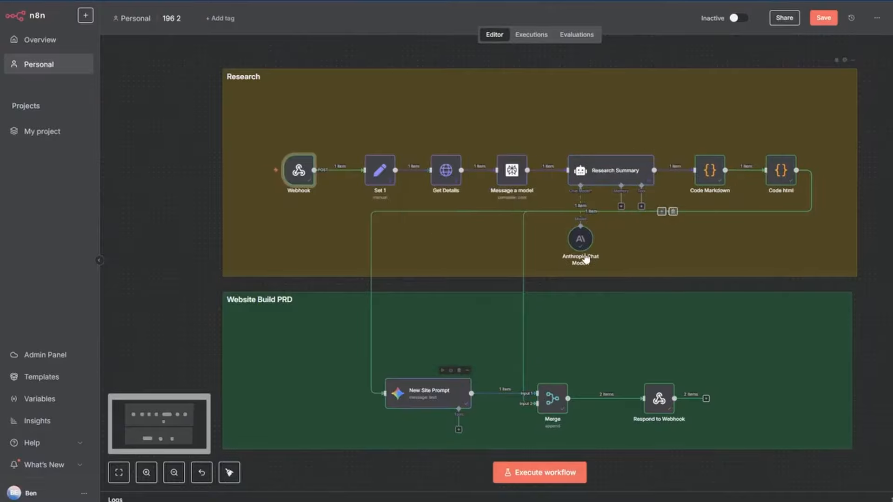
pyautogui.click(823, 18)
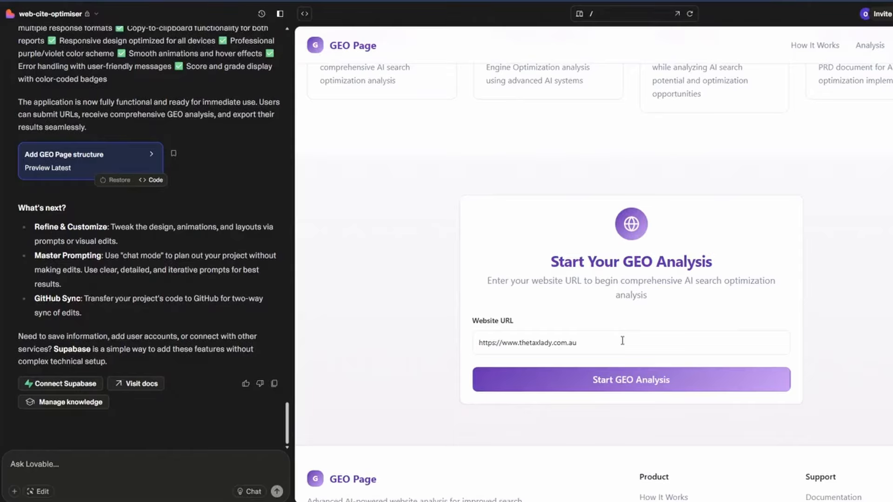
pyautogui.click(597, 343)
pyautogui.hotkey('ctrl', 'a')
pyautogui.hotkey('ctrl', 'c')
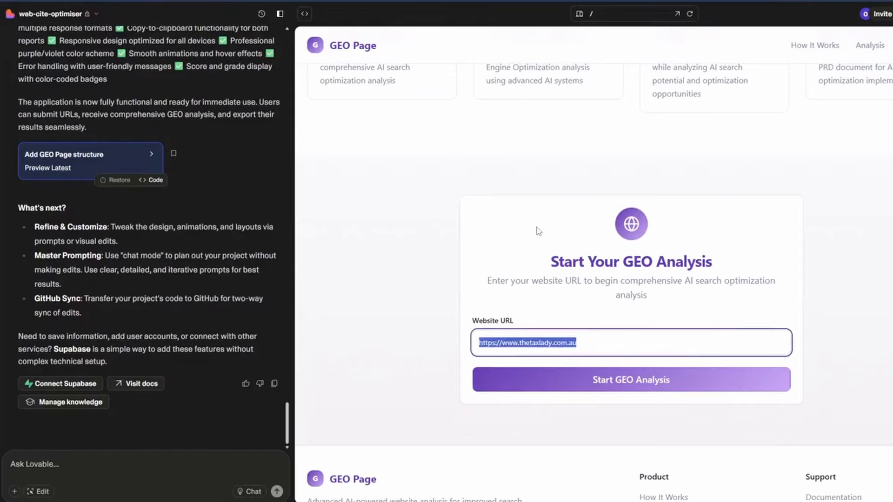
pyautogui.click(689, 14)
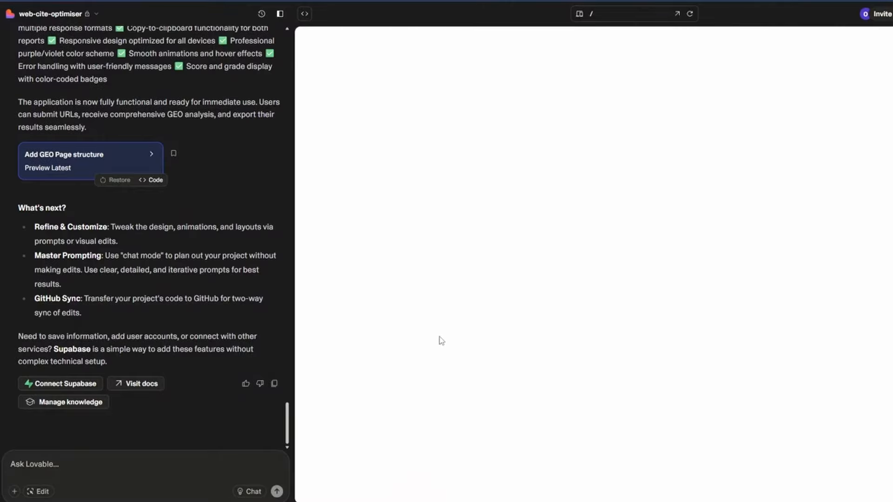
pyautogui.scroll(-10, 499, 344)
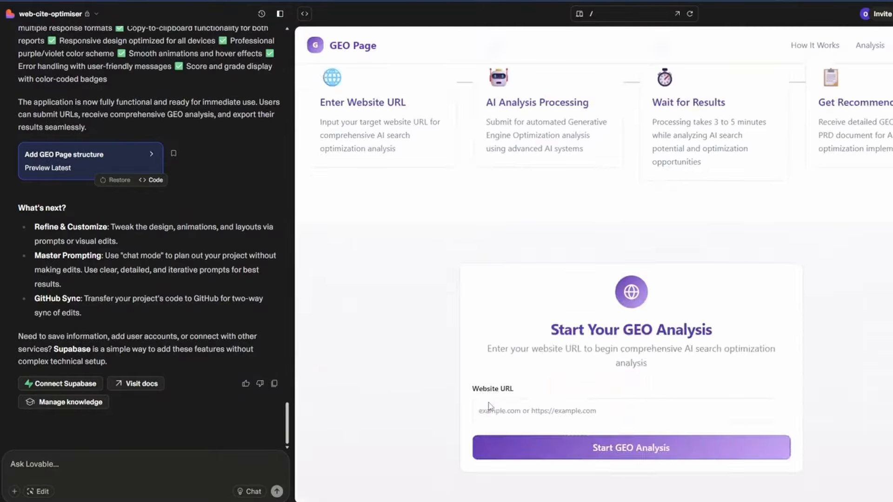
pyautogui.click(513, 278)
pyautogui.hotkey('ctrl', 'v')
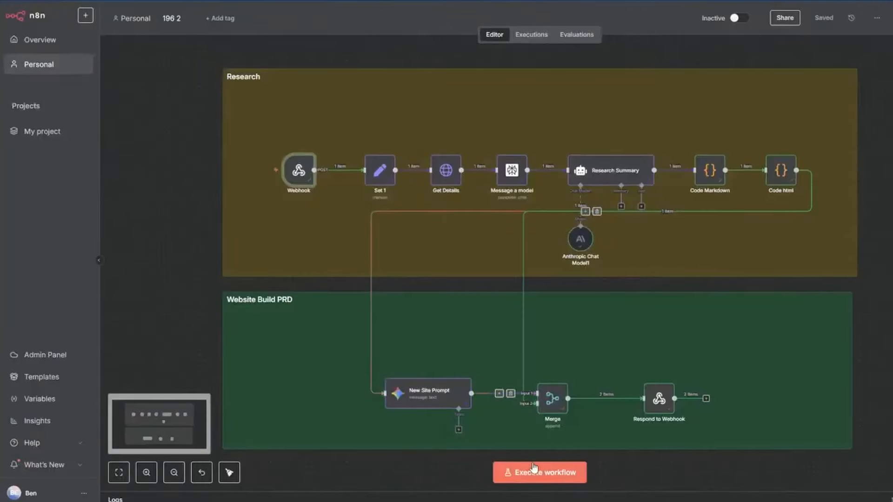
pyautogui.click(534, 468)
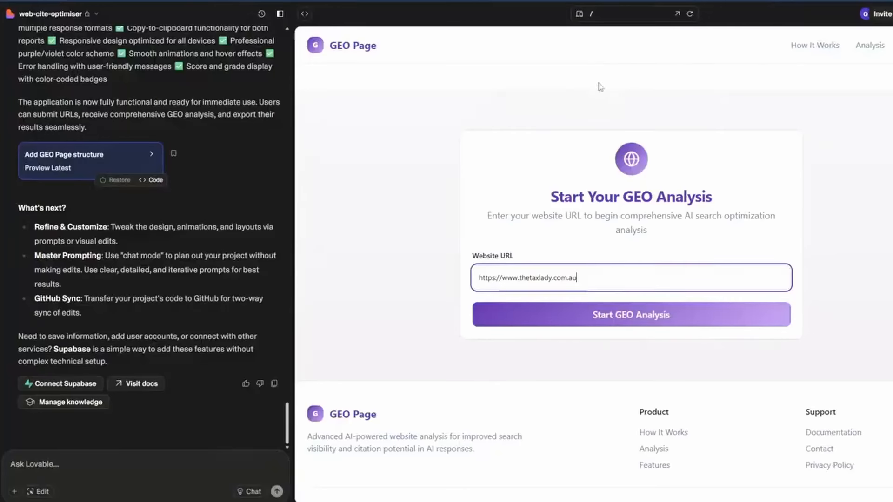
pyautogui.click(610, 307)
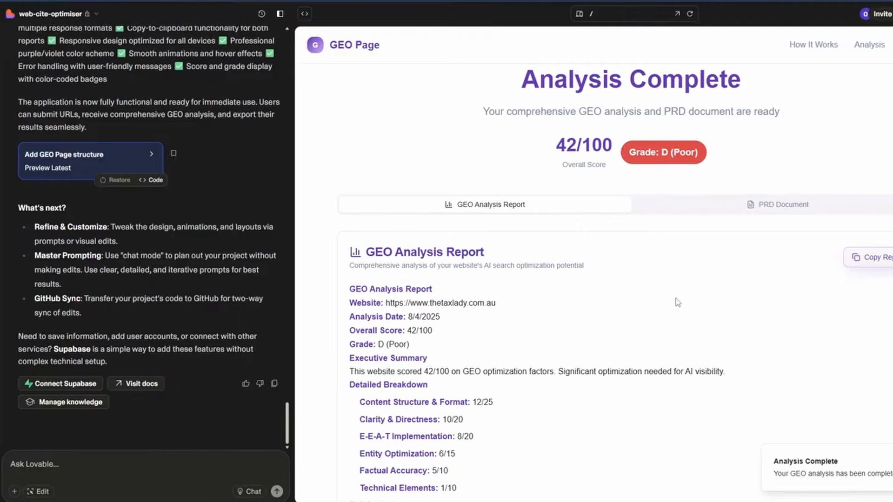
# Step: Examine the GEO analysis report's scores and detailed breakdown, and compare it with the generated PRD document
pyautogui.scroll(-4, 639, 335)
pyautogui.scroll(3, 618, 355)
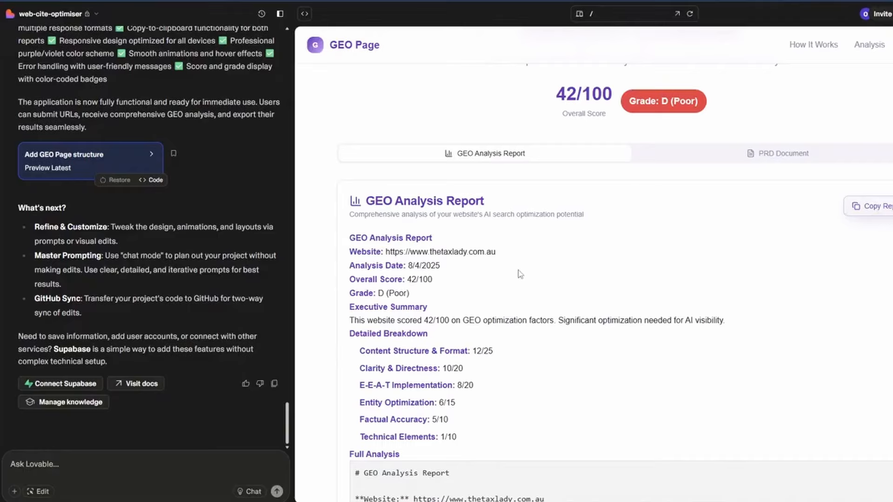
pyautogui.scroll(-3, 490, 300)
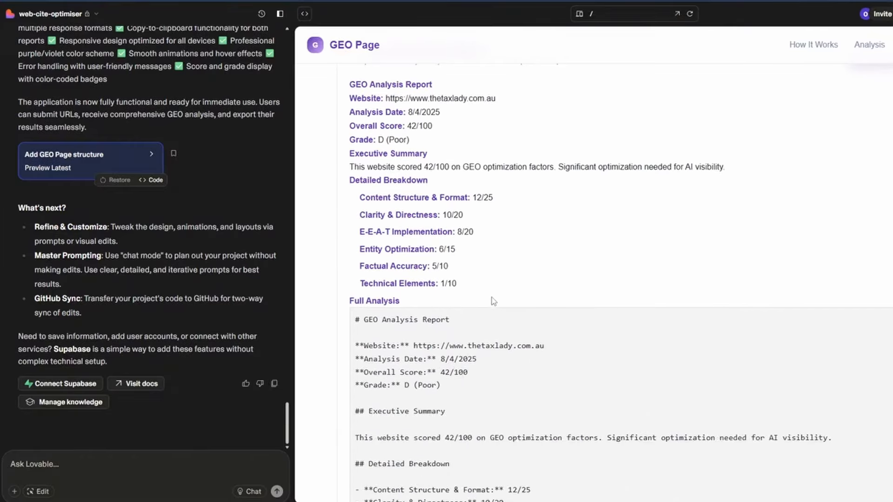
pyautogui.scroll(3, 493, 303)
pyautogui.scroll(1, 495, 318)
pyautogui.click(744, 206)
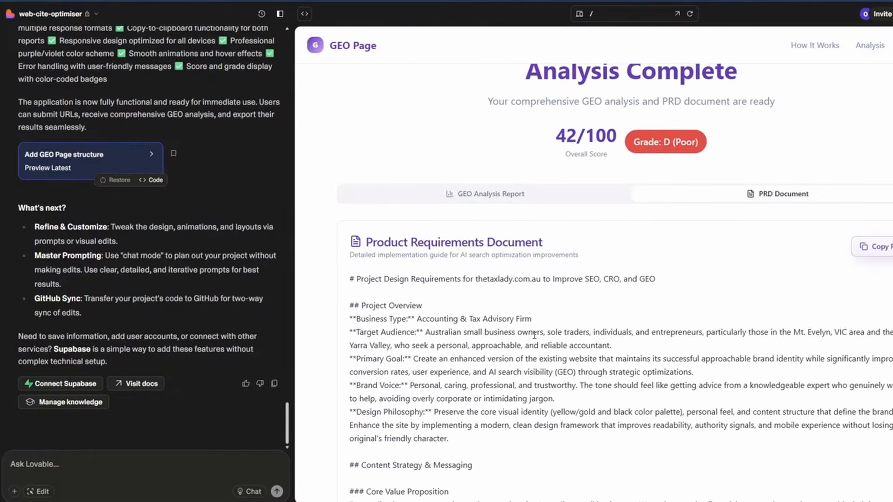
pyautogui.scroll(-3, 534, 335)
pyautogui.scroll(3, 535, 335)
pyautogui.click(489, 194)
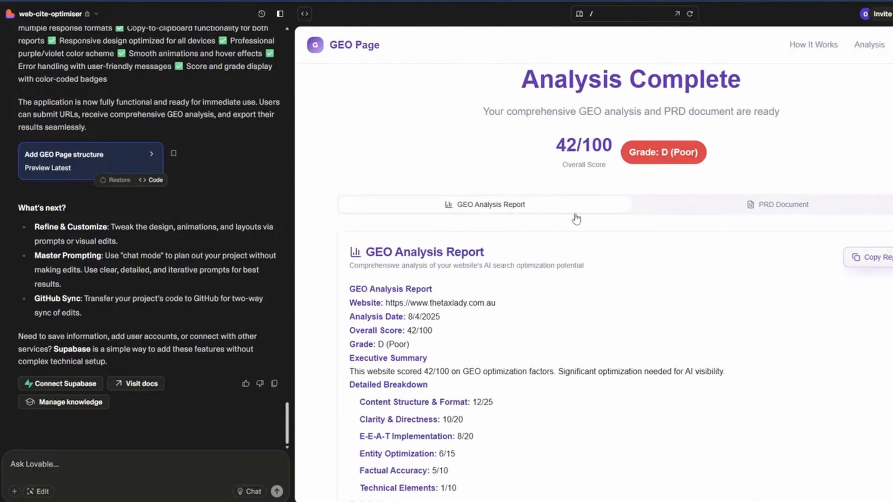
pyautogui.click(719, 210)
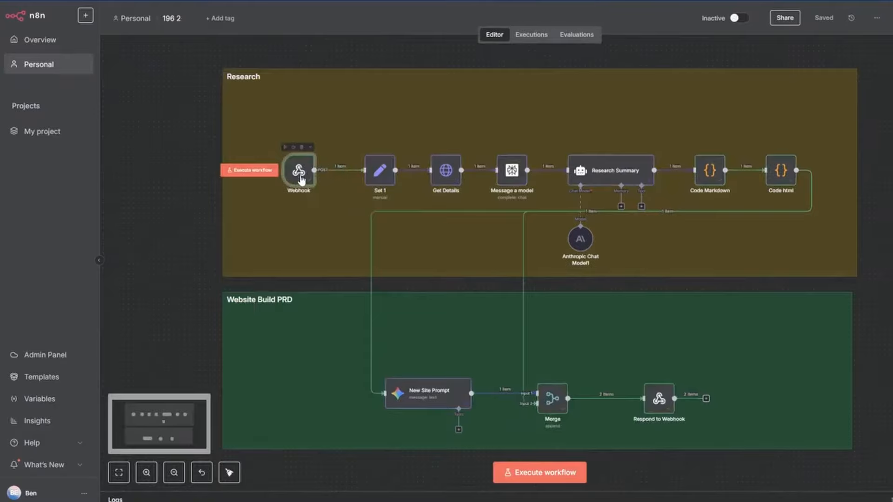
# Step: In n8n, review the settings and data of the Set 1, Merge and Respond to Webhook nodes
pyautogui.doubleClick(380, 175)
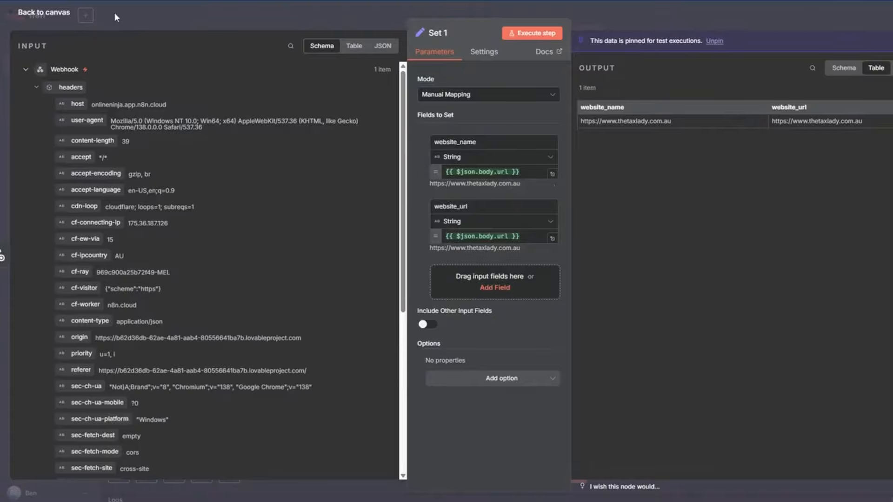
pyautogui.click(44, 13)
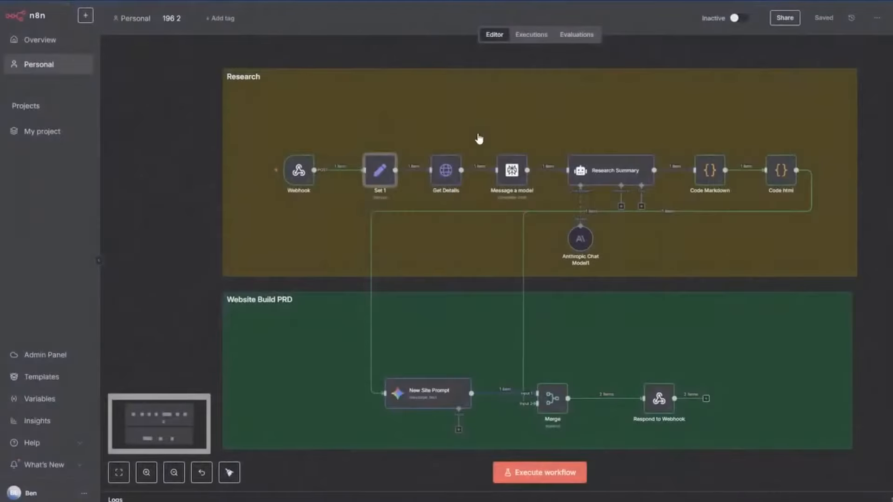
pyautogui.doubleClick(550, 396)
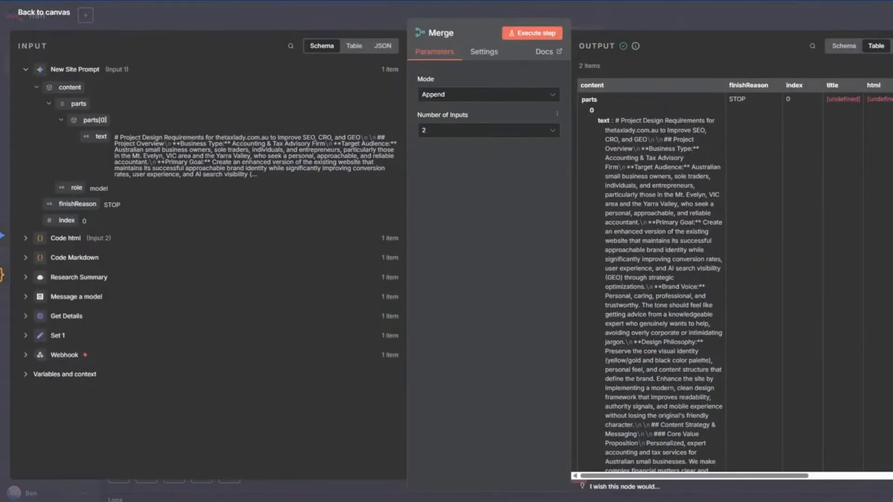
pyautogui.click(52, 13)
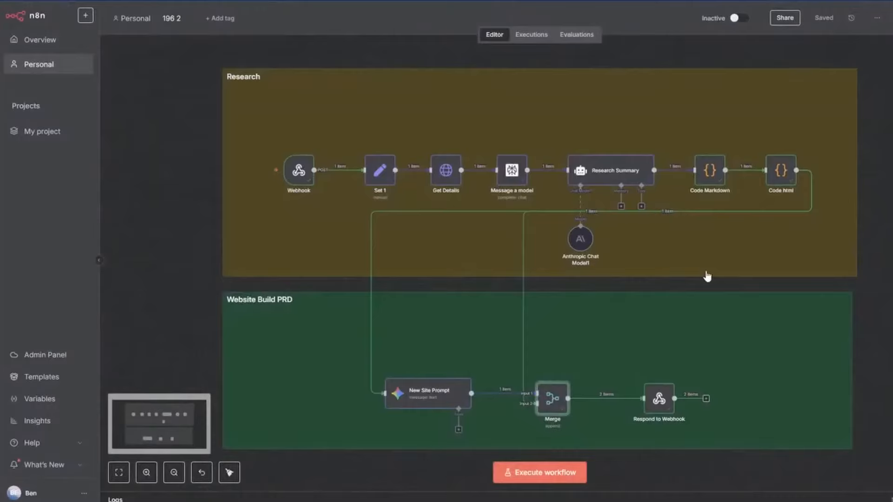
pyautogui.doubleClick(660, 399)
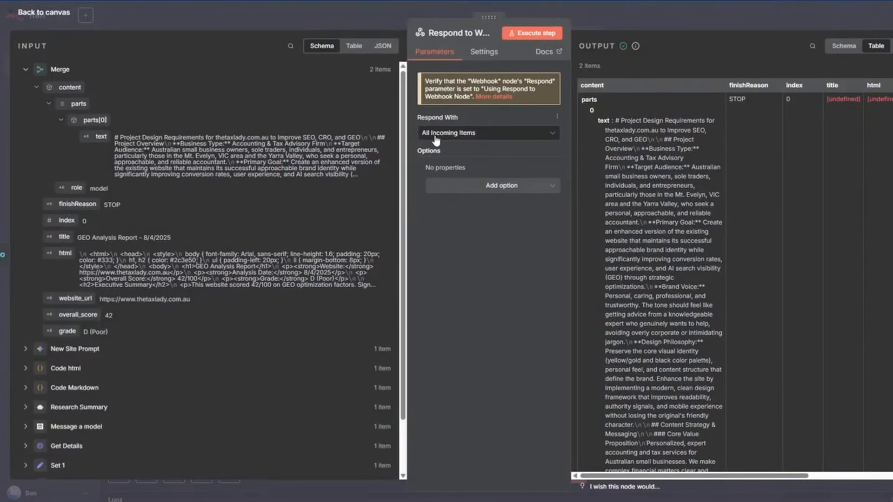
pyautogui.click(55, 11)
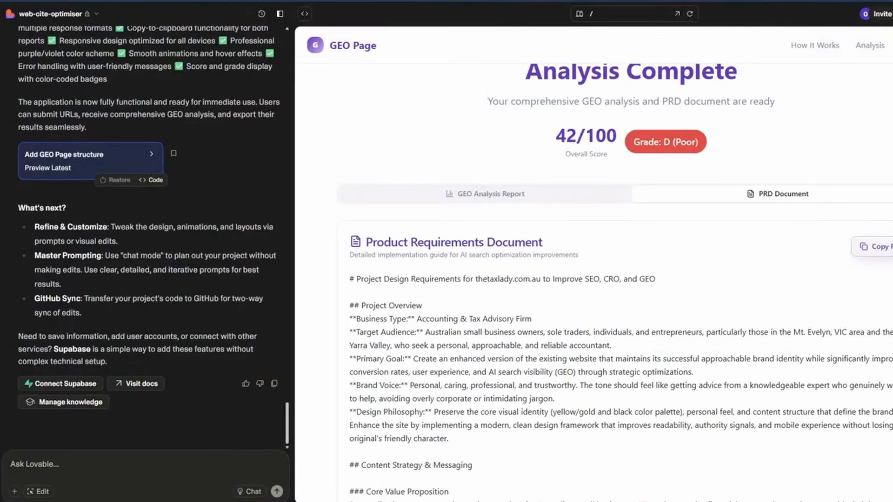
# Step: Publish the web-cite-optimiser project from Lovable and look over the live GEO Page site
pyautogui.scroll(-5, 632, 279)
pyautogui.scroll(20, 631, 279)
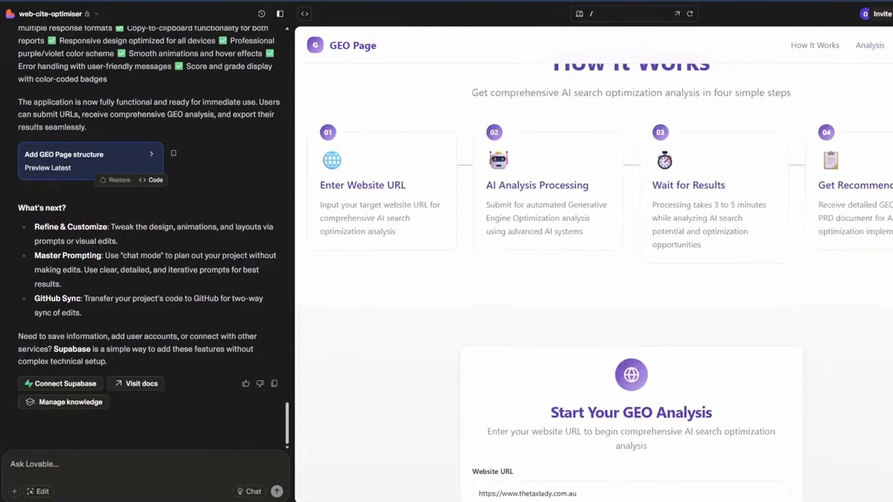
pyautogui.scroll(1, 631, 279)
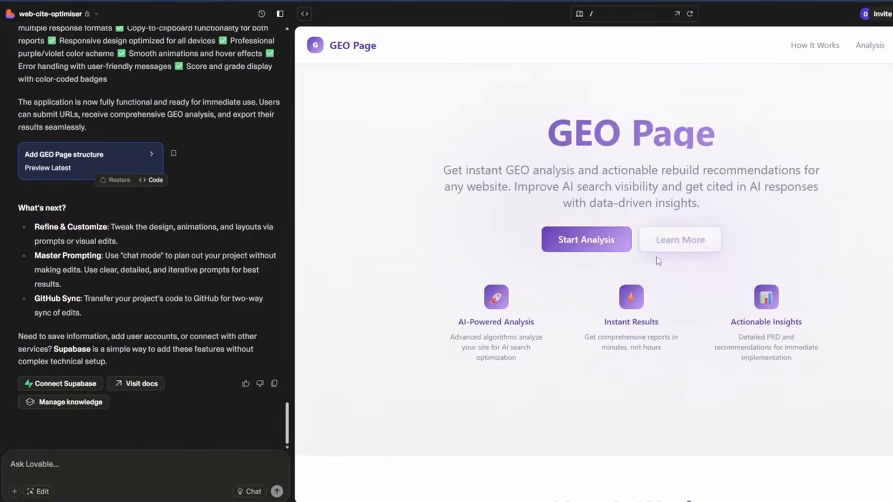
pyautogui.click(892, 14)
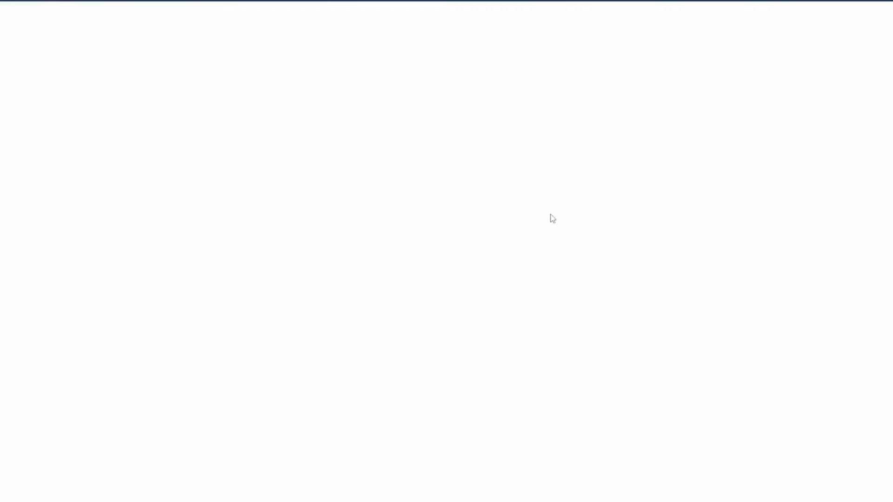
pyautogui.scroll(-14, 610, 344)
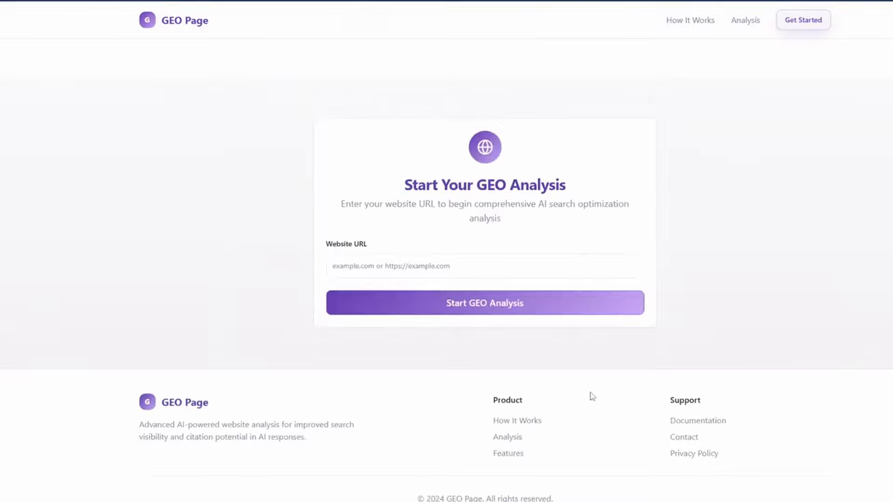
pyautogui.scroll(10, 588, 398)
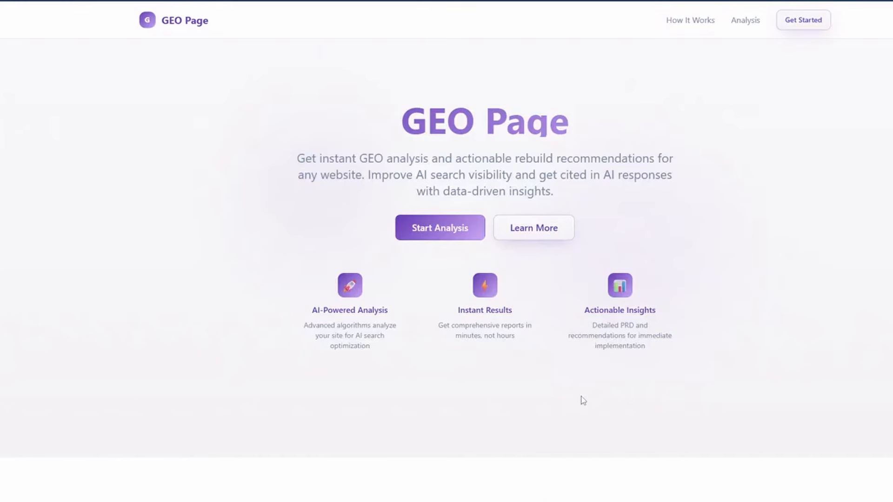
# Step: Inspect the title and meta description in the published page's source, and dismiss Lovable's publishing dialogs
pyautogui.hotkey('ctrl', 'Tab')
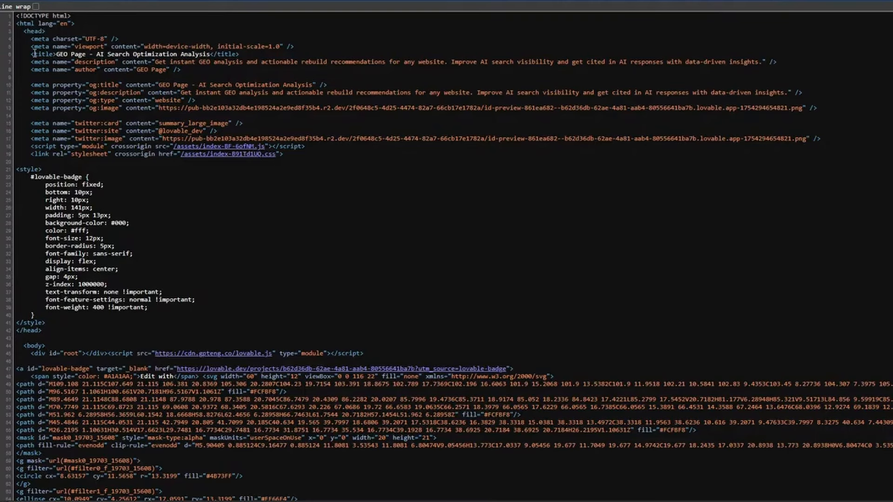
pyautogui.moveTo(34, 54); pyautogui.dragTo(248, 56)
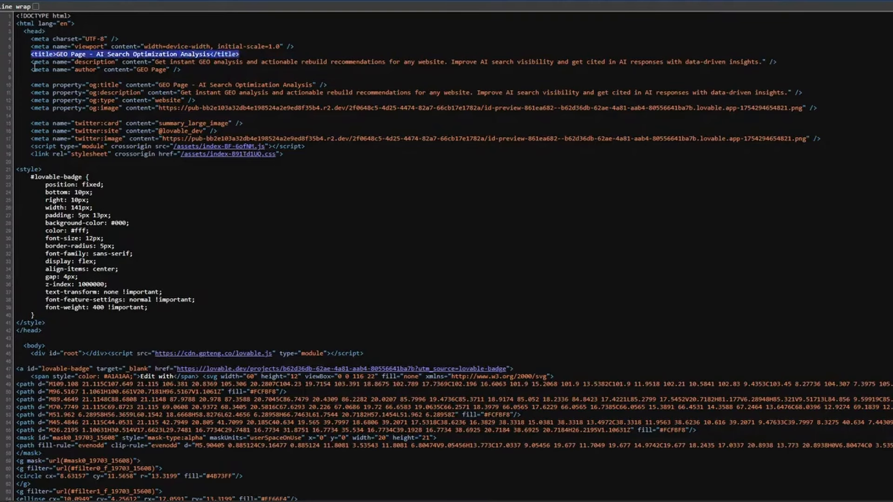
pyautogui.moveTo(31, 62); pyautogui.dragTo(777, 63)
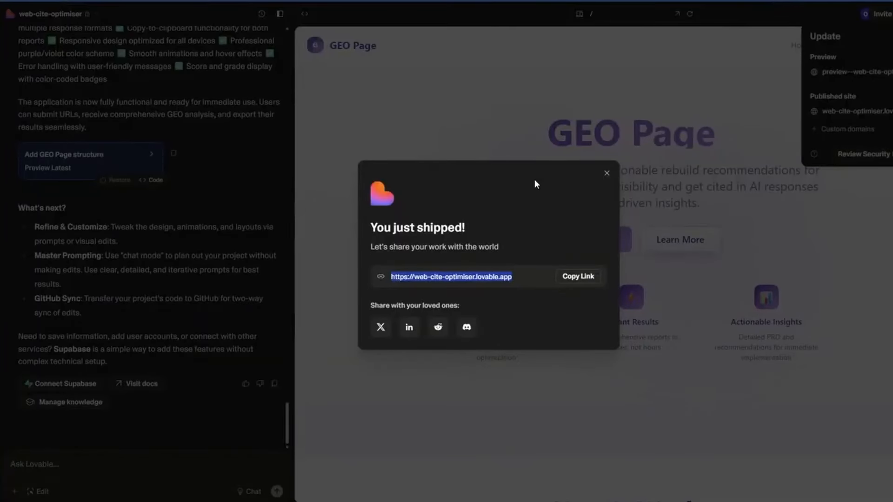
pyautogui.click(604, 171)
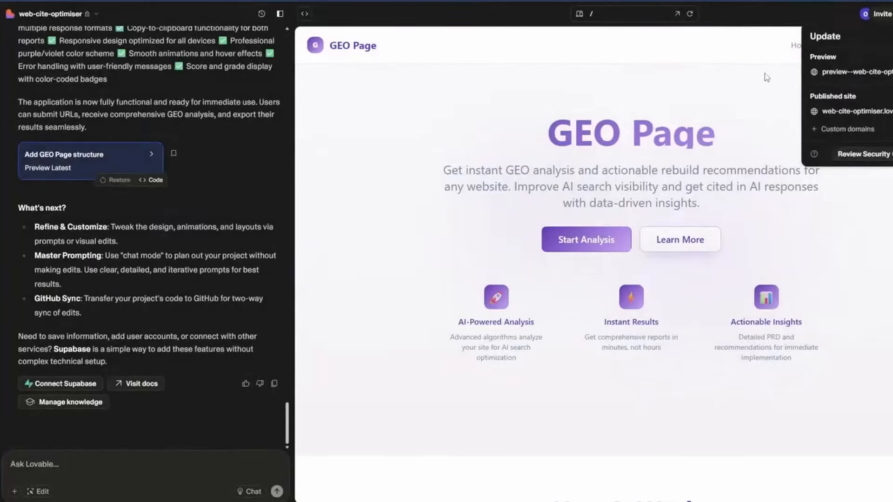
pyautogui.click(892, 14)
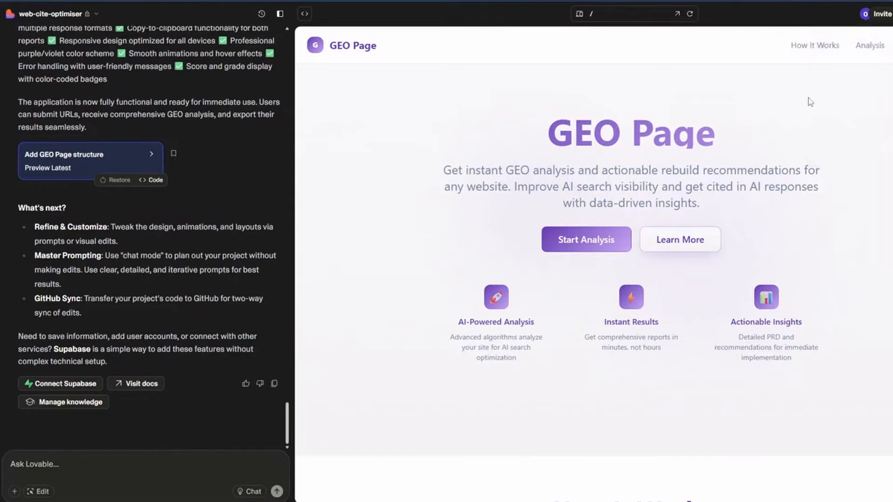